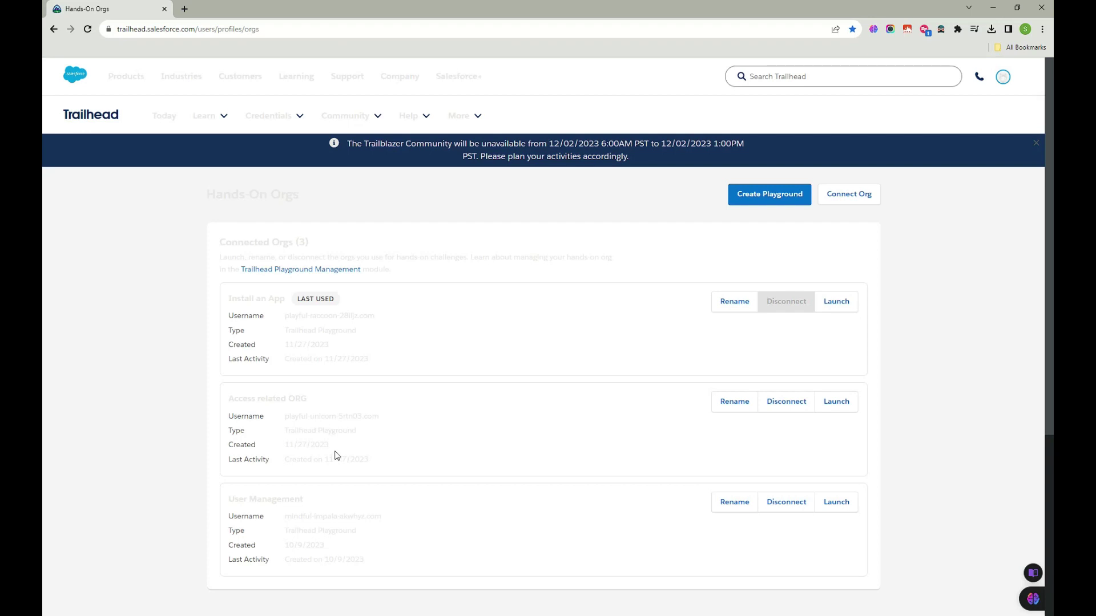
scroll(485, 347, "down", 5)
scroll(466, 341, "up", 5)
scroll(370, 243, "down", 5)
scroll(913, 63, "up", 5)
- Turn on Dark Reader's dark mode for trailhead.salesforce.com and close its settings
left_click(943, 28)
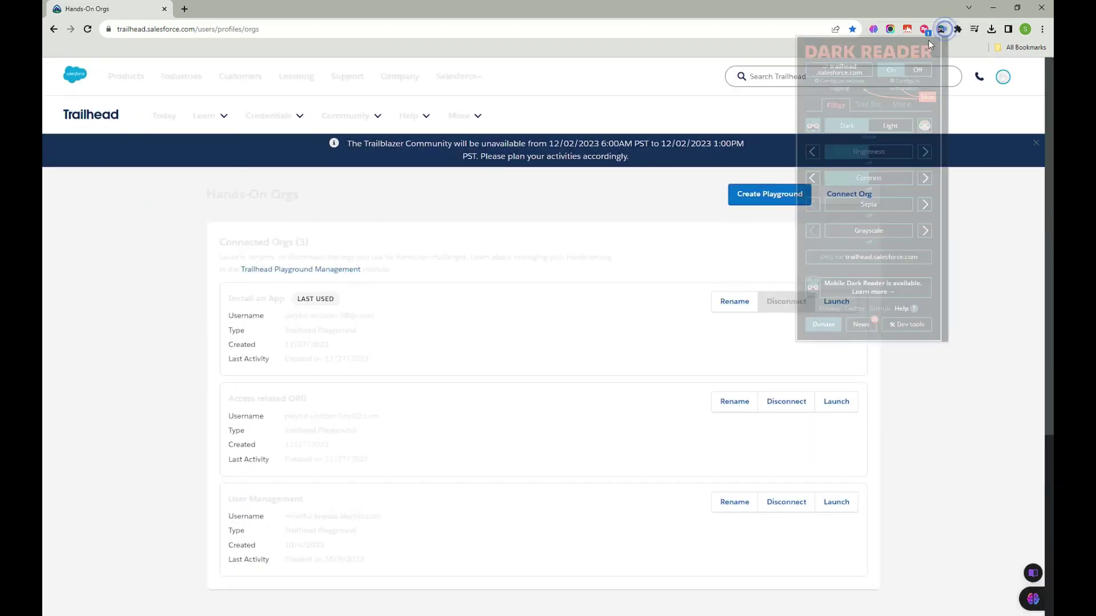
scroll(538, 416, "down", 5)
scroll(776, 236, "up", 4)
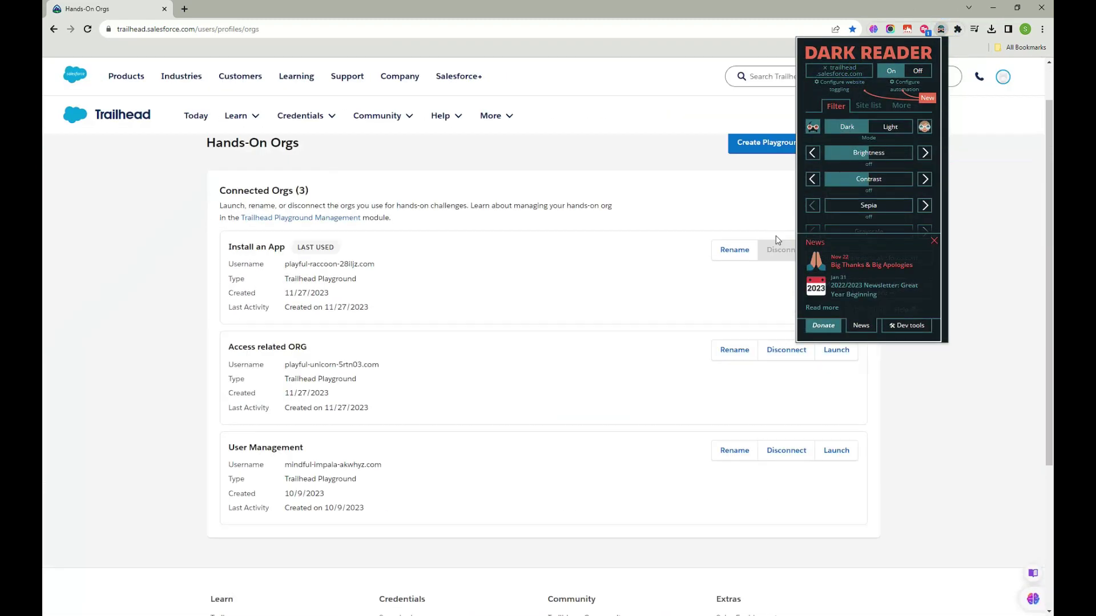
left_click(839, 71)
left_click(990, 293)
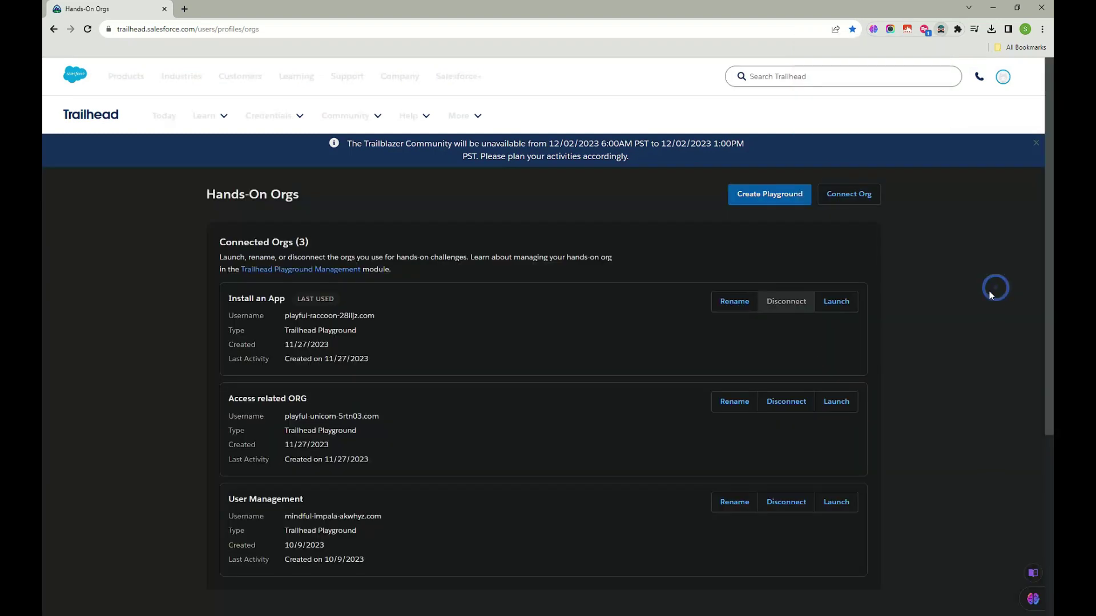
- Rename the User Management playground org as "Fiields" and save the new name
scroll(580, 386, "down", 5)
scroll(239, 335, "up", 2)
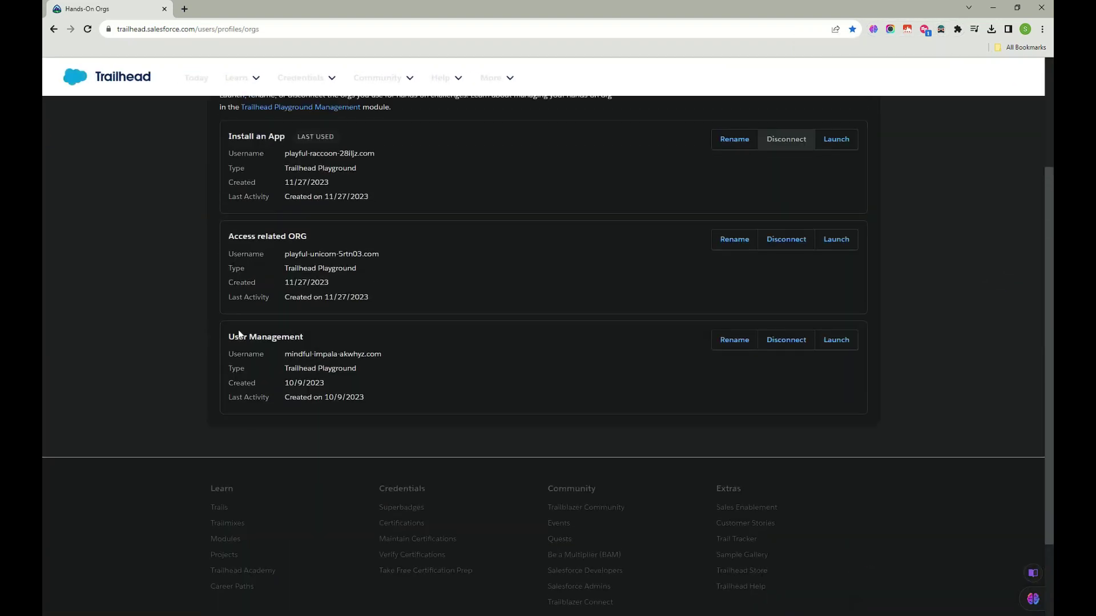
left_click(731, 340)
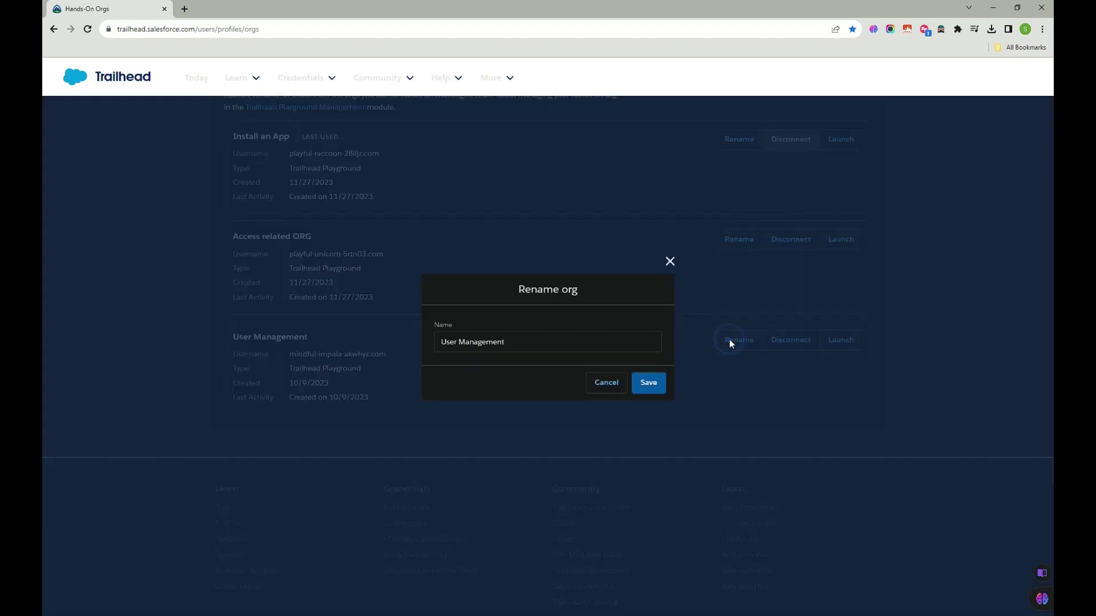
key("Return")
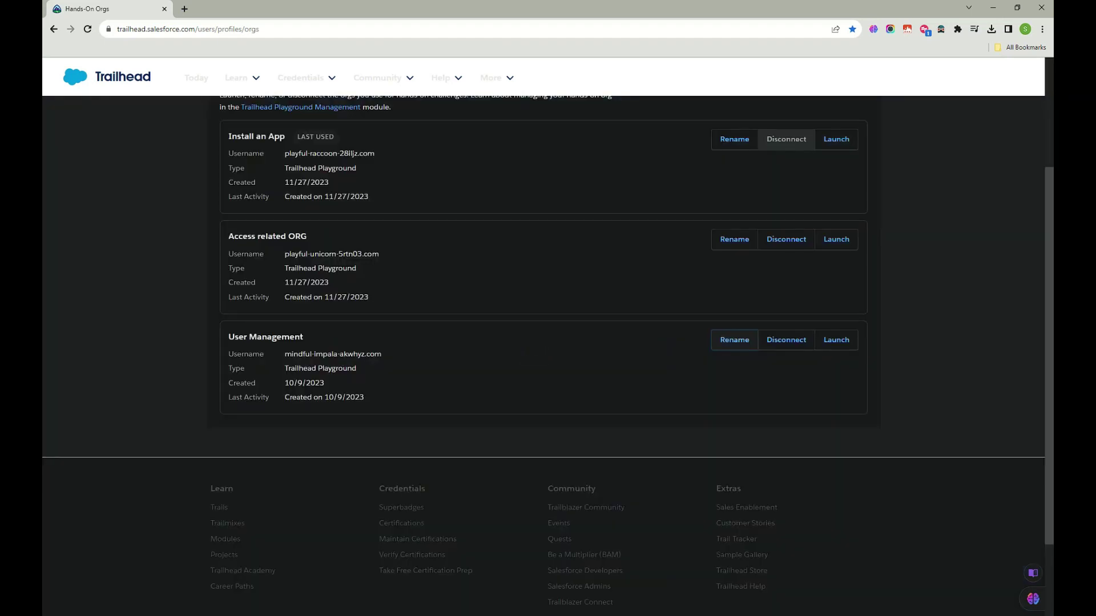
left_click(731, 340)
triple_click(563, 343)
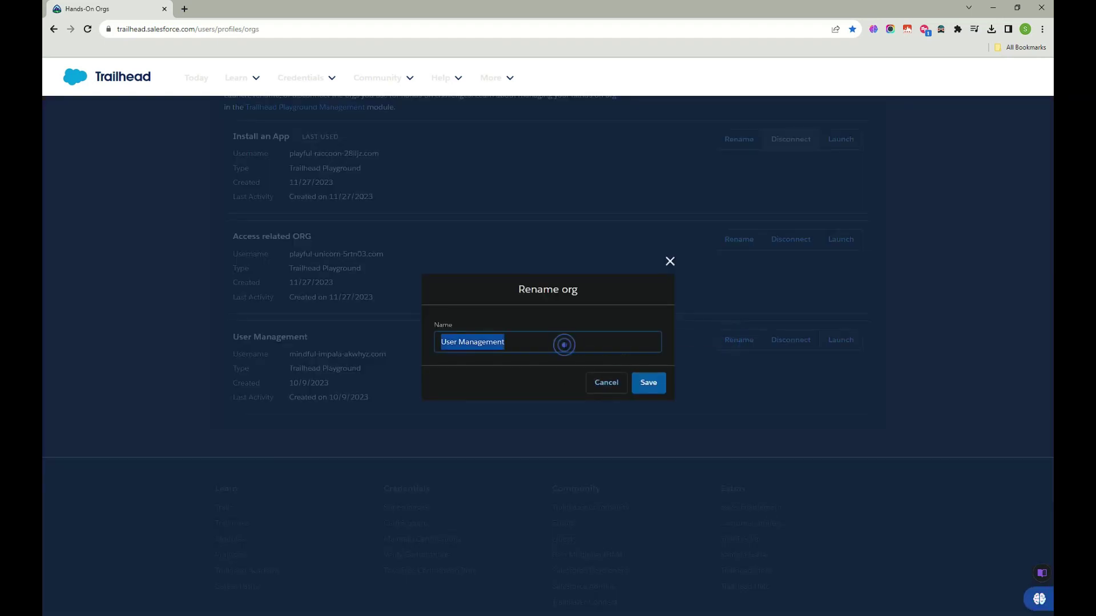
type("Filelds")
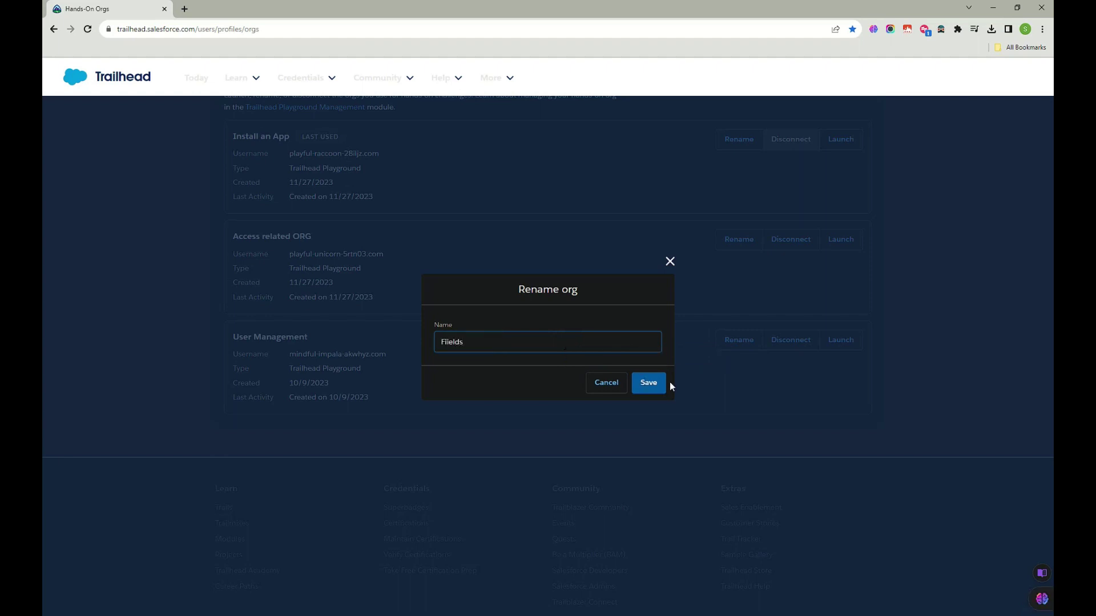
left_click(654, 384)
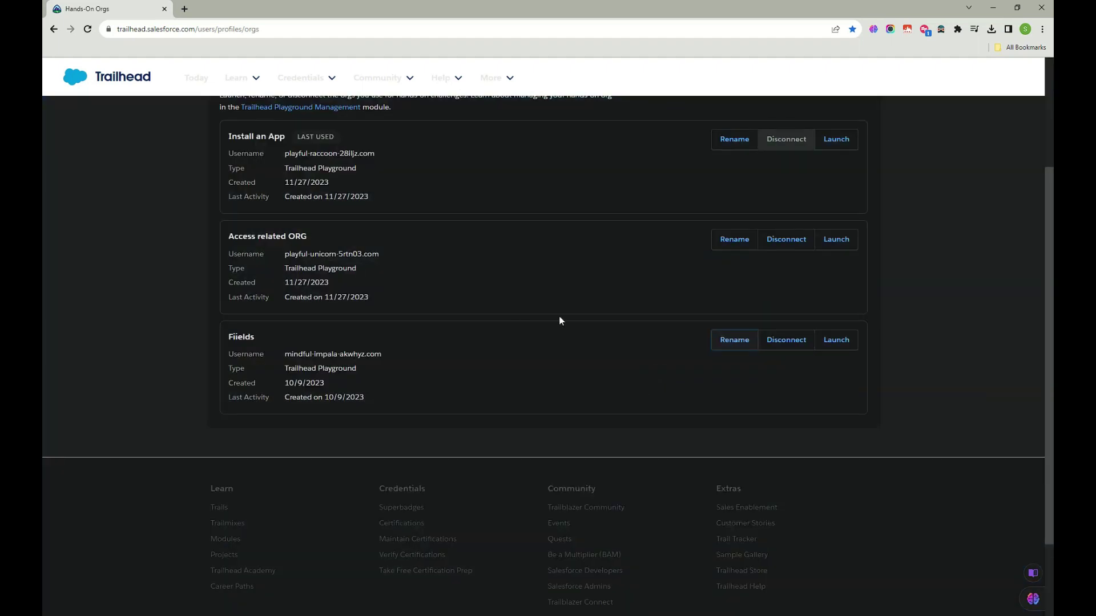
- Launch the Fiields playground org and move the screen annotation toolbar out of the way
left_click(835, 341)
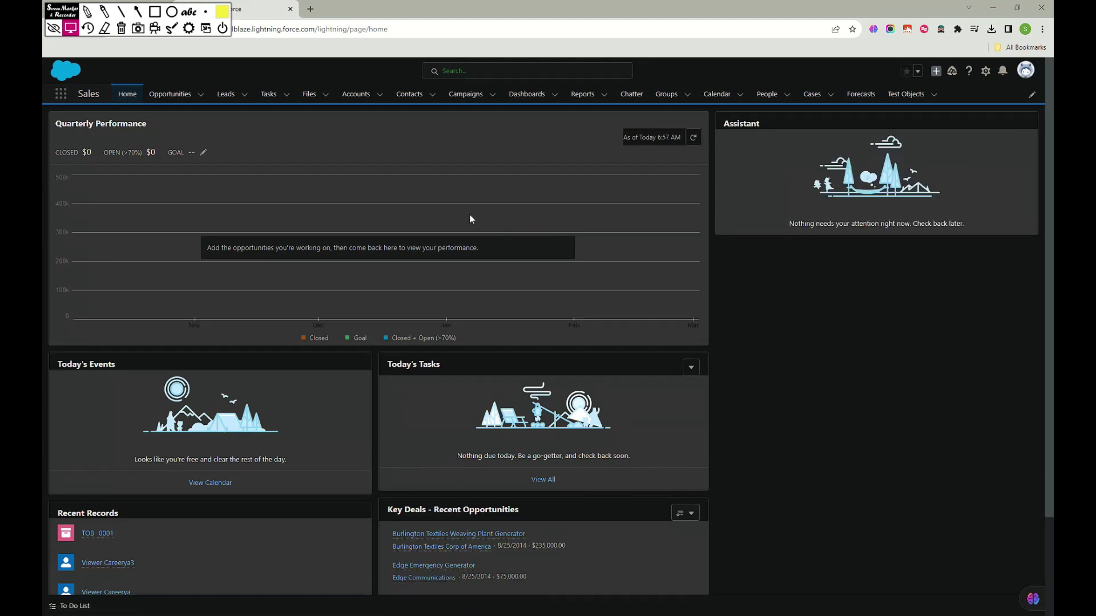
mouse_move(62, 10)
left_mouse_down()
mouse_move(435, 178)
mouse_move(895, 353)
mouse_move(853, 386)
left_mouse_up()
left_click(852, 386)
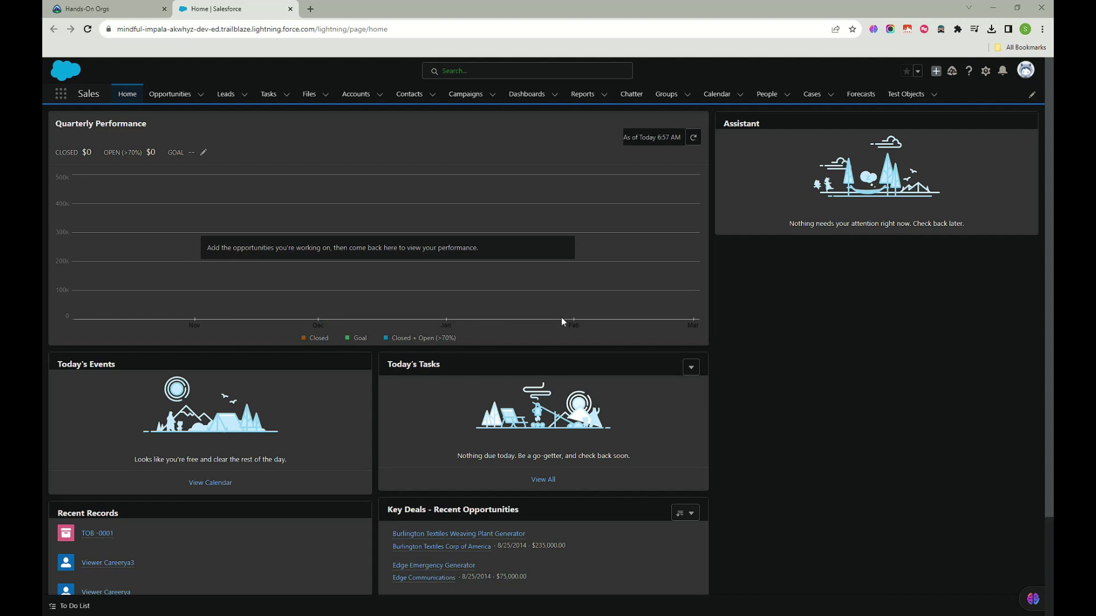
- Open Setup for the current app and show the list of all users
left_click(986, 74)
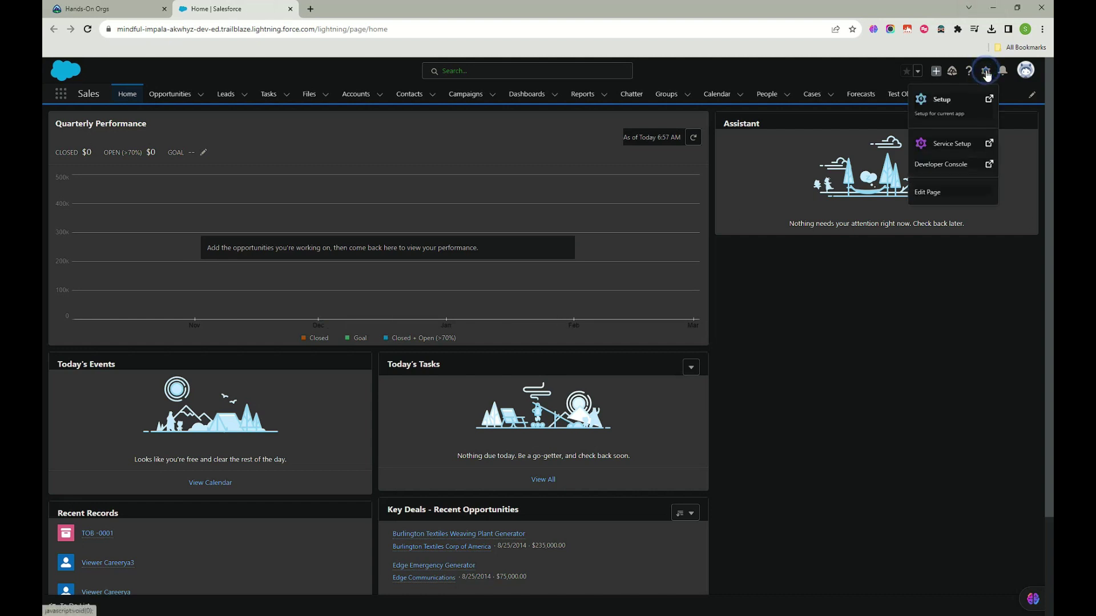
left_click(937, 106)
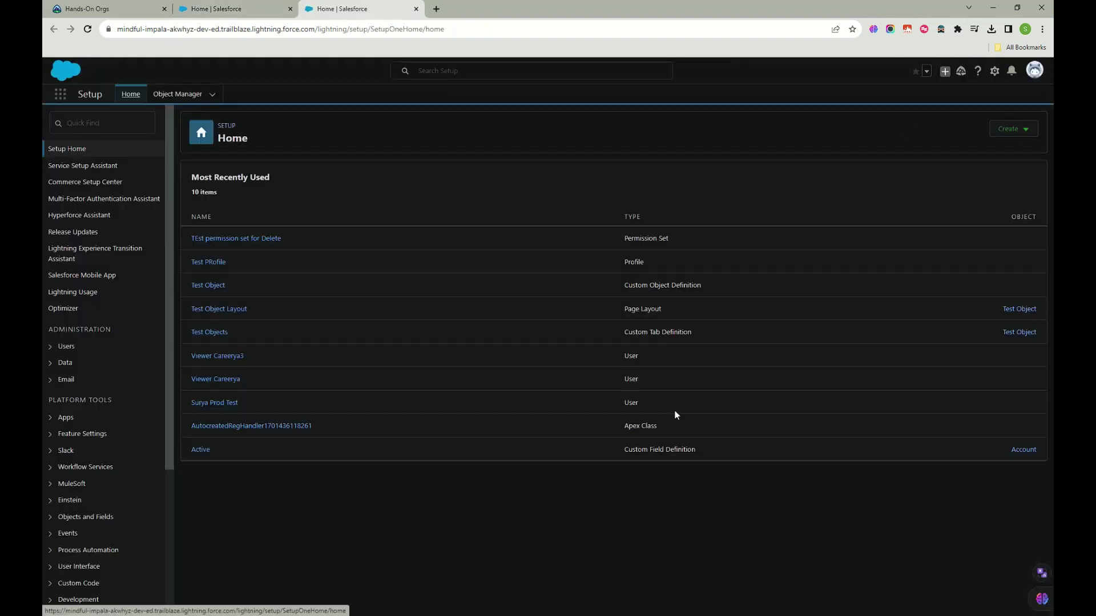
left_click(63, 348)
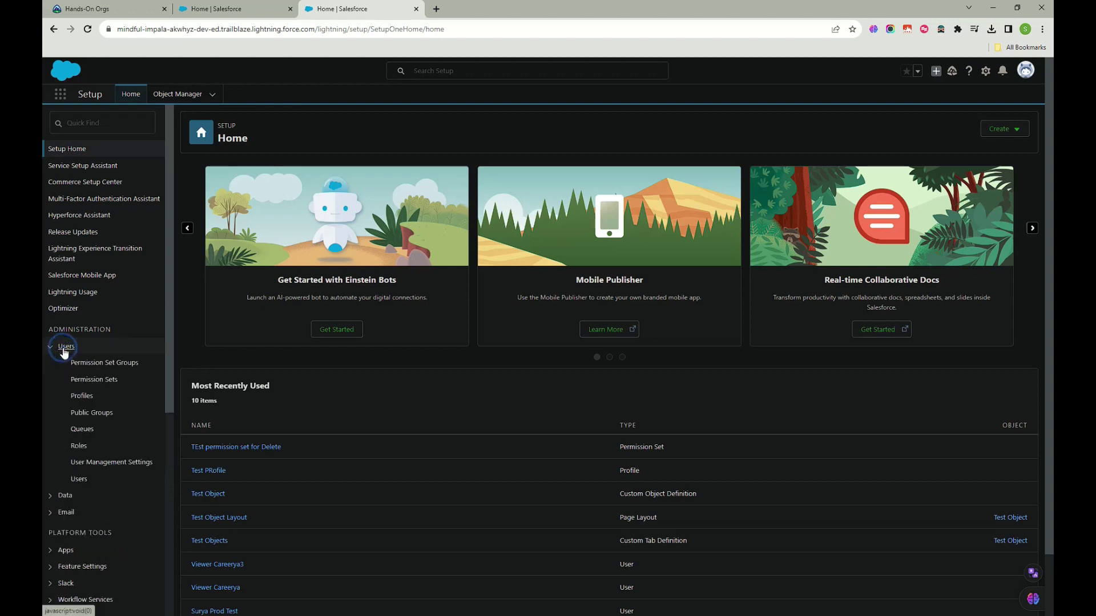
left_click(84, 483)
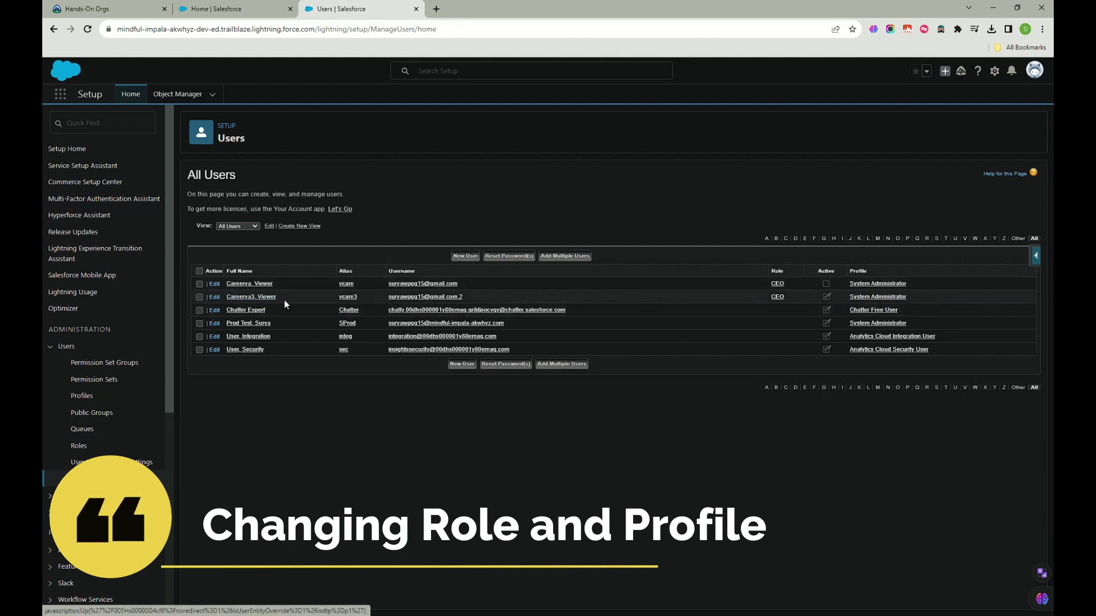
- Edit the active CEO user, setting the role to Director, Channel Sales and the profile to Custom: Sales Profile
left_click(214, 298)
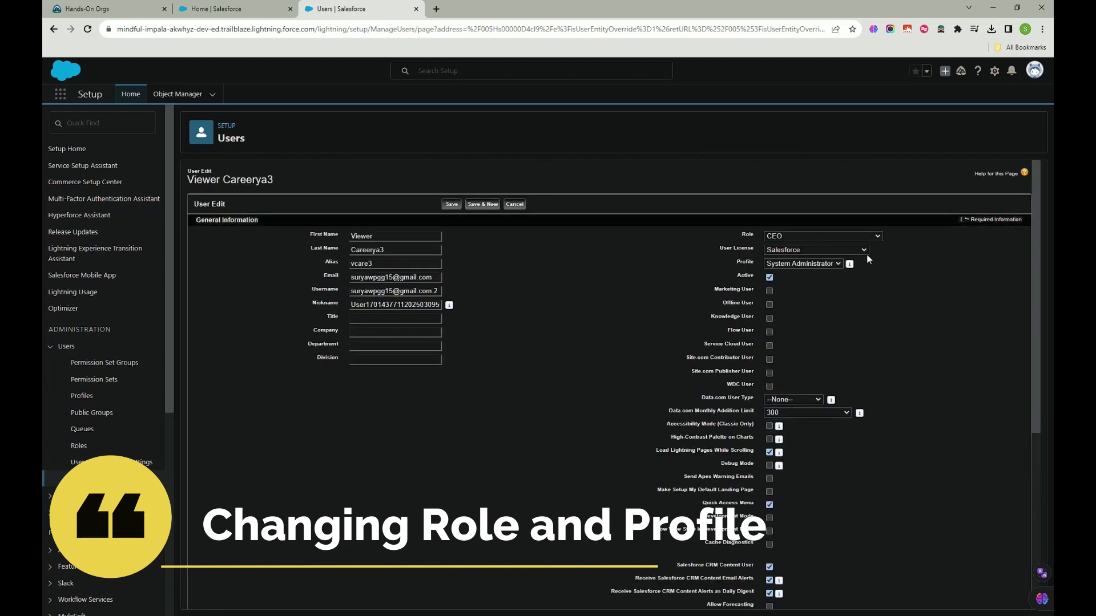
left_click(799, 238)
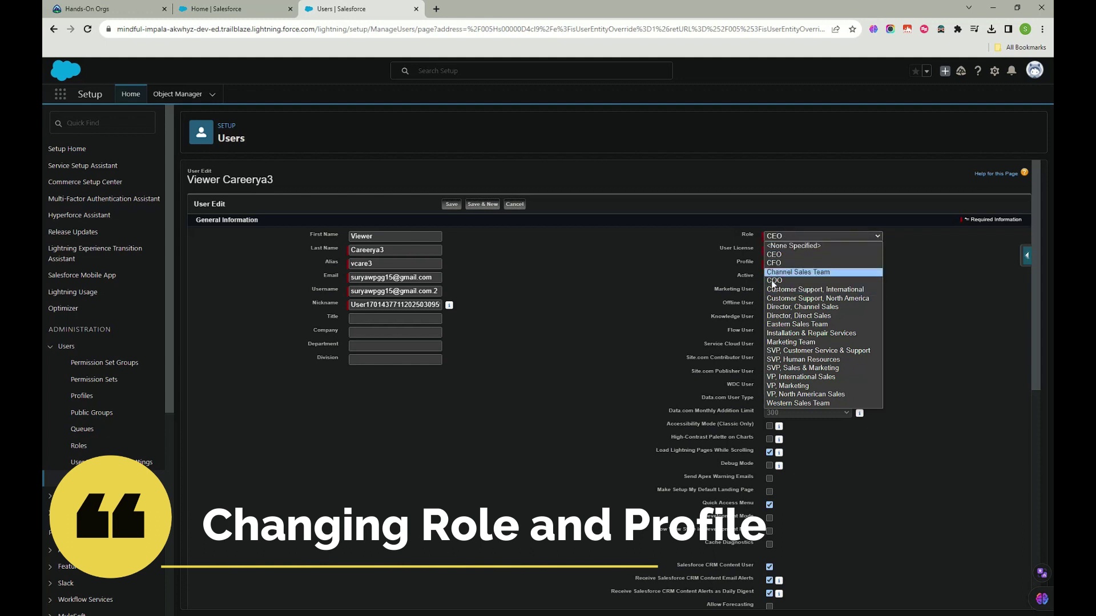
left_click(820, 308)
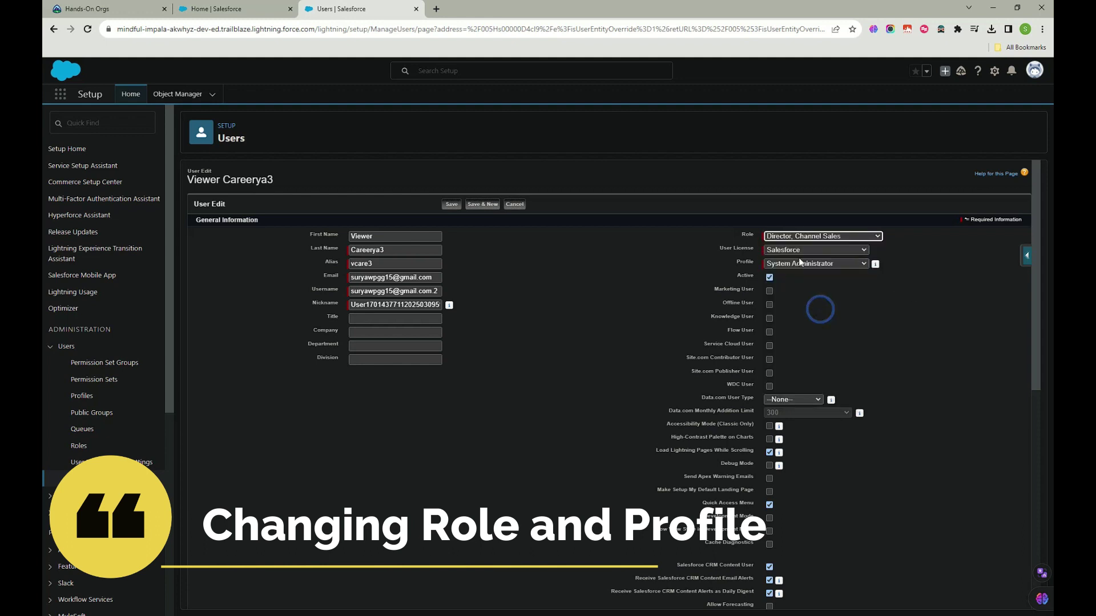
left_click(840, 265)
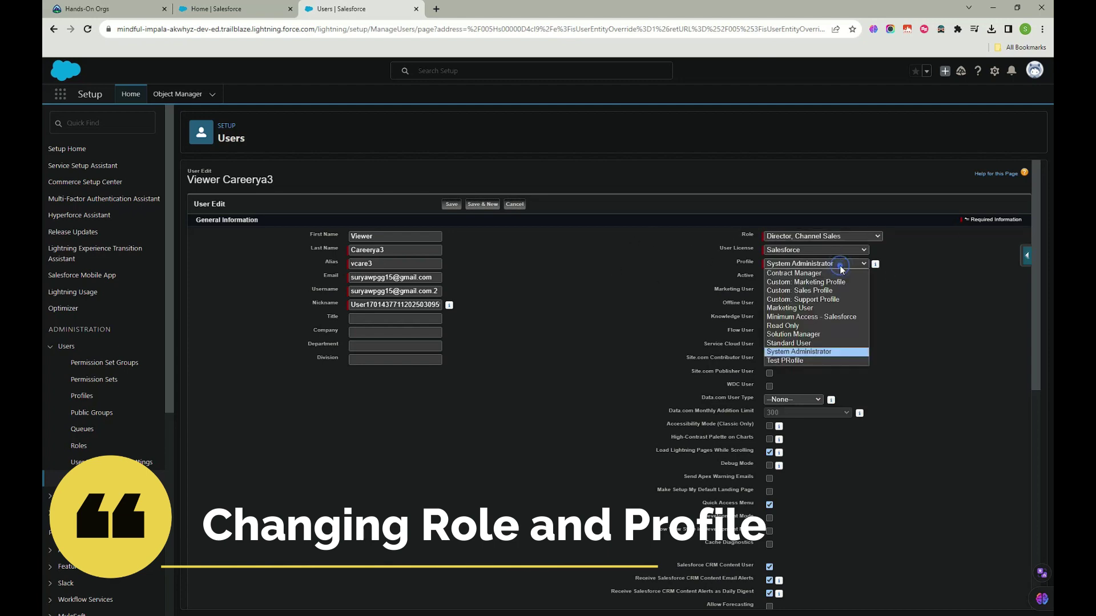
left_click(807, 291)
scroll(631, 311, "down", 8)
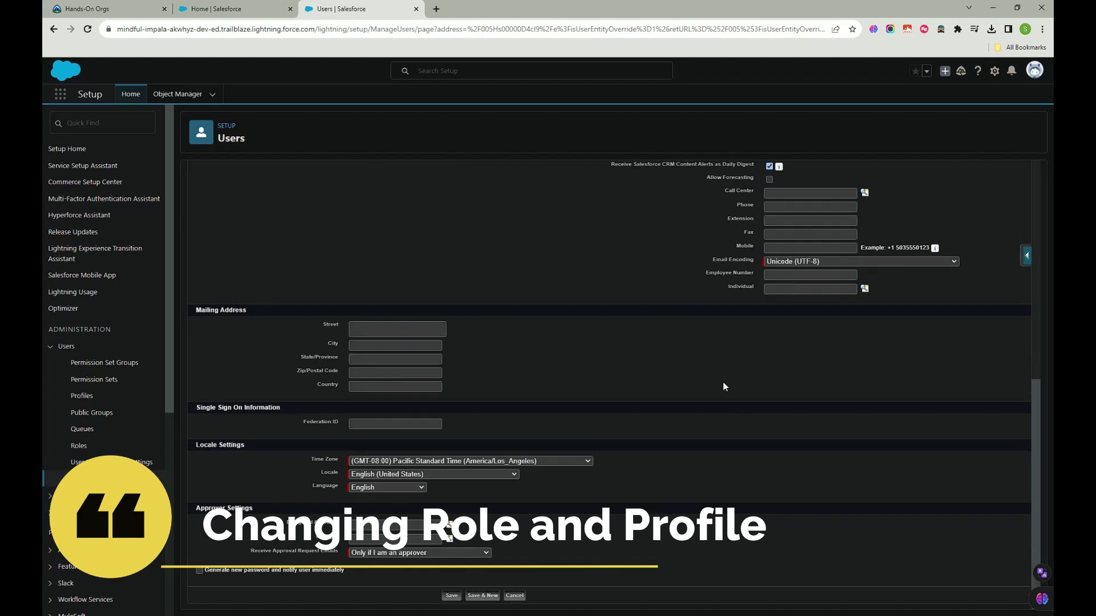
scroll(723, 386, "up", 8)
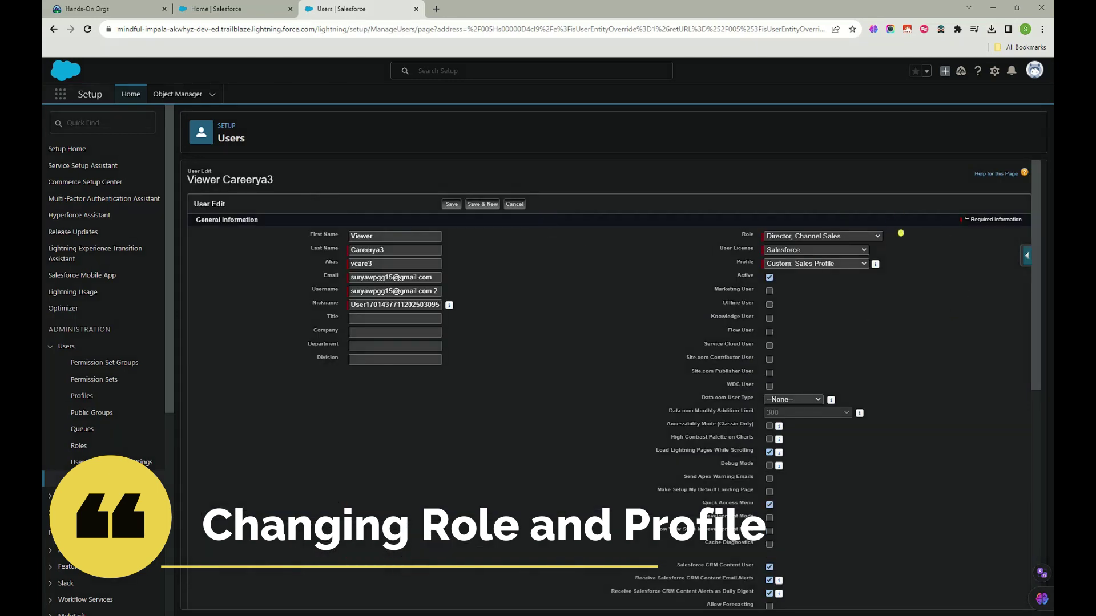
left_click_drag(901, 232, 970, 174)
mouse_move(904, 254)
left_mouse_down()
mouse_move(913, 266)
mouse_move(1002, 249)
left_mouse_up()
mouse_move(736, 259)
left_mouse_down()
mouse_move(688, 256)
mouse_move(890, 254)
mouse_move(728, 239)
mouse_move(703, 257)
left_mouse_up()
left_click(799, 402)
- Look over the remaining fields of the user record and save the role and profile changes
scroll(600, 320, "down", 3)
scroll(600, 319, "down", 5)
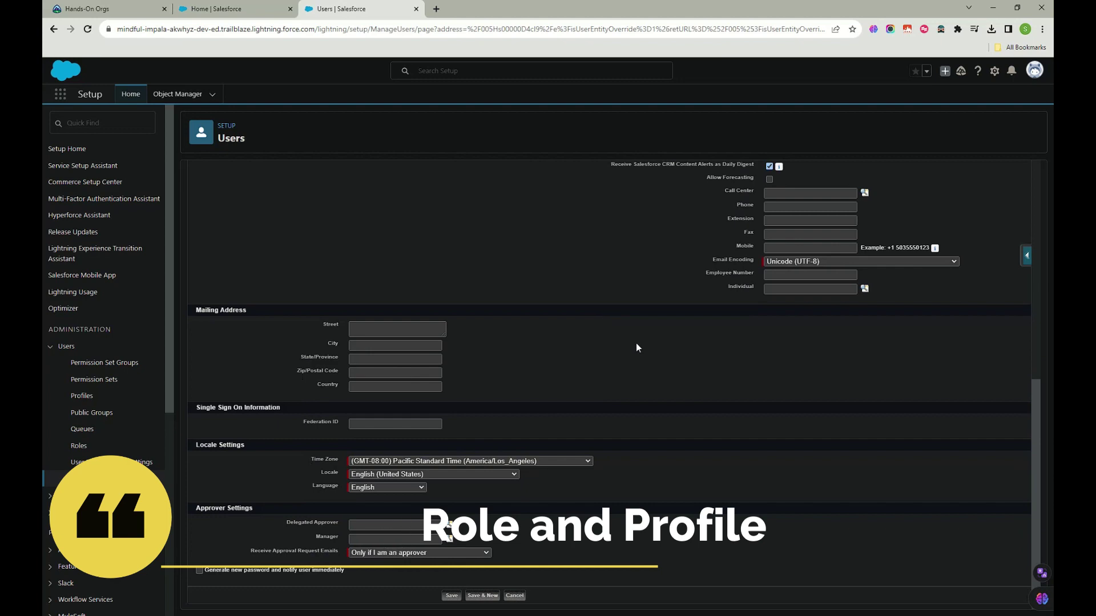
scroll(636, 343, "up", 8)
left_click(448, 204)
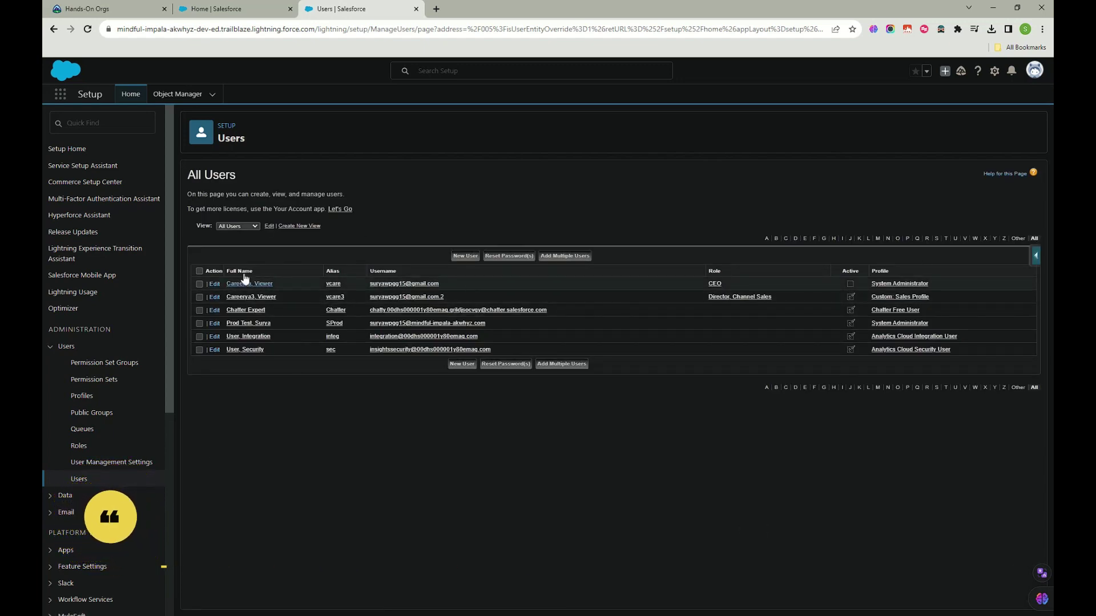
- Find Login Access Policies by searching Setup for "login" and enable Administrators Can Log in as Any User
left_click(88, 125)
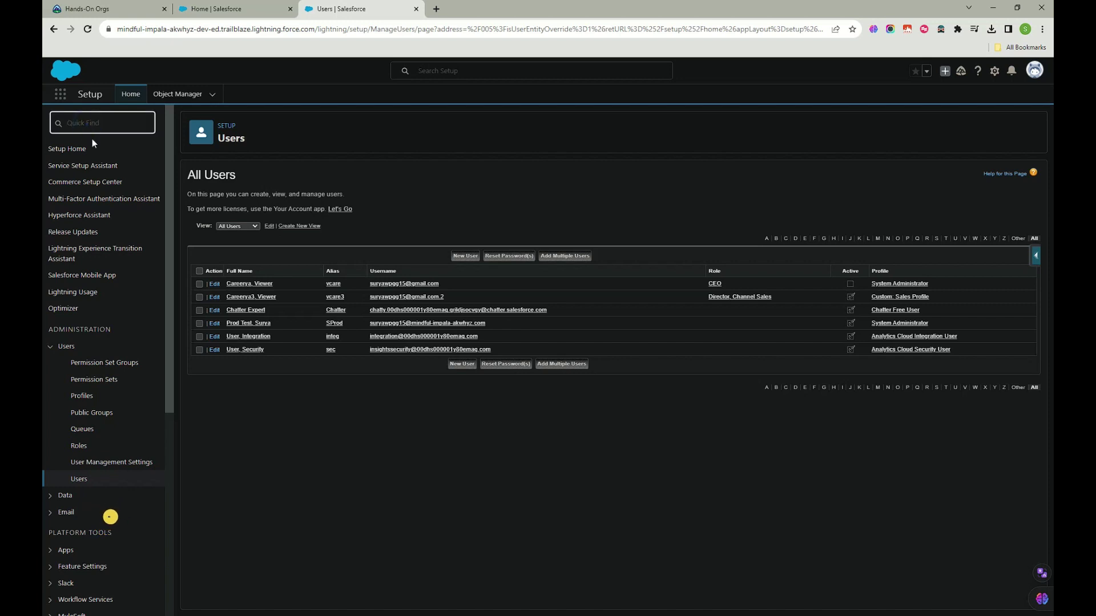
type("lo")
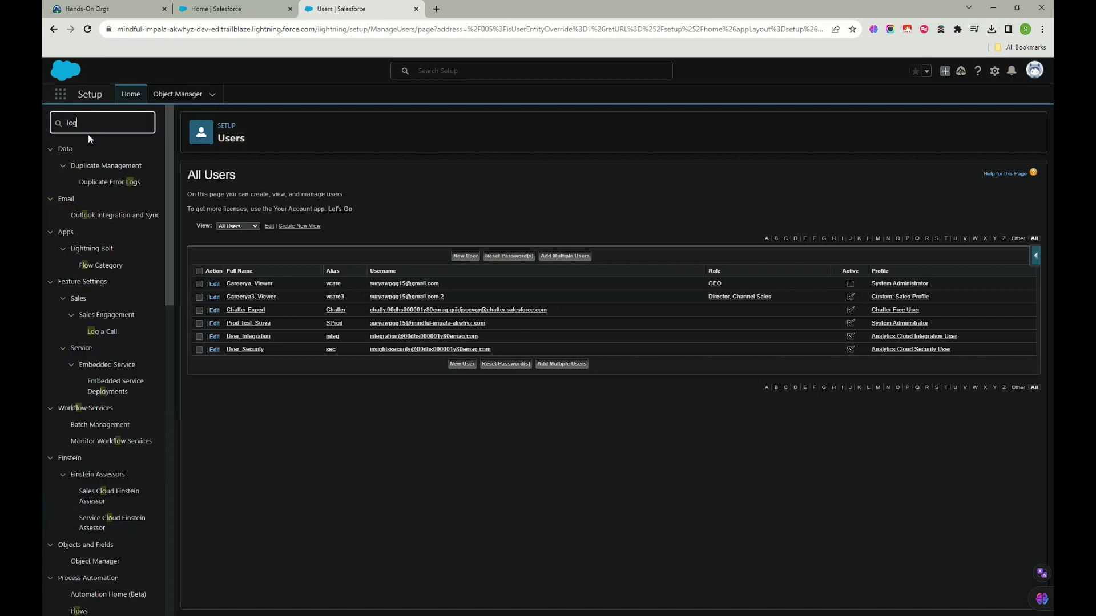
type("gin")
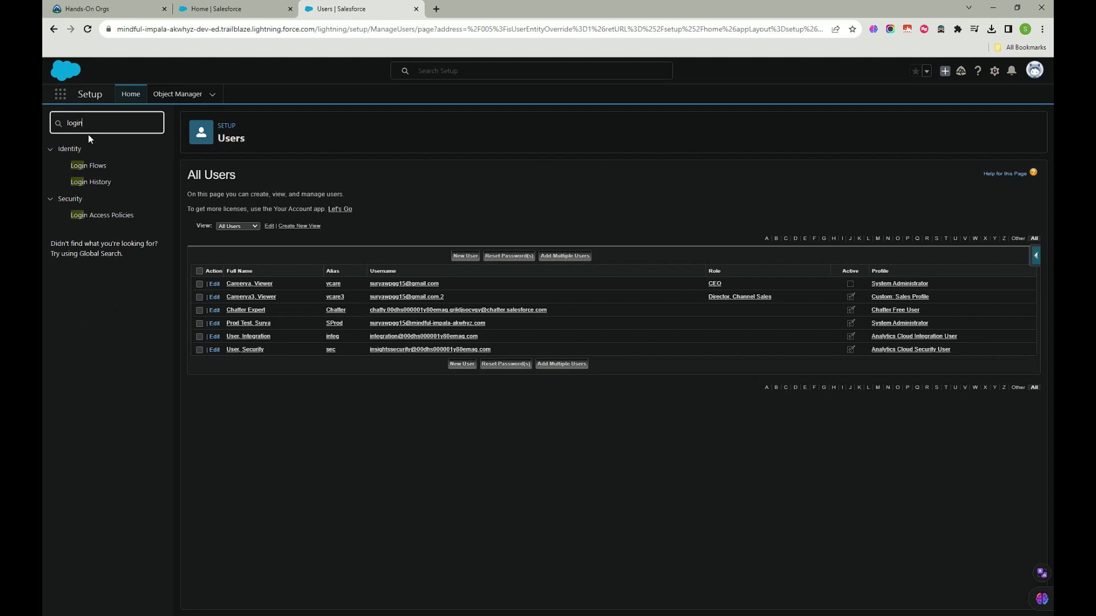
left_click(95, 221)
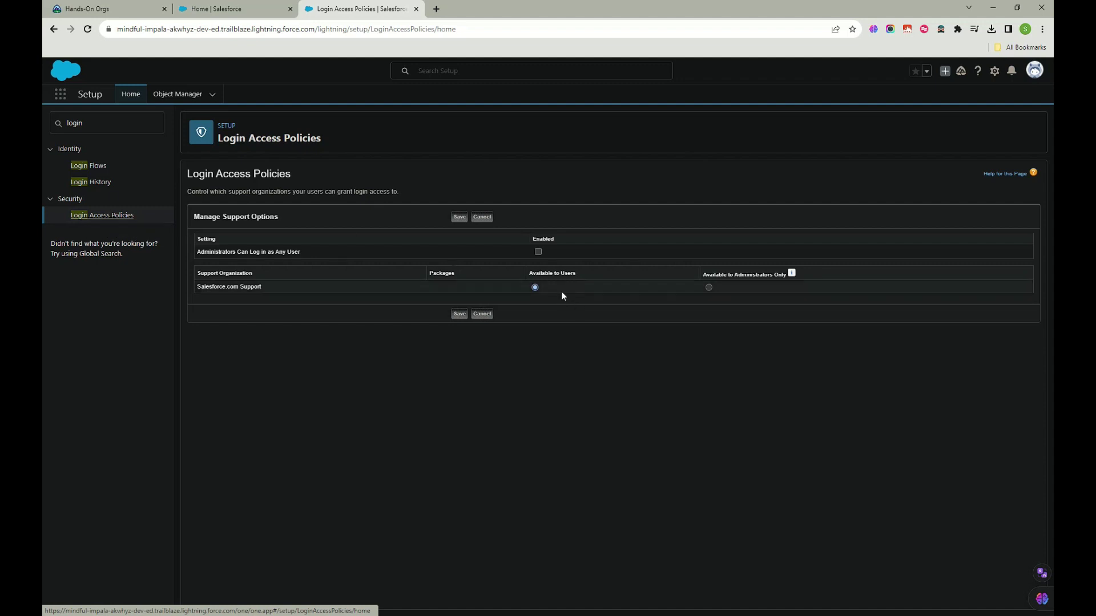
left_click(538, 252)
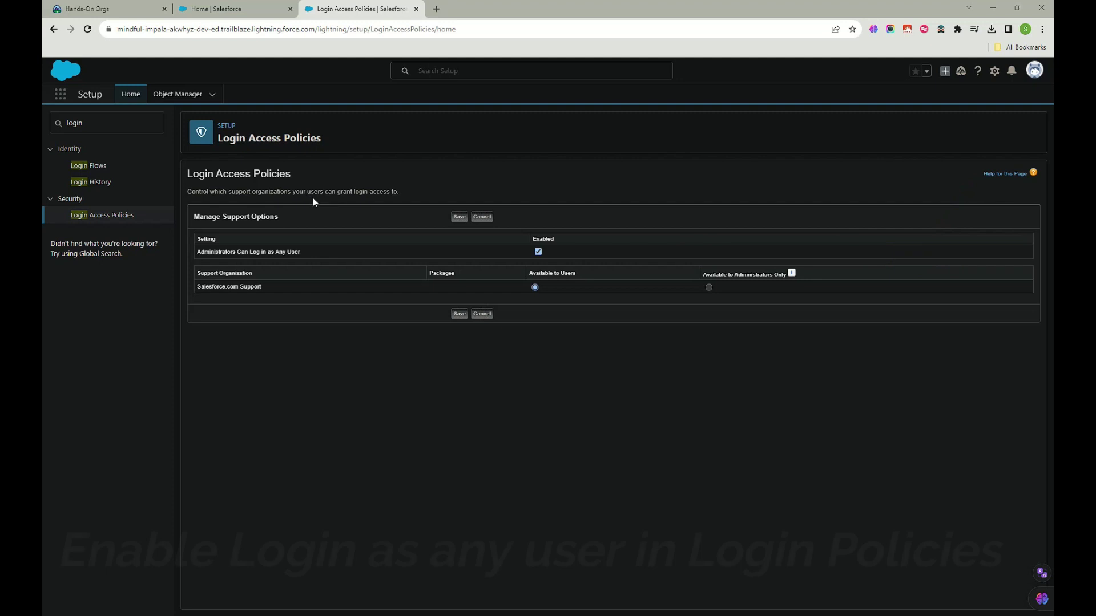
mouse_move(340, 352)
left_mouse_down()
mouse_move(329, 448)
mouse_move(393, 400)
mouse_move(432, 390)
mouse_move(459, 417)
mouse_move(520, 408)
left_mouse_up()
left_click(484, 380)
left_click_drag(188, 88, 95, 124)
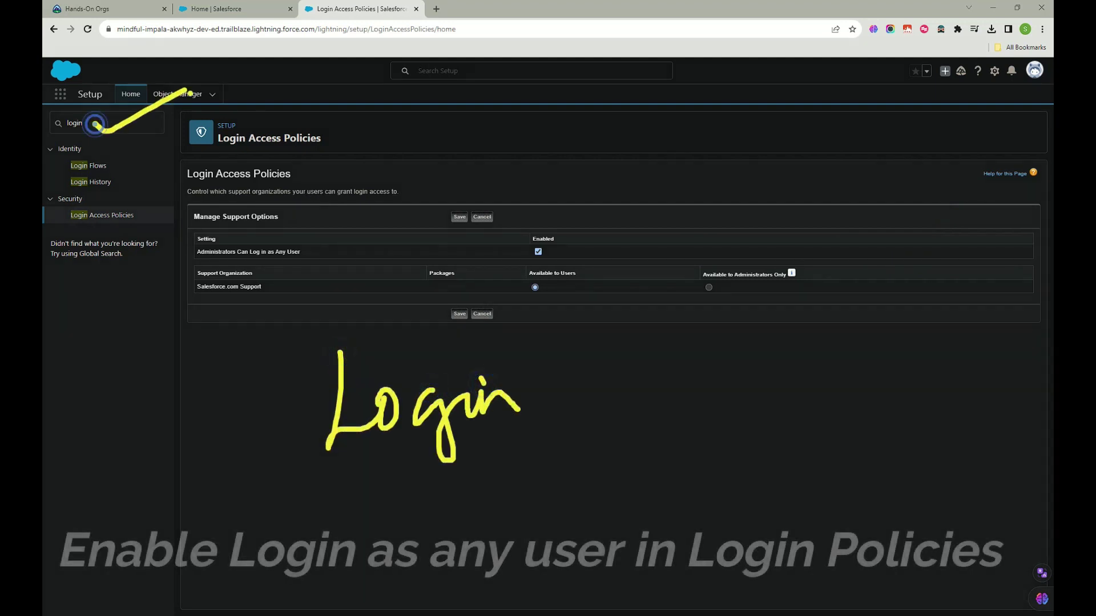
mouse_move(62, 234)
left_mouse_down()
mouse_move(165, 212)
mouse_move(52, 219)
mouse_move(84, 240)
left_mouse_up()
left_click_drag(556, 253, 652, 197)
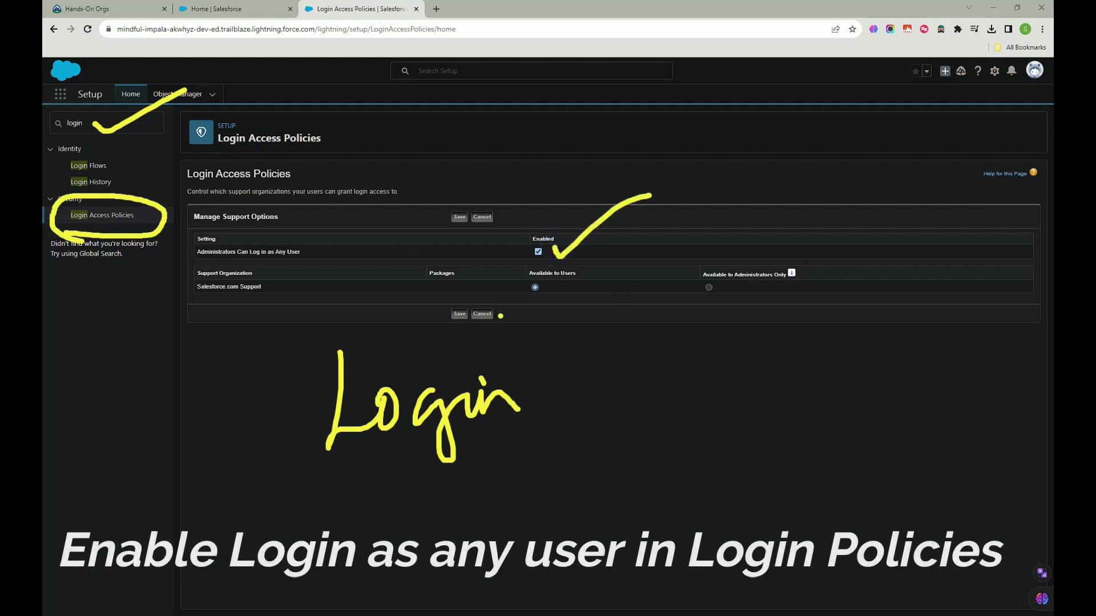
mouse_move(302, 292)
left_mouse_down()
mouse_move(184, 306)
mouse_move(180, 261)
mouse_move(213, 312)
left_mouse_up()
mouse_move(713, 302)
left_mouse_down()
mouse_move(791, 308)
mouse_move(641, 297)
mouse_move(776, 318)
left_mouse_up()
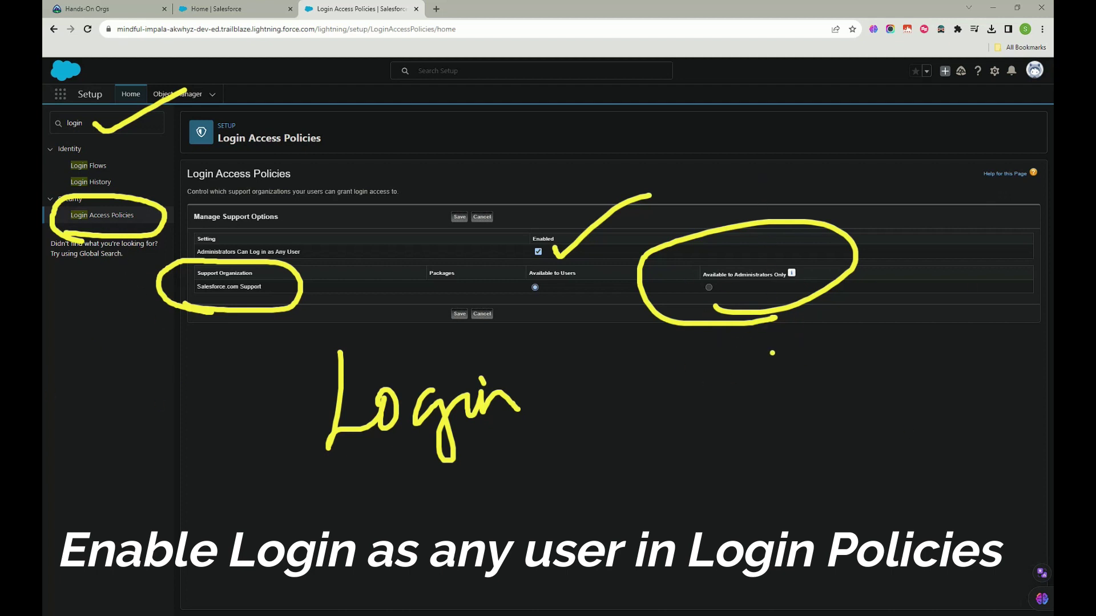
key("e")
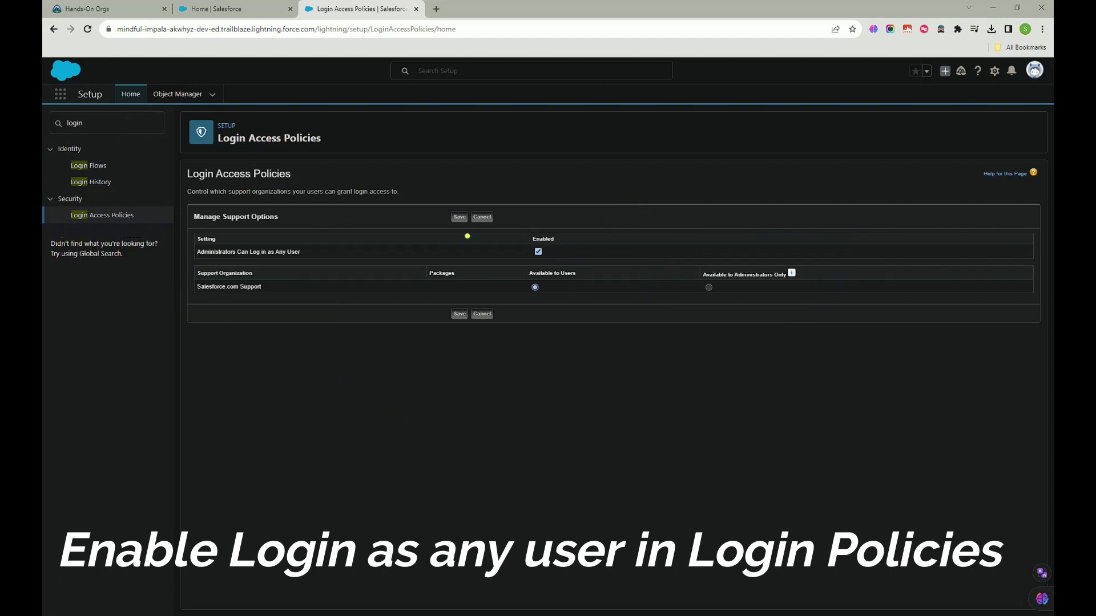
left_click_drag(455, 204, 505, 168)
key("e")
- Save the login access policies and open the previous Users page in a new browser tab
left_click(460, 217)
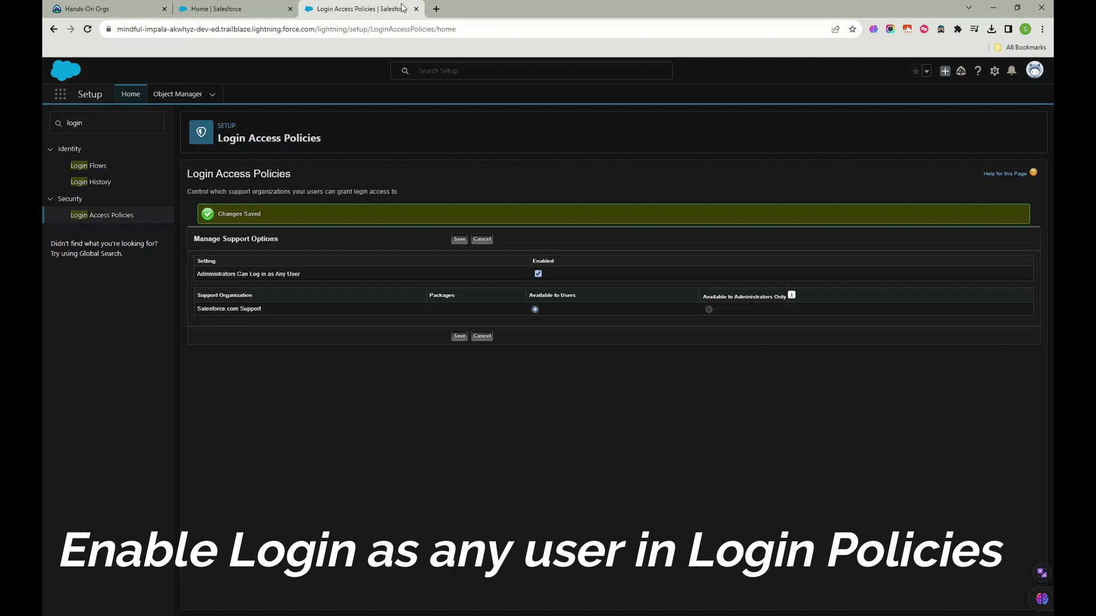
middle_click(49, 32)
key("ctrl+Tab")
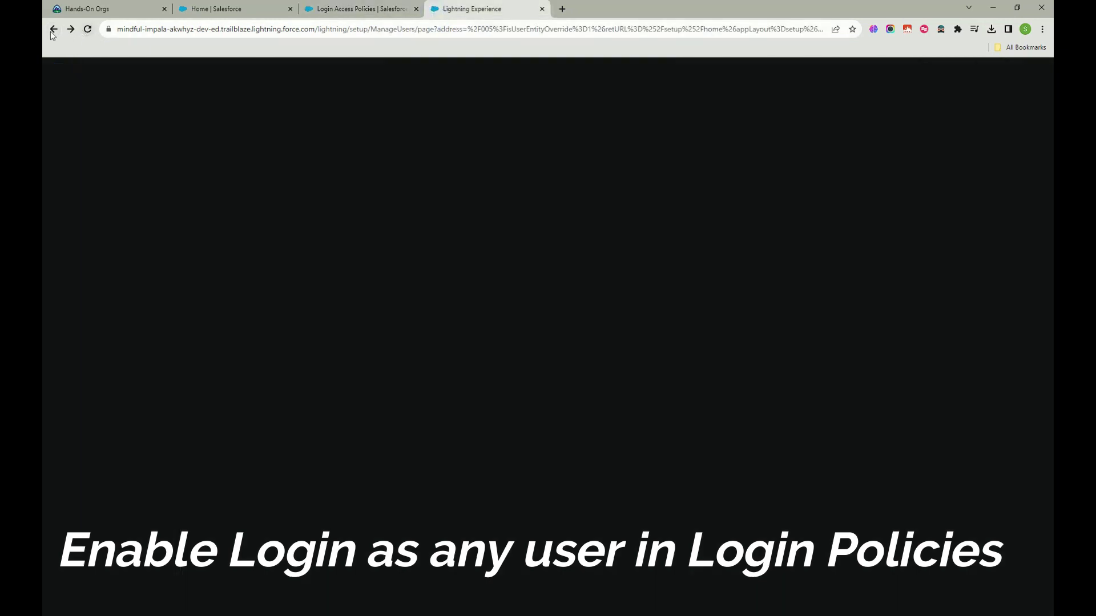
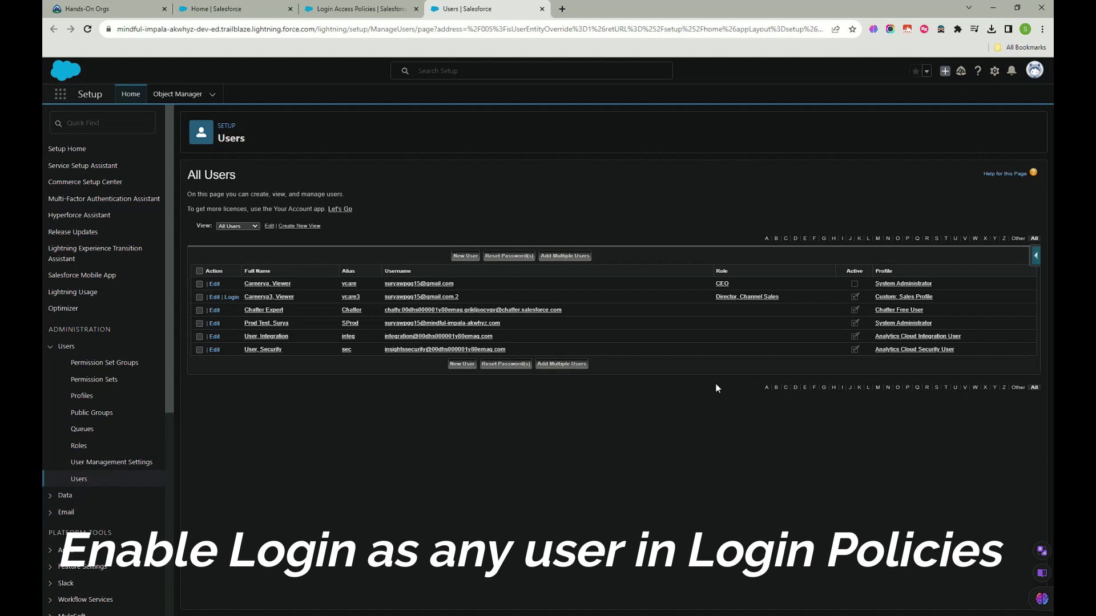
left_click(563, 10)
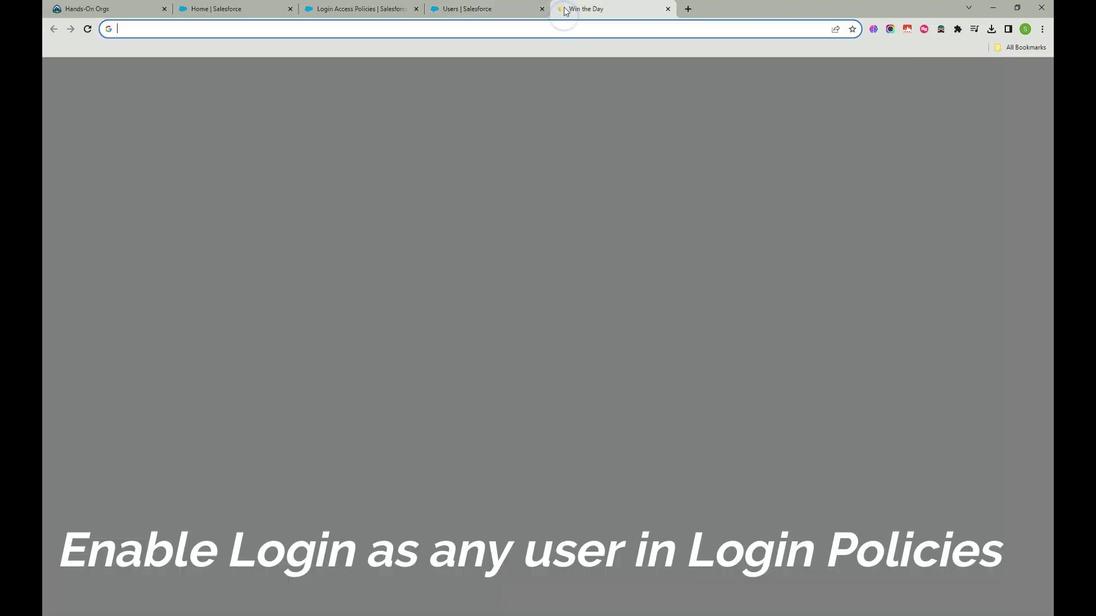
left_click(473, 9)
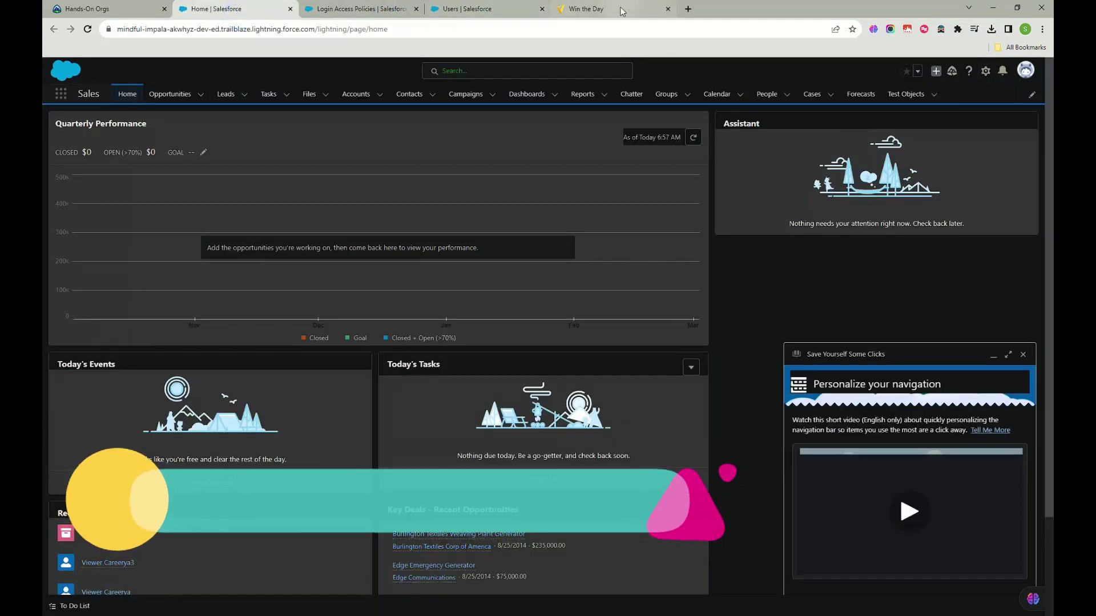
left_click(622, 12)
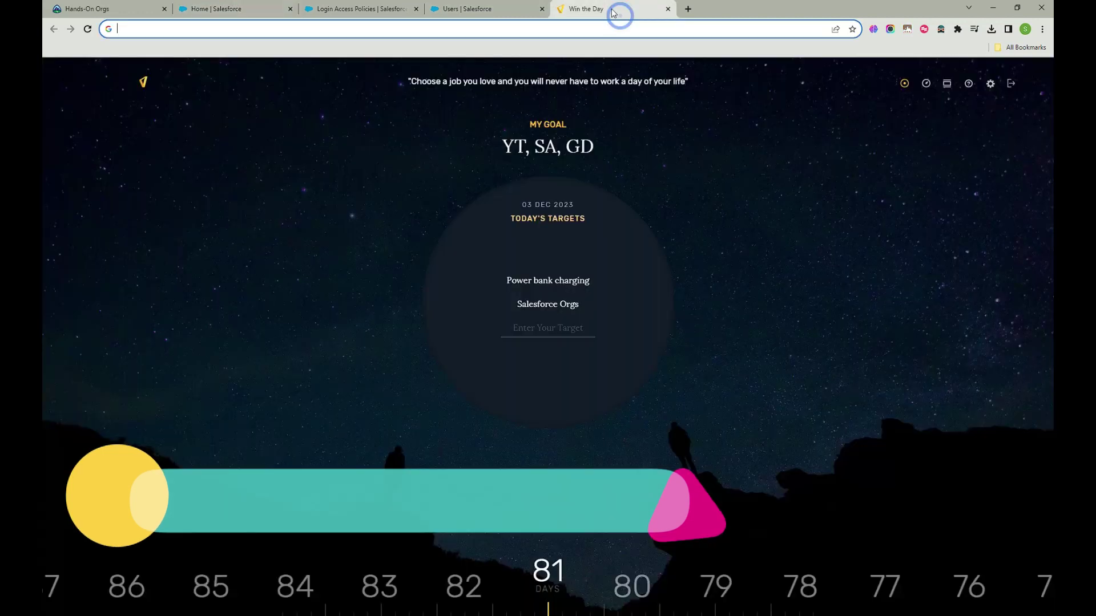
key("ctrl+w")
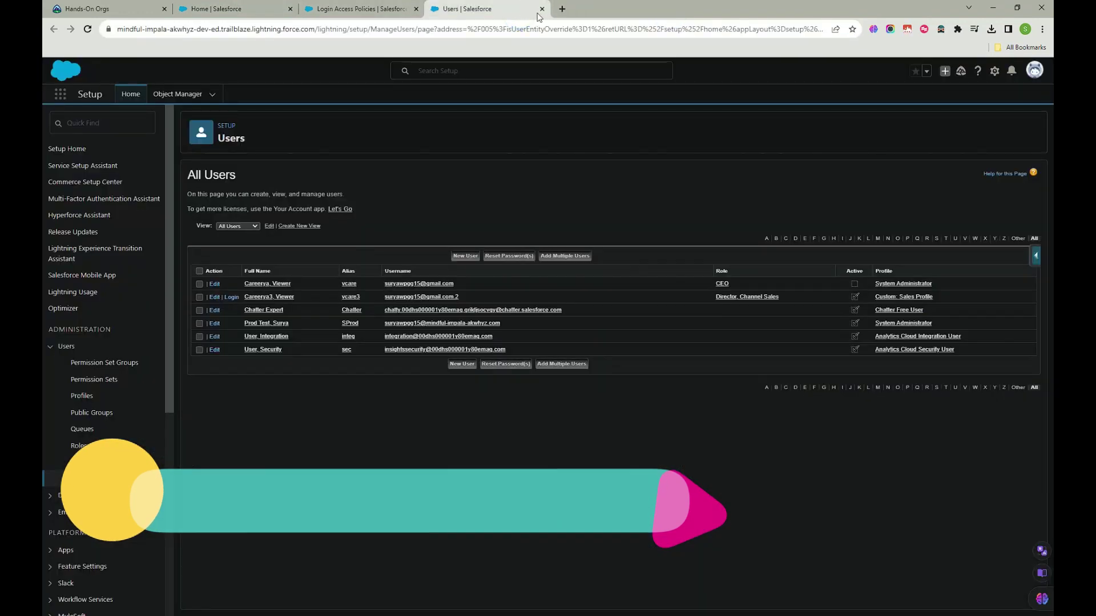
- Duplicate the Users browser tab and look through the Account object's Fields & Relationships in Object Manager
right_click(498, 12)
left_click(550, 79)
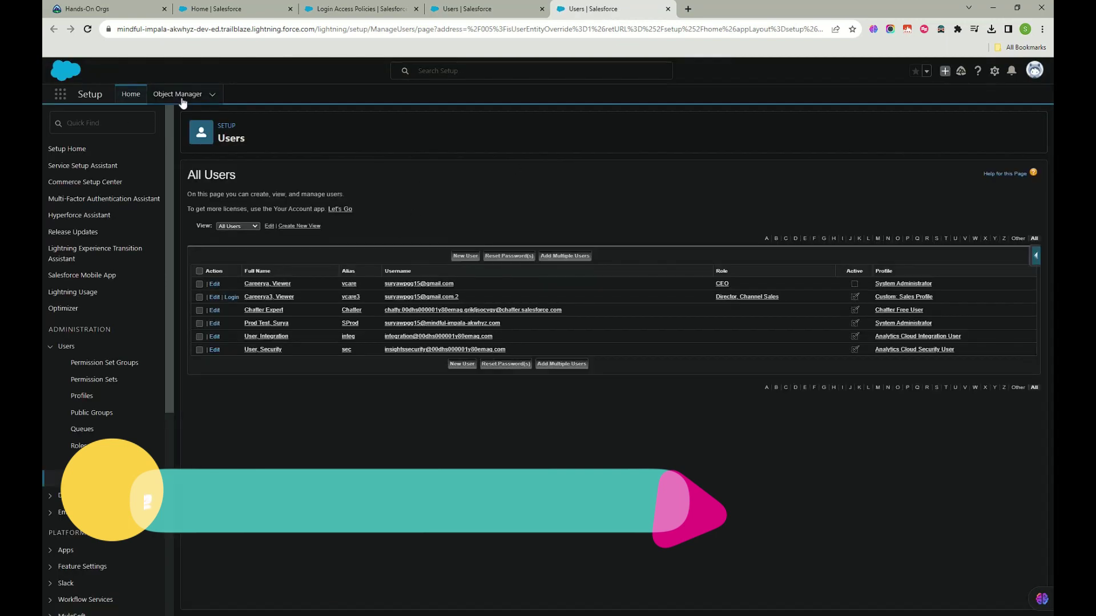
left_click(184, 96)
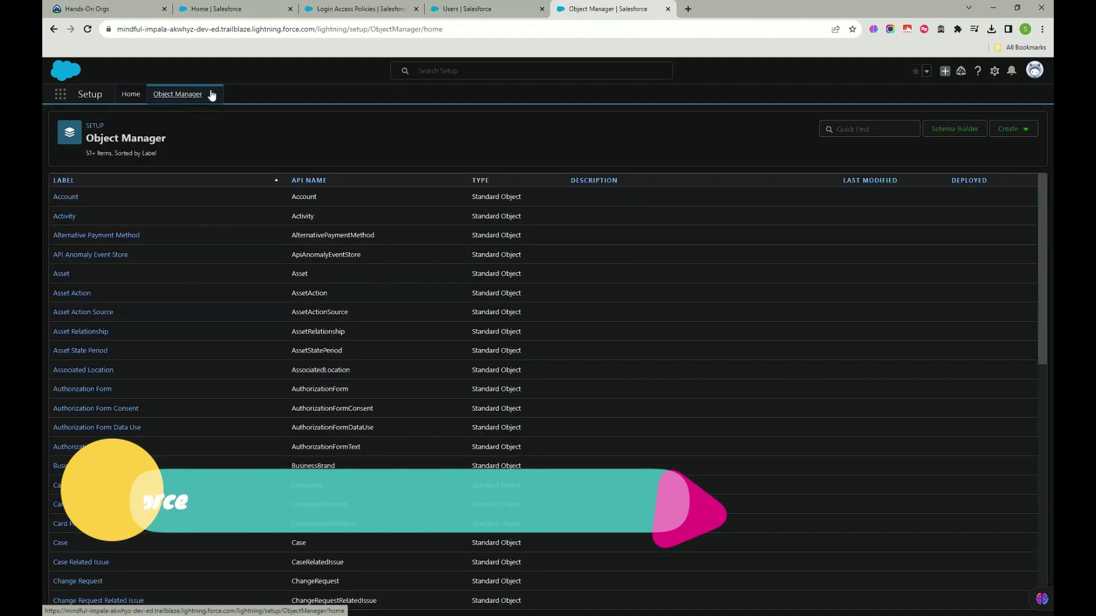
left_click(68, 197)
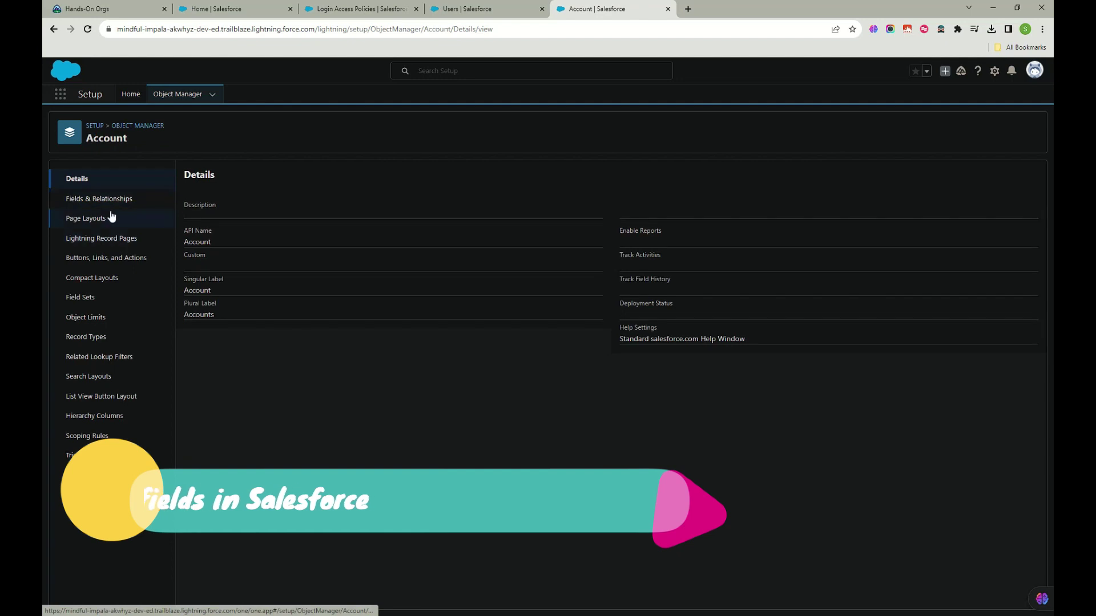
left_click(113, 201)
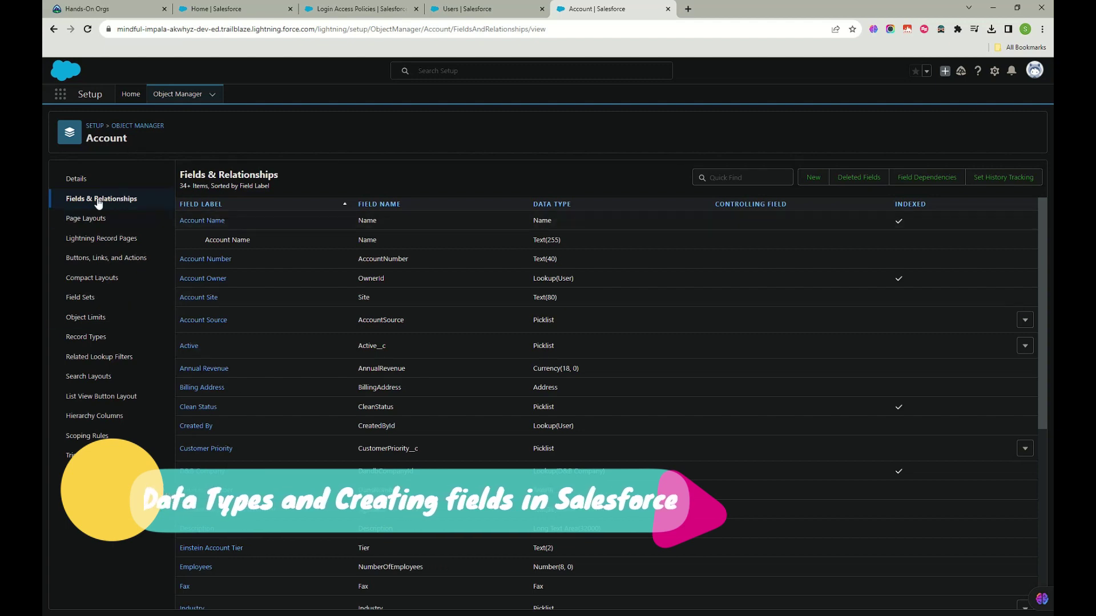
scroll(404, 526, "down", 5)
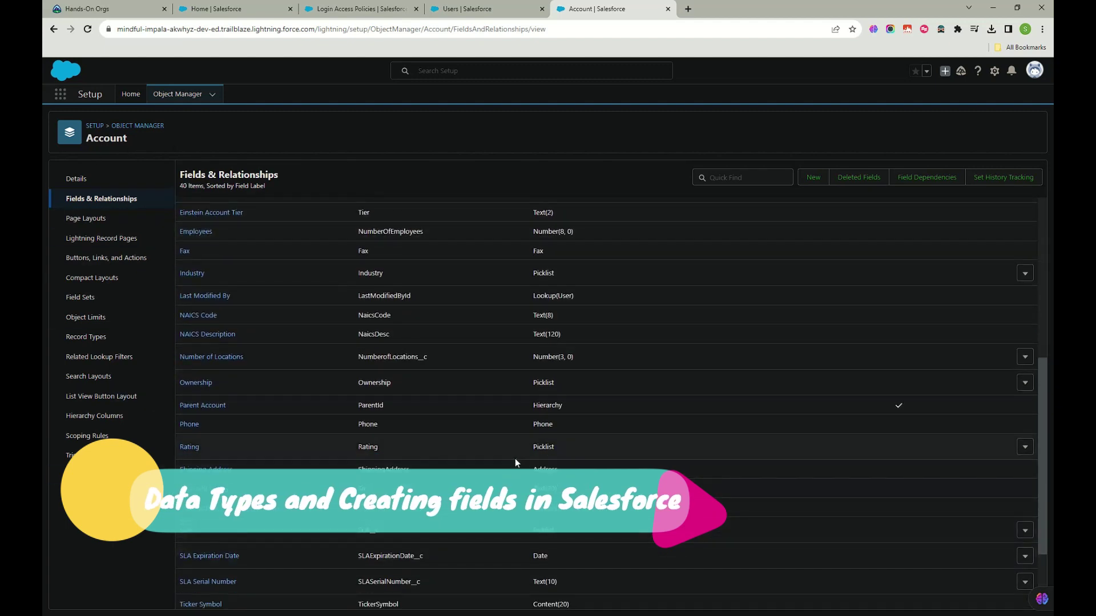
scroll(359, 444, "down", 7)
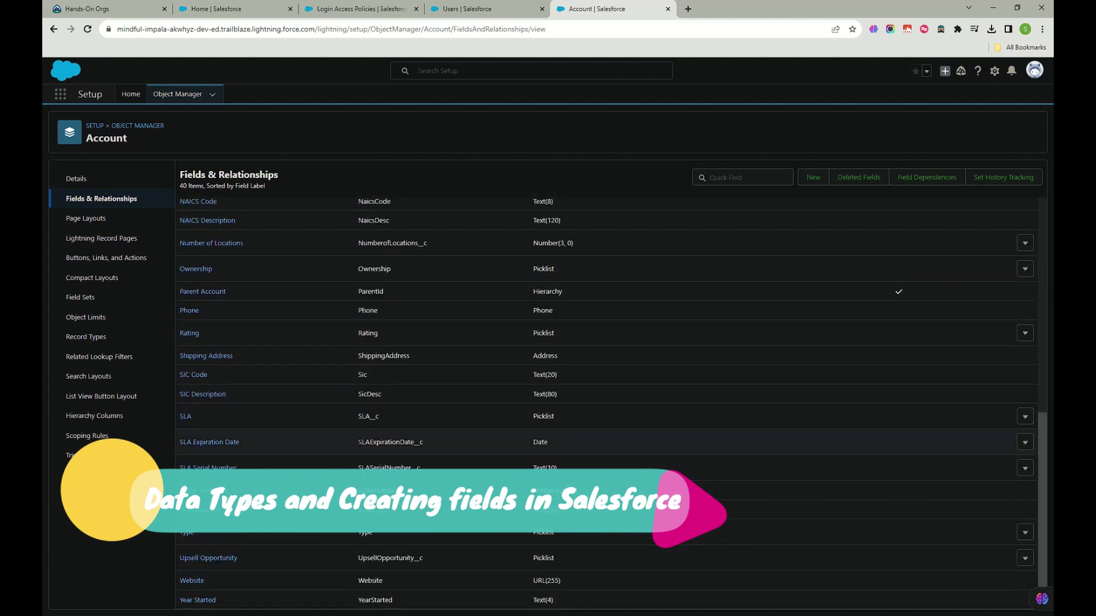
scroll(317, 436, "up", 10)
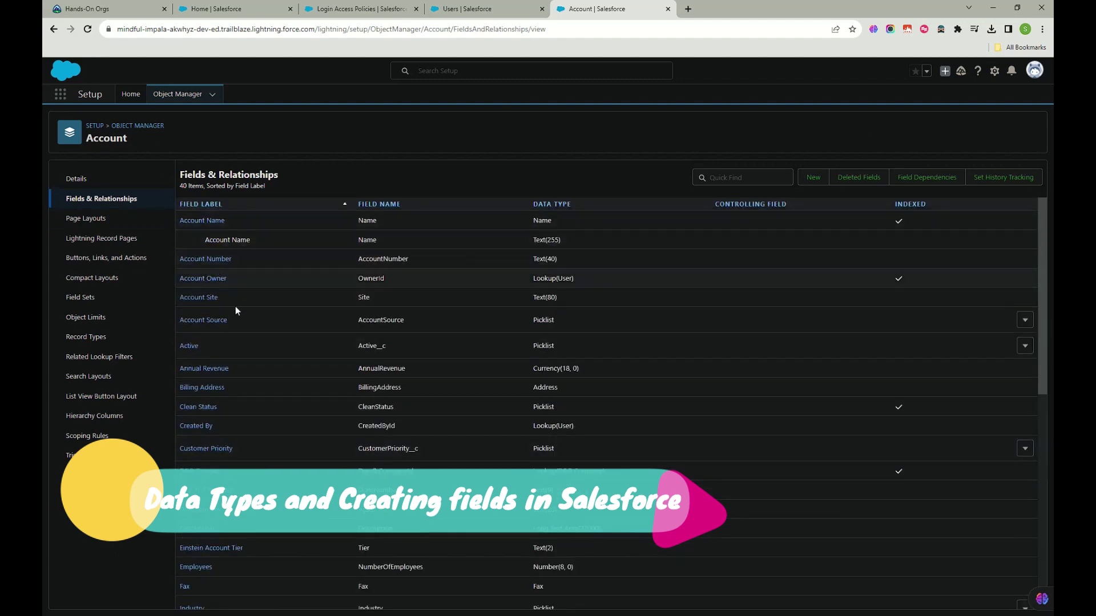
- Start a new custom field on the Account object and look over the available data types
left_click(808, 177)
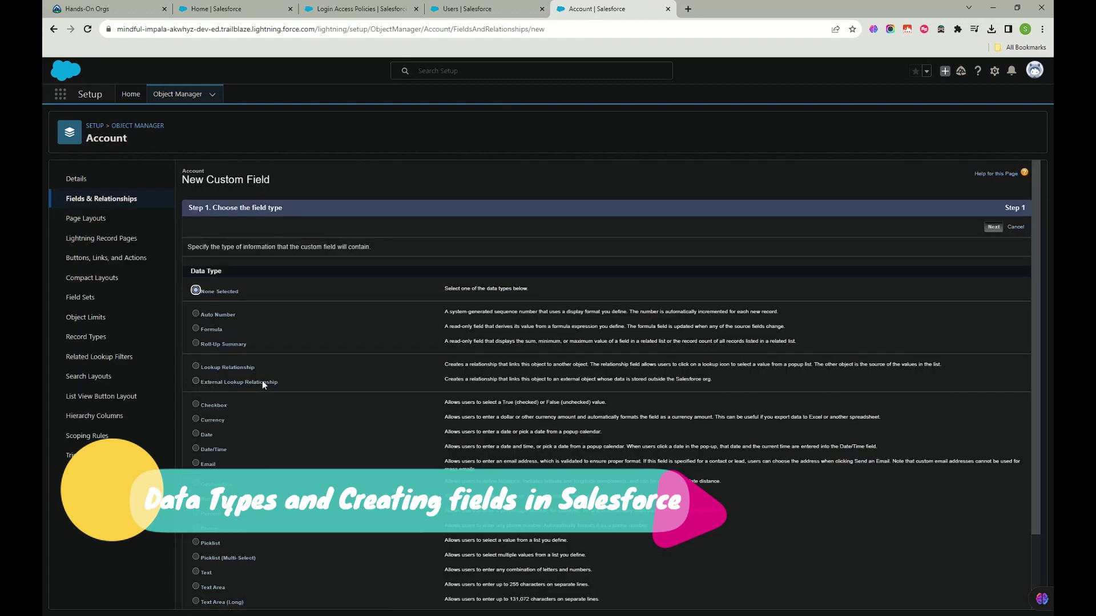
scroll(256, 355, "down", 1)
scroll(255, 355, "up", 1)
scroll(257, 360, "down", 2)
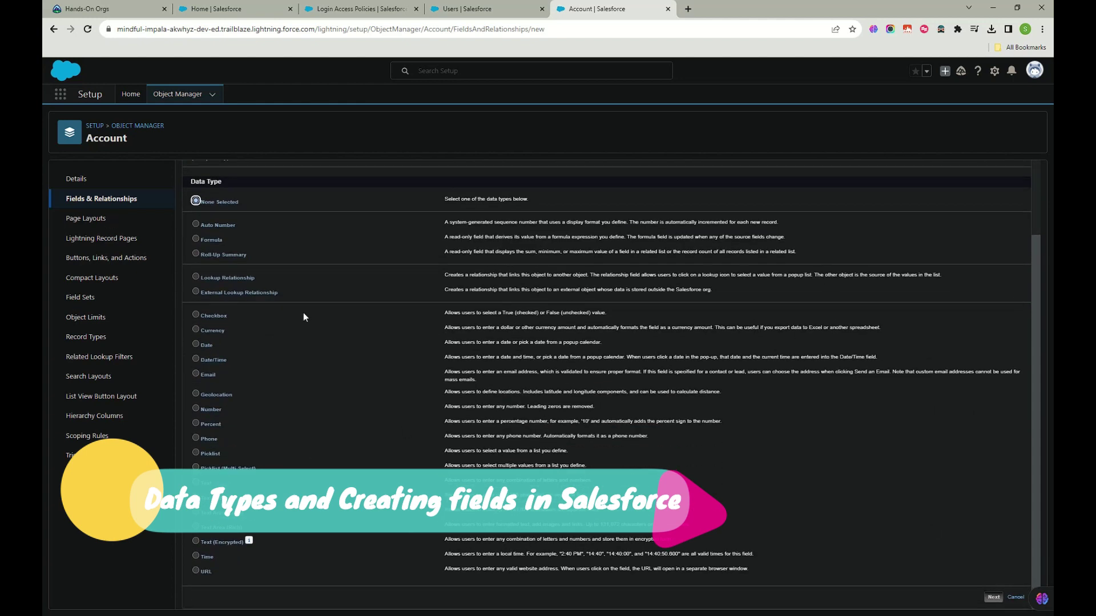
scroll(251, 212, "up", 2)
scroll(274, 212, "down", 2)
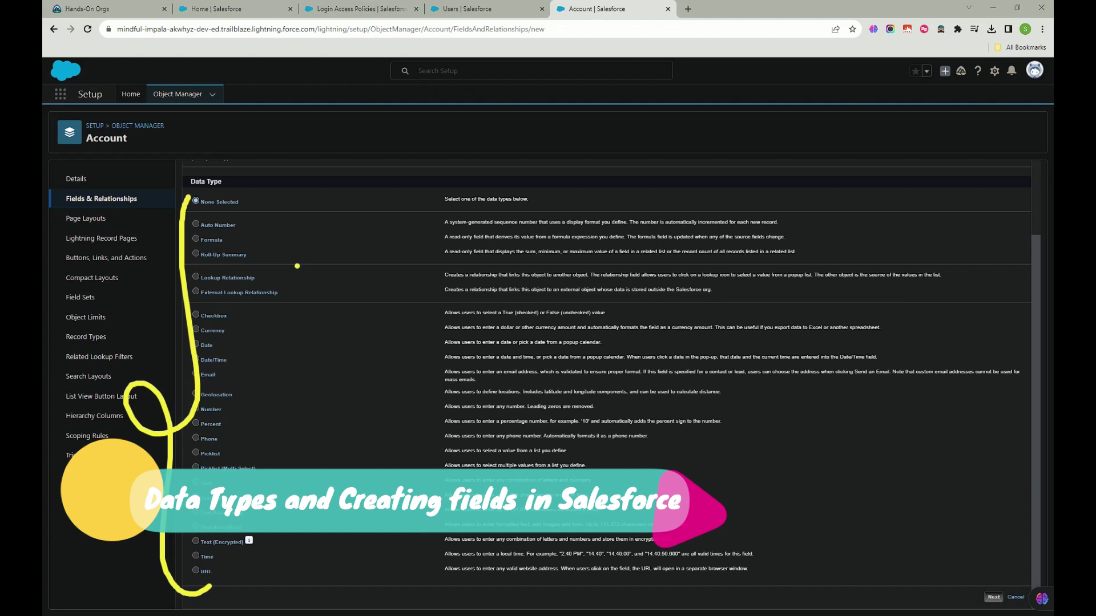
left_click_drag(258, 222, 324, 201)
mouse_move(911, 122)
left_mouse_down()
mouse_move(907, 200)
mouse_move(929, 201)
mouse_move(920, 239)
mouse_move(898, 263)
left_mouse_up()
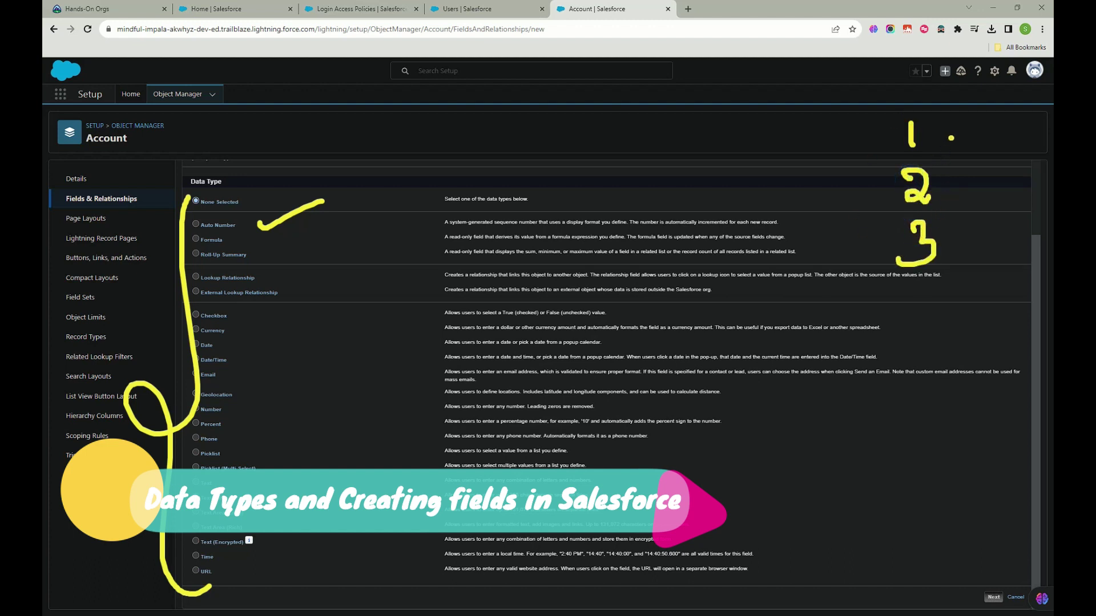
left_click_drag(951, 137, 981, 203)
left_click_drag(981, 202, 973, 272)
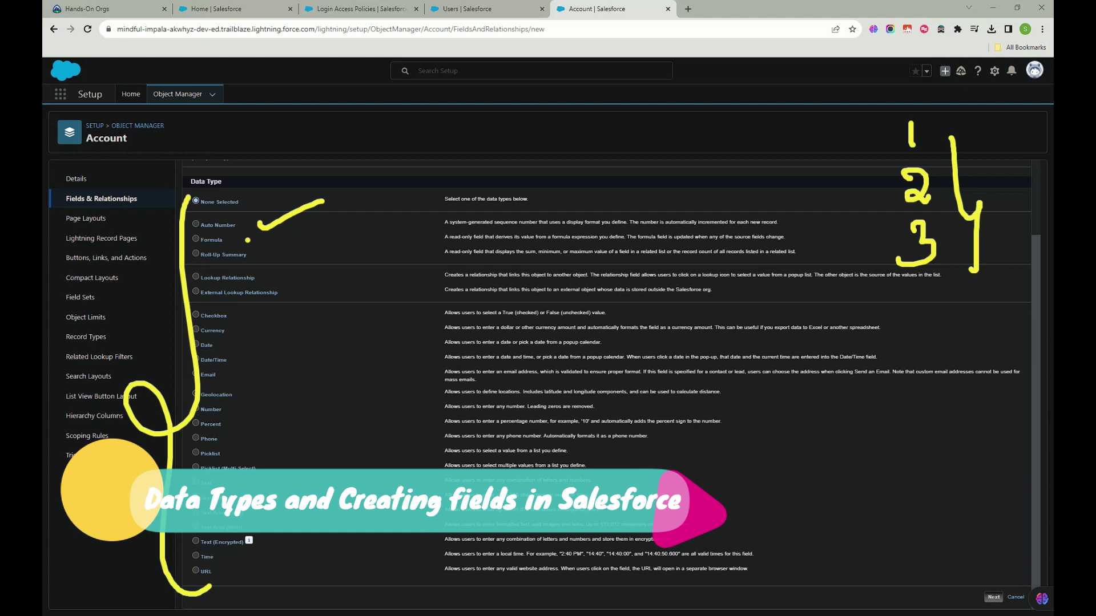
left_click_drag(260, 254, 290, 248)
left_click_drag(271, 272, 294, 266)
mouse_move(799, 453)
left_mouse_down()
mouse_move(815, 467)
mouse_move(820, 453)
mouse_move(839, 466)
mouse_move(845, 452)
mouse_move(797, 490)
mouse_move(859, 451)
left_mouse_up()
left_click_drag(888, 491, 938, 520)
mouse_move(911, 562)
left_mouse_down()
mouse_move(920, 545)
mouse_move(949, 559)
mouse_move(993, 546)
mouse_move(1006, 512)
left_mouse_up()
left_click_drag(997, 540, 1026, 515)
left_click_drag(952, 539, 977, 528)
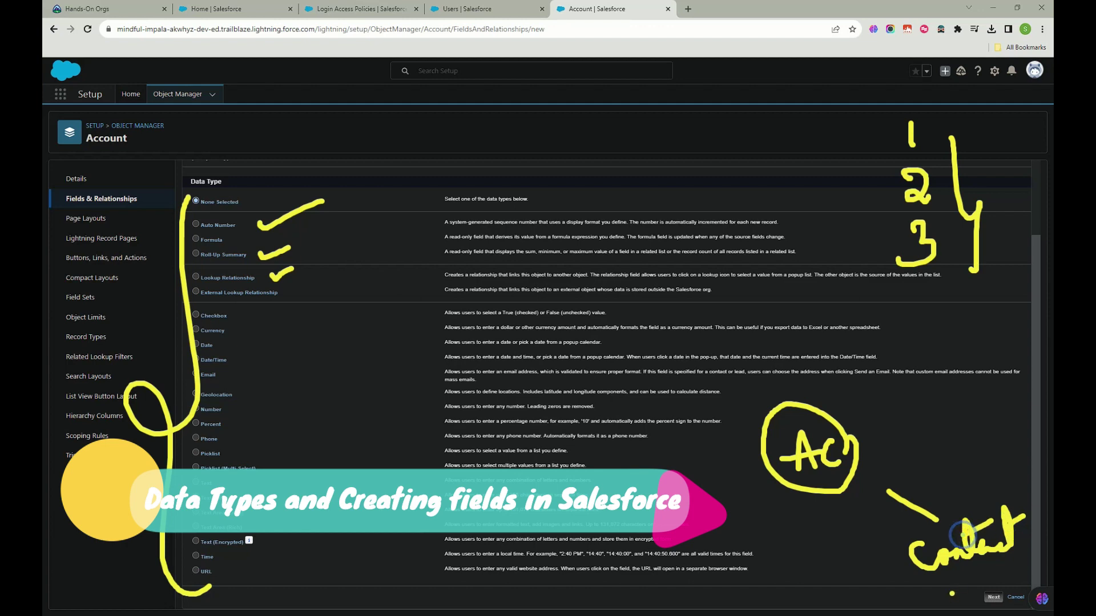
mouse_move(950, 592)
left_mouse_down()
mouse_move(962, 568)
mouse_move(976, 578)
mouse_move(1027, 562)
mouse_move(1013, 580)
mouse_move(1034, 576)
left_mouse_up()
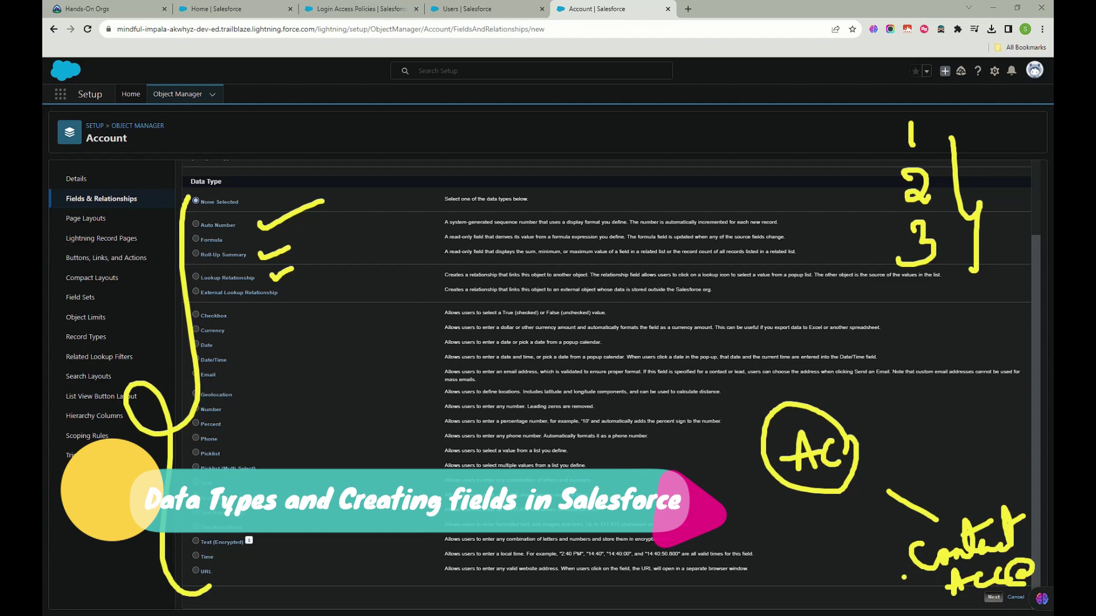
left_click_drag(870, 556, 891, 575)
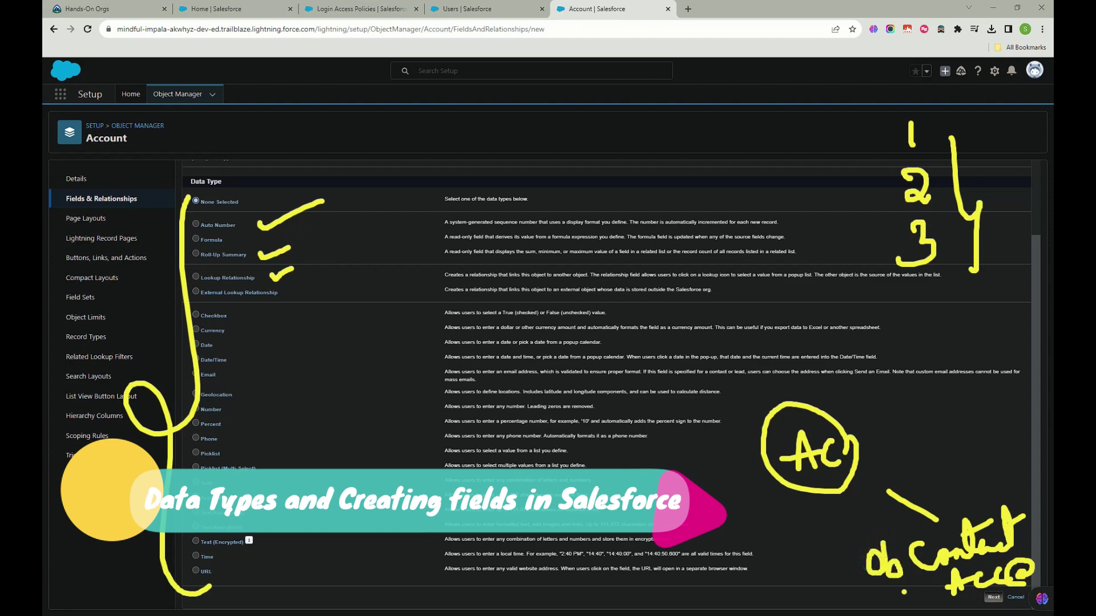
mouse_move(909, 575)
left_mouse_down()
mouse_move(907, 600)
mouse_move(920, 573)
mouse_move(930, 584)
left_mouse_up()
left_click_drag(287, 295, 333, 282)
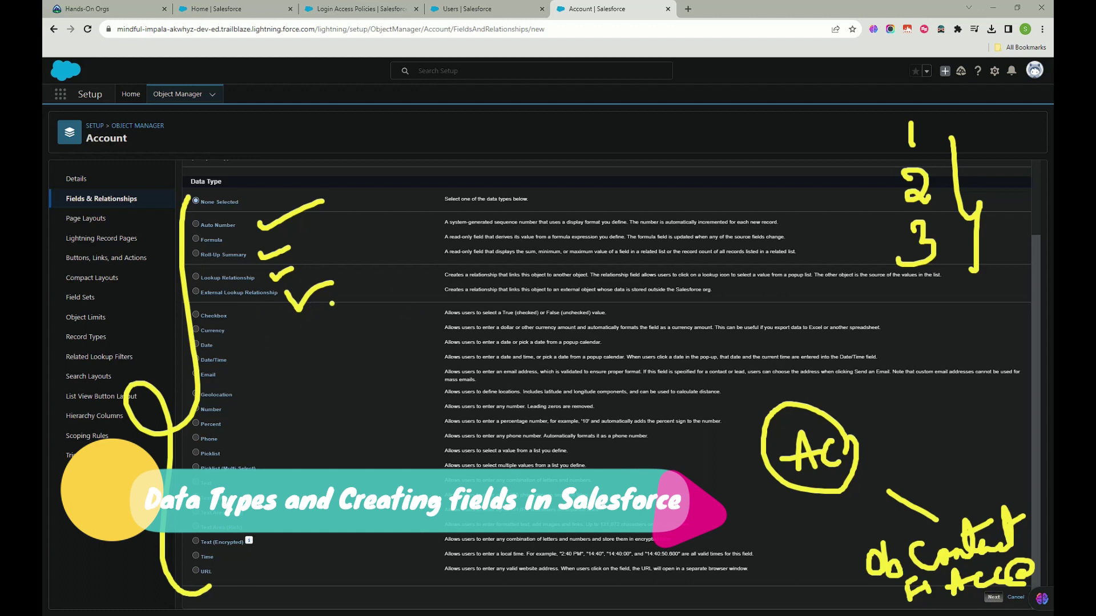
left_click_drag(238, 315, 276, 300)
left_click_drag(622, 113, 631, 163)
mouse_move(624, 112)
left_mouse_down()
mouse_move(647, 108)
mouse_move(629, 178)
left_mouse_up()
mouse_move(649, 140)
left_mouse_down()
mouse_move(659, 150)
mouse_move(710, 101)
left_mouse_up()
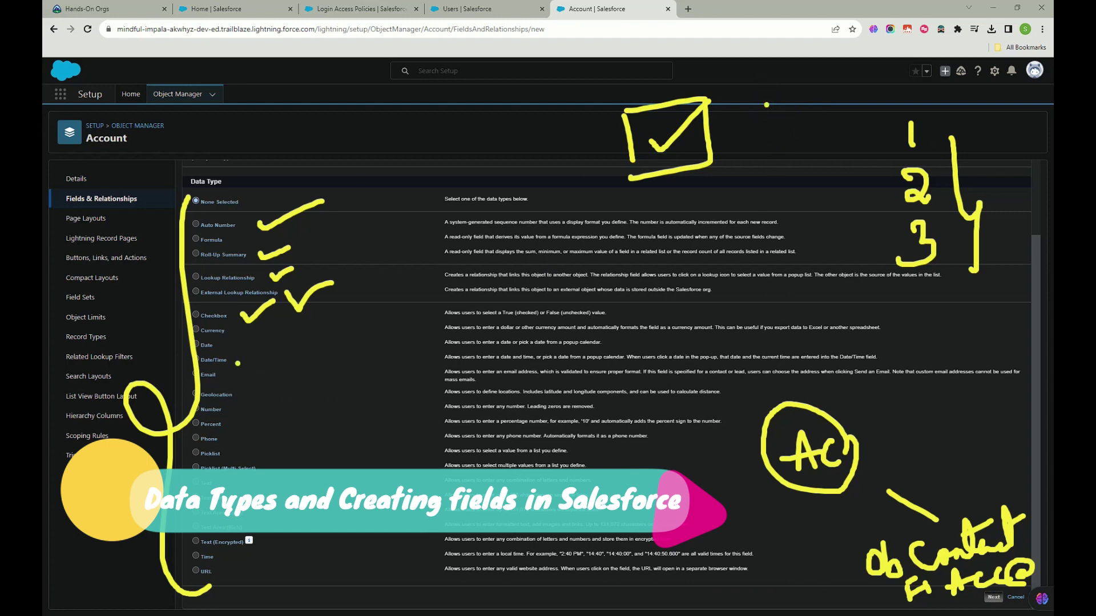
left_click_drag(237, 334, 292, 318)
left_click_drag(229, 343, 301, 344)
left_click_drag(231, 371, 287, 364)
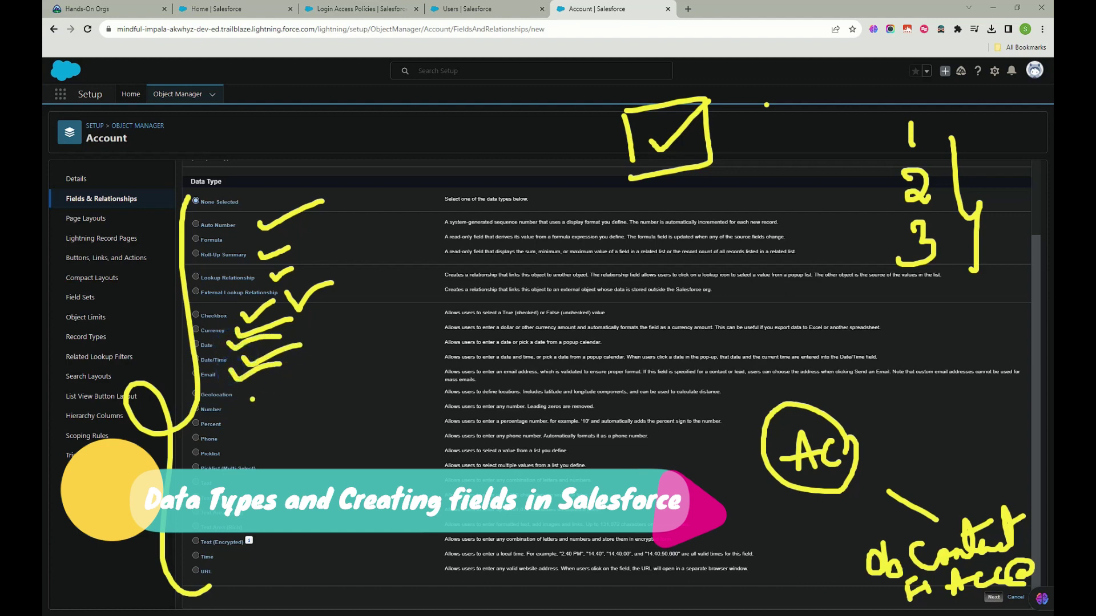
mouse_move(234, 386)
left_mouse_down()
mouse_move(304, 348)
mouse_move(163, 357)
mouse_move(273, 401)
mouse_move(301, 388)
left_mouse_up()
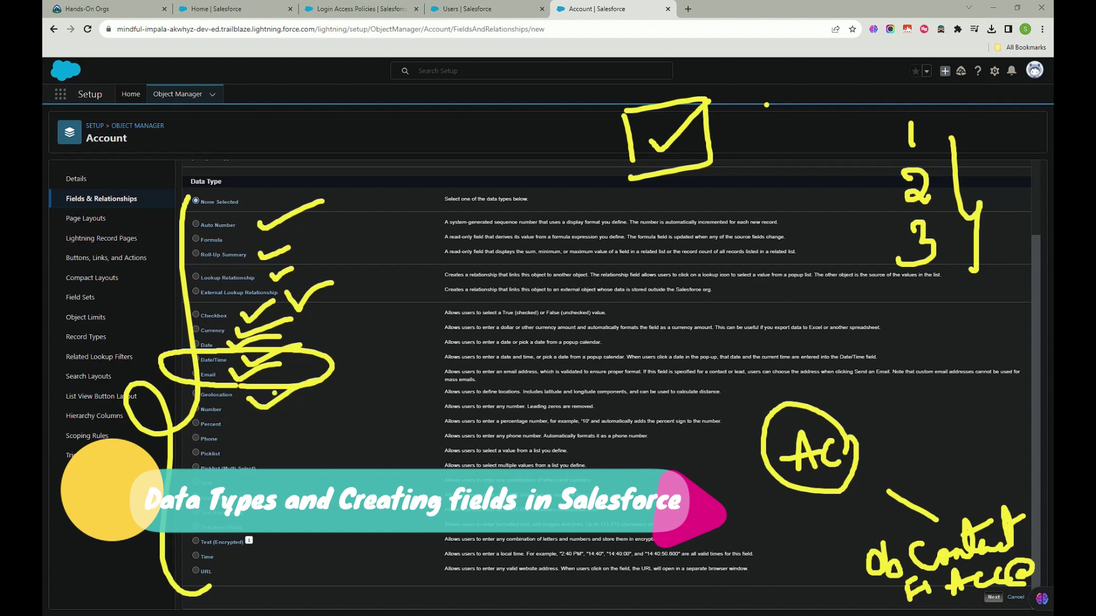
mouse_move(235, 411)
left_mouse_down()
mouse_move(260, 398)
mouse_move(251, 425)
mouse_move(266, 439)
mouse_move(179, 413)
mouse_move(194, 450)
mouse_move(361, 441)
mouse_move(349, 456)
left_mouse_up()
mouse_move(666, 469)
left_mouse_down()
mouse_move(664, 454)
mouse_move(720, 490)
mouse_move(692, 492)
left_mouse_up()
left_click_drag(679, 451, 708, 491)
left_click_drag(688, 451, 752, 394)
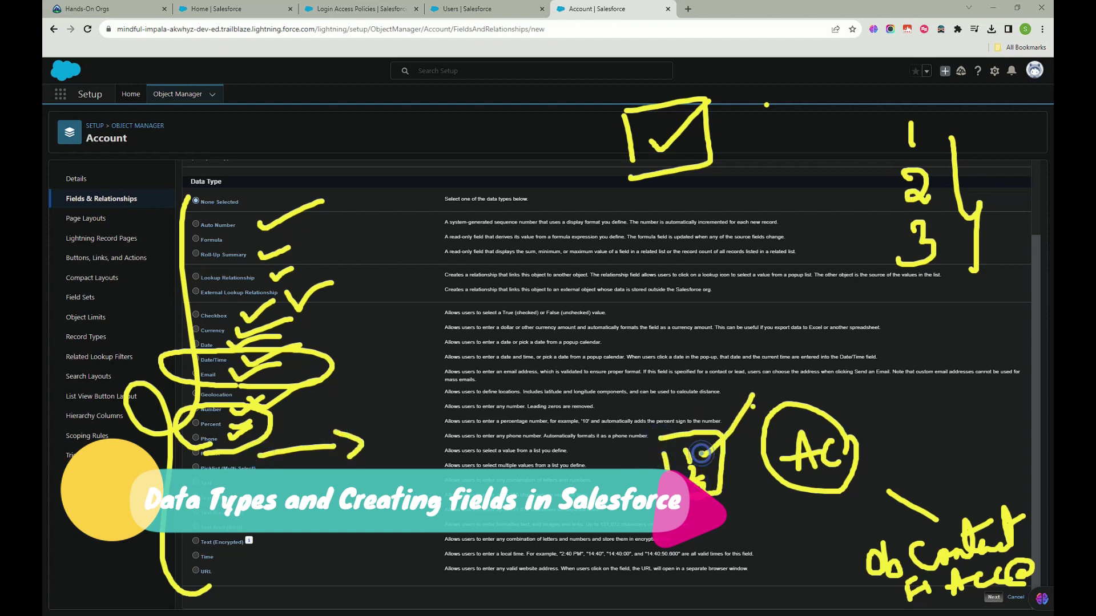
left_click_drag(714, 459, 742, 451)
left_click_drag(228, 479, 252, 478)
left_click_drag(945, 392, 950, 444)
mouse_move(987, 363)
left_mouse_down()
mouse_move(1013, 462)
mouse_move(960, 455)
left_mouse_up()
mouse_move(952, 407)
left_mouse_down()
mouse_move(1009, 383)
mouse_move(1014, 361)
left_mouse_up()
mouse_move(952, 426)
left_mouse_down()
mouse_move(1003, 411)
mouse_move(993, 433)
mouse_move(1018, 447)
left_mouse_up()
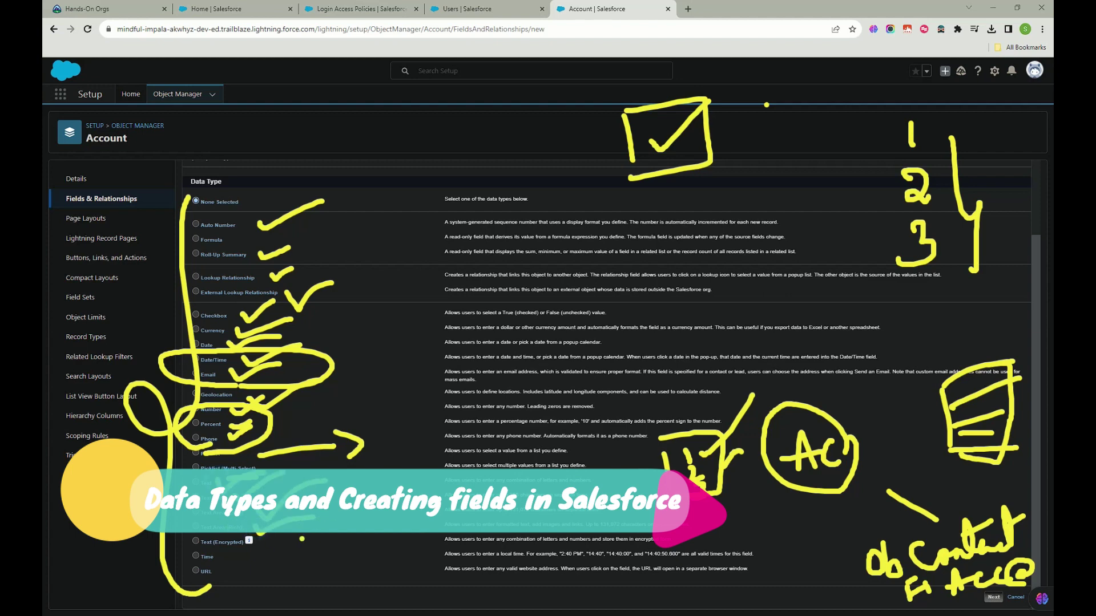
left_click_drag(258, 538, 314, 518)
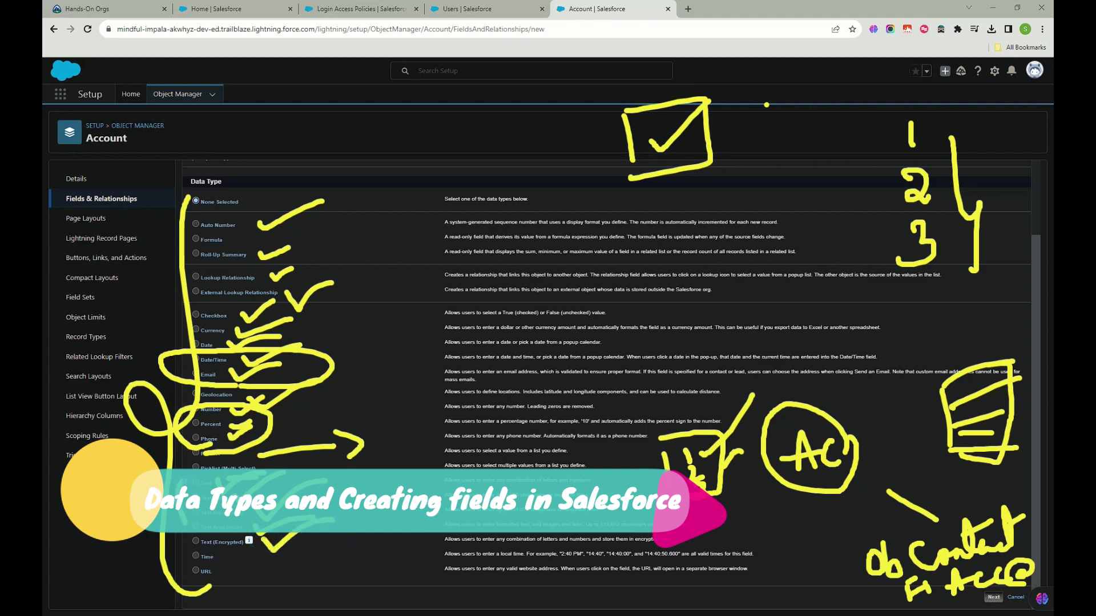
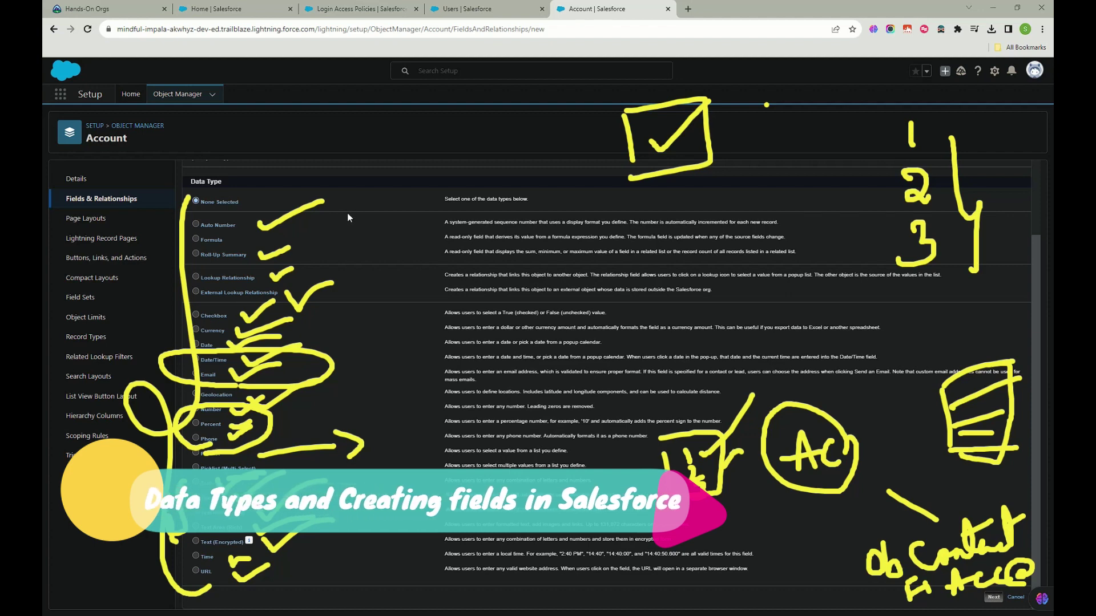
key("Escape")
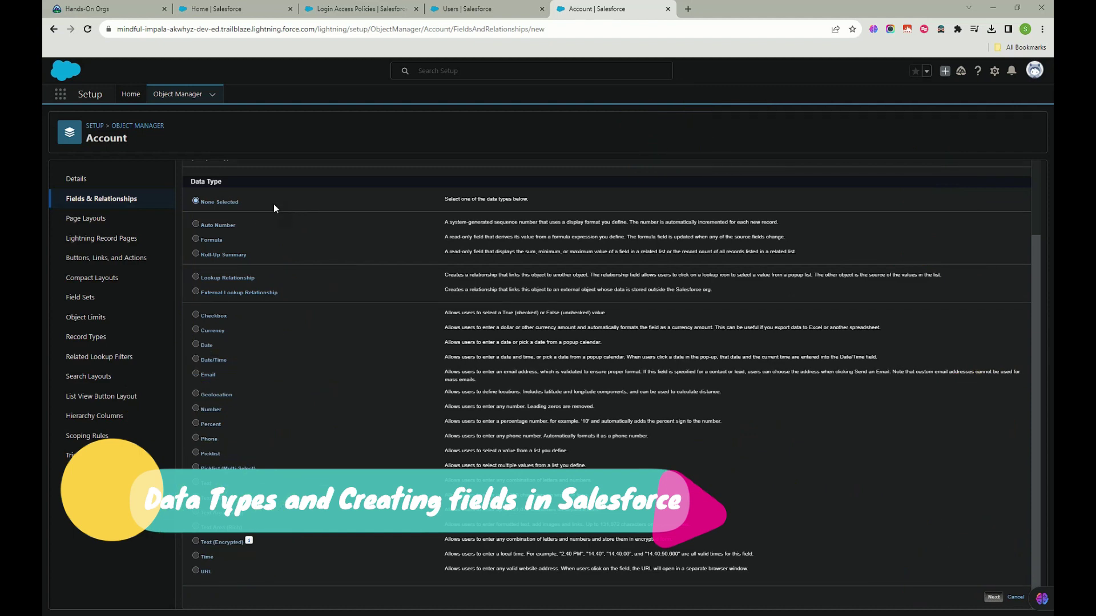
- Choose Text as the data type of the new Account field and proceed to its details
scroll(232, 350, "up", 2)
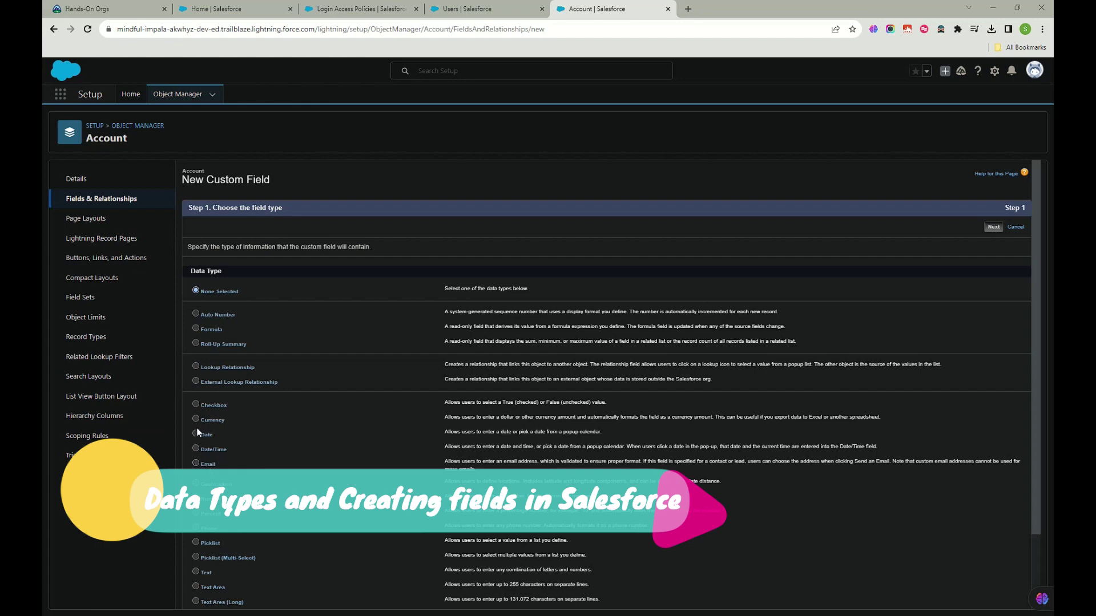
scroll(605, 388, "down", 2)
left_click(196, 483)
left_click(993, 598)
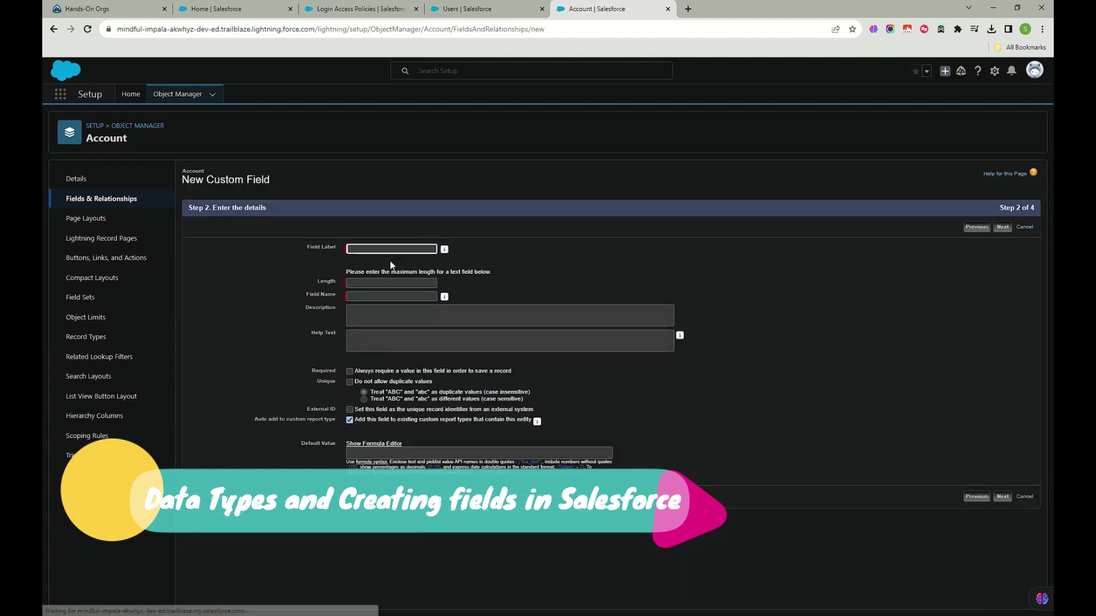
- Label the new text field Account Information New and set its maximum length to 255
left_click(379, 250)
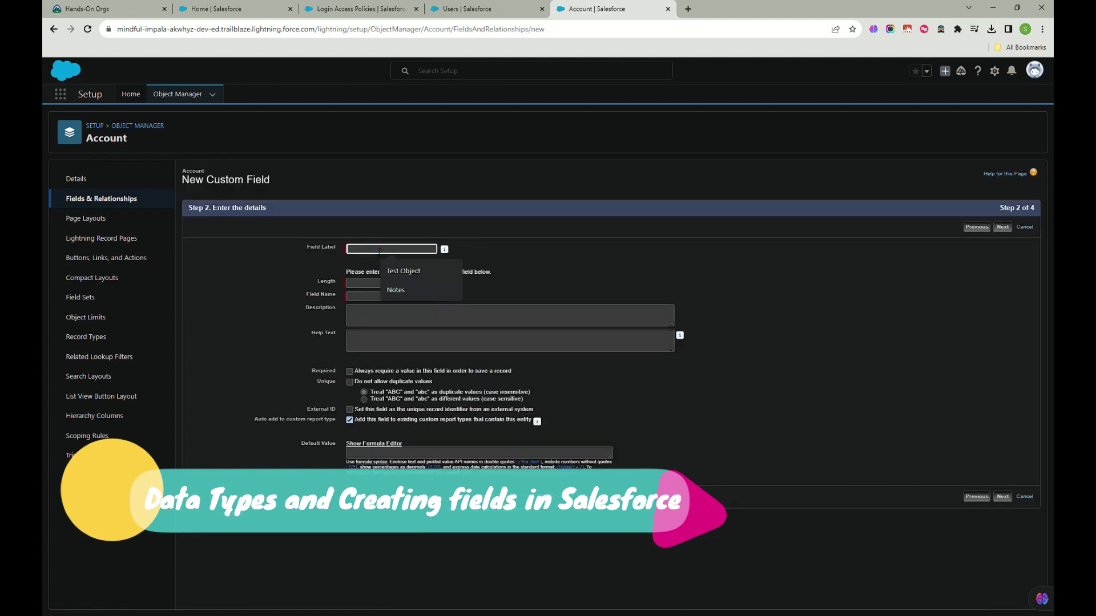
type("Account Information New")
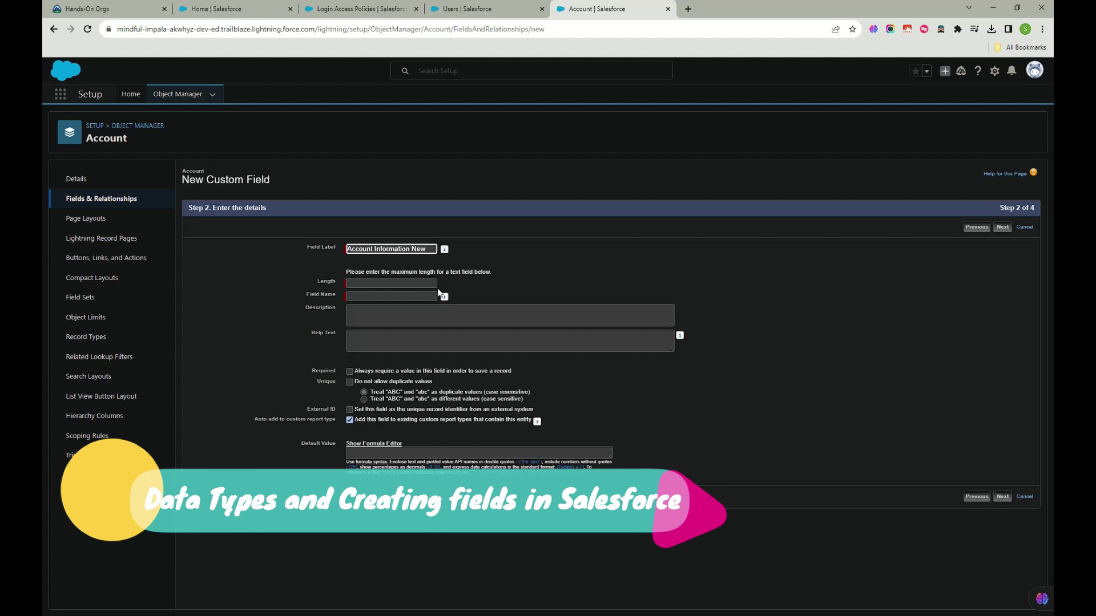
left_click(416, 283)
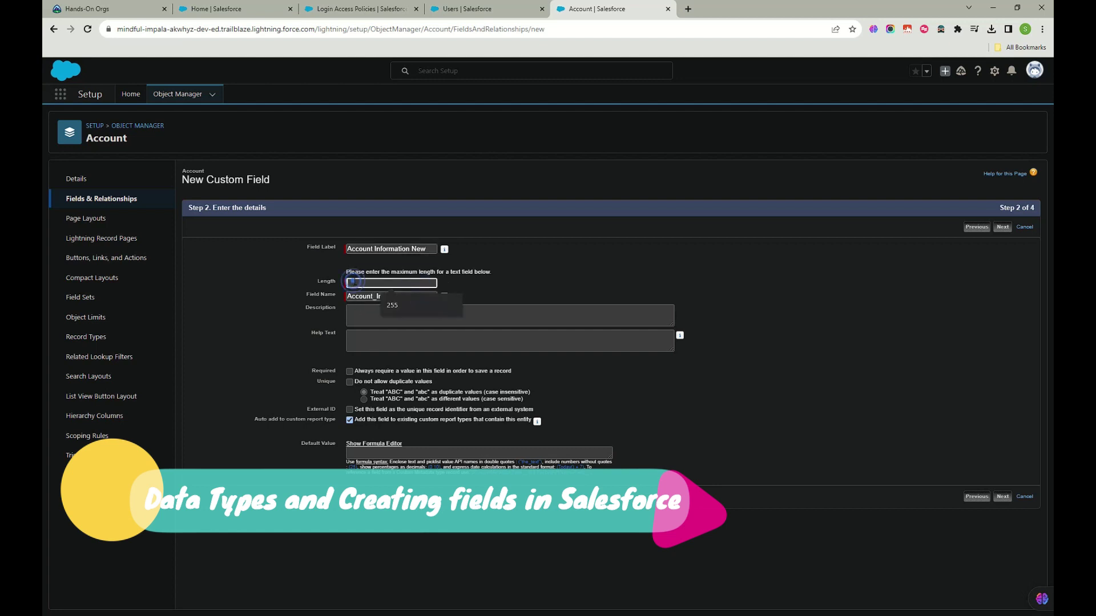
left_click(397, 305)
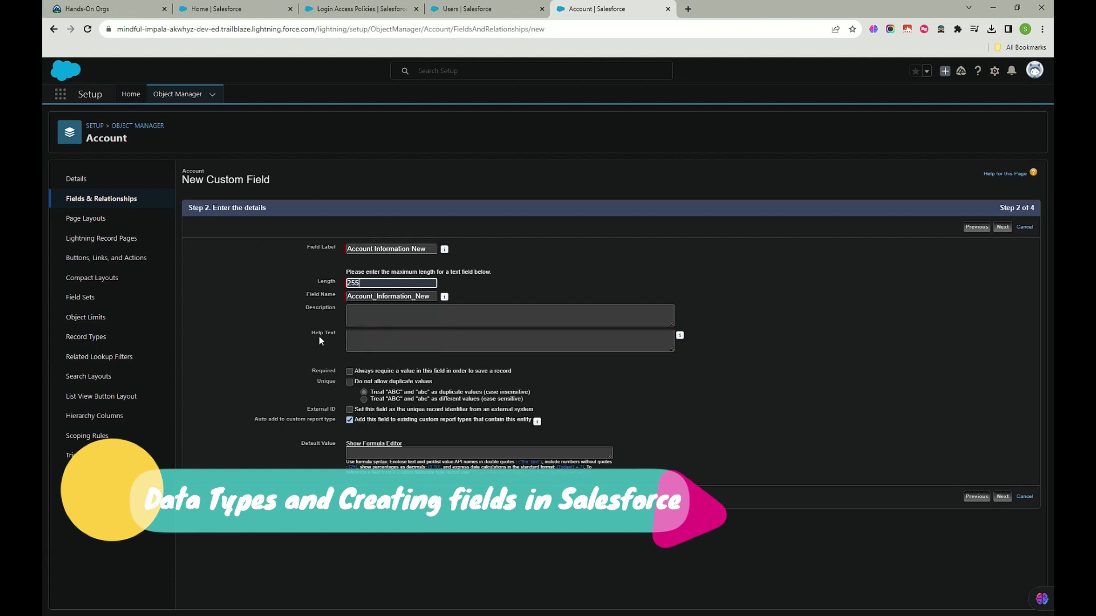
left_click_drag(356, 371, 400, 381)
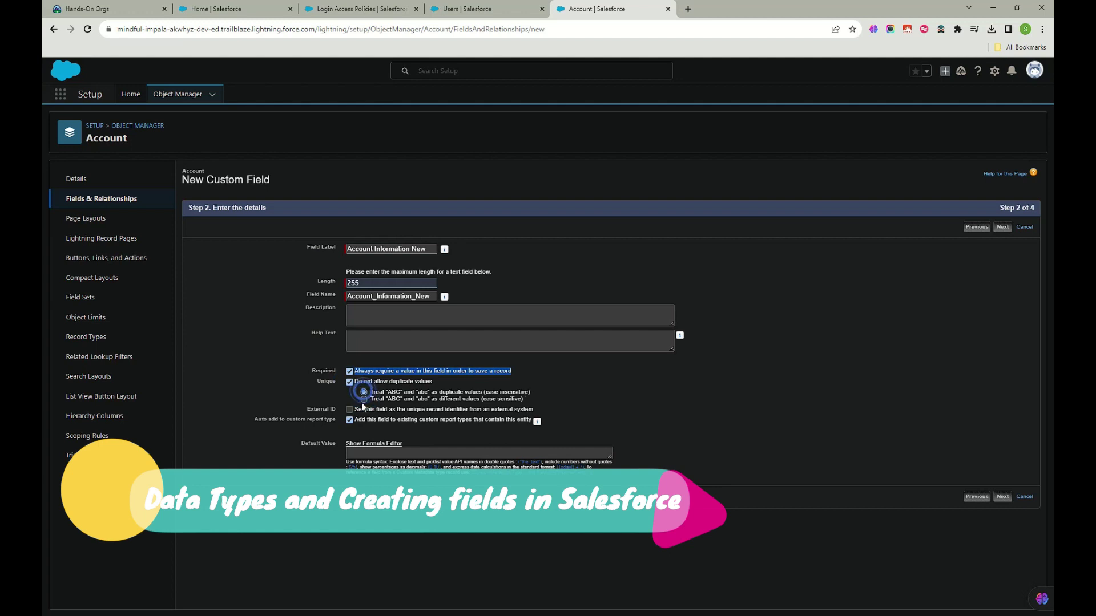
left_click(350, 382)
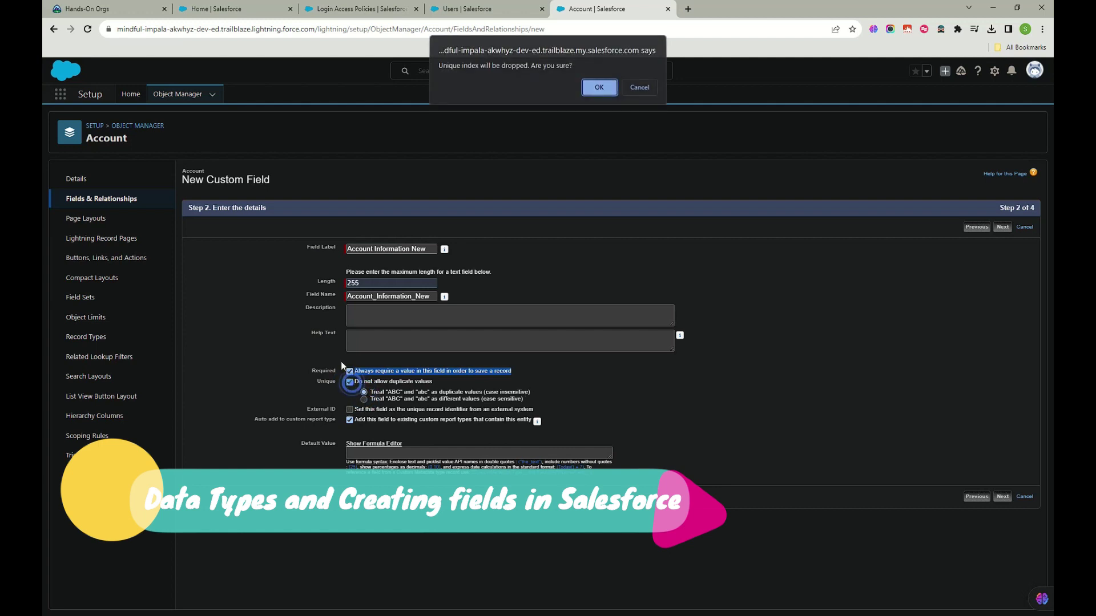
left_click(598, 90)
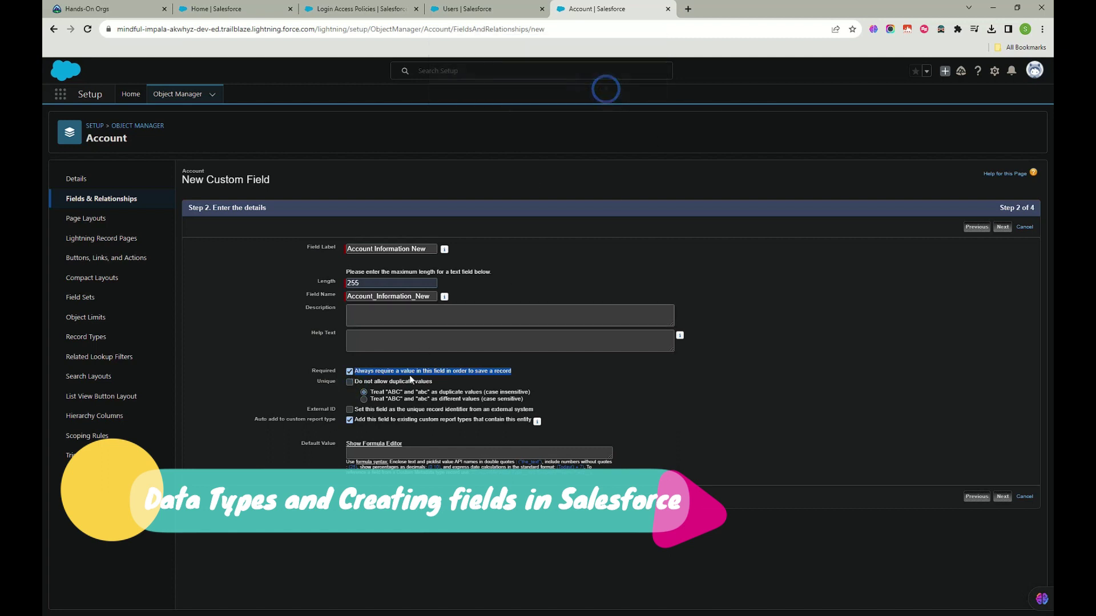
left_click(350, 372)
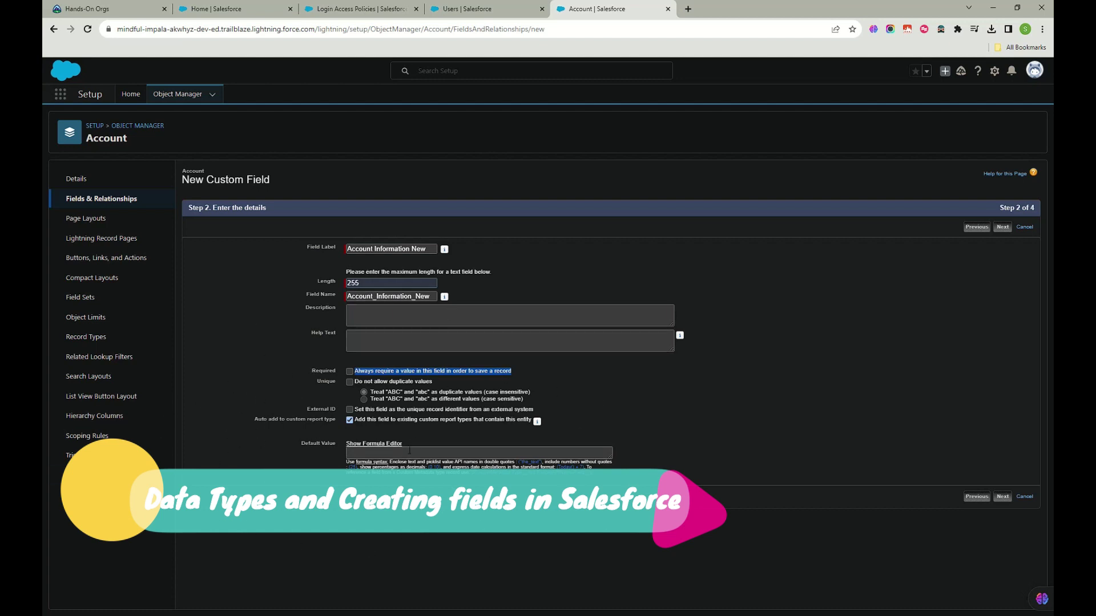
- Proceed to the field-level security settings without a default value and review which profiles can see the field
left_click(397, 454)
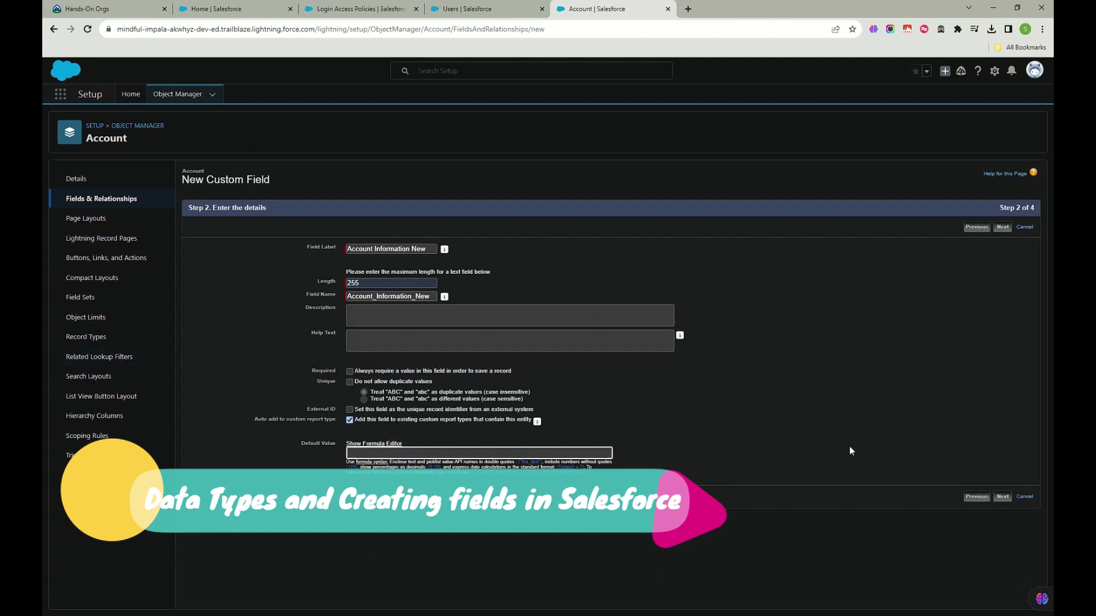
left_click(1003, 498)
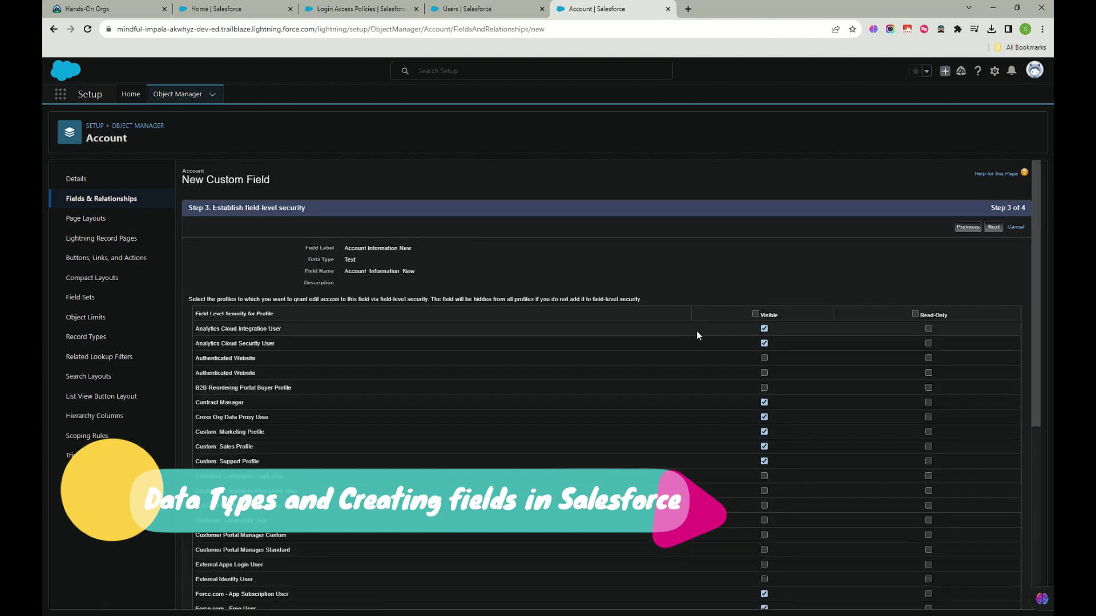
scroll(610, 340, "down", 5)
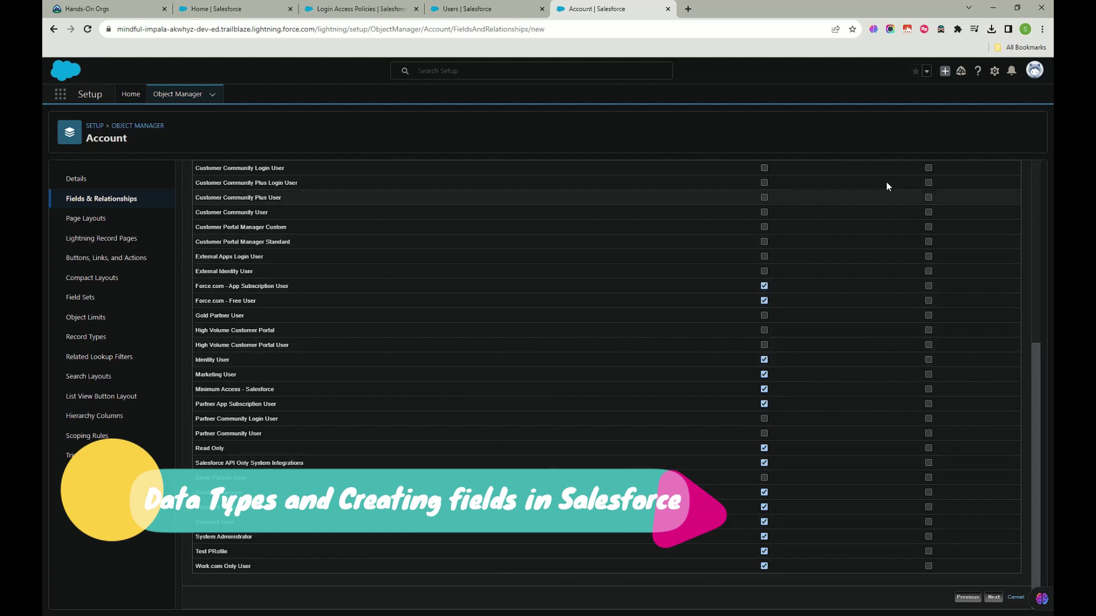
scroll(914, 207, "up", 10)
scroll(709, 388, "down", 5)
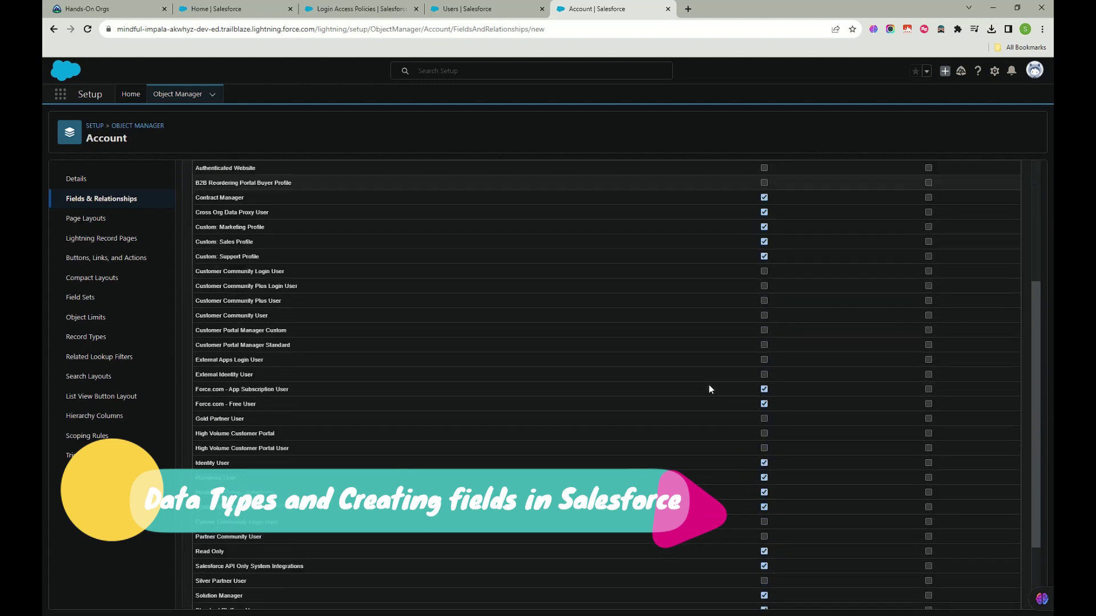
scroll(721, 529, "up", 5)
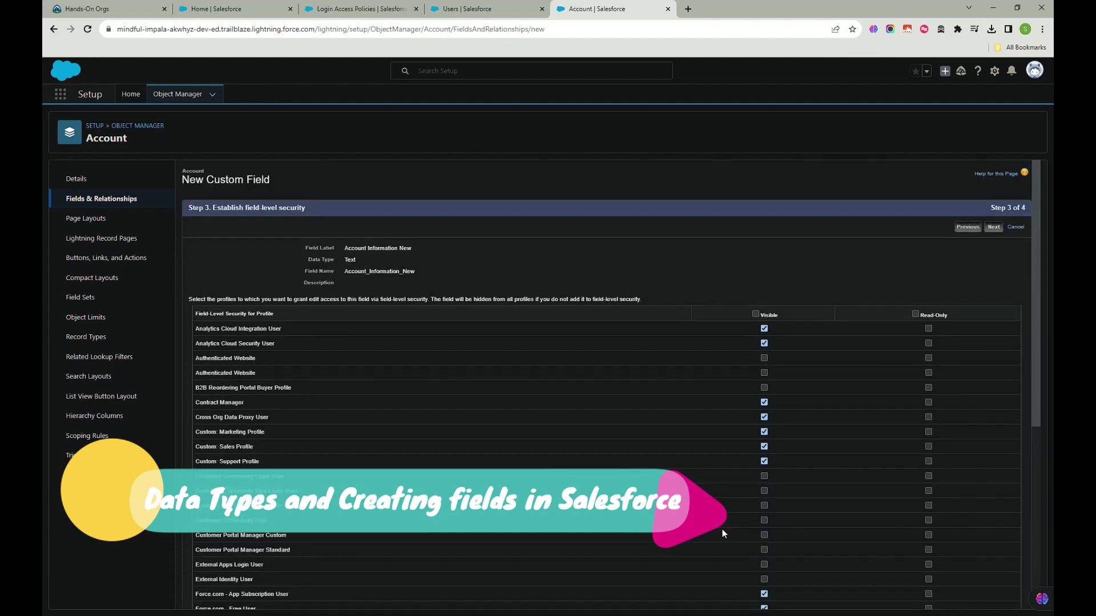
scroll(734, 387, "down", 6)
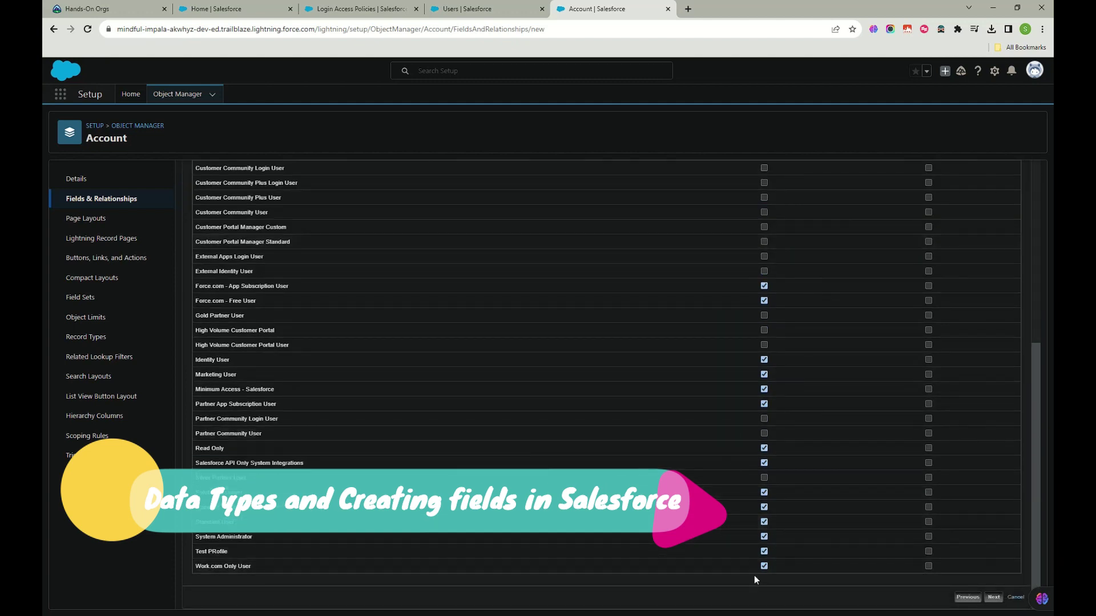
scroll(839, 322, "up", 10)
- Make the field visible only to the System Administrator profile and save it with all Account page layouts included
left_click(755, 314)
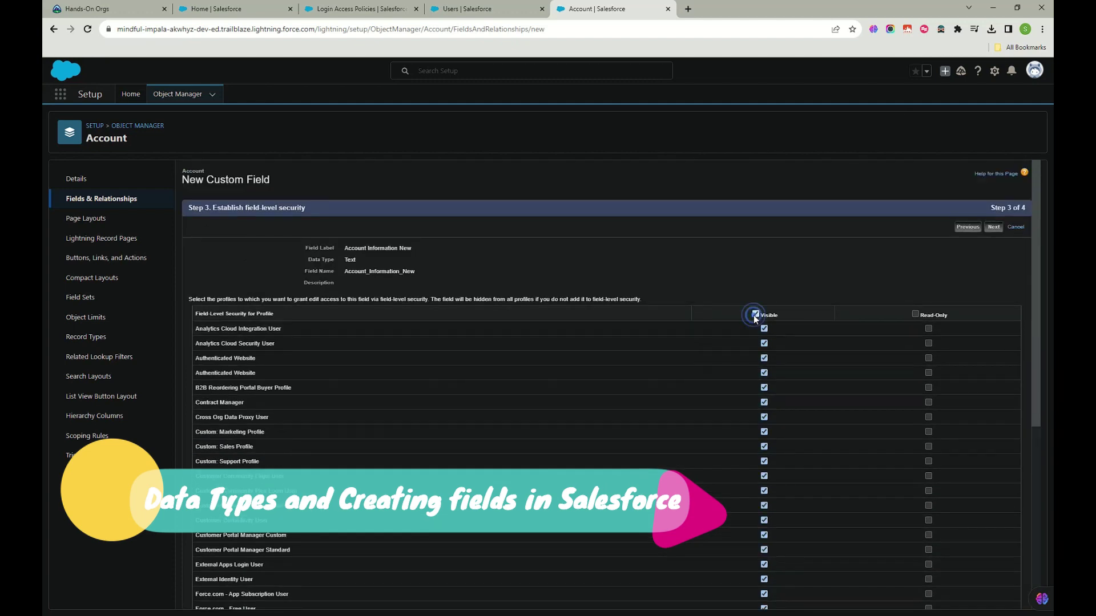
left_click(756, 314)
scroll(770, 336, "down", 5)
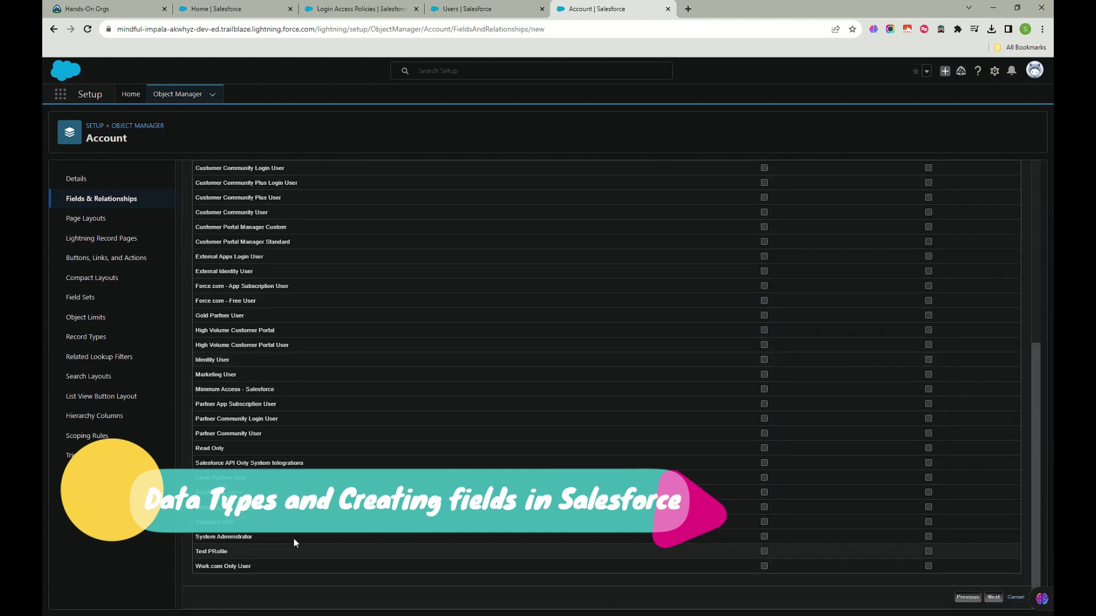
left_click(764, 536)
scroll(768, 407, "up", 10)
scroll(779, 465, "down", 10)
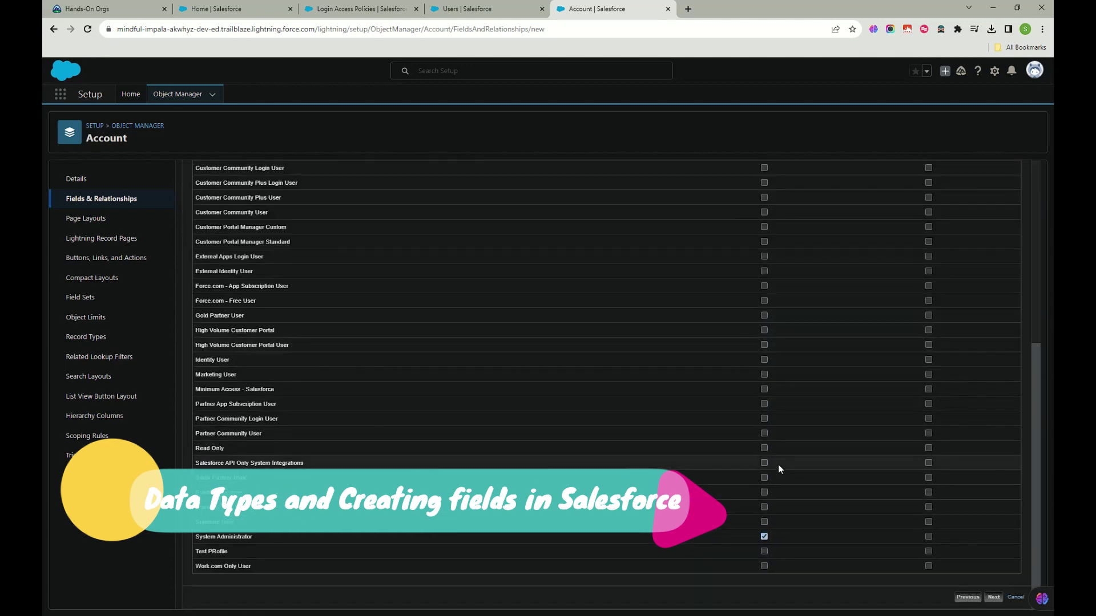
left_click(994, 598)
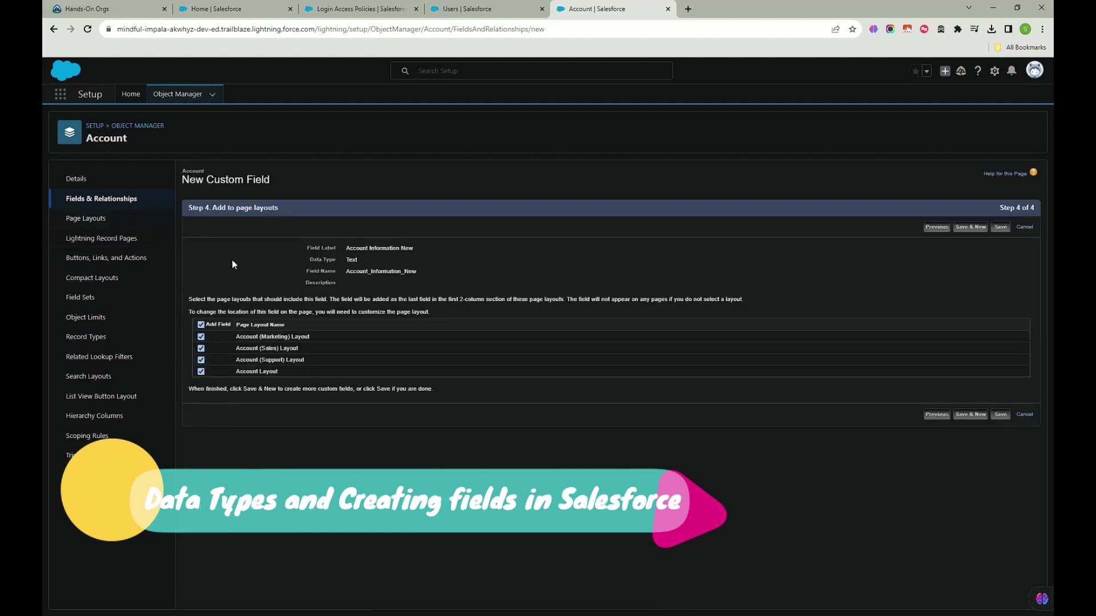
left_click(1001, 415)
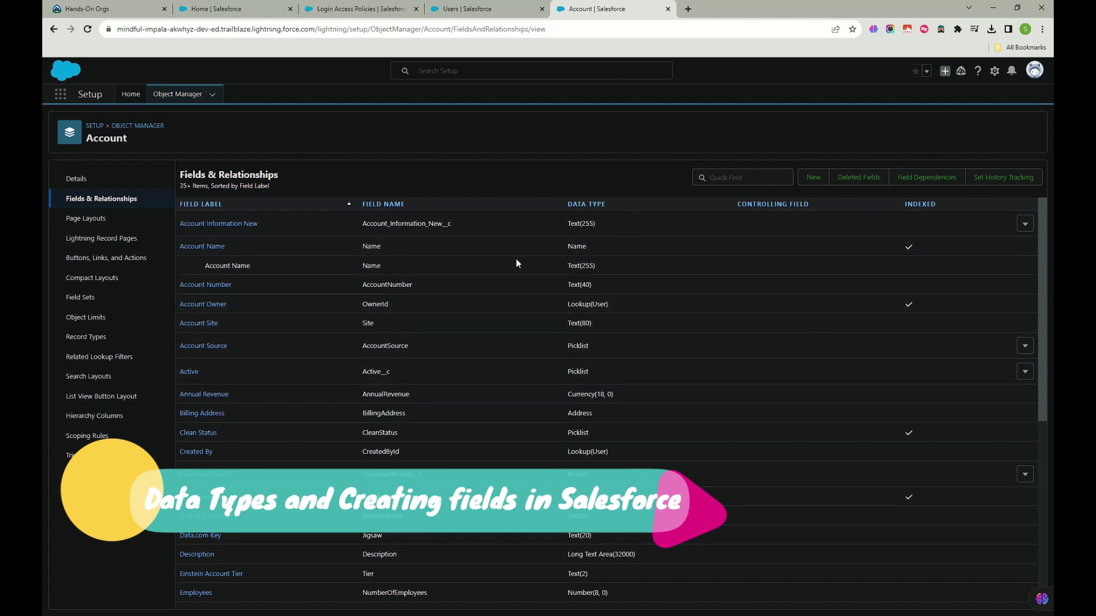
- Search the Account object's fields for "acc" to find the new field
left_click(741, 177)
type("acc")
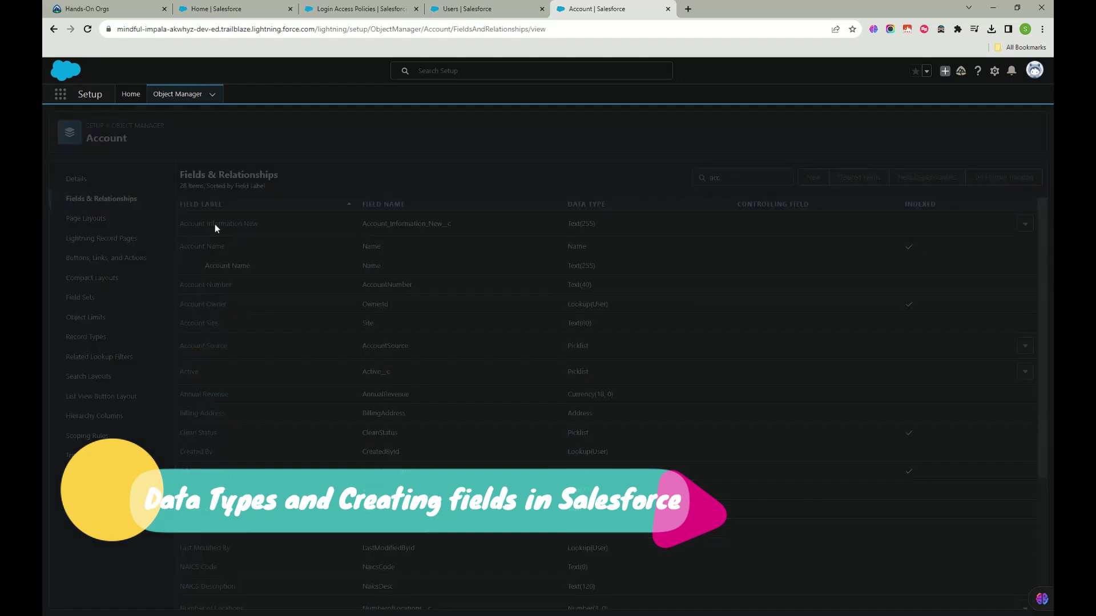
left_click(689, 9)
left_click(793, 10)
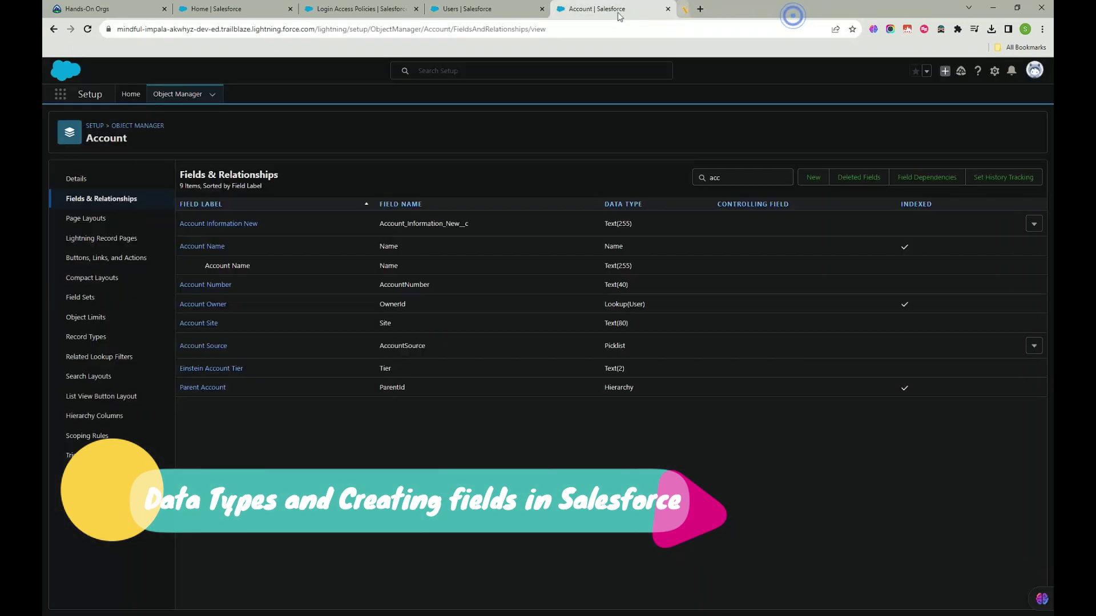
- Duplicate the Account setup browser tab and open the Accounts item in the copy
right_click(618, 12)
left_click(673, 74)
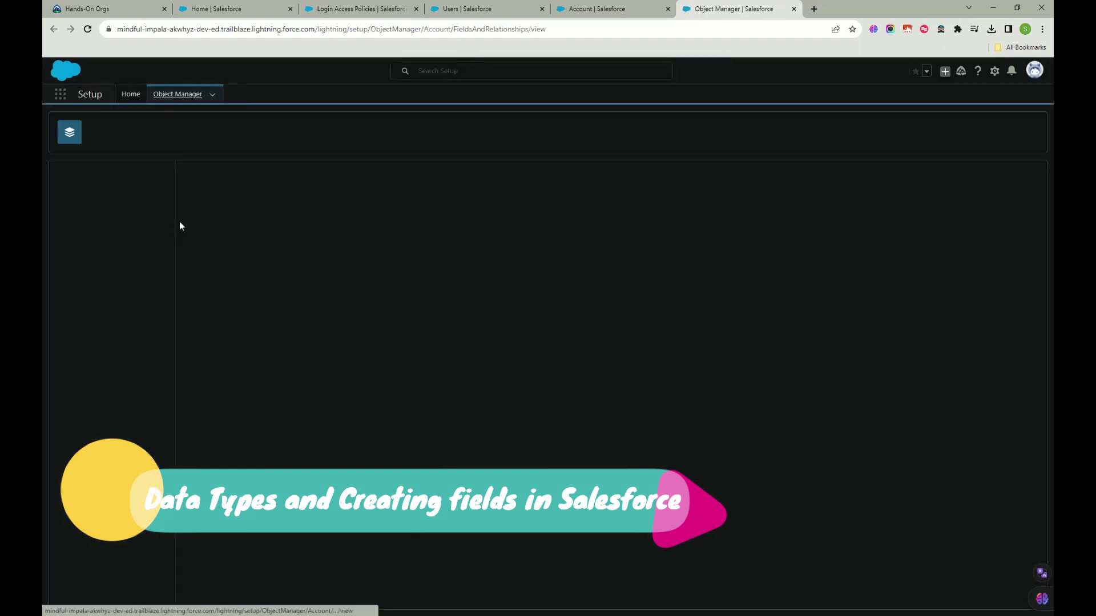
left_click(62, 97)
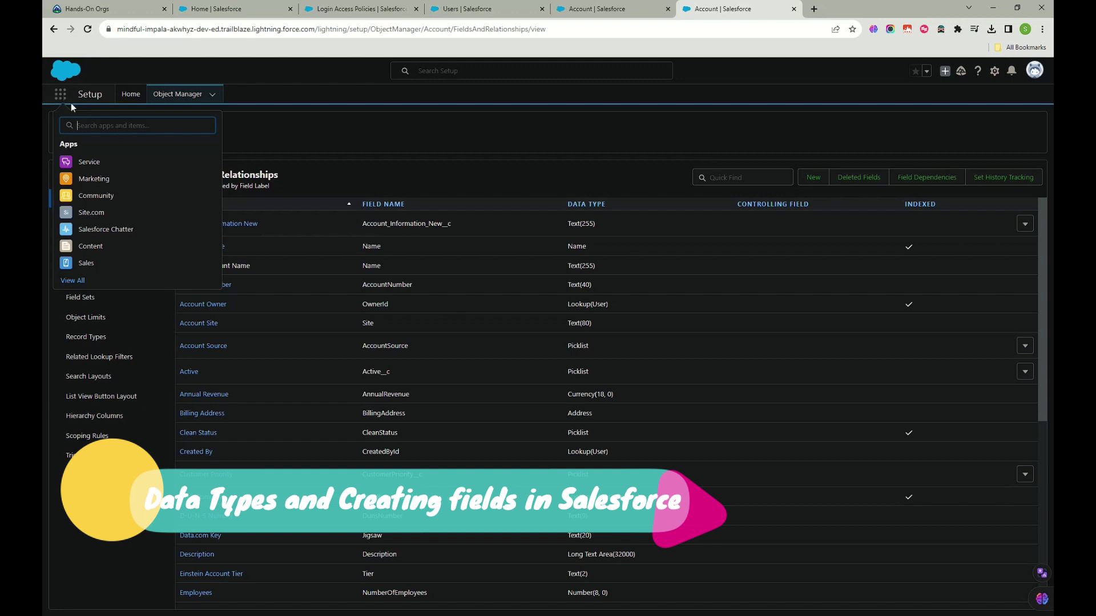
type("acc")
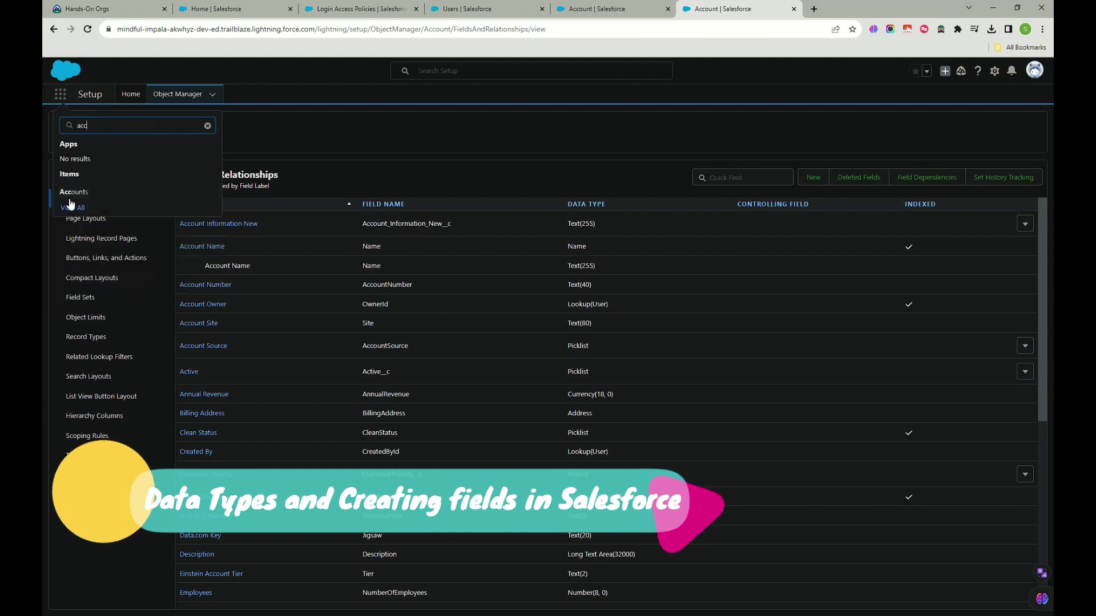
left_click(73, 194)
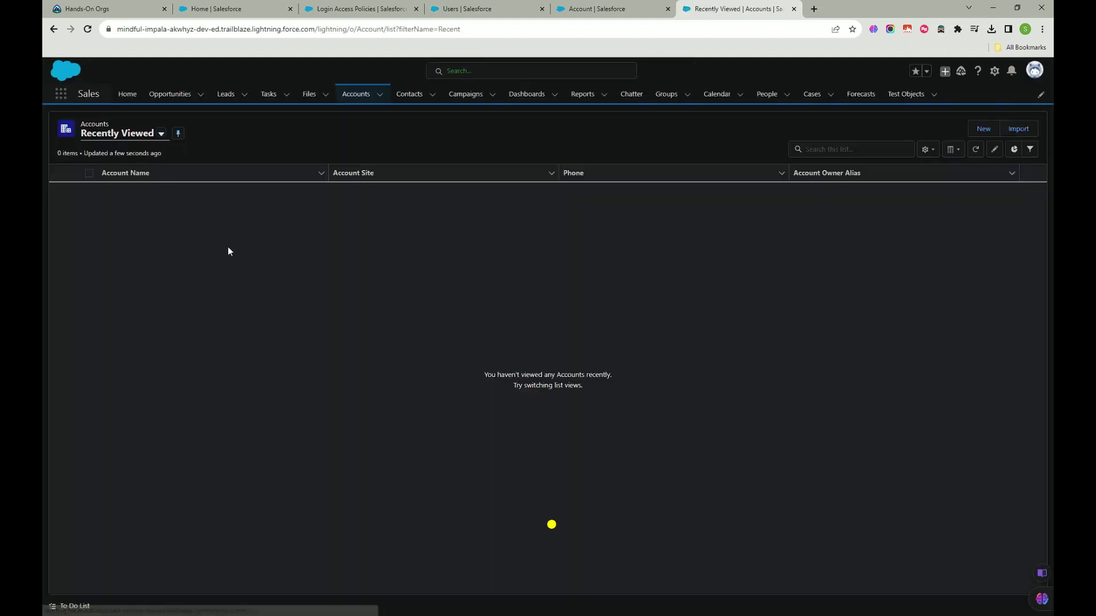
- Switch to the All Accounts list view and add it to the favorites
left_click(131, 136)
left_click(129, 164)
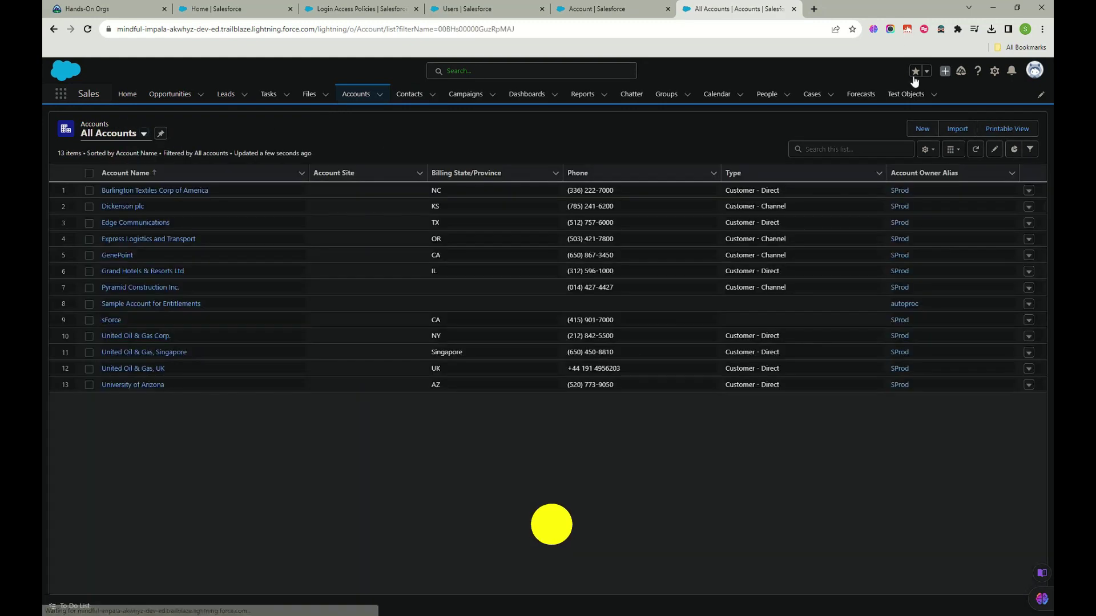
left_click(916, 72)
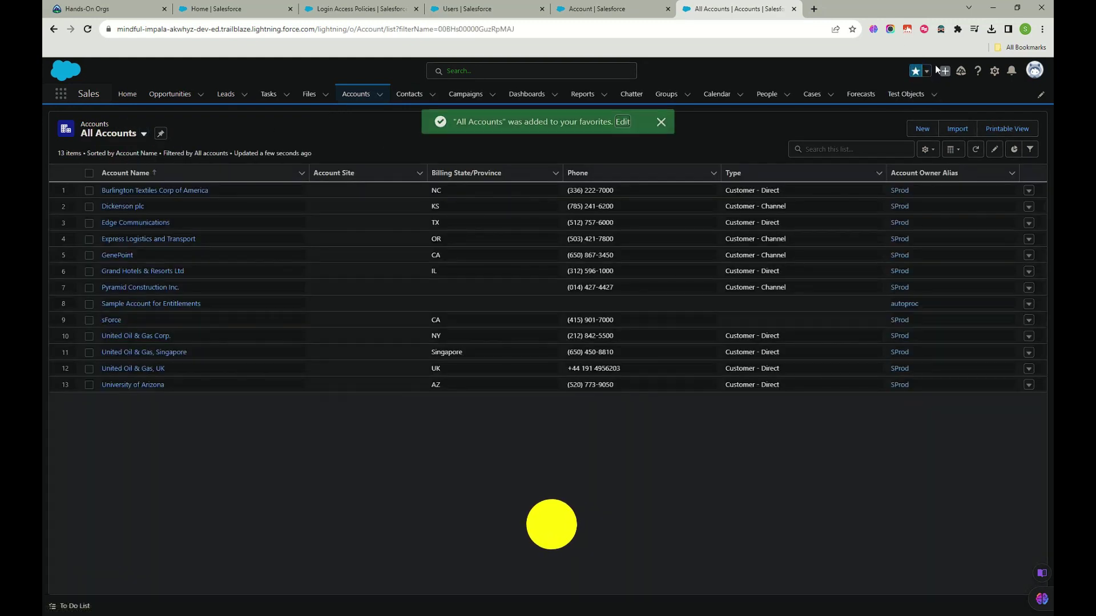
left_click(926, 73)
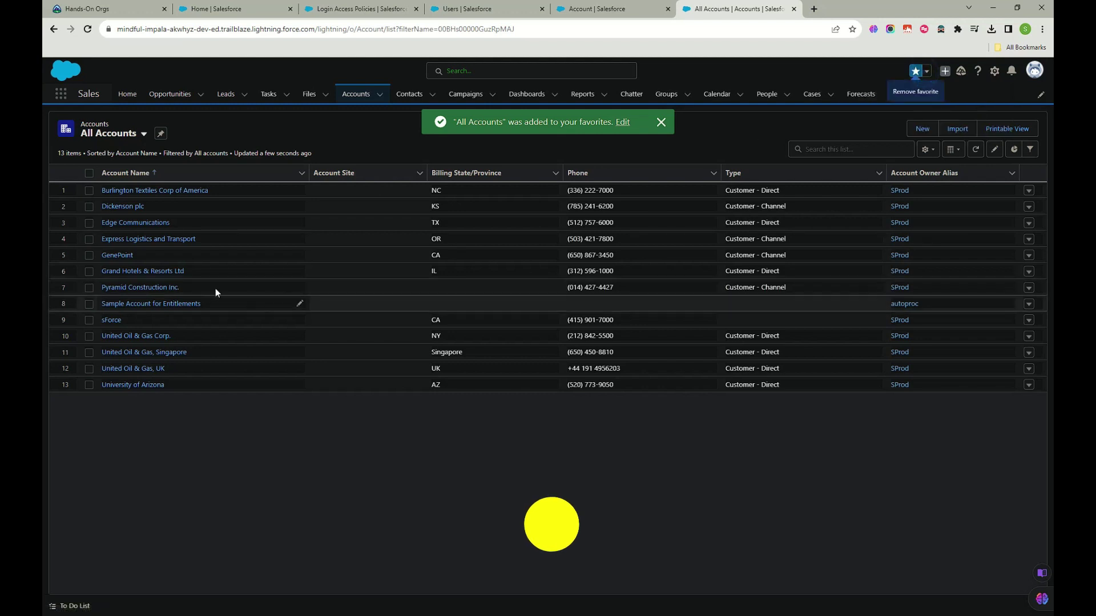
- Open the Burlington Textiles Corp of America account and locate the Account Information New field in its details
left_click(120, 191)
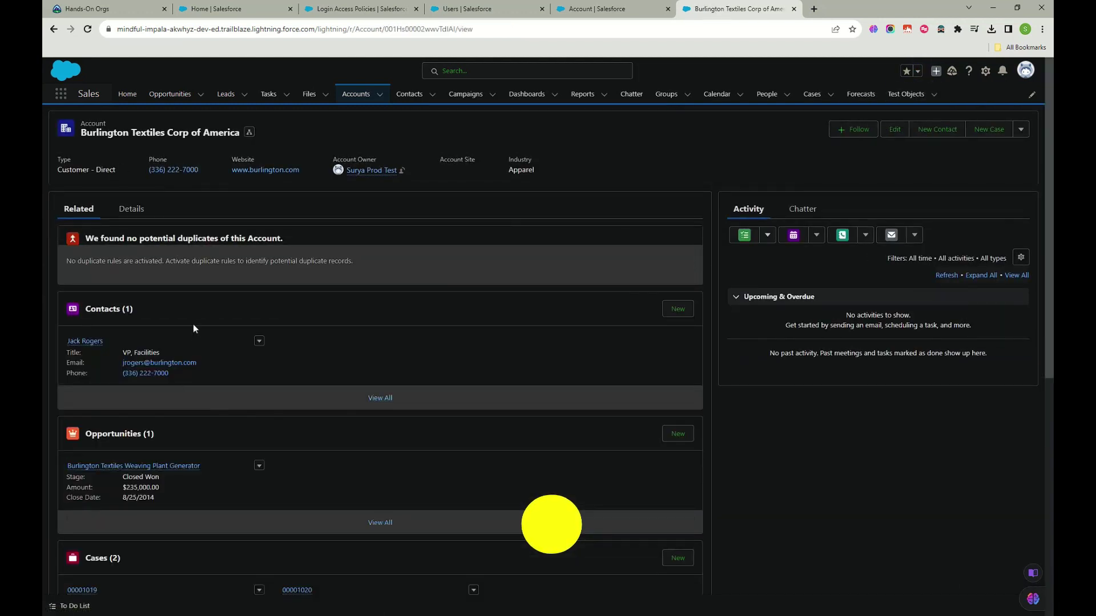
scroll(208, 465, "down", 6)
scroll(147, 286, "up", 6)
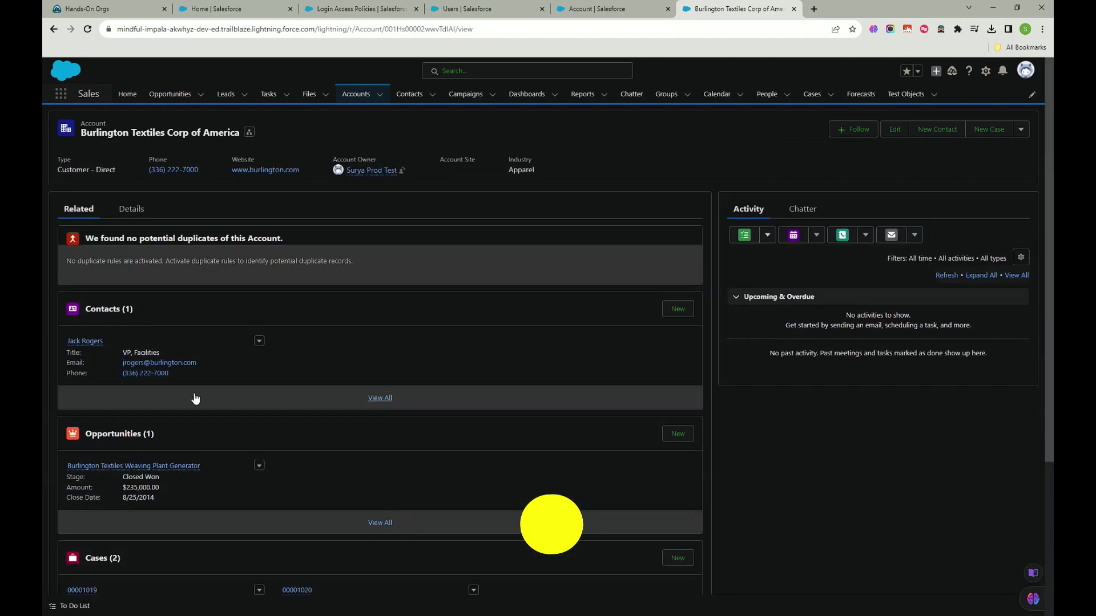
left_click(129, 208)
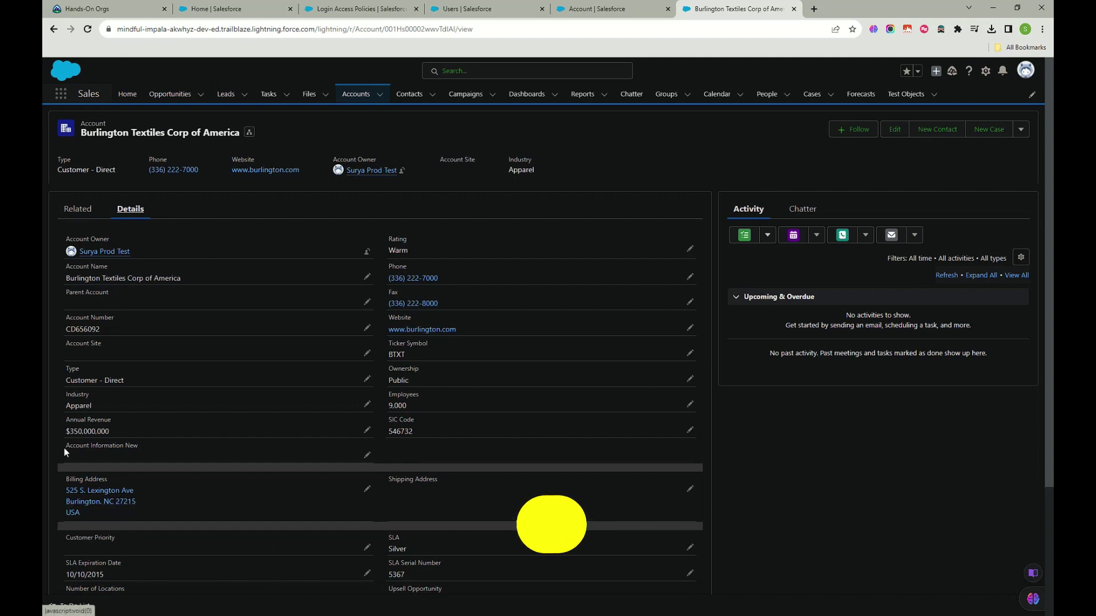
left_click_drag(64, 448, 139, 446)
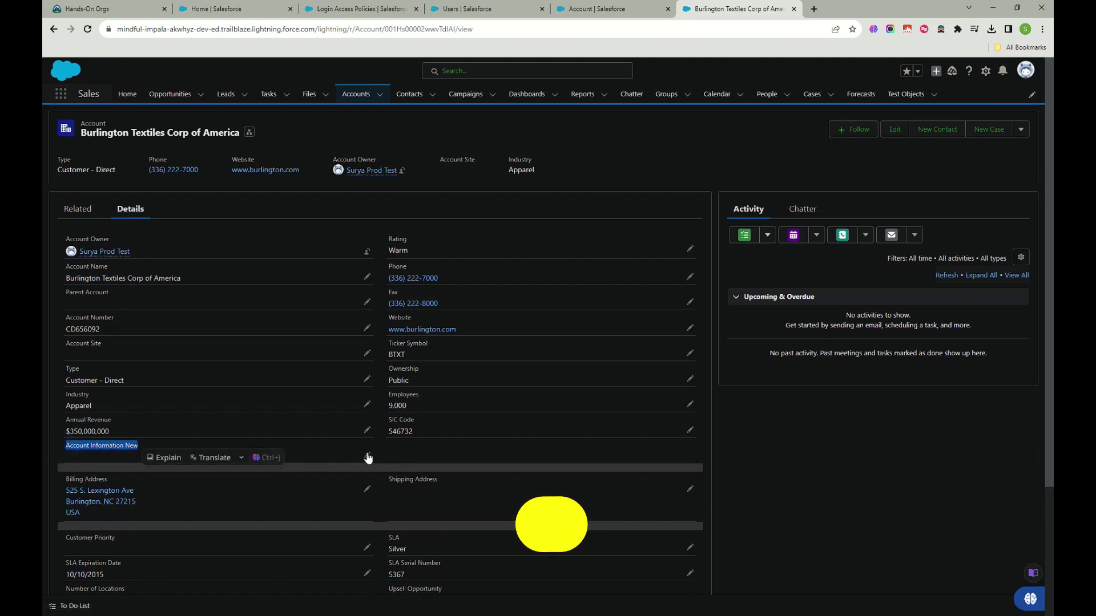
- Set the account's Account Information New field to "Hi, this is a test ield" and save the record
left_click(367, 457)
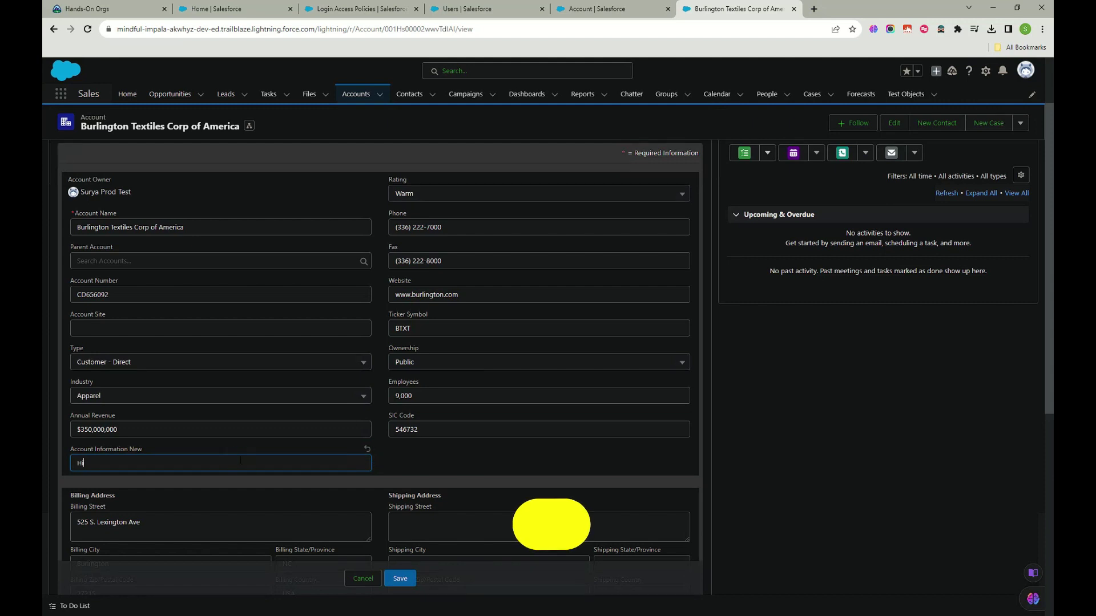
type("Hi, this is ")
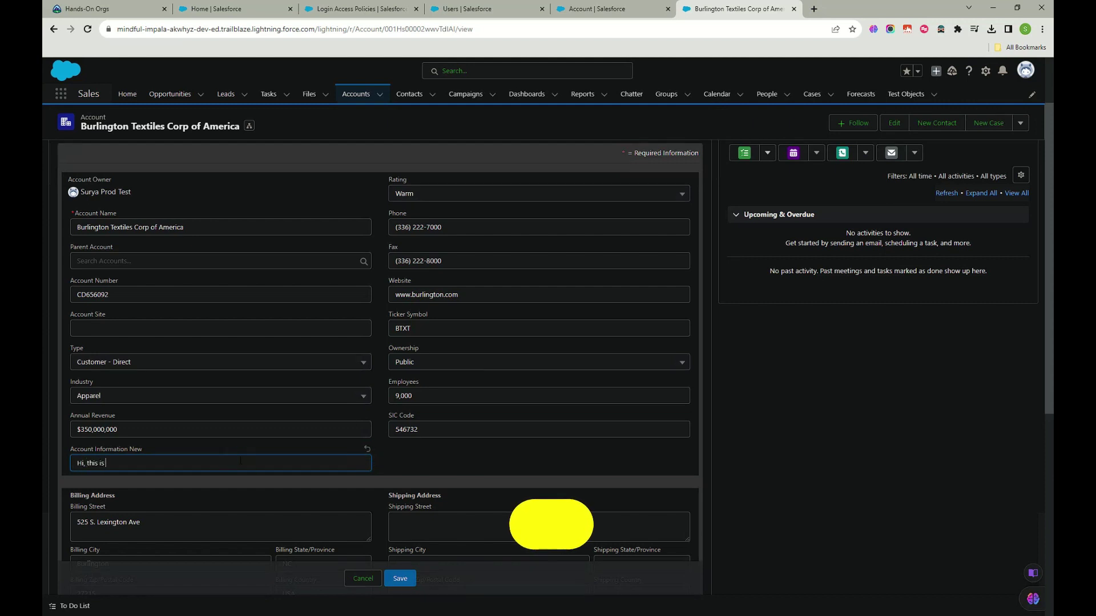
type("a test field")
left_click(407, 579)
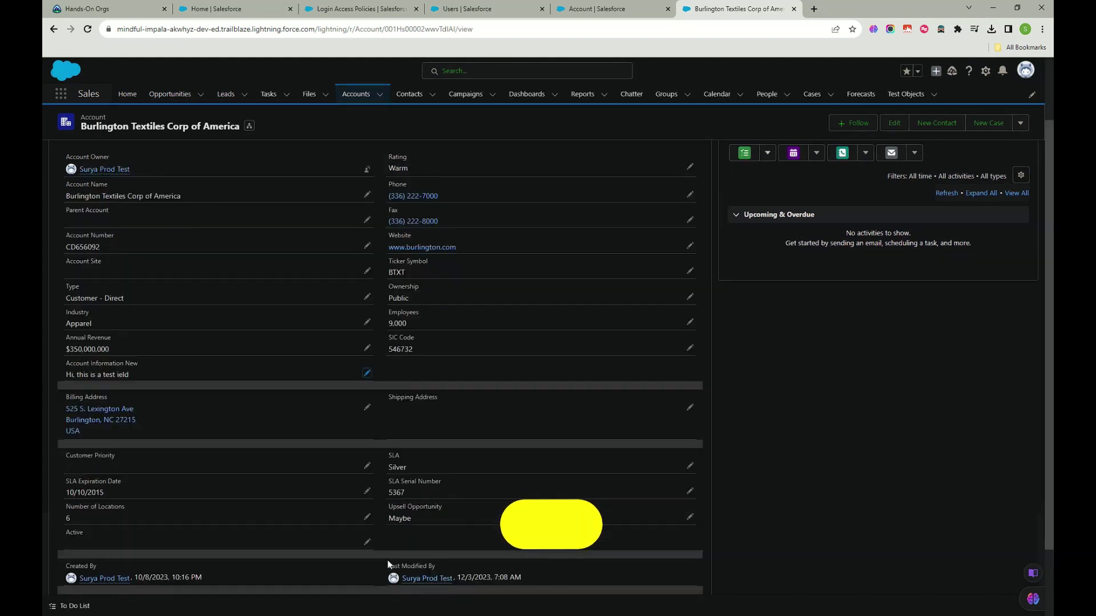
- From the Users list, log in as the active Custom: Sales Profile user in a new browser tab and switch to it
scroll(500, 433, "up", 2)
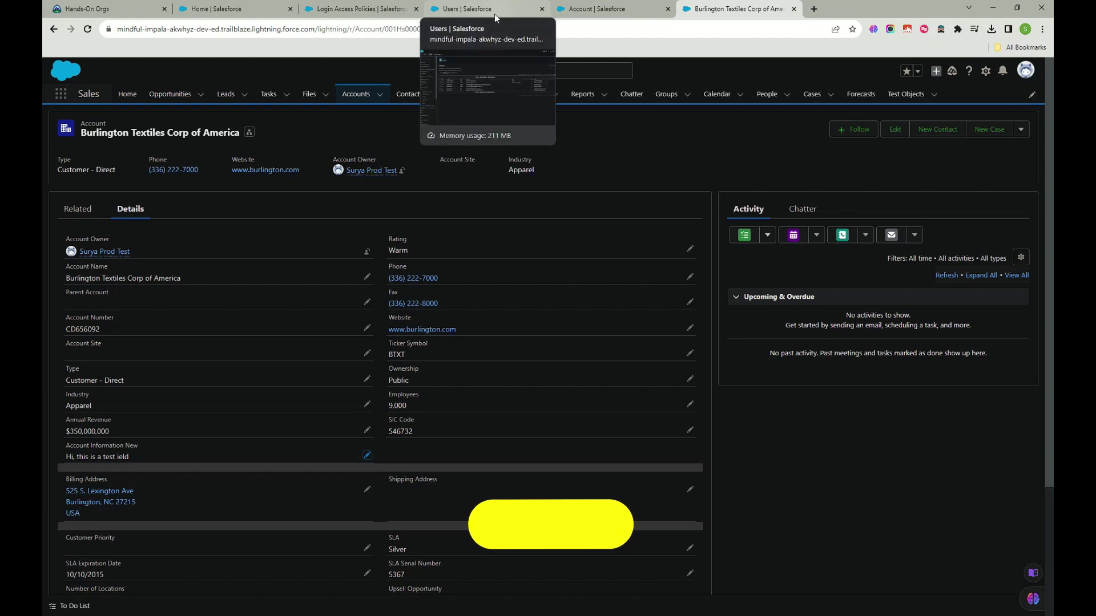
left_click(603, 17)
key("ctrl+Tab")
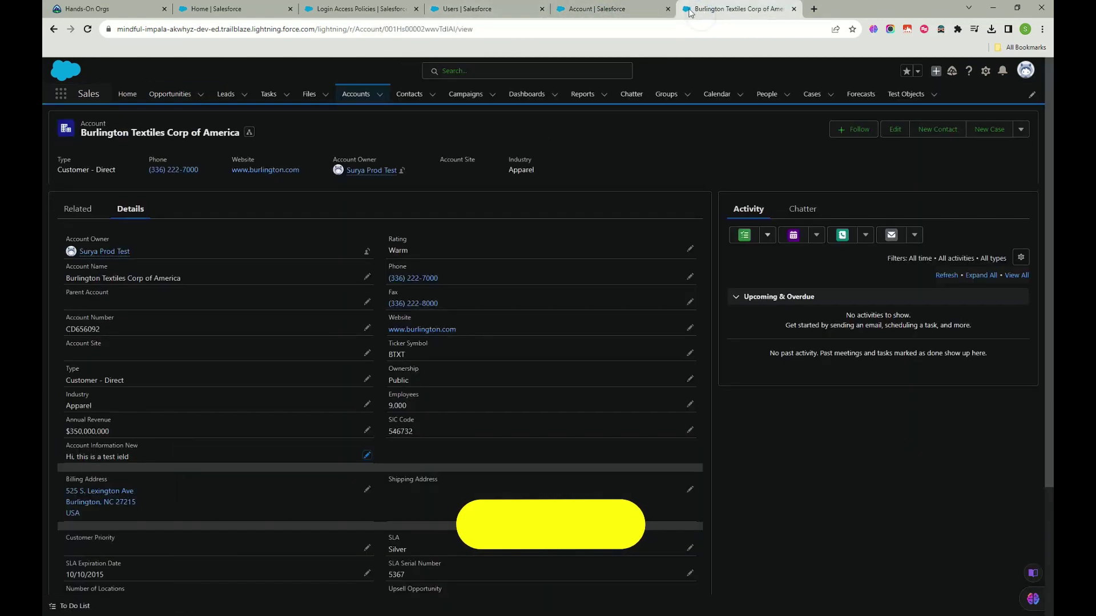
left_click(463, 8)
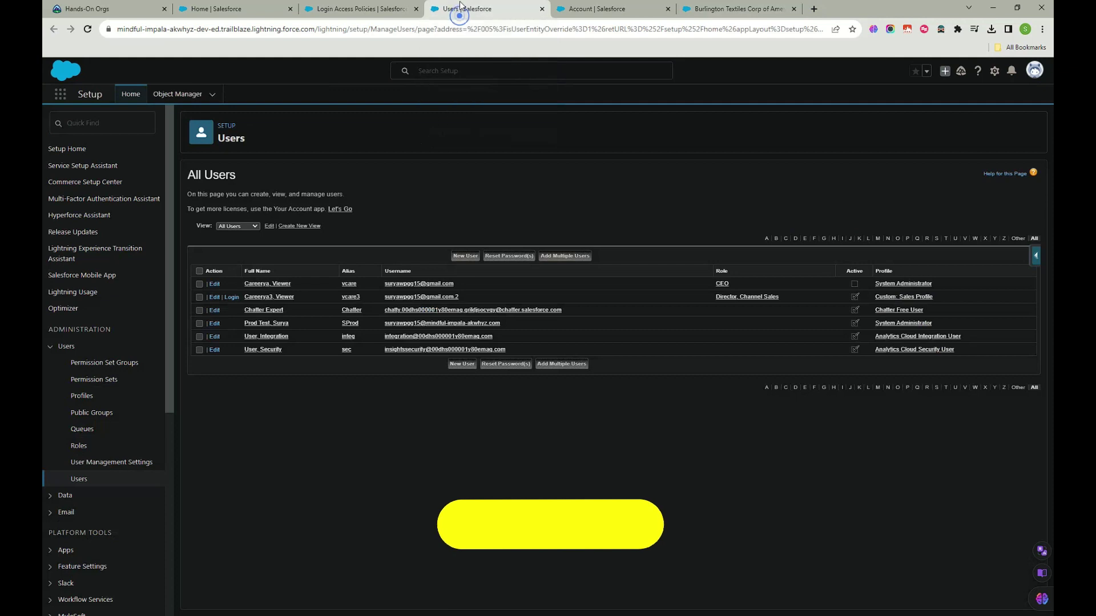
left_click(231, 297, "ctrl")
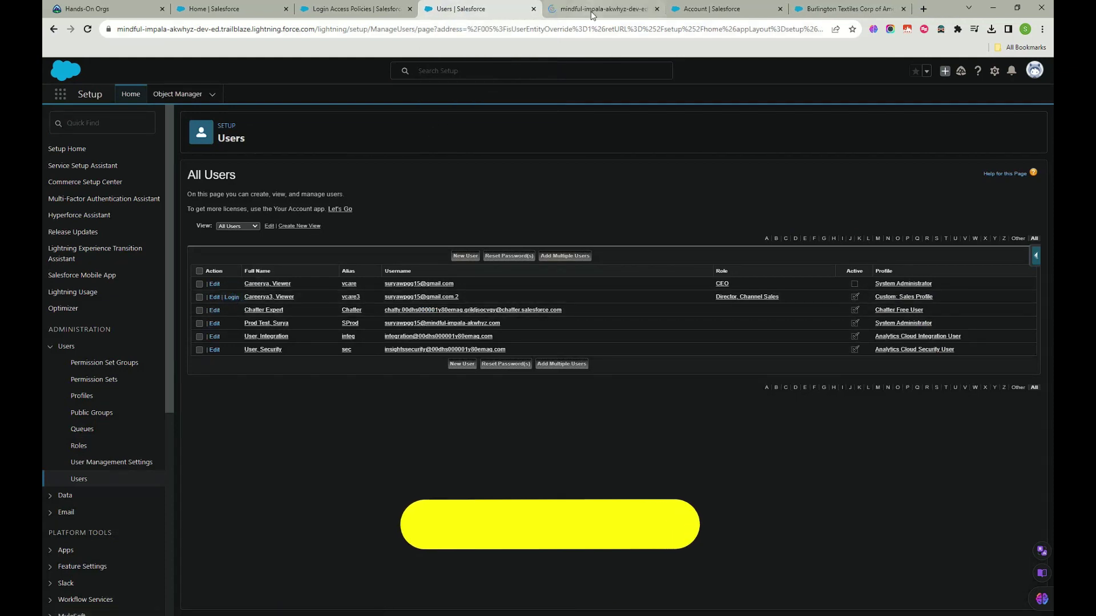
left_click(592, 11)
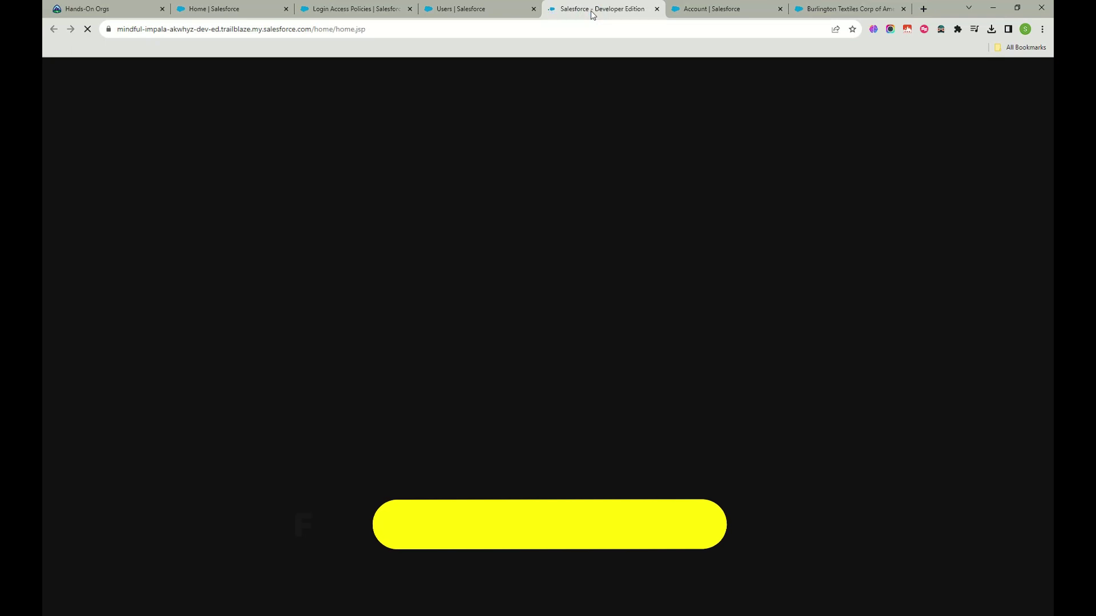
- Duplicate the Burlington Textiles account tab under the sales user's session and acknowledge the Lightning Experience access notice
right_click(872, 12)
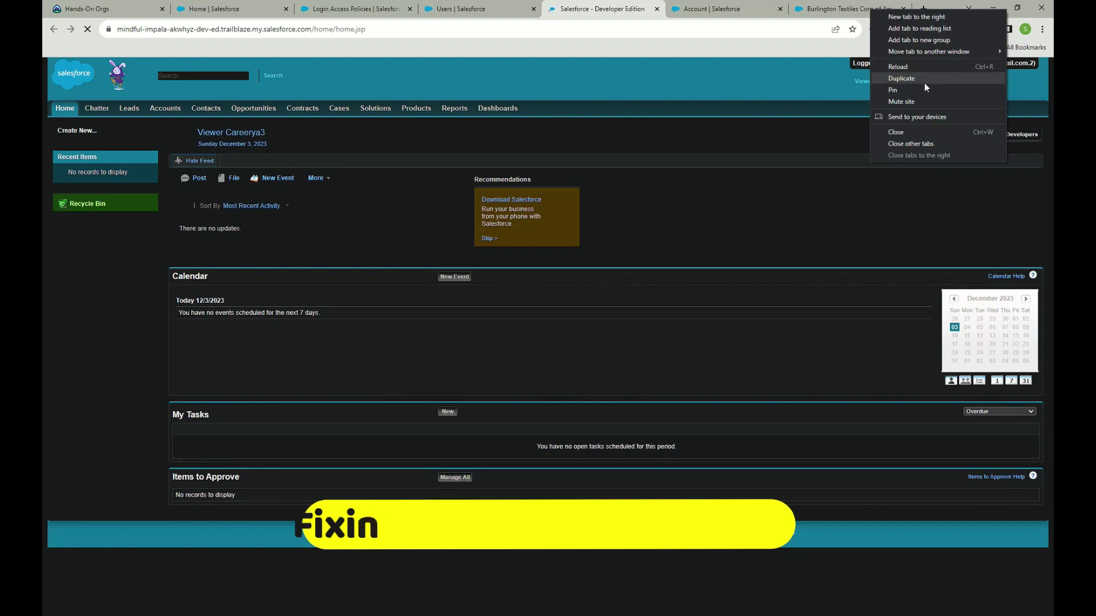
left_click(925, 84)
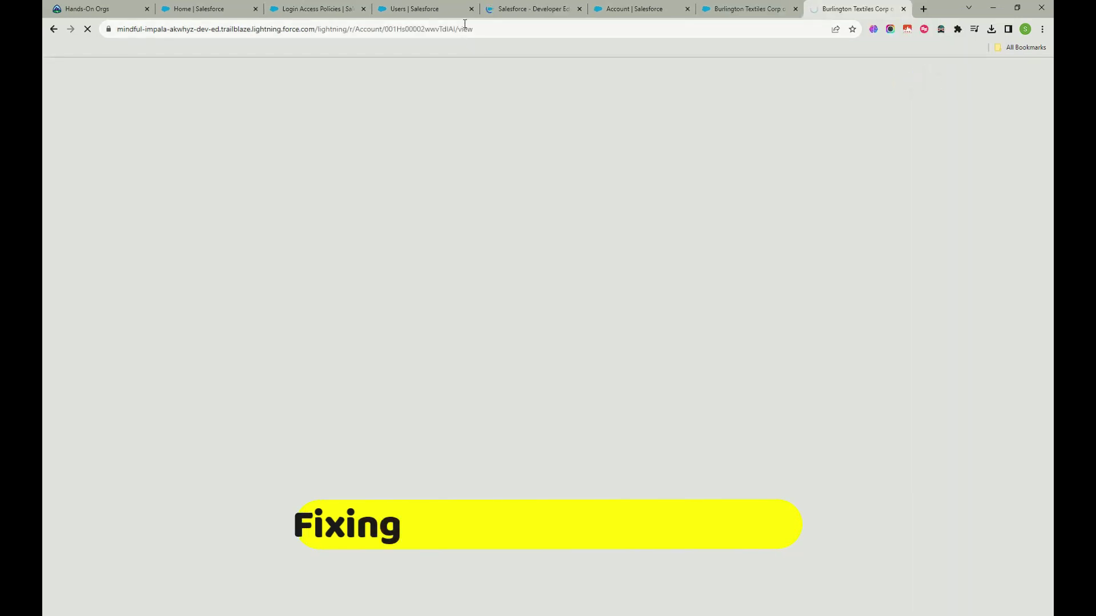
left_click(528, 9)
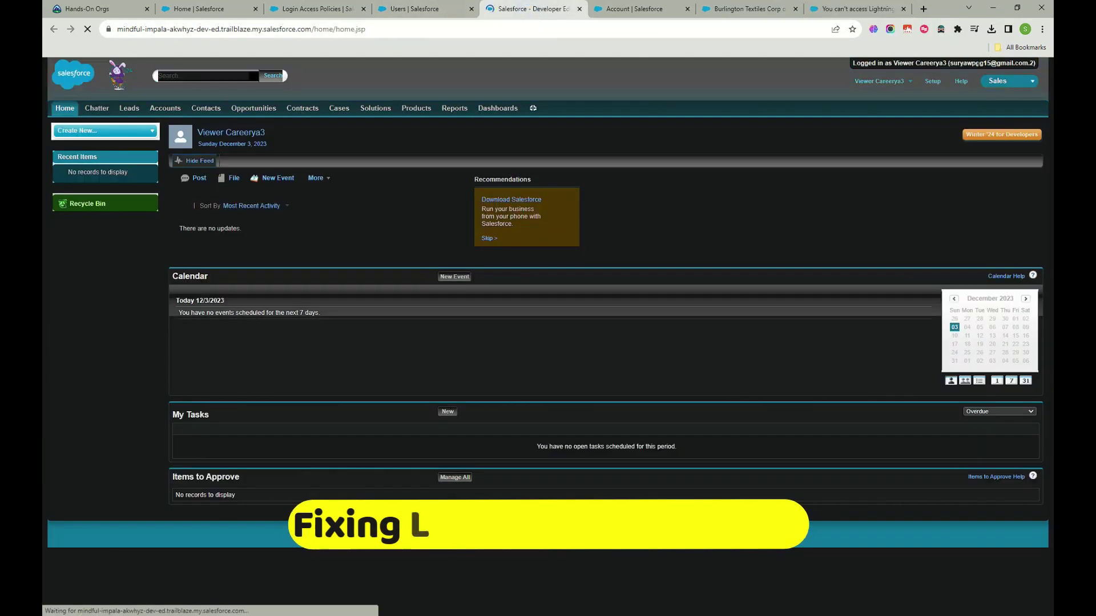
left_click(400, 8)
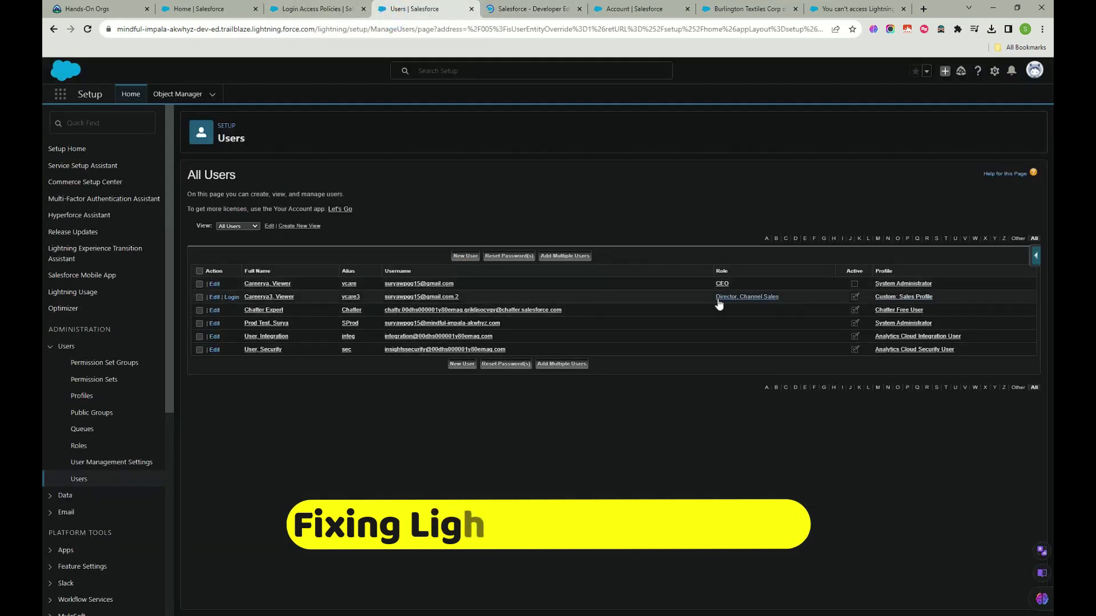
left_click(845, 10)
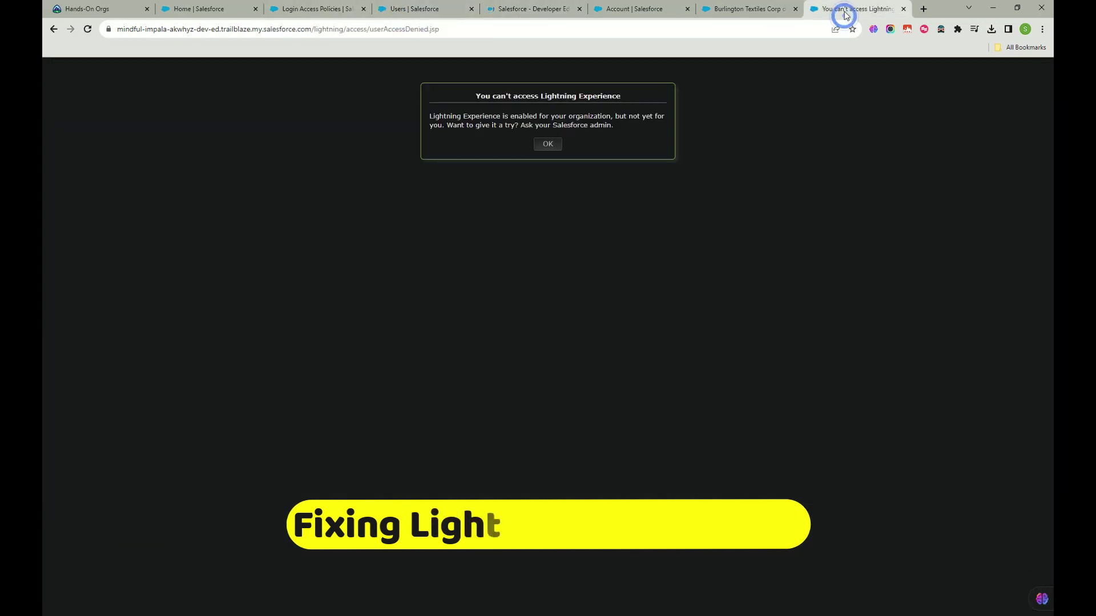
left_click(548, 144)
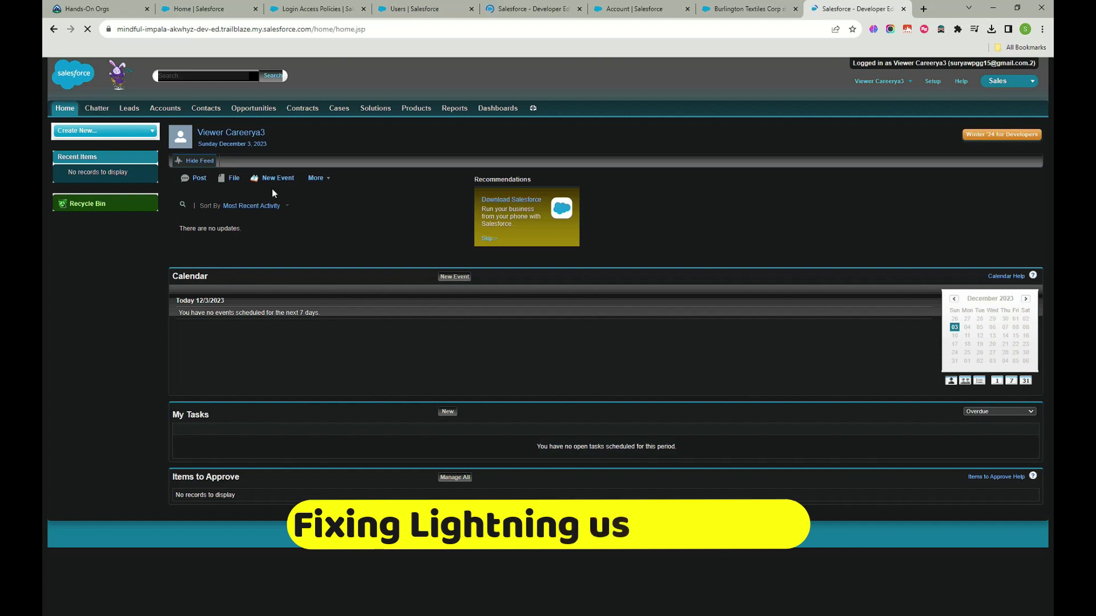
- Display the All Accounts list view as the sales user and open the Burlington Textiles Corp of America record
left_click(895, 82)
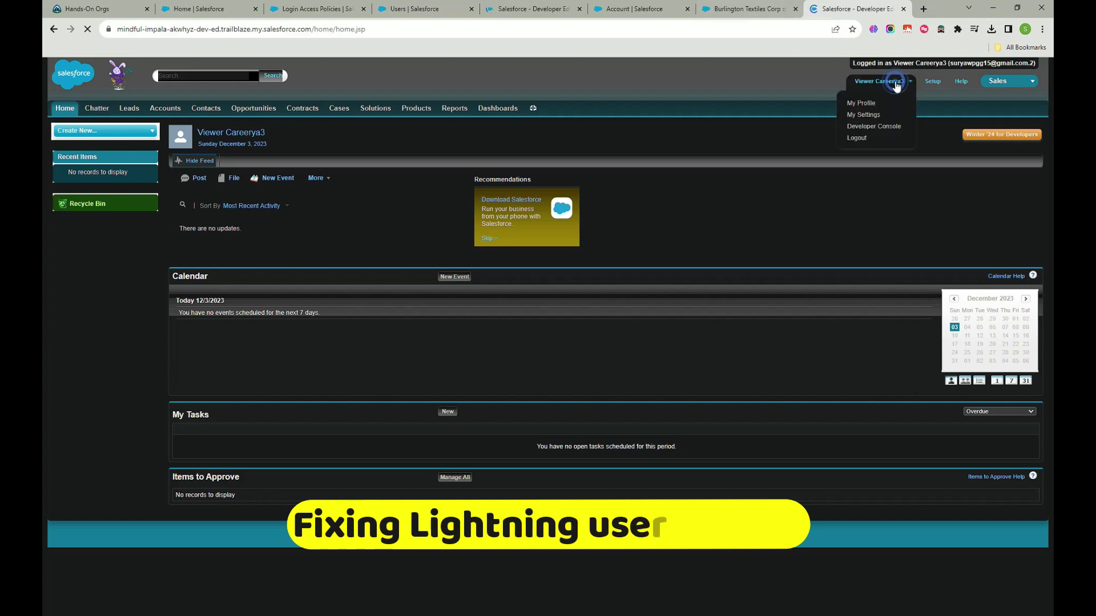
left_click(165, 108)
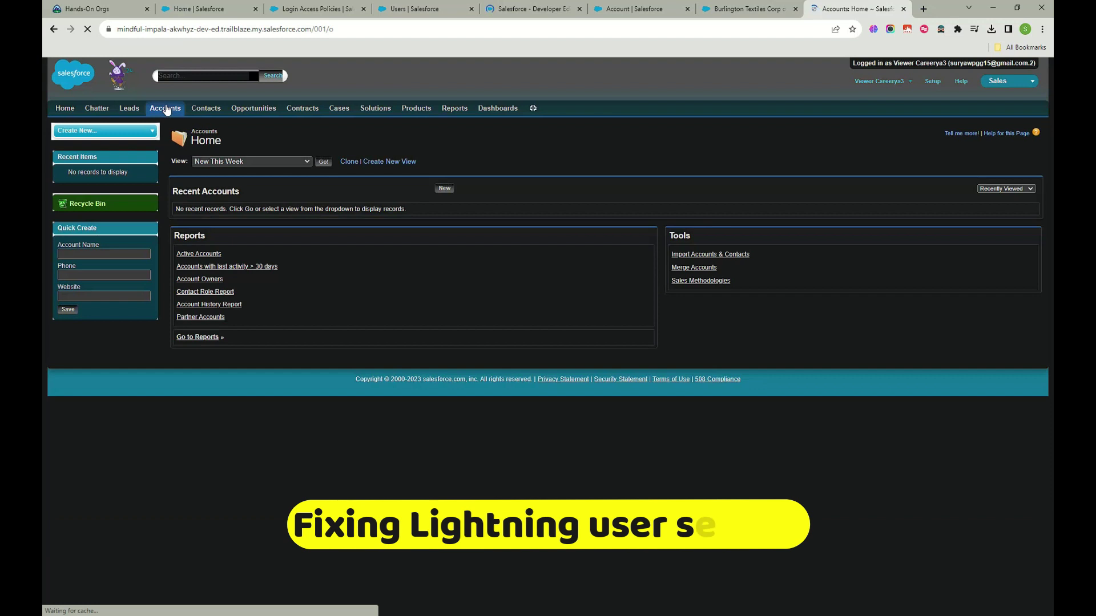
left_click(244, 160)
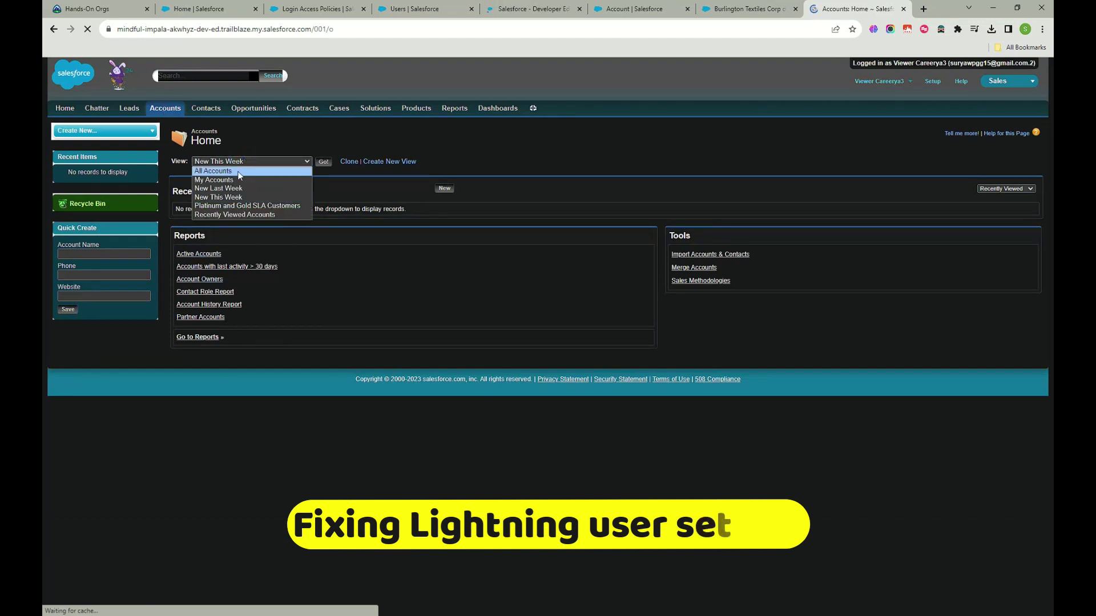
left_click(239, 172)
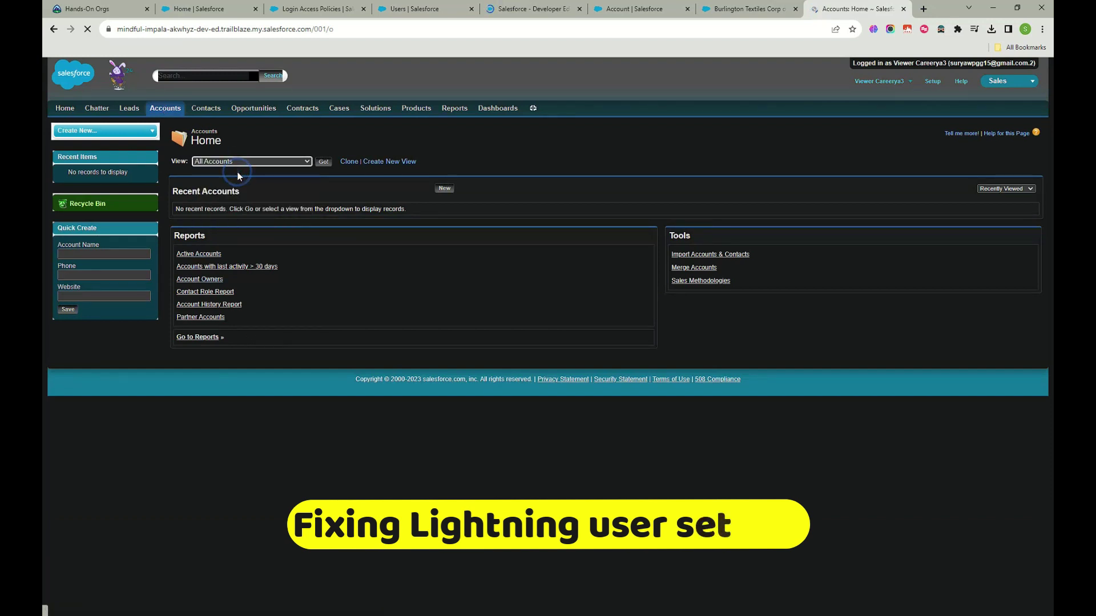
left_click(324, 163)
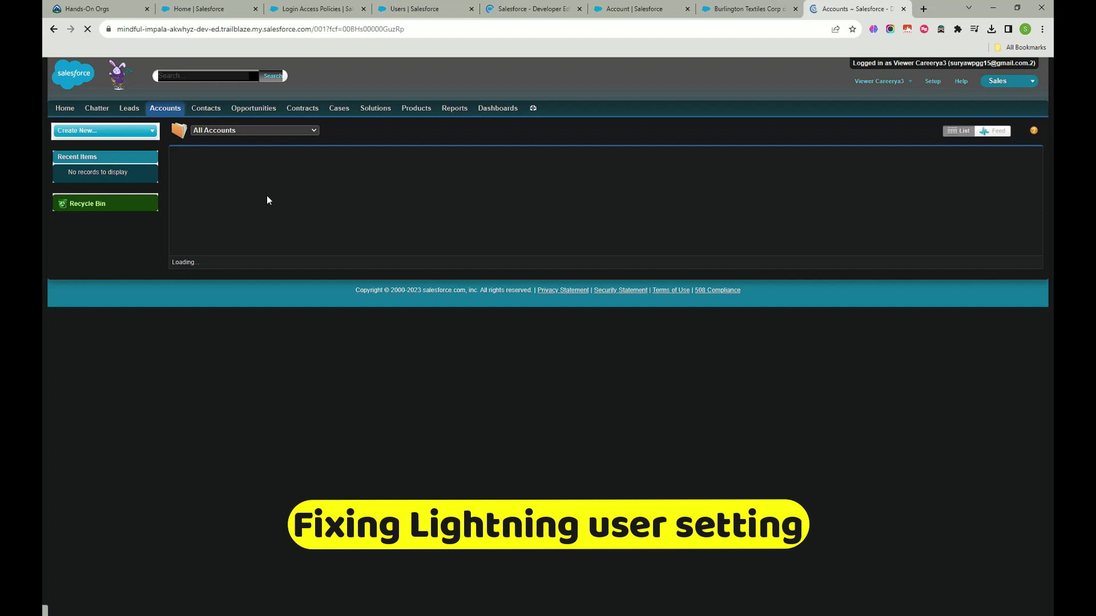
left_click(238, 131)
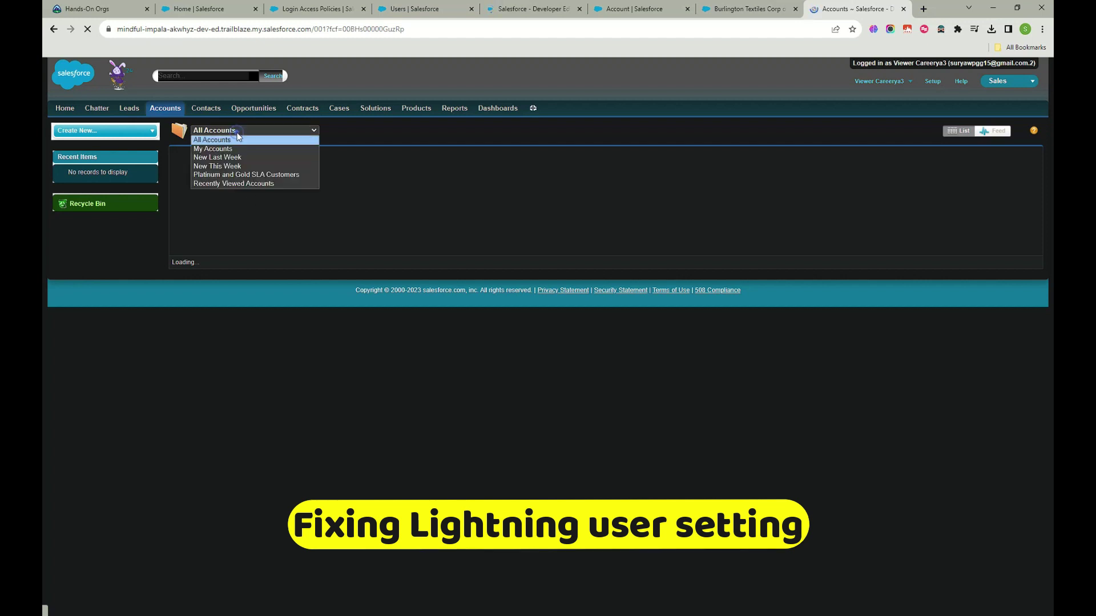
left_click(297, 470)
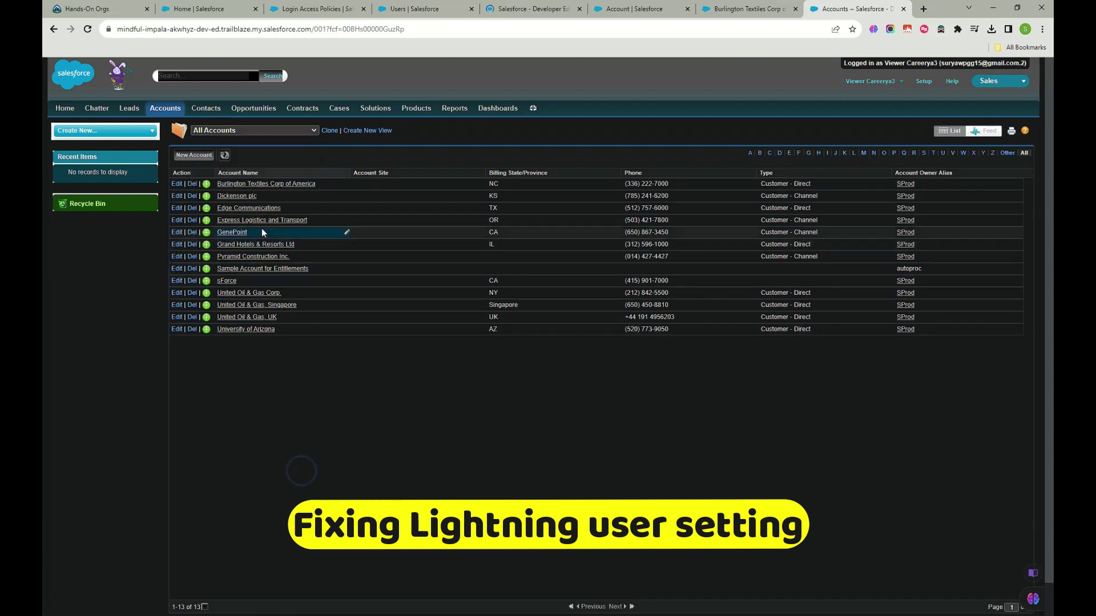
left_click(245, 185)
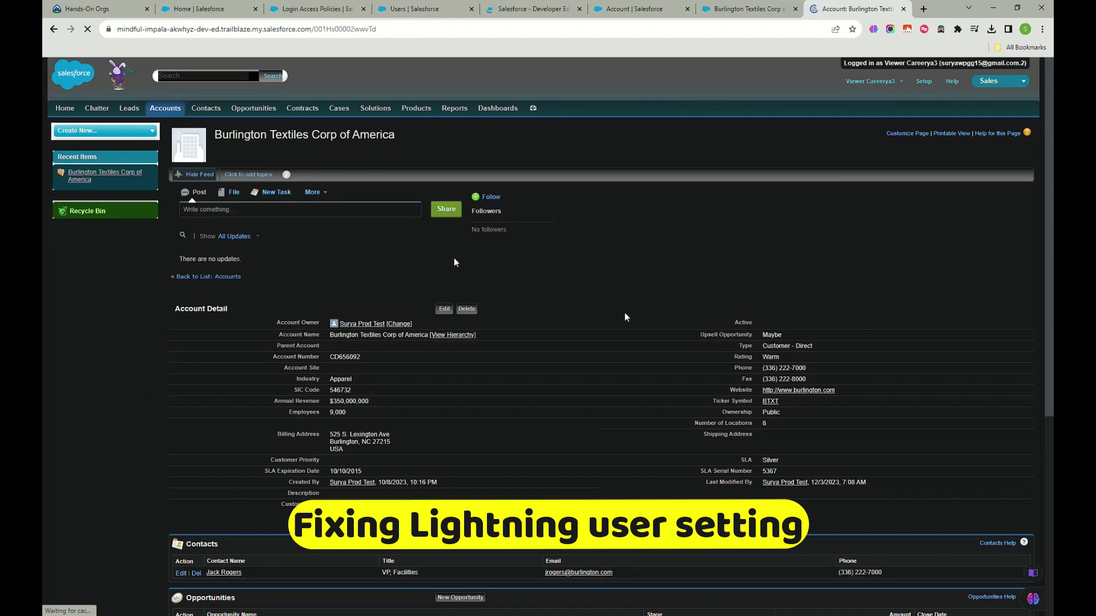
- Compare the administrator's and the sales user's views of the Burlington Textiles Corp of America account
key("ctrl+shift+Tab")
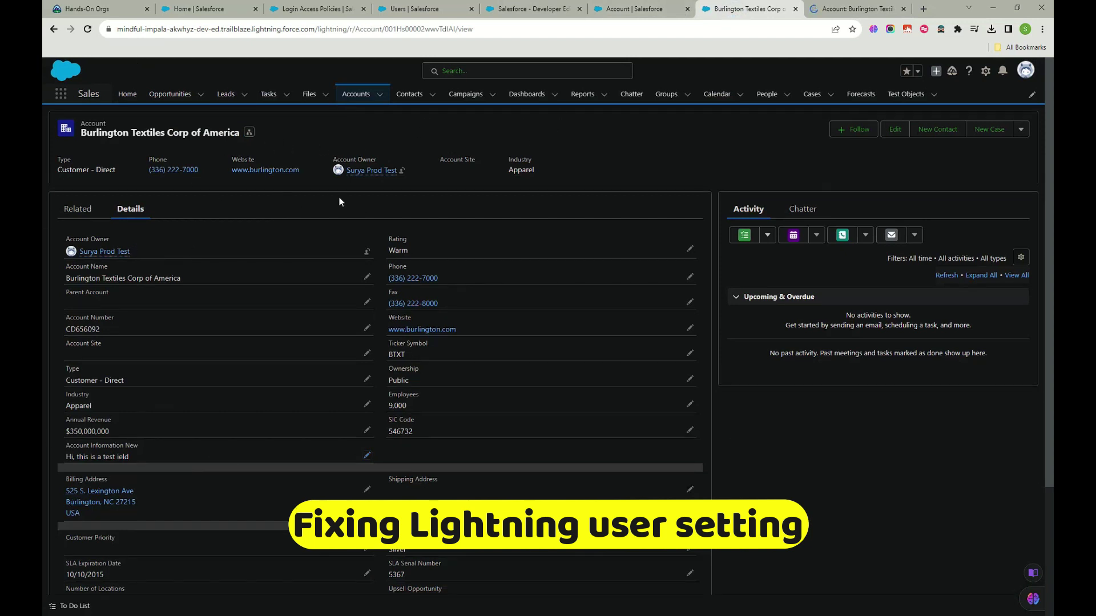
mouse_move(522, 307)
left_mouse_down()
mouse_move(721, 274)
mouse_move(769, 301)
left_mouse_up()
left_click_drag(622, 269, 677, 224)
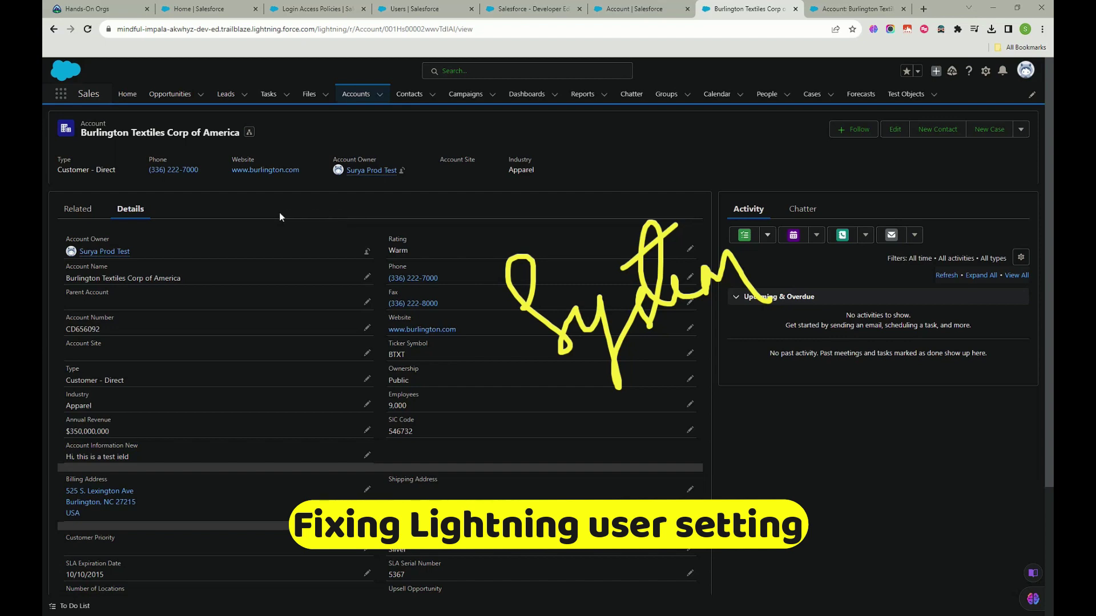
key("Escape")
left_click(875, 8)
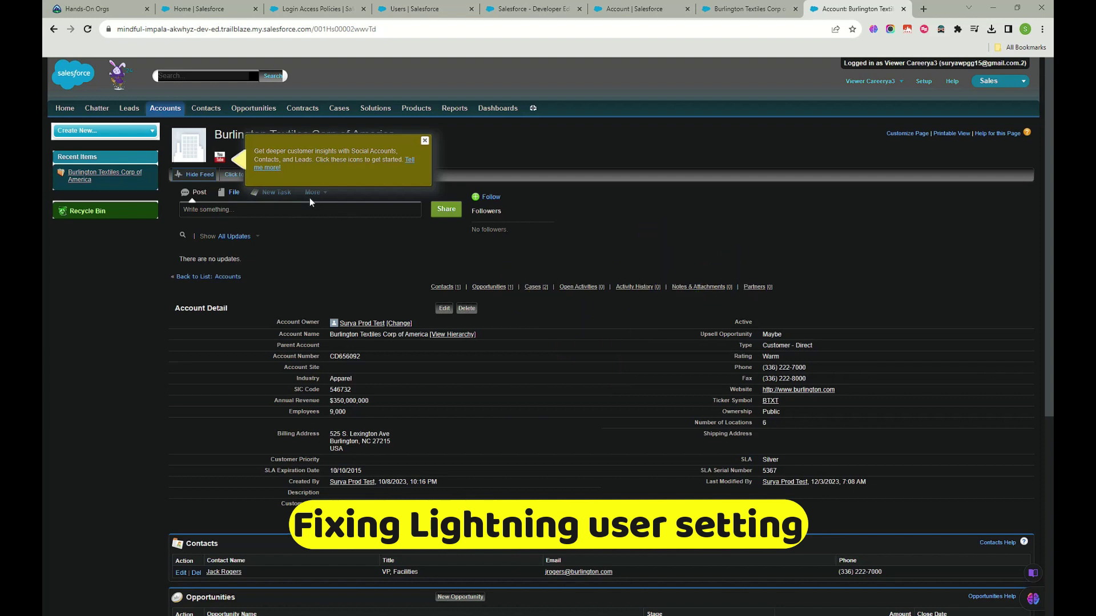
mouse_move(596, 198)
left_mouse_down()
mouse_move(685, 223)
mouse_move(762, 194)
mouse_move(822, 251)
mouse_move(831, 183)
mouse_move(881, 153)
mouse_move(940, 178)
left_mouse_up()
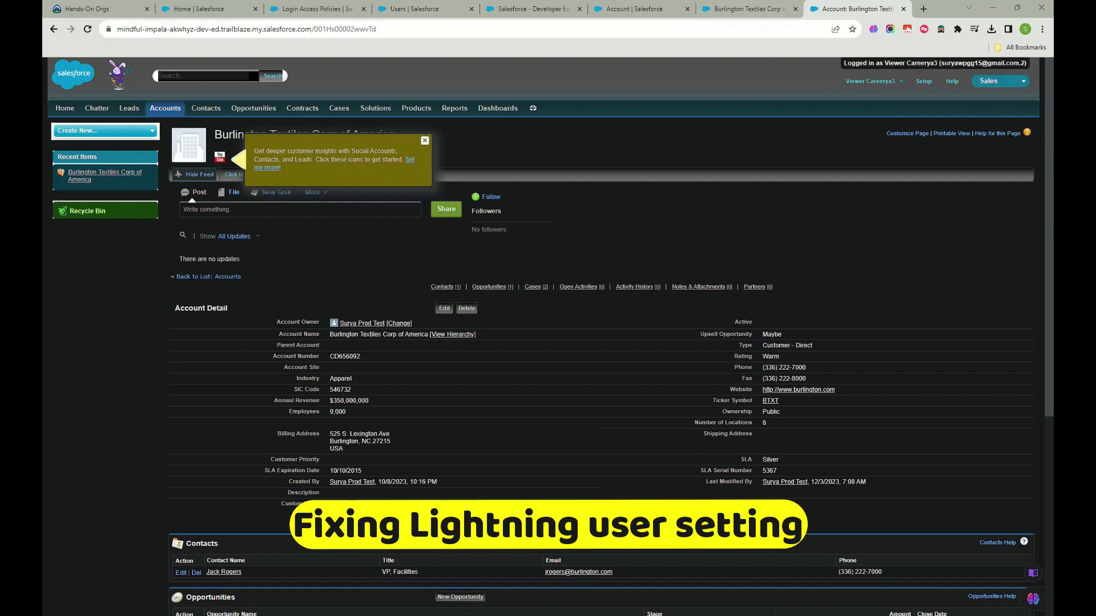
- Return to the sales user's home page, log out of that session and close the password protection offer
left_click(745, 8)
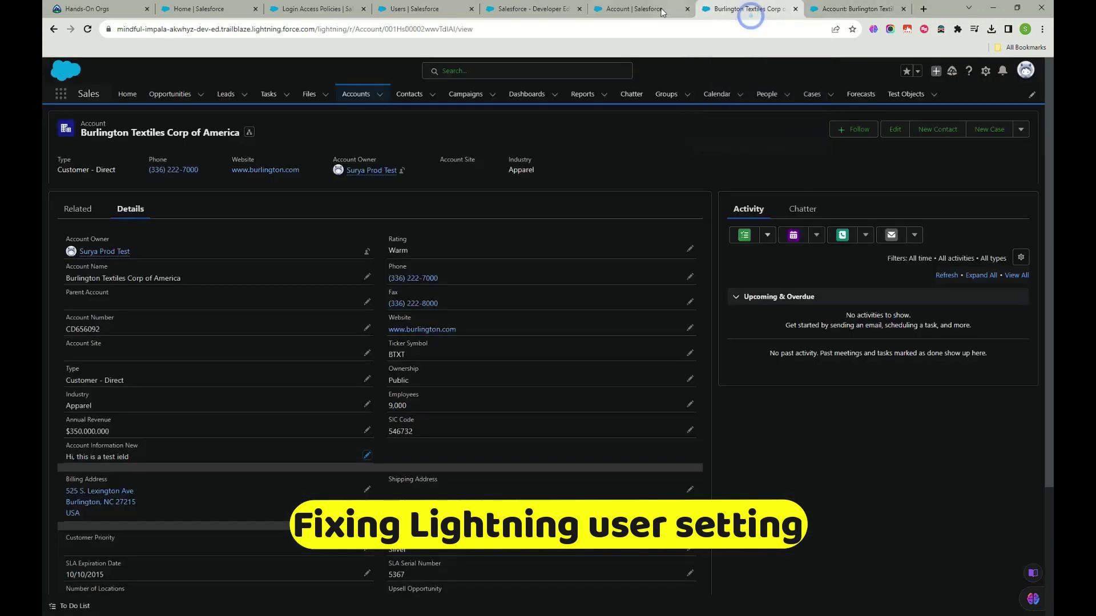
left_click(628, 9)
left_click(546, 11)
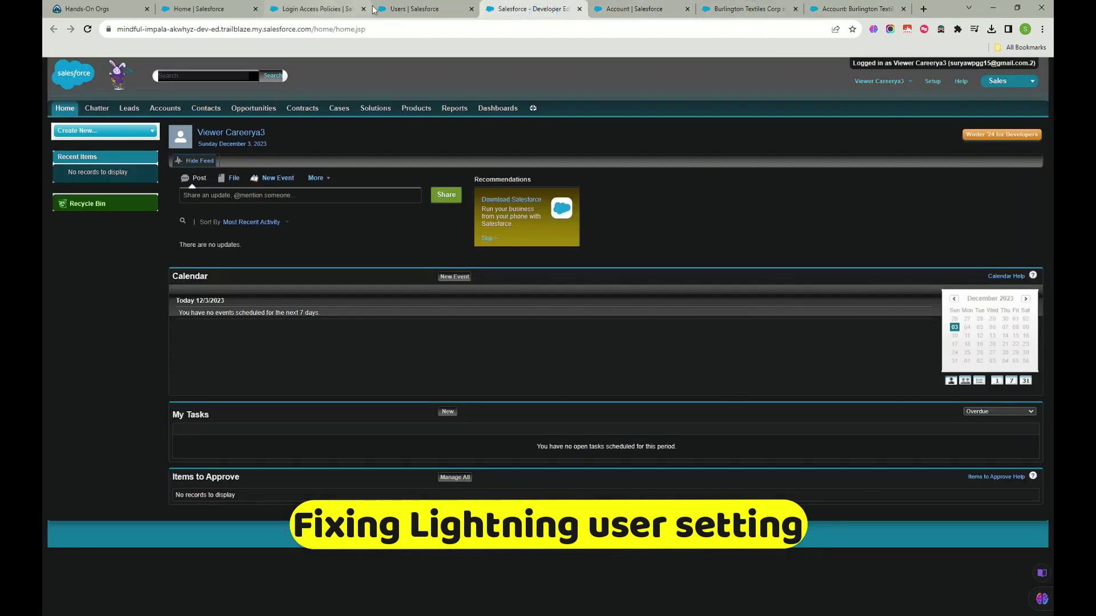
left_click(890, 84)
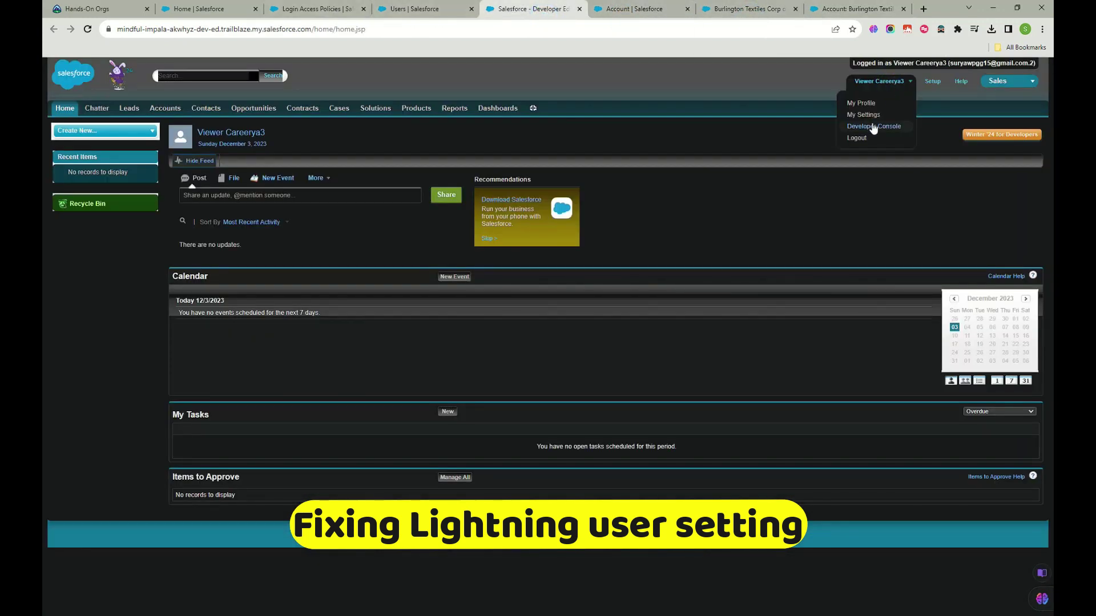
left_click(863, 139)
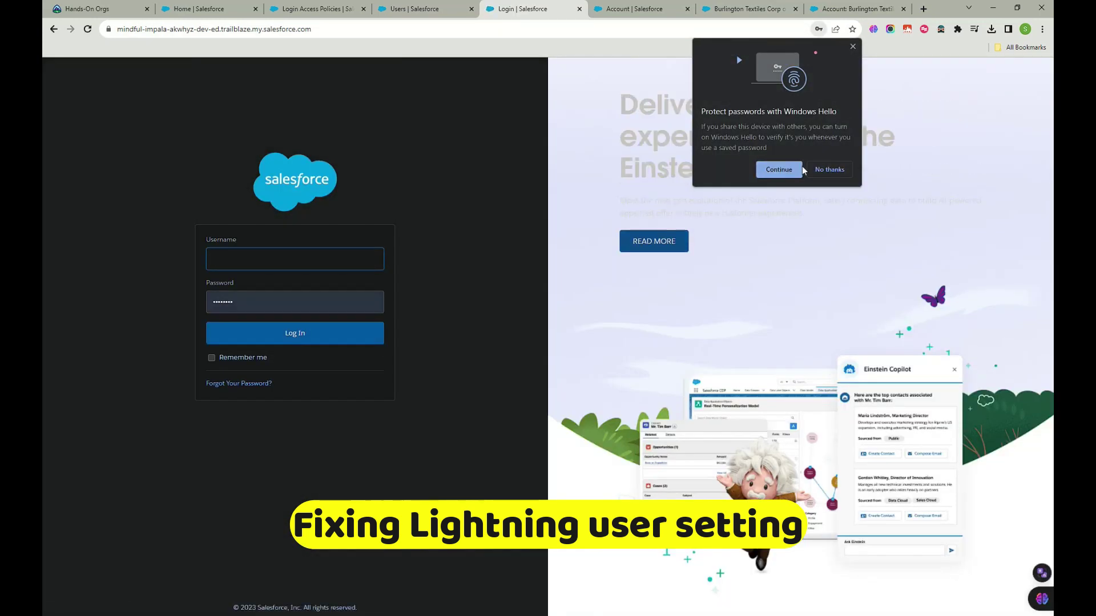
left_click(800, 171)
- Try to log in again as the Custom: Sales Profile user from the Users list in a new tab
left_click(657, 9)
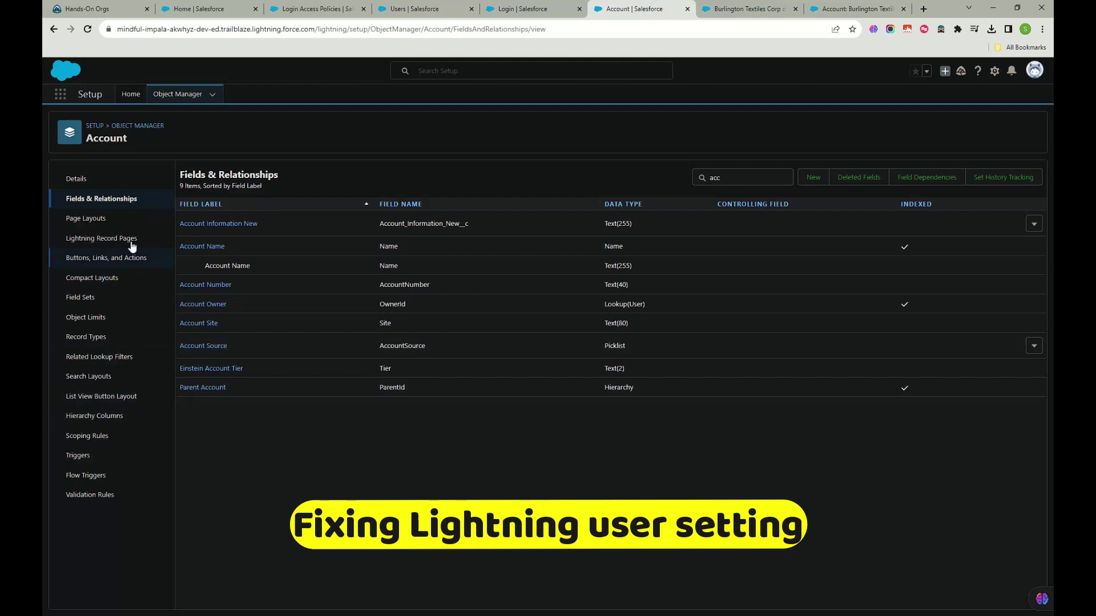
left_click(419, 9)
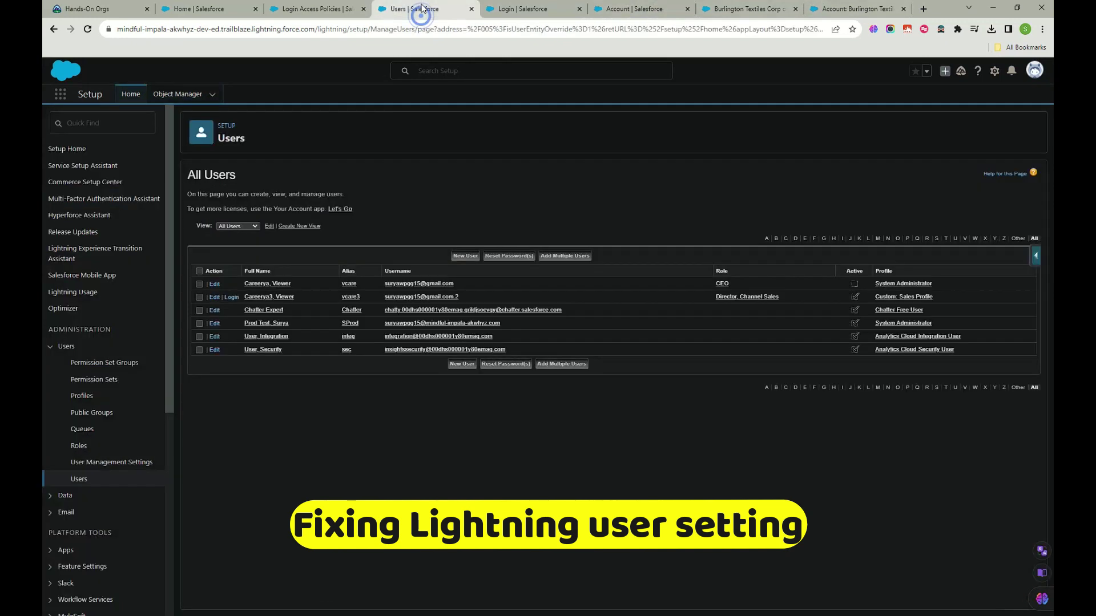
middle_click(232, 297)
left_click(468, 9)
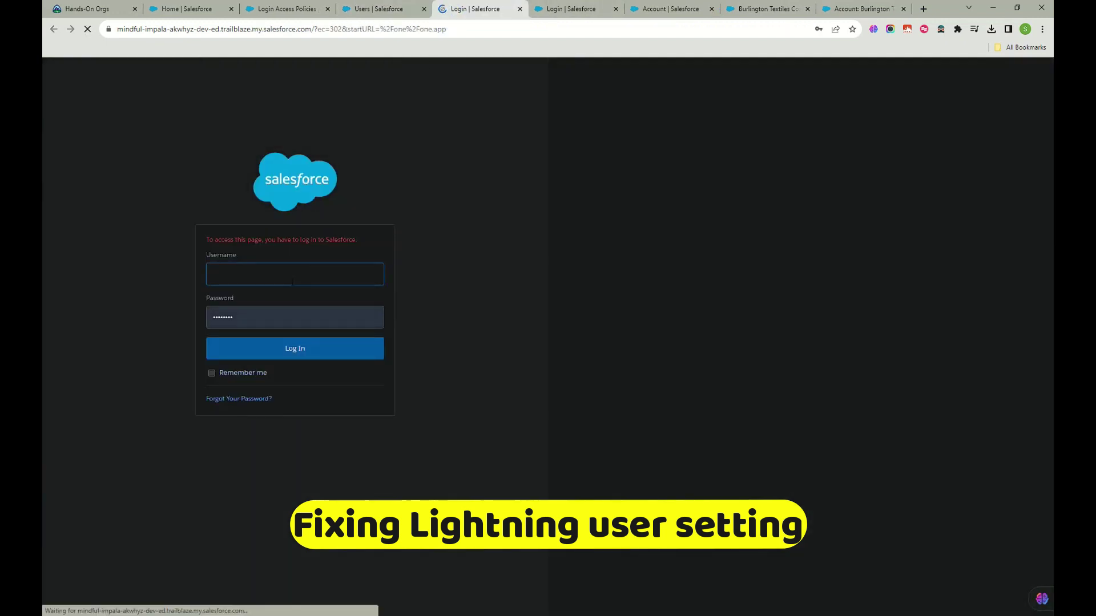
left_click(290, 278)
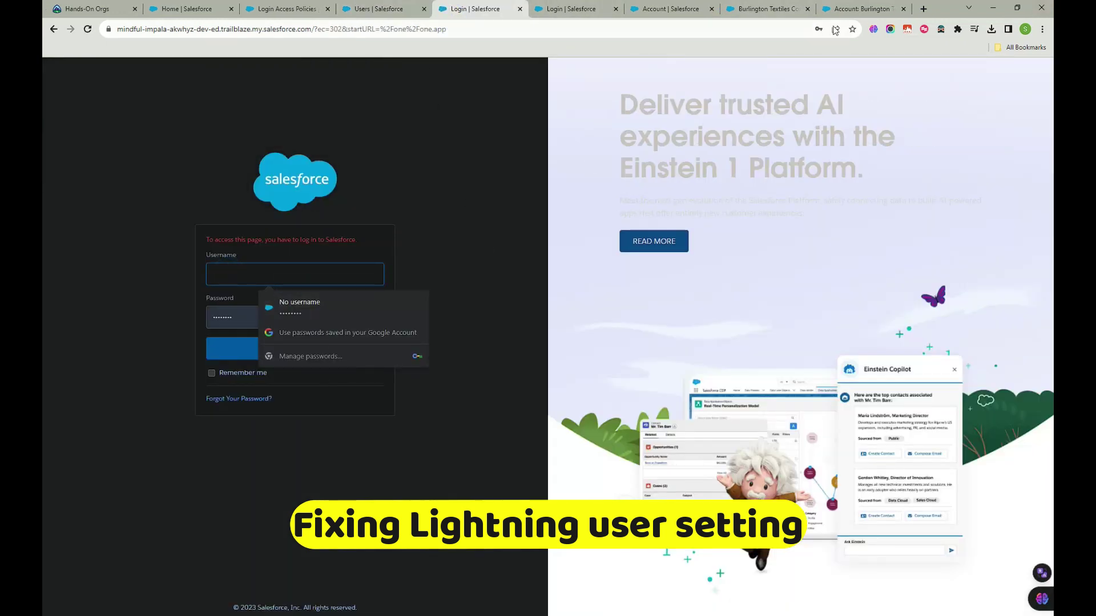
- Open the bookmarked Hands-On Orgs page in a new tab and launch the Fields playground to sign in again as administrator
left_click(924, 9)
left_click(1010, 47)
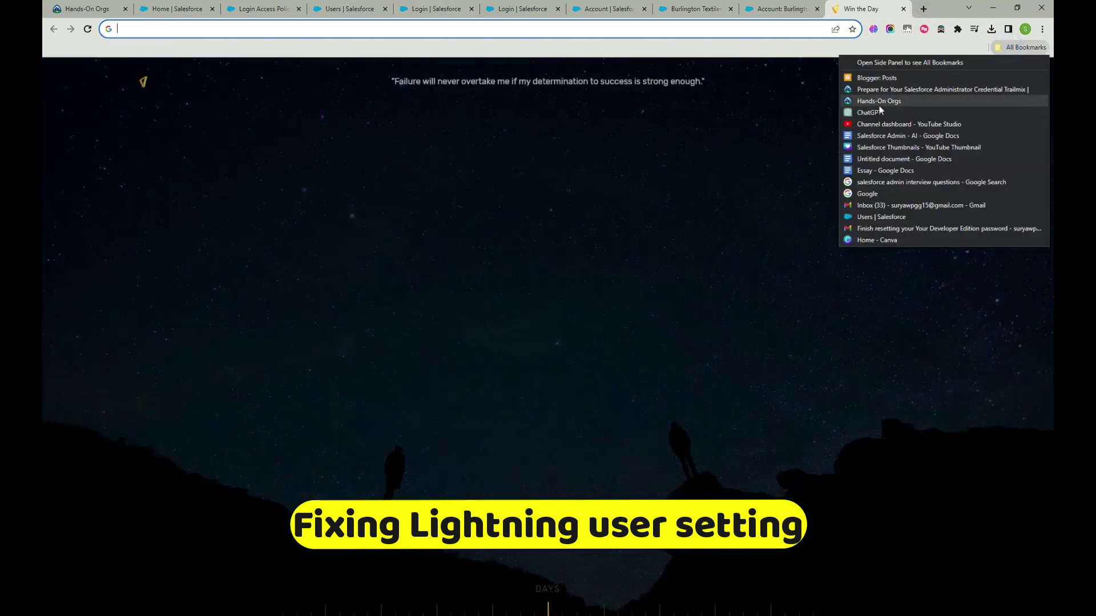
left_click(879, 101)
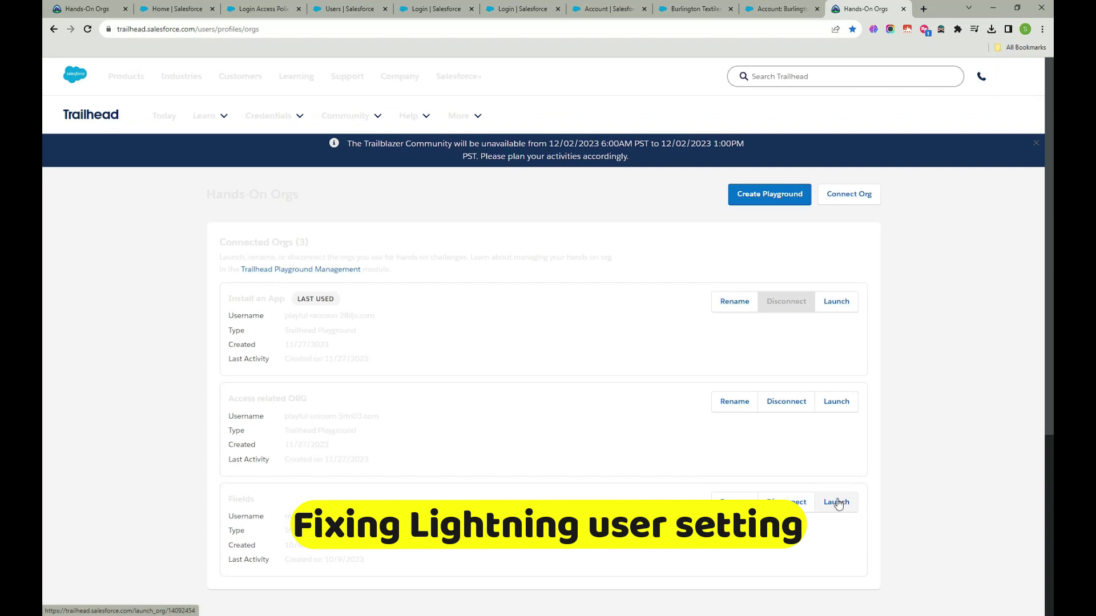
left_click(831, 501)
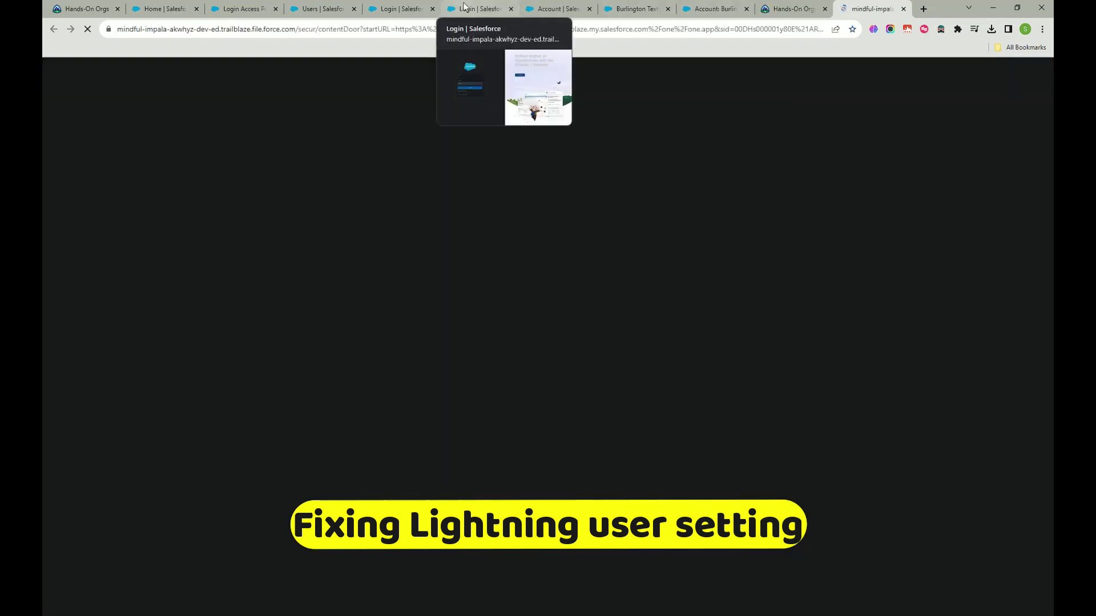
left_click(490, 6)
left_click(872, 9)
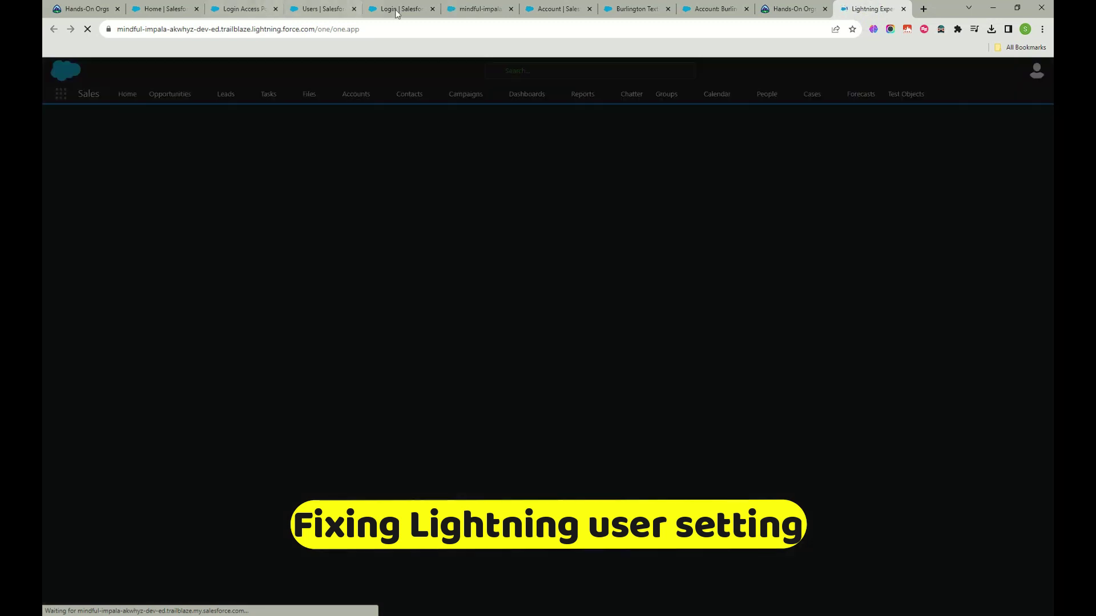
- Log in again from the ended session and relaunch the Fields playground from the Hands-On Orgs page
left_click(467, 10)
left_click(872, 9)
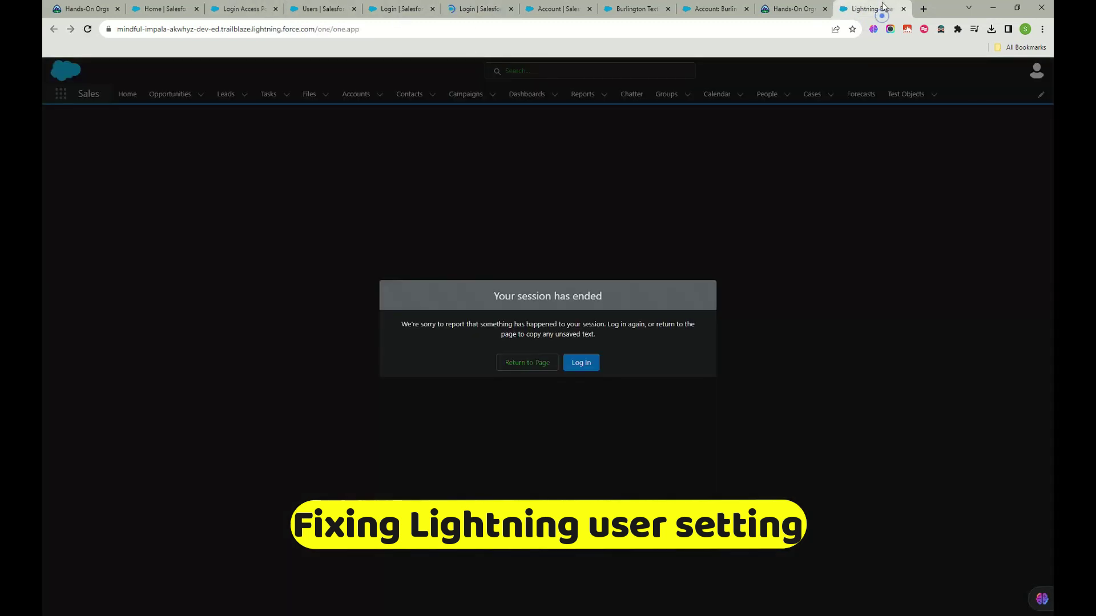
left_click(583, 366)
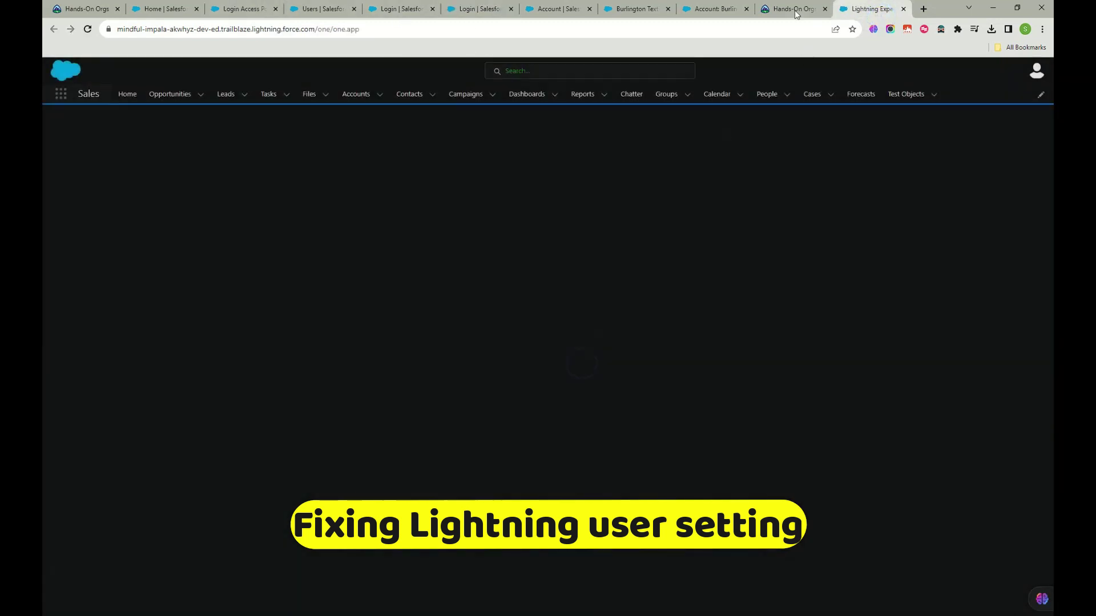
left_click(796, 12)
left_click(836, 501)
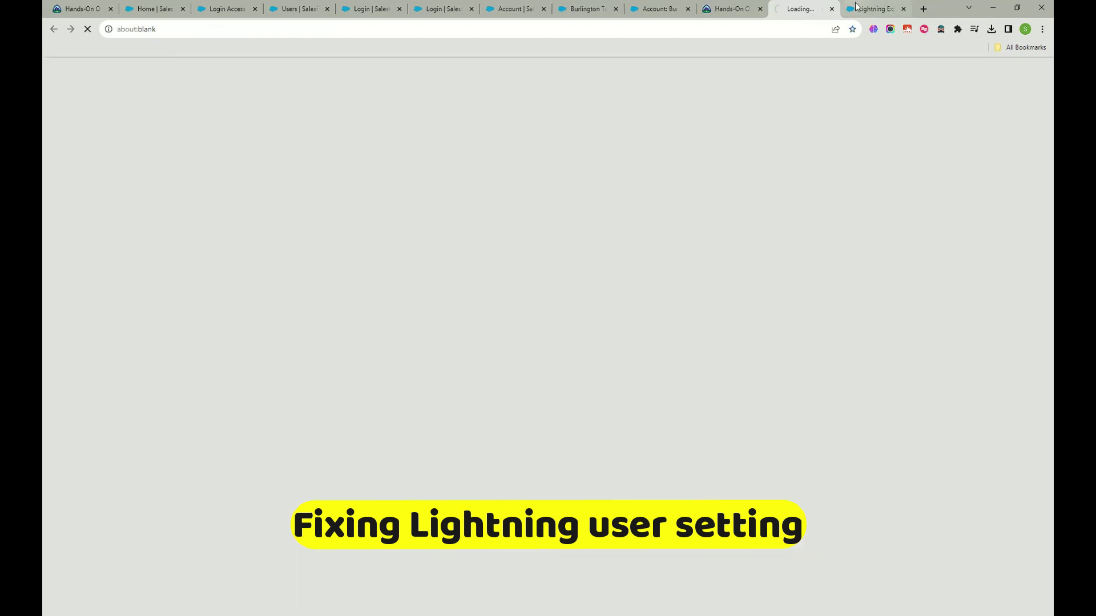
left_click(856, 7)
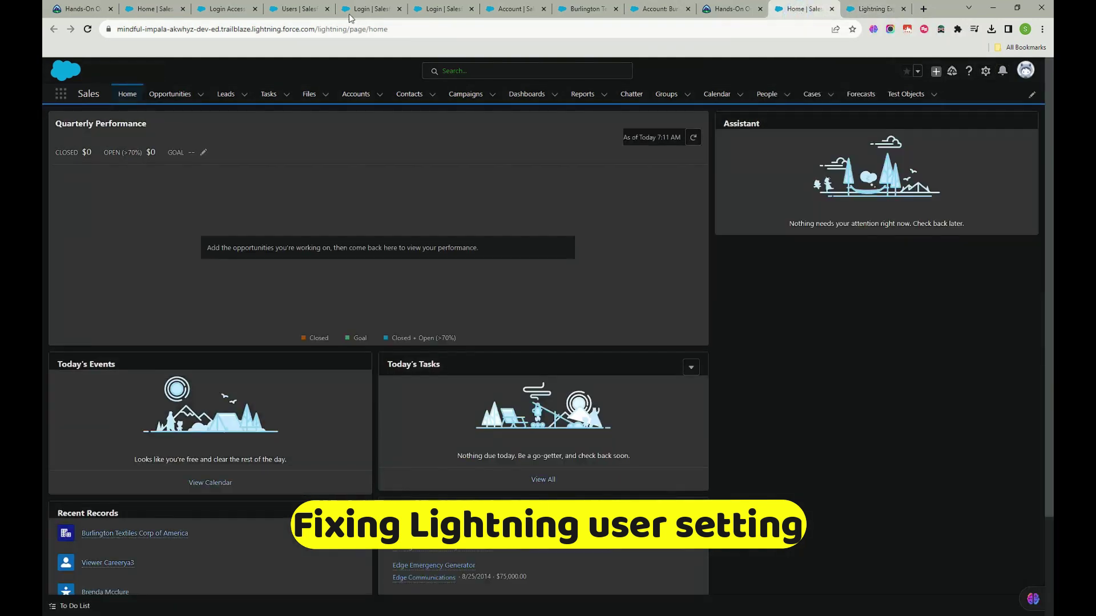
- Try to go back from the signed-out login page beside the Users list and close that page
left_click(352, 10)
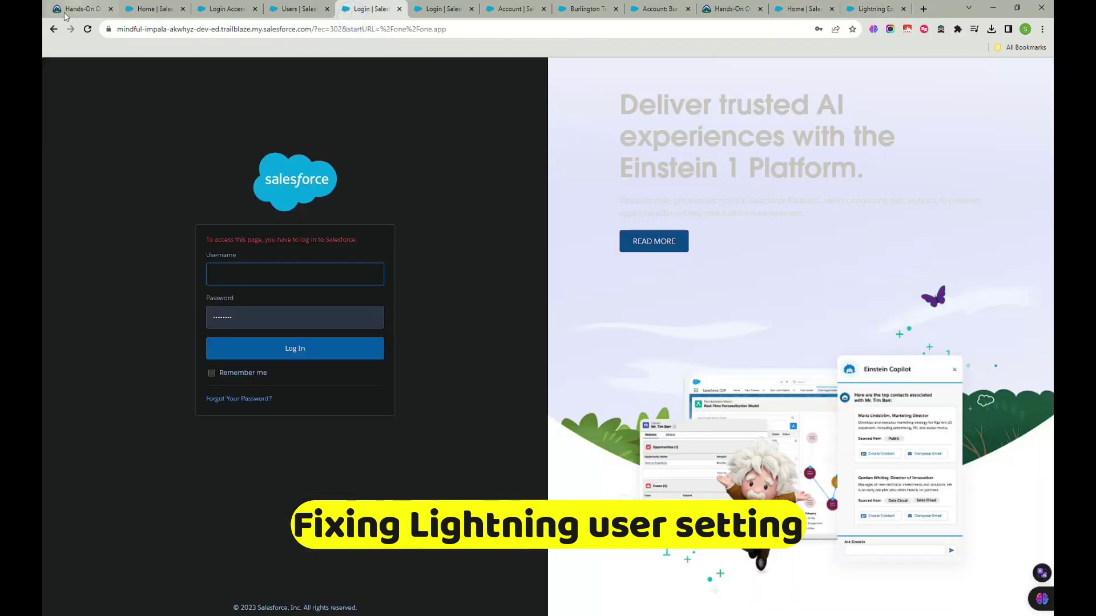
left_click(52, 32)
left_click(53, 33)
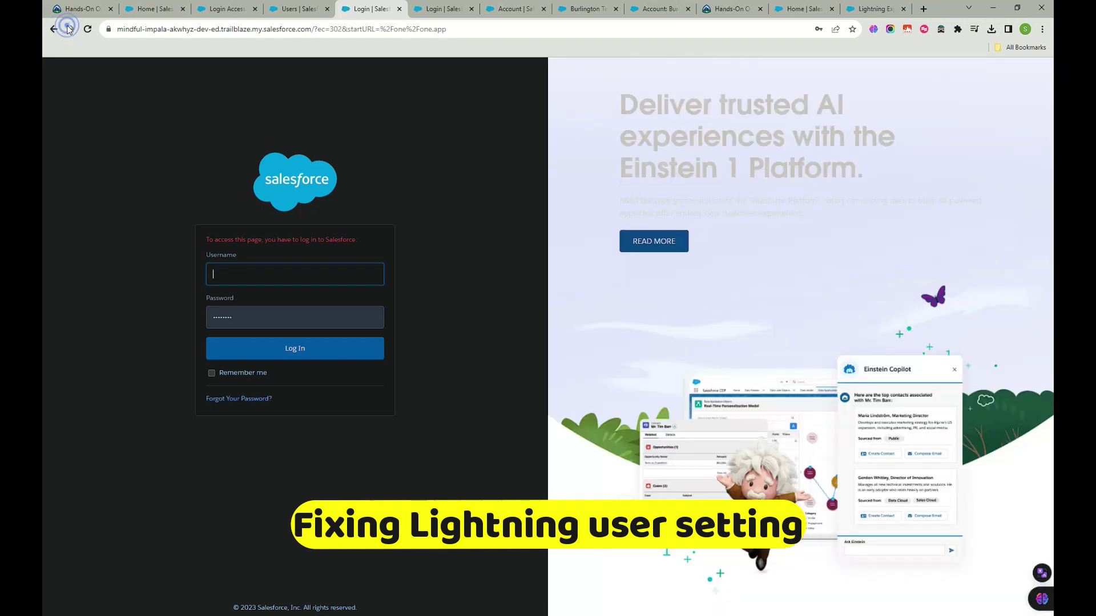
left_click(399, 9)
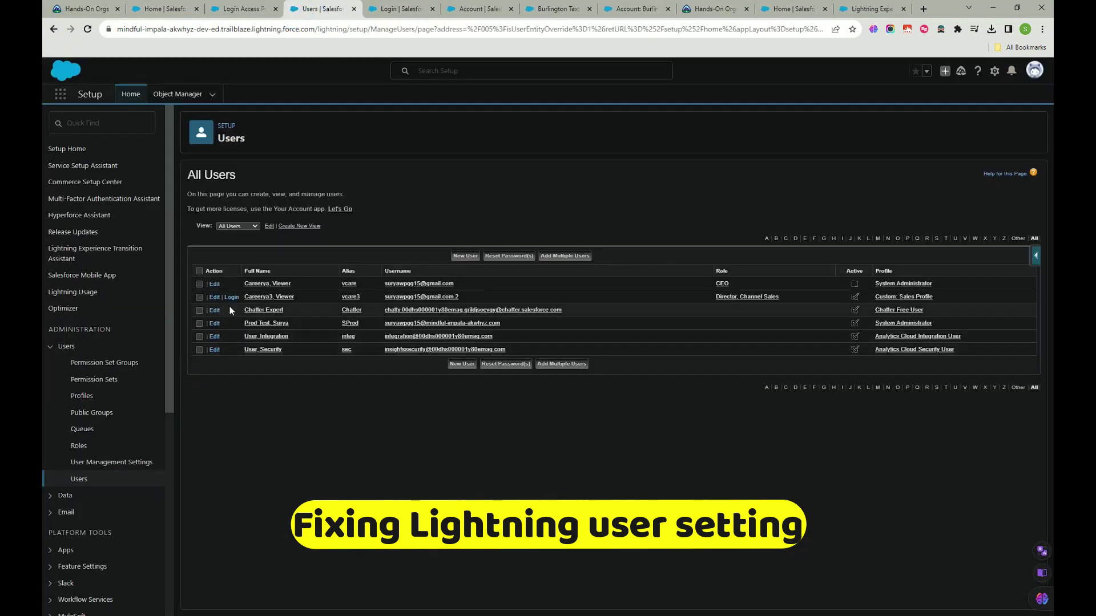
- Open the edit form of the Custom: Sales Profile user from the Users list in a new tab
left_click(213, 298)
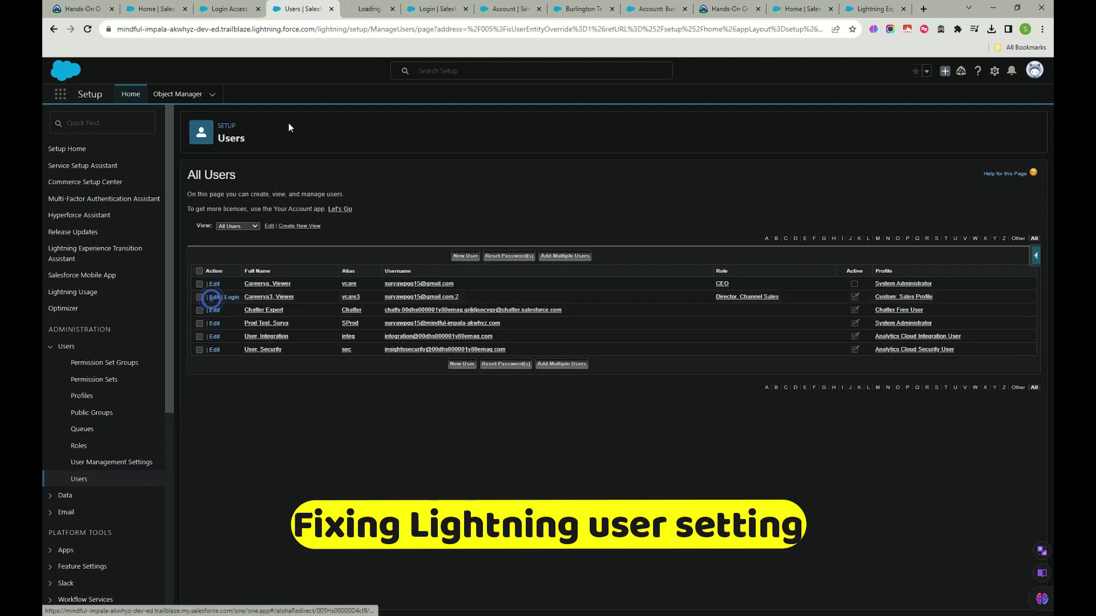
left_click(360, 9)
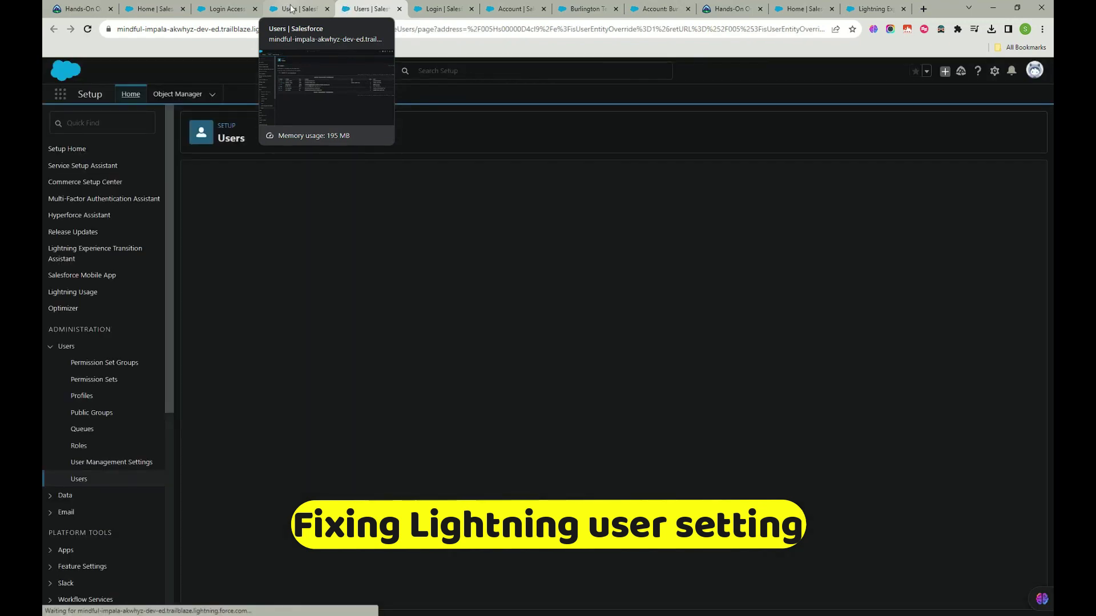
left_click(292, 9)
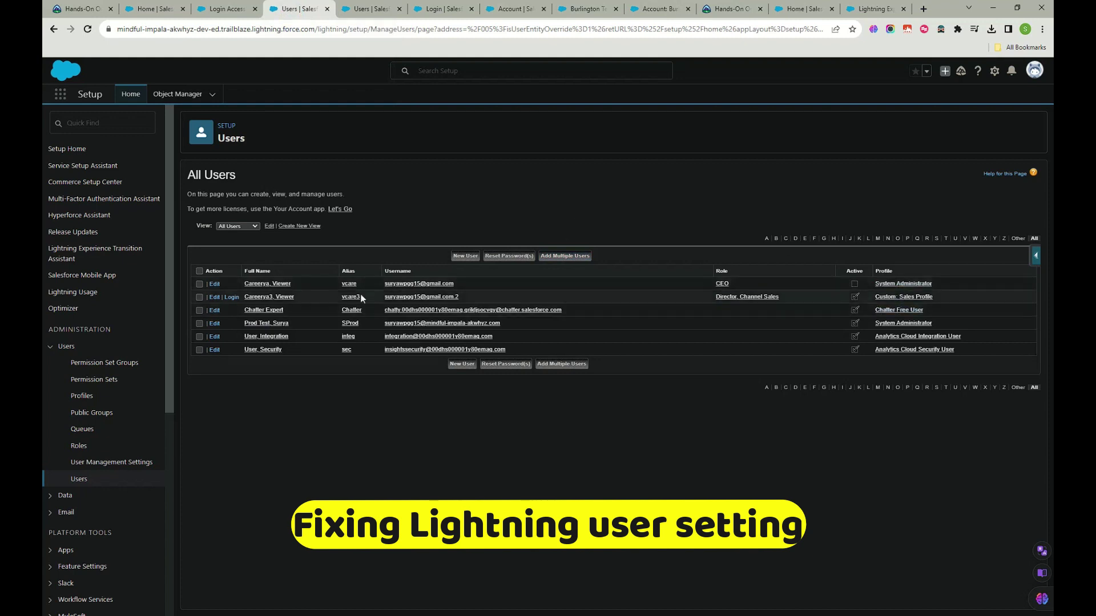
left_click(361, 8)
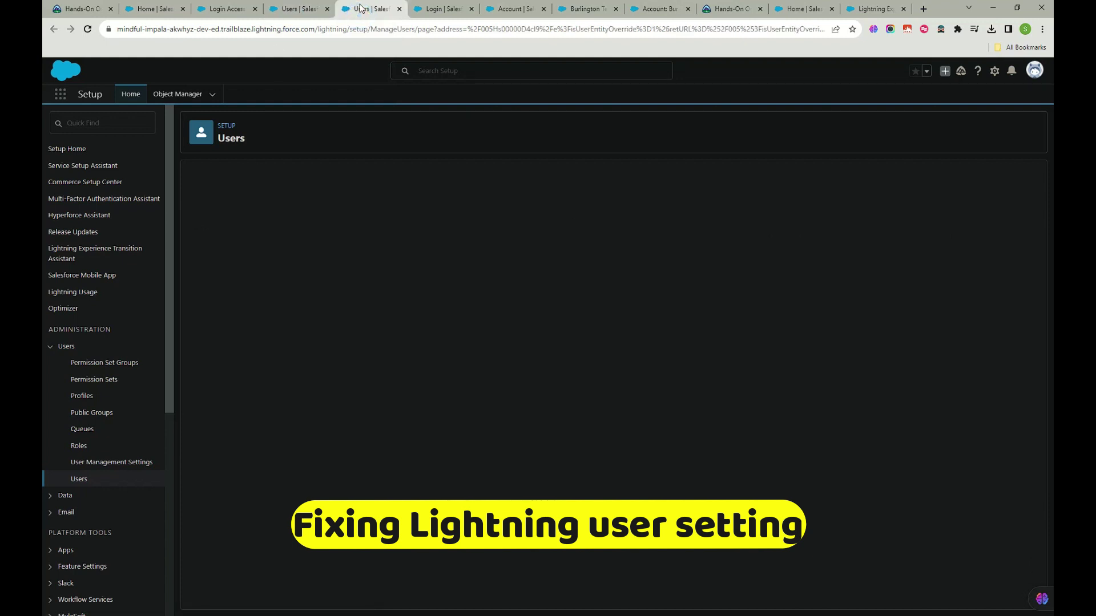
left_click(291, 8)
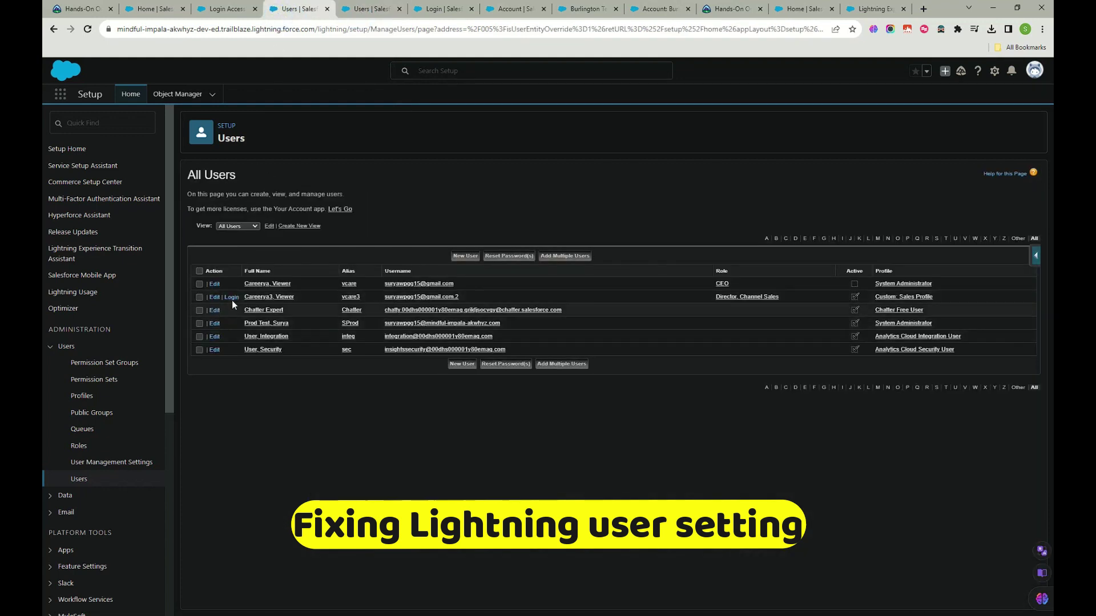
key("ctrl+Tab")
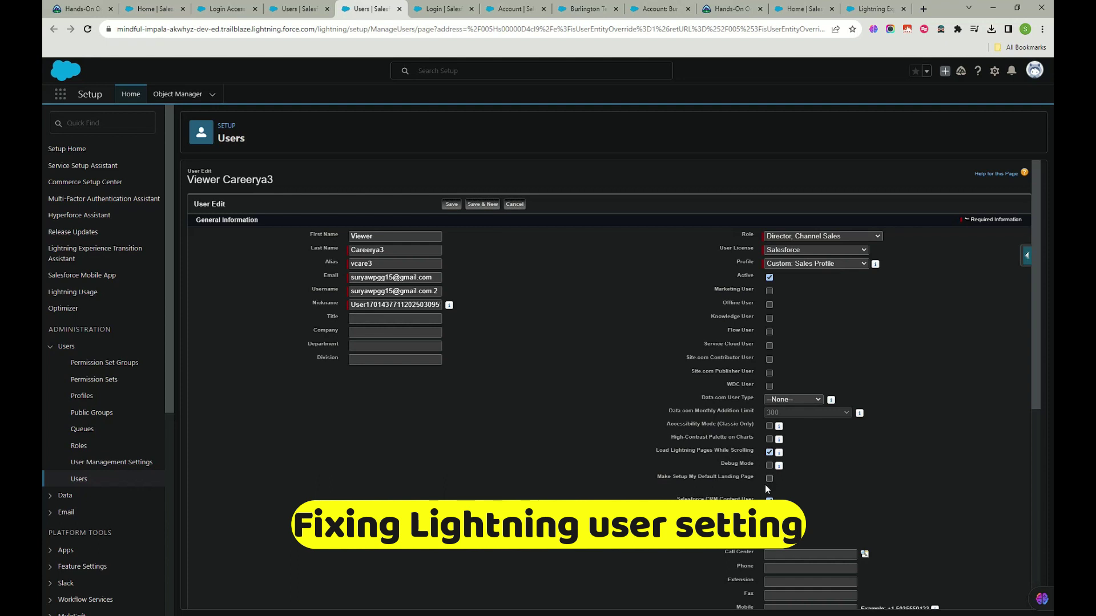
- Search the user's edit form for "light" and cancel the form without changing anything
scroll(764, 481, "down", 1)
key("ctrl+f")
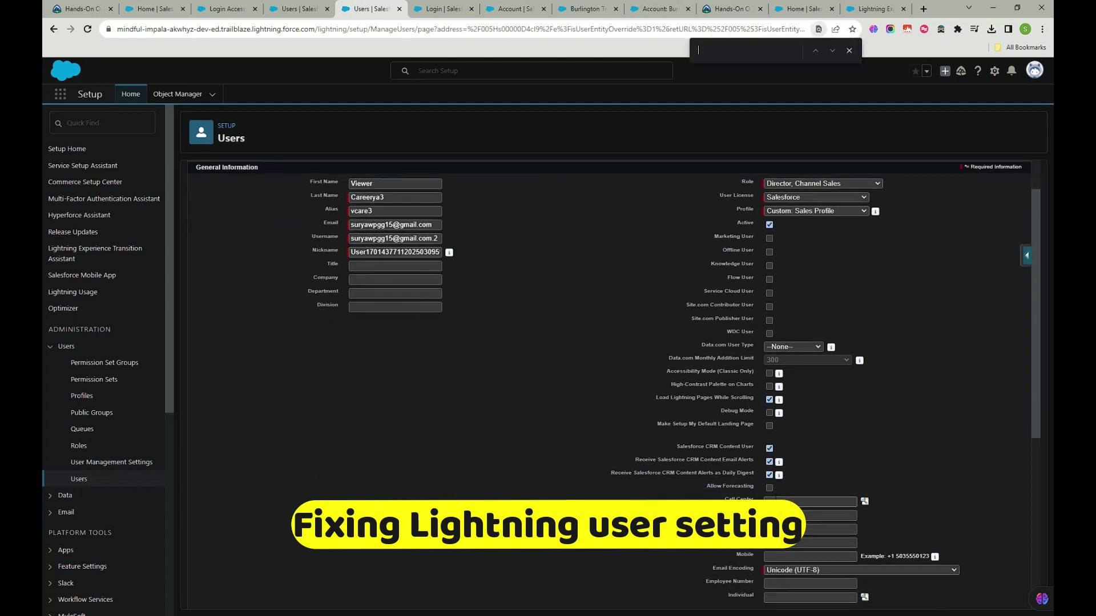
type("ligj")
type("ht")
key("Return")
scroll(250, 392, "up", 1)
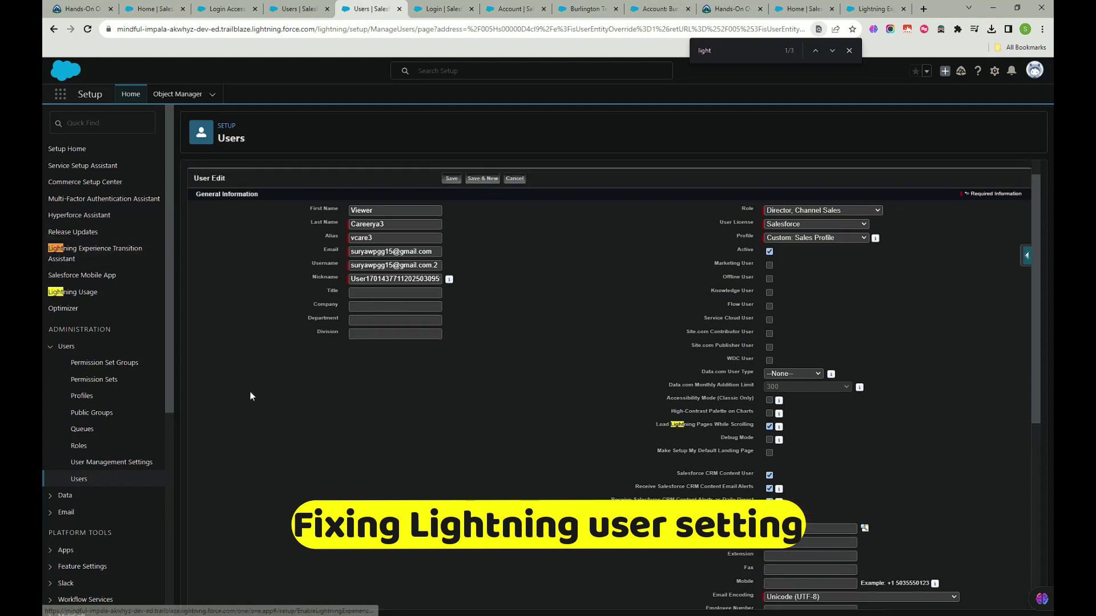
left_click(517, 206)
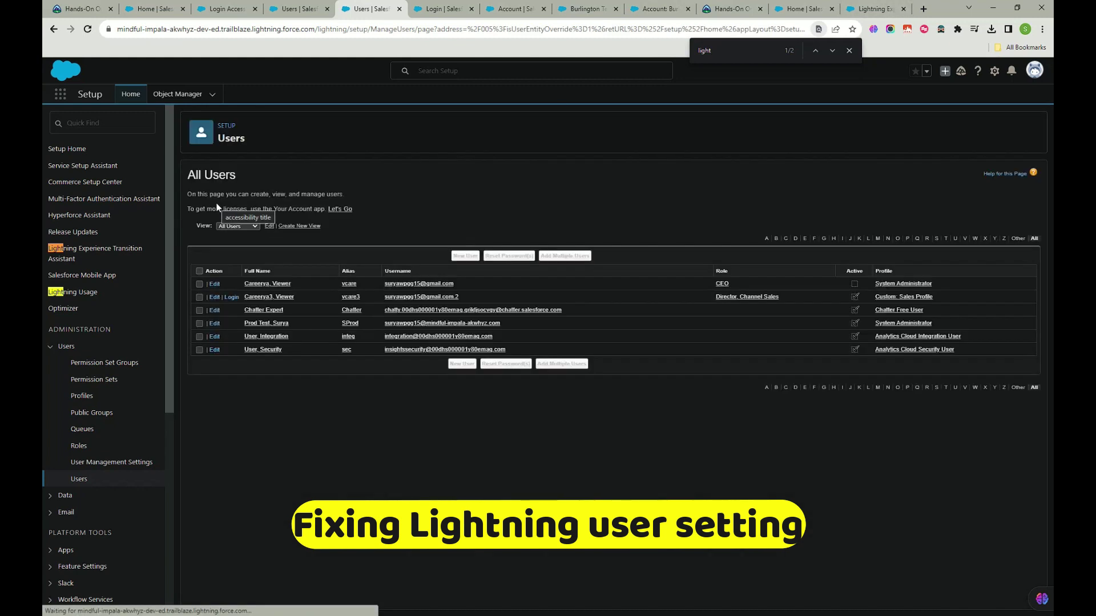
- Open the detail page of the Custom: Sales Profile user from the All Users list
left_click(212, 301)
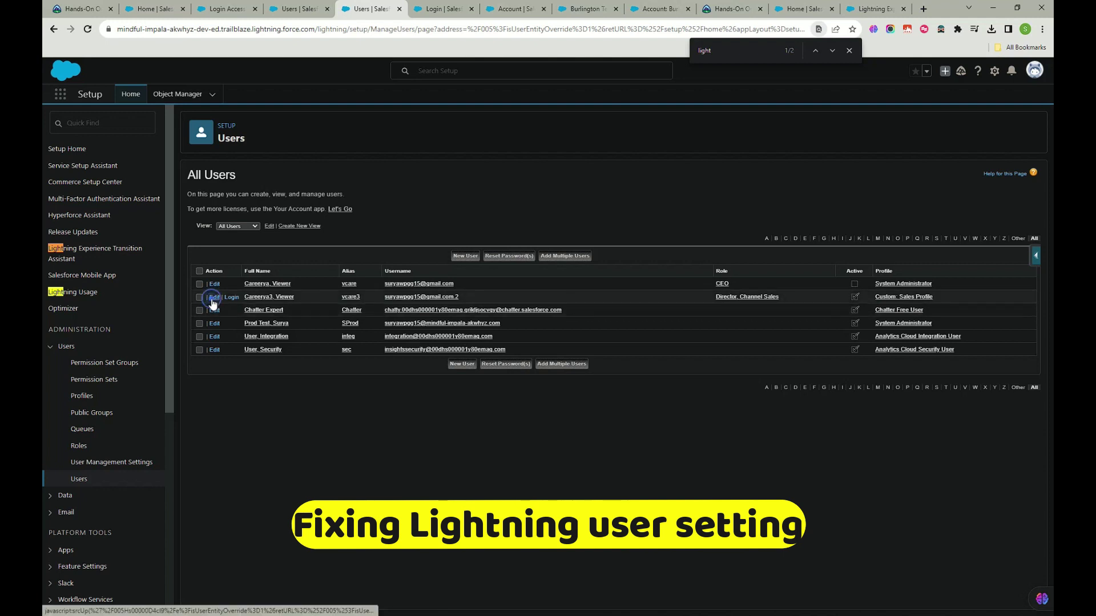
left_click(55, 29)
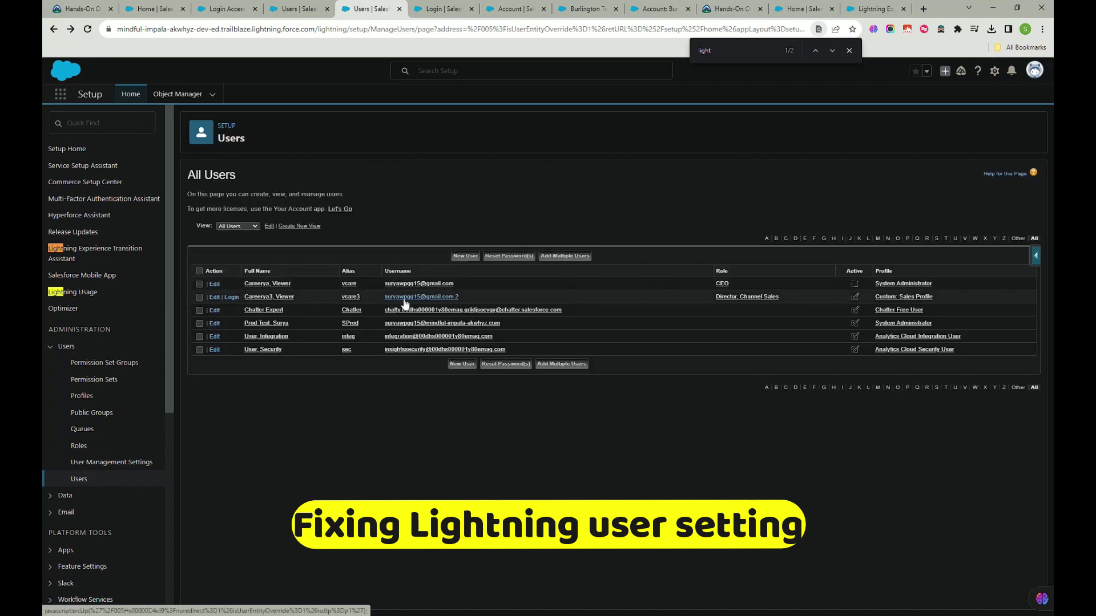
left_click(407, 294)
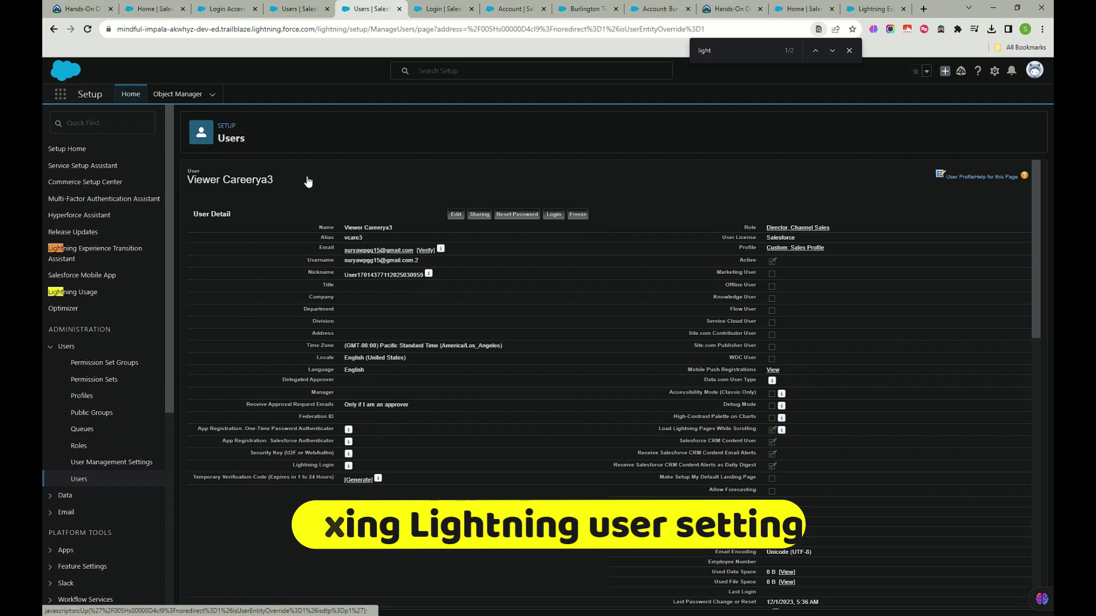
- Open the user's permission set assignments for editing and look through the available permission sets
scroll(308, 177, "down", 10)
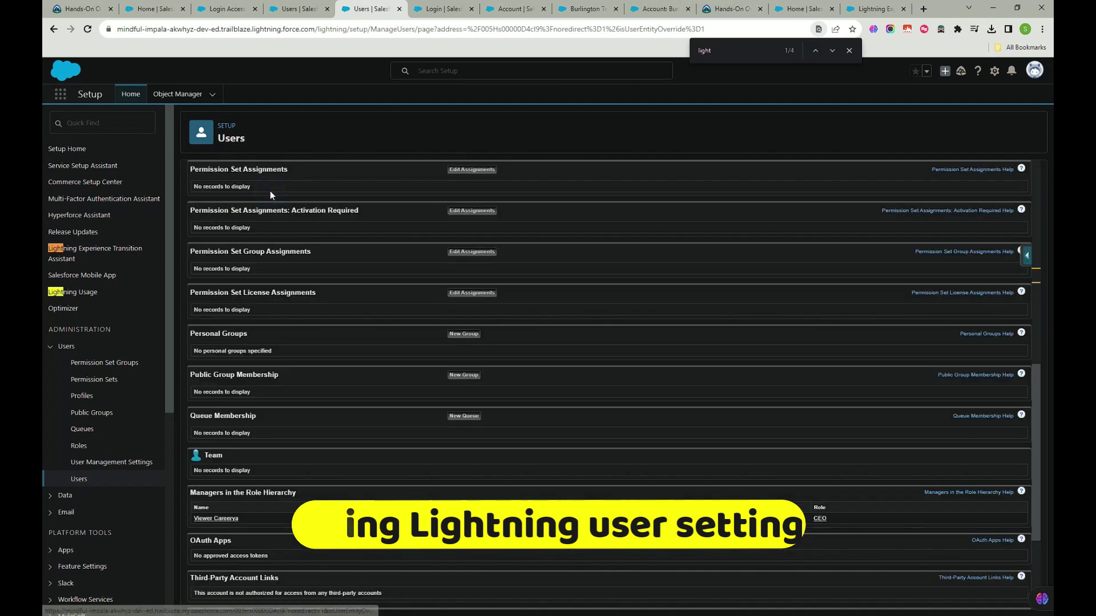
left_click(464, 169)
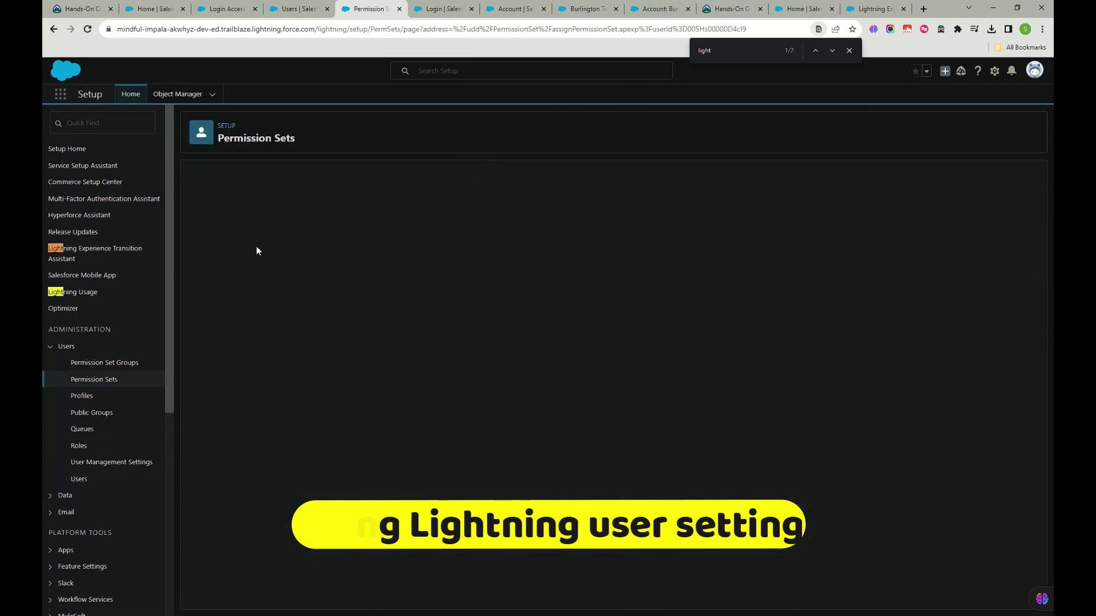
left_click(249, 283)
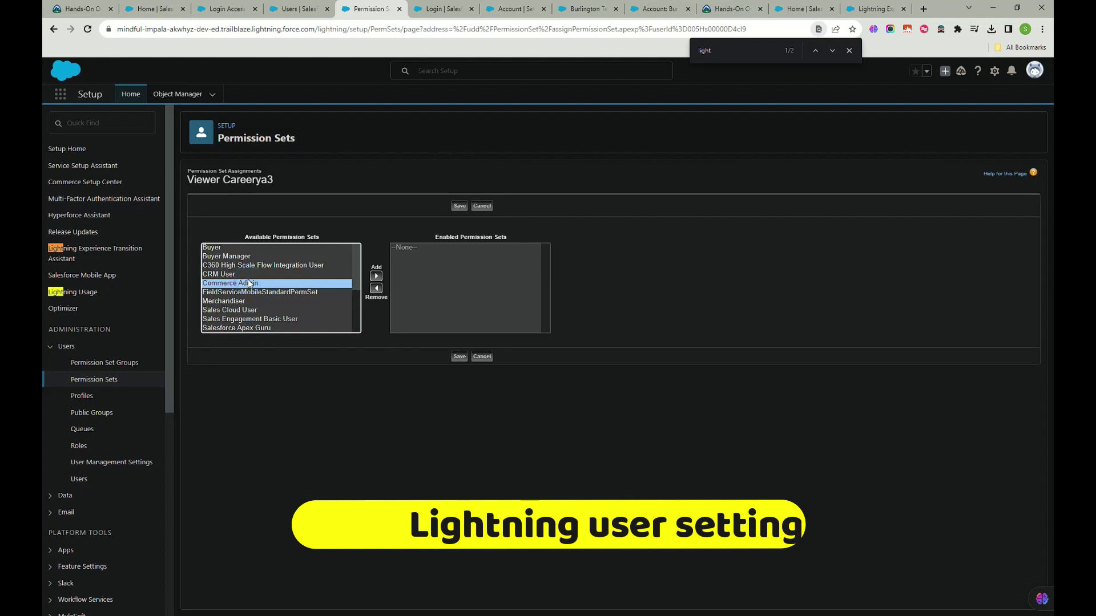
scroll(242, 297, "down", 3)
scroll(237, 306, "up", 3)
scroll(239, 310, "down", 2)
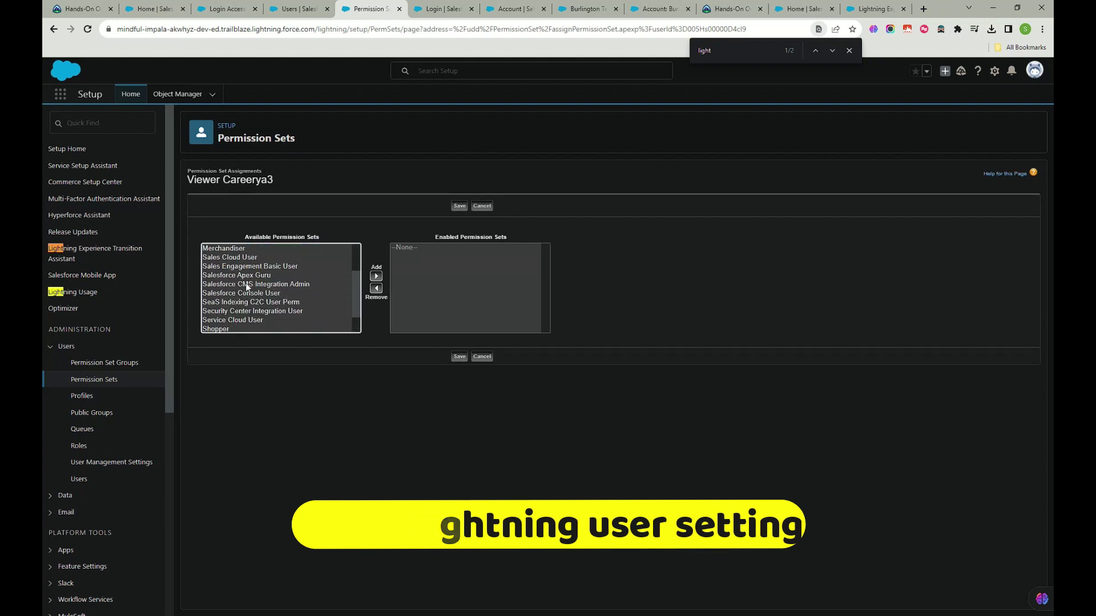
scroll(262, 303, "down", 2)
scroll(245, 329, "up", 4)
scroll(245, 328, "up", 2)
- Open the Lightning Experience Transition Assistant in Setup and look over its phases
left_click(83, 251)
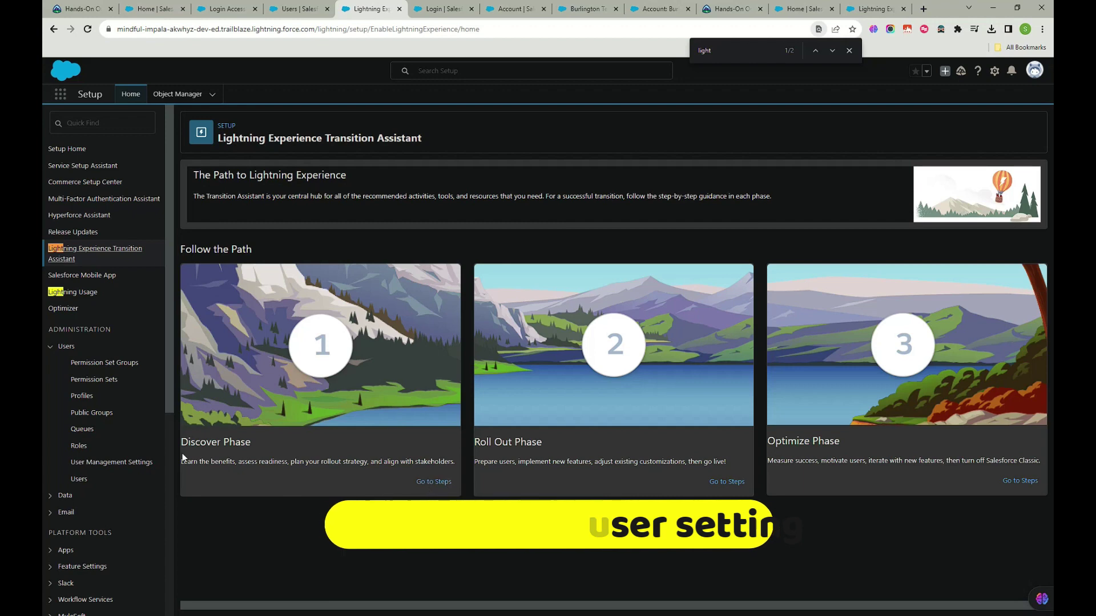
scroll(73, 399, "down", 4)
scroll(65, 319, "up", 4)
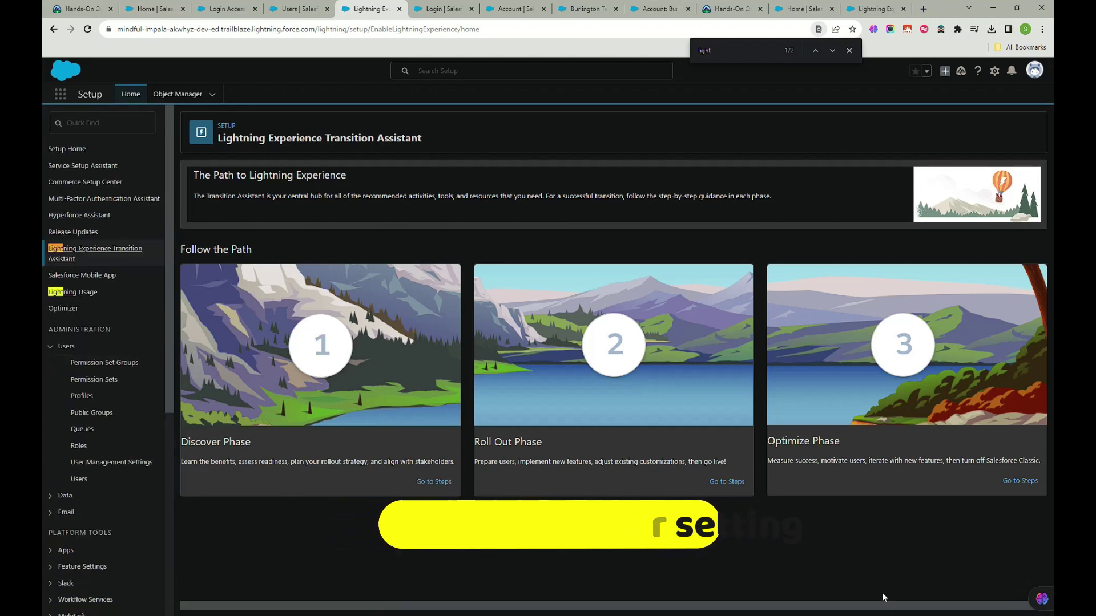
left_click(907, 615)
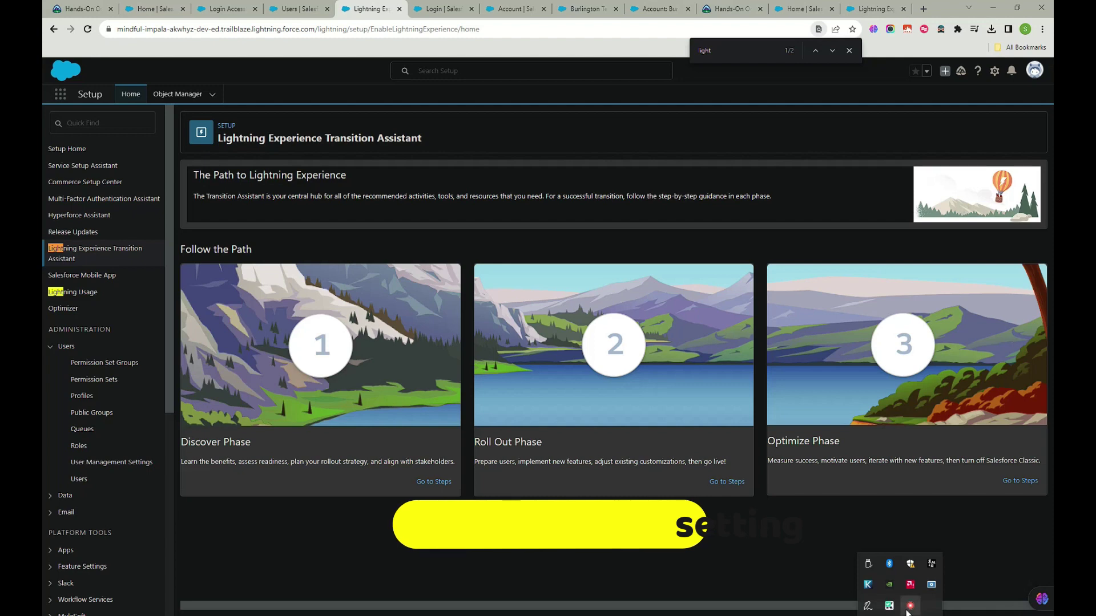
left_click(932, 585)
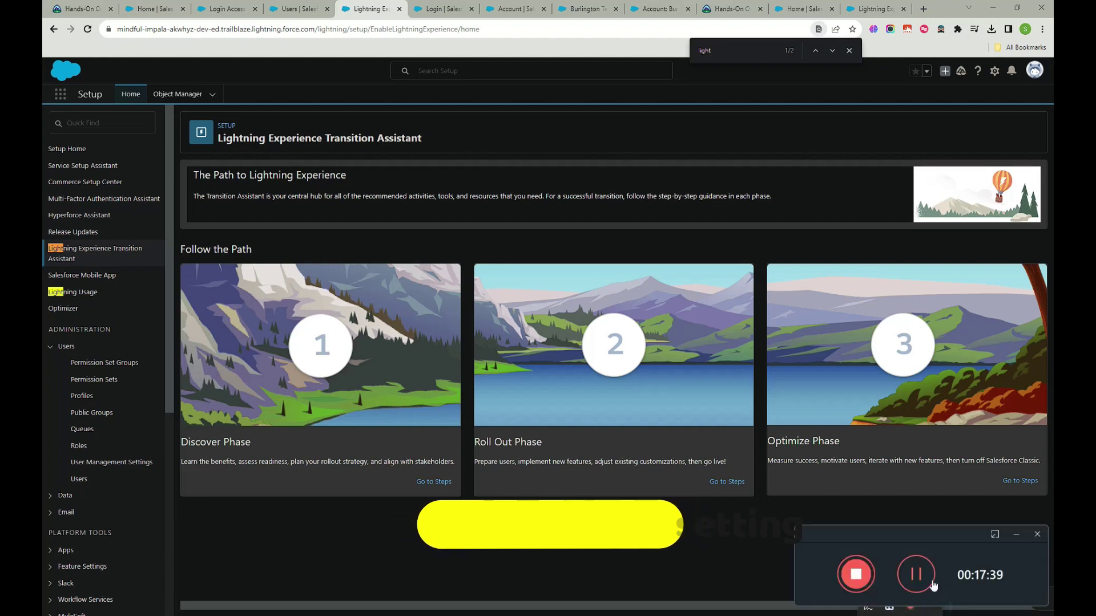
left_click(1016, 535)
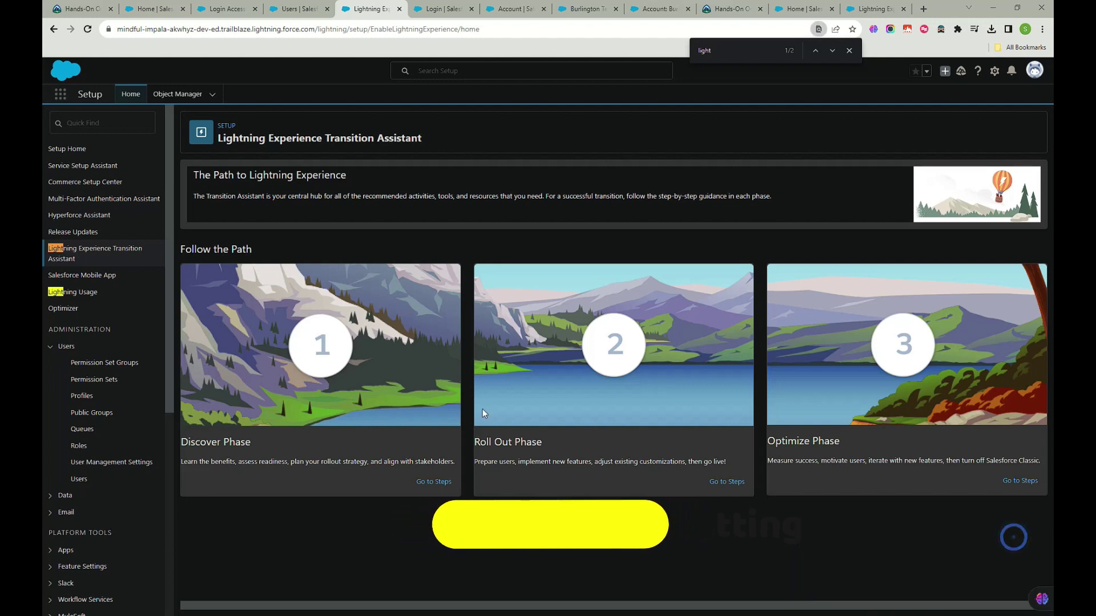
- Return to Setup Home and close the in-page search for "light"
left_click(165, 93)
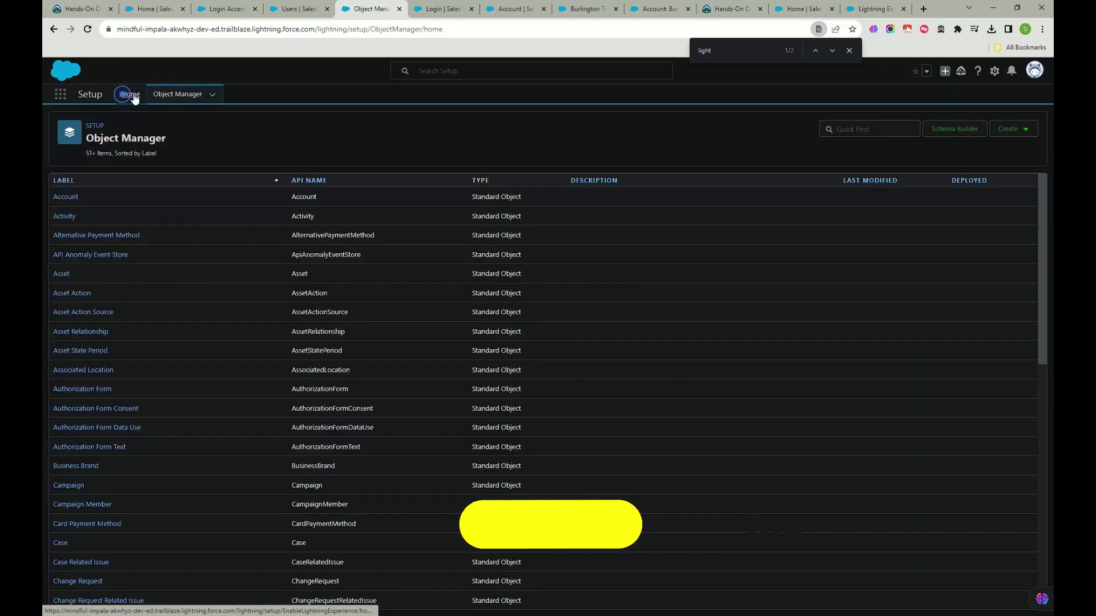
left_click(123, 96)
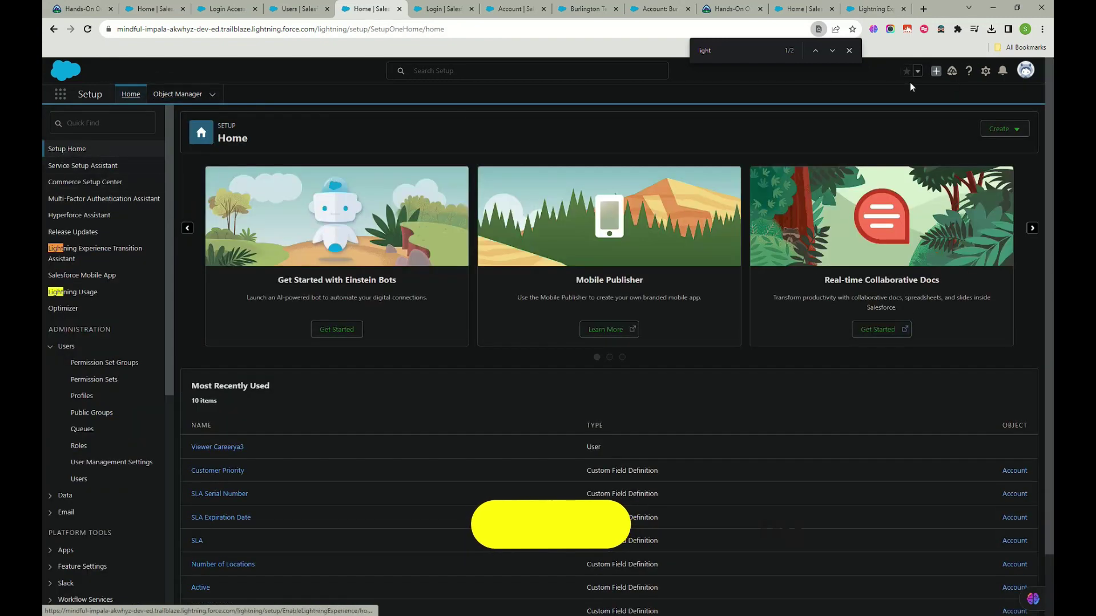
key("Escape")
left_click(874, 9)
left_click(360, 8)
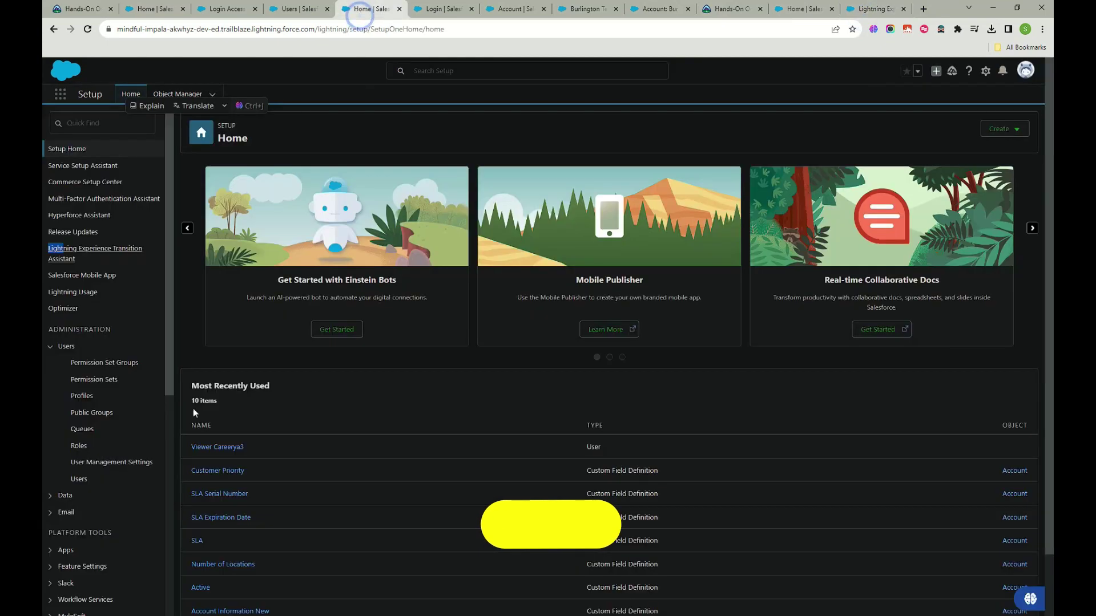
- Search Setup for "permi" and open the Permission Sets list
left_click(178, 94)
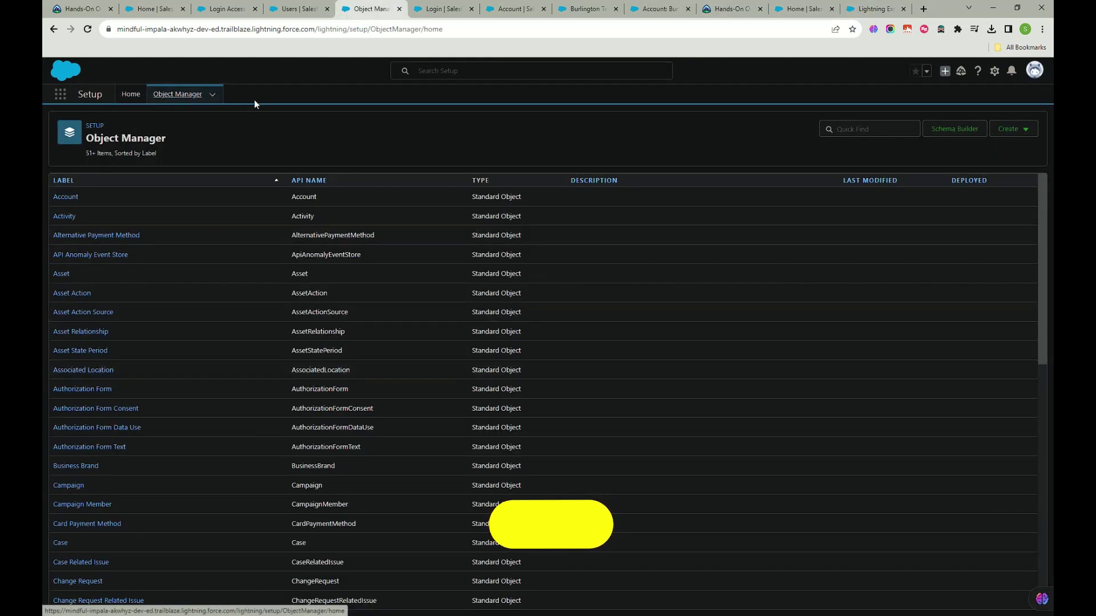
left_click(131, 94)
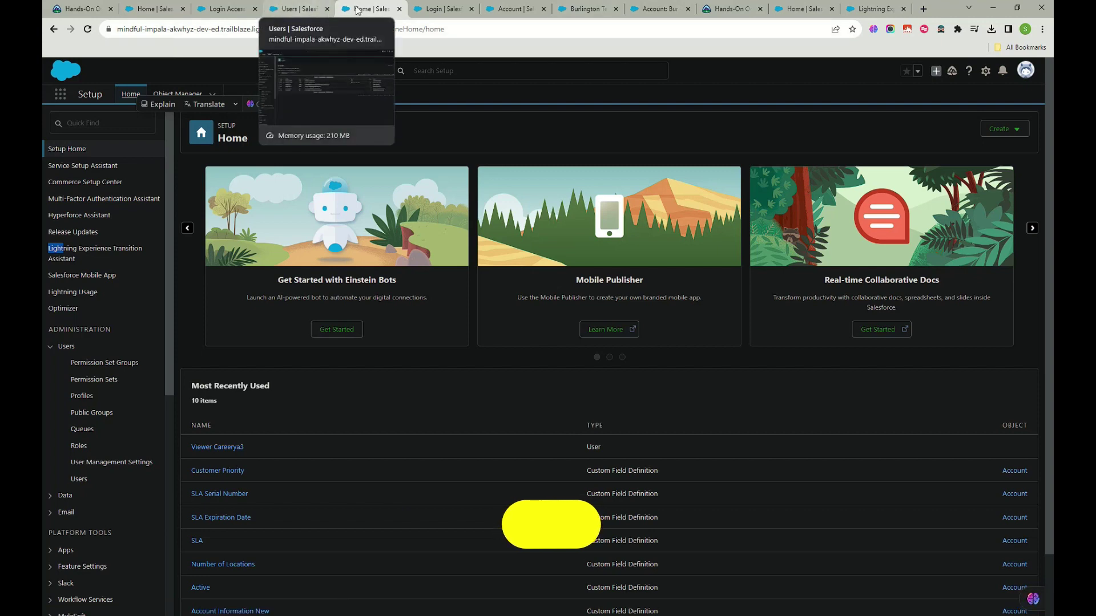
left_click(86, 123)
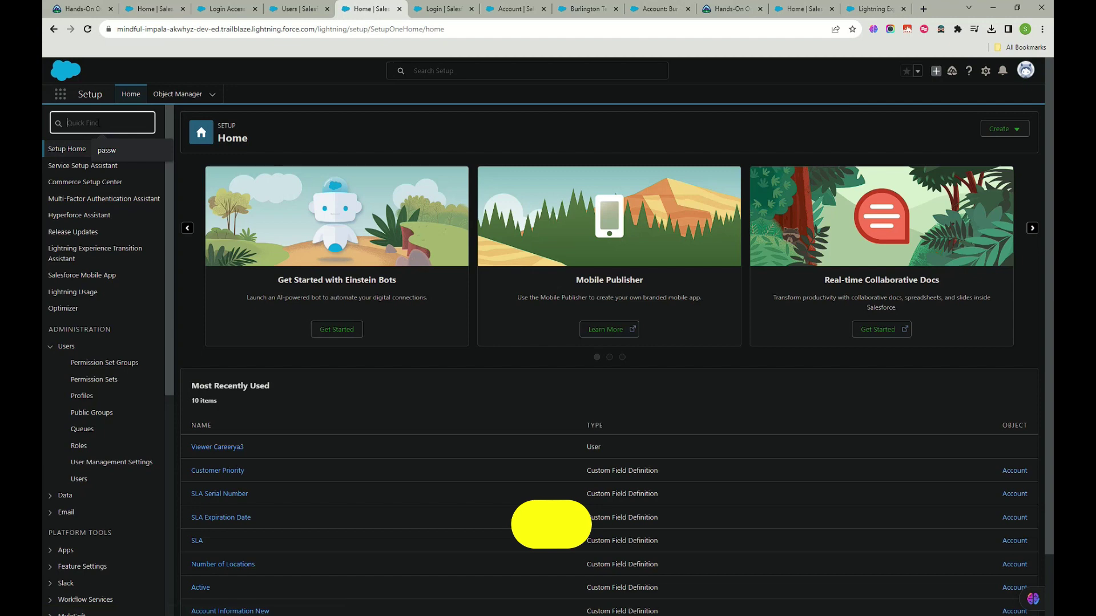
type("permi")
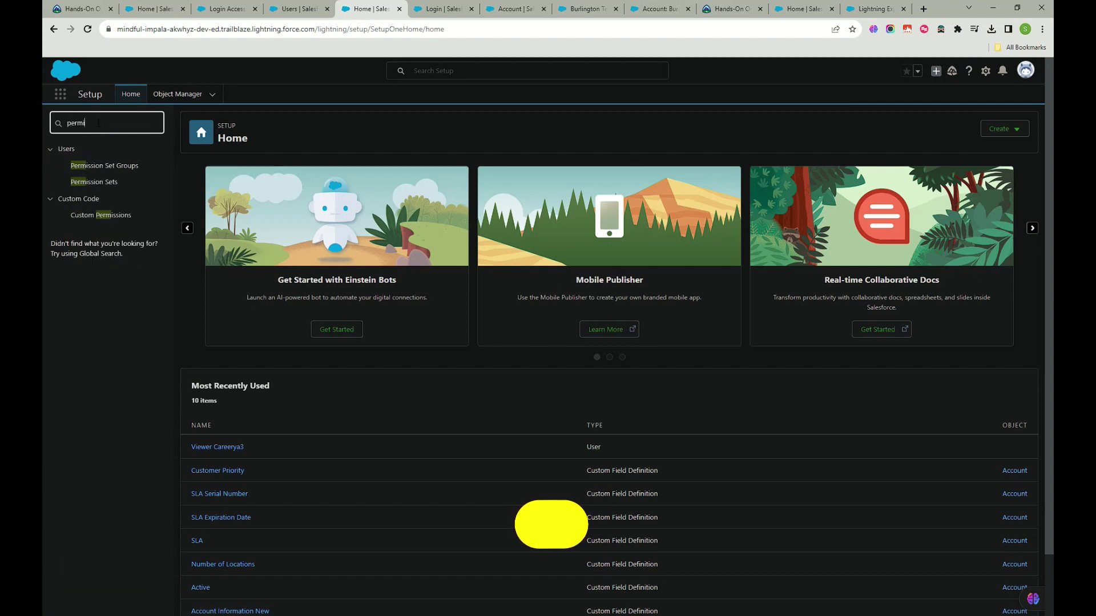
left_click(100, 183)
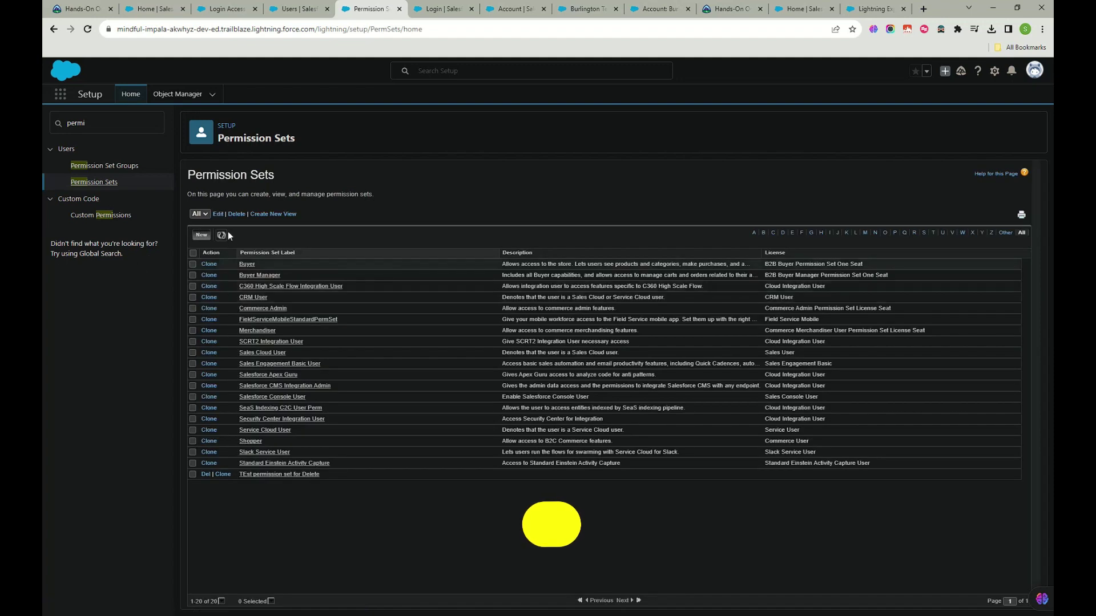
- Create a permission set labelled Salesforce Lightning with API name Salesforce_Lightning and license --None--, and save it
left_click(202, 236)
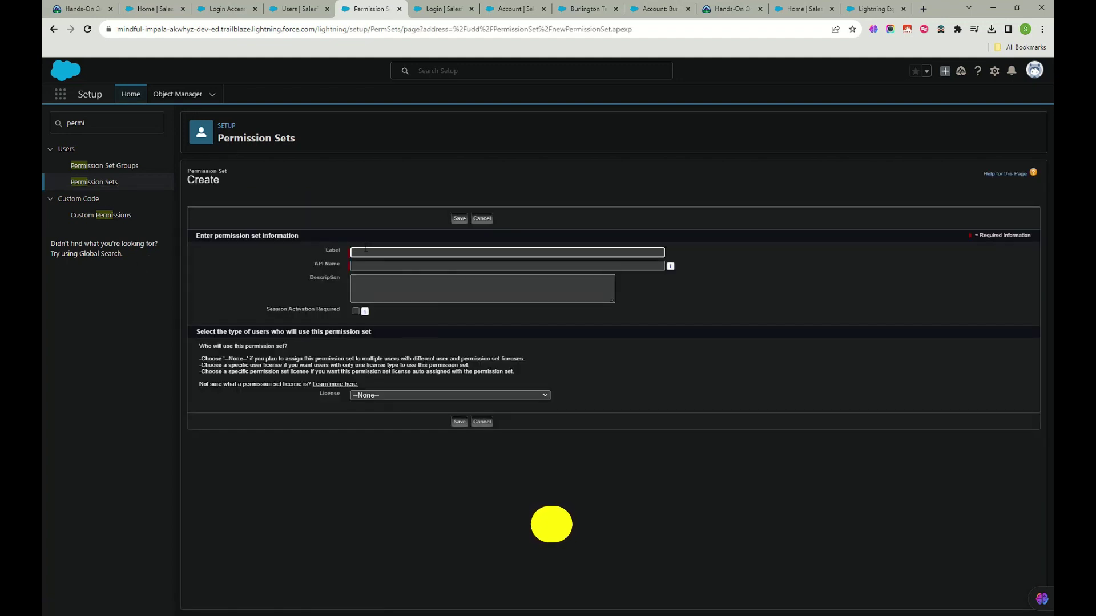
left_click(368, 252)
type("Slaes")
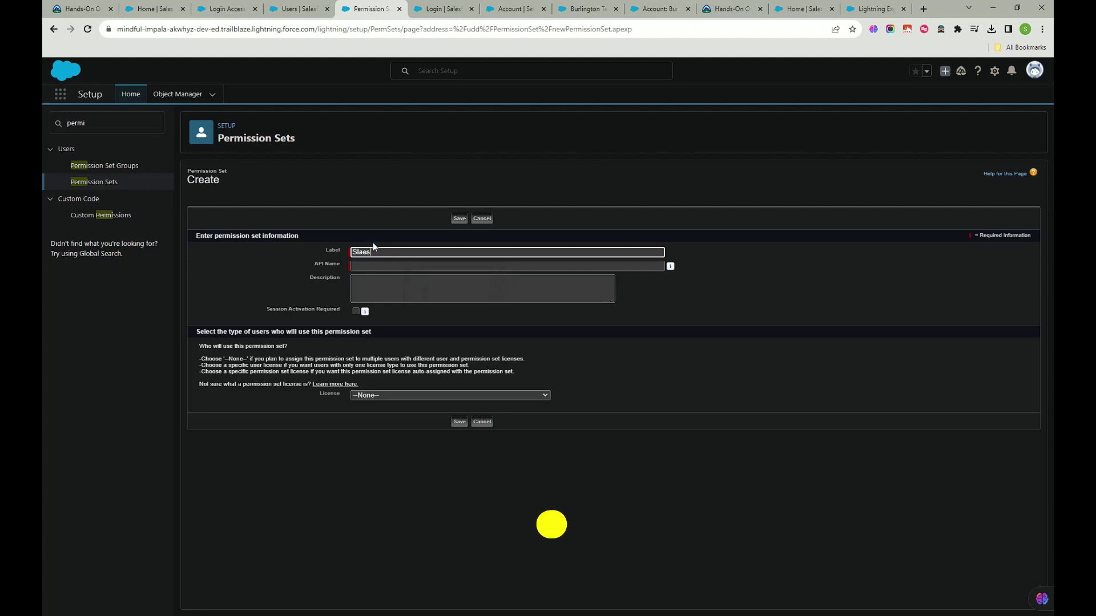
type("force Lightning")
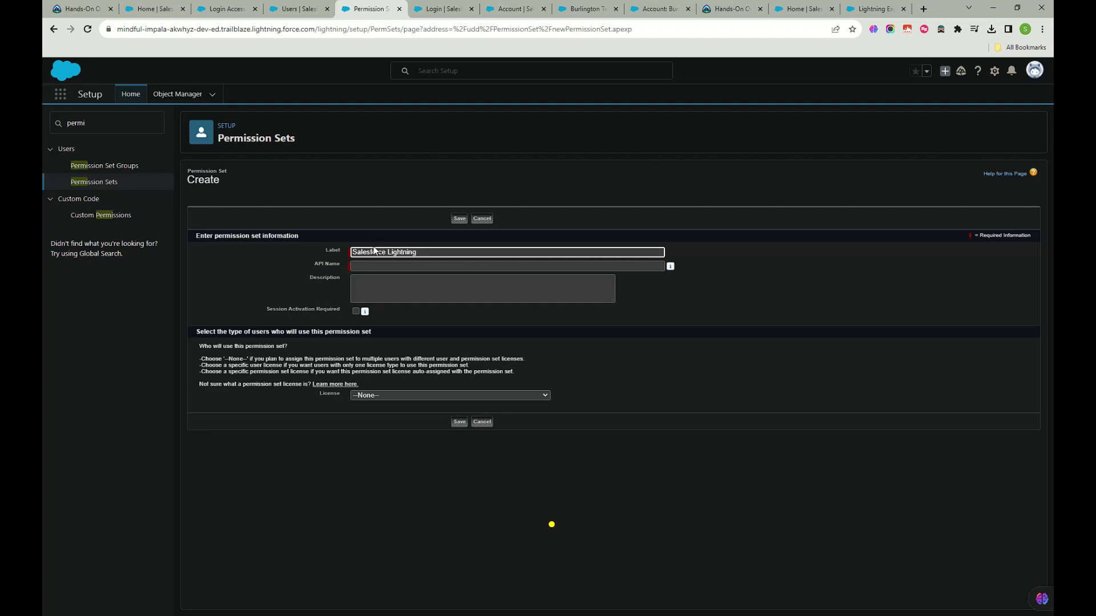
left_click(378, 267)
left_click(396, 395)
left_click(396, 394)
left_click(460, 424)
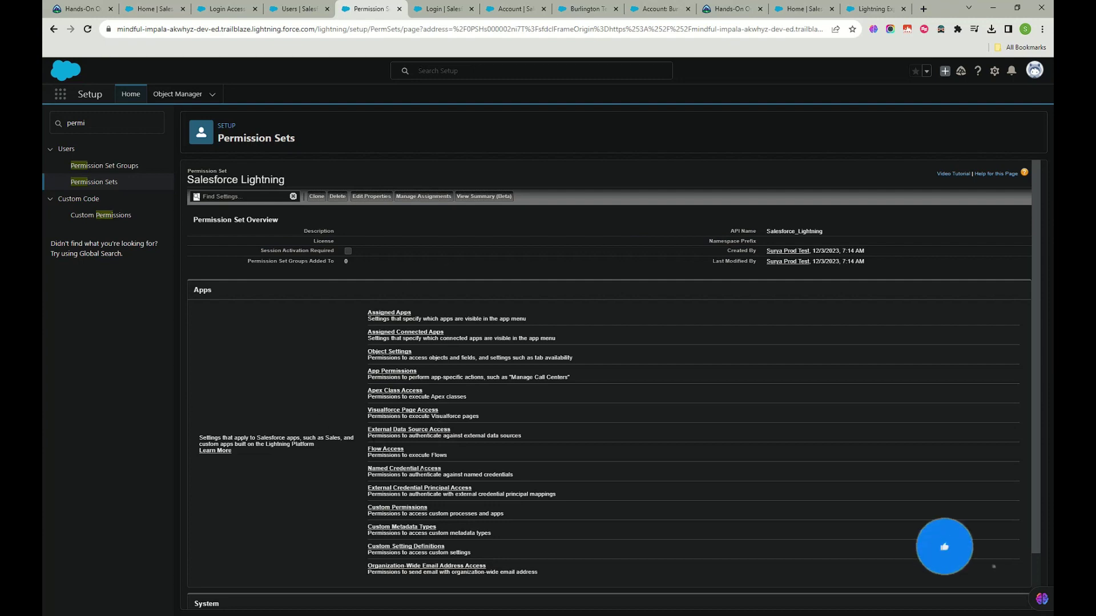
- Open the System Permissions of the Salesforce Lightning permission set
scroll(397, 590, "down", 1)
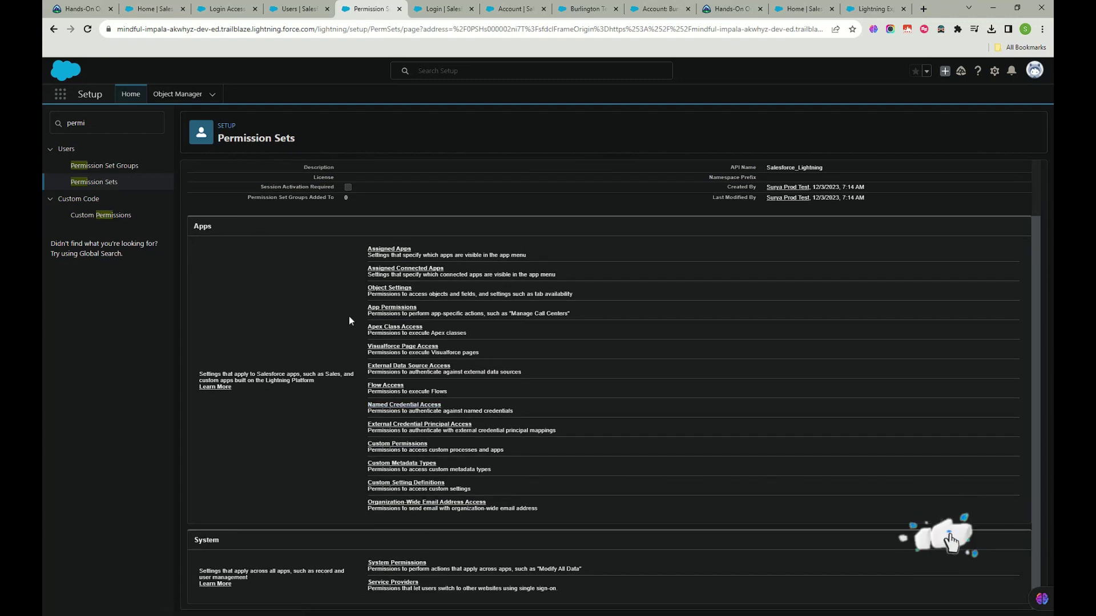
scroll(350, 176, "up", 1)
scroll(390, 547, "down", 1)
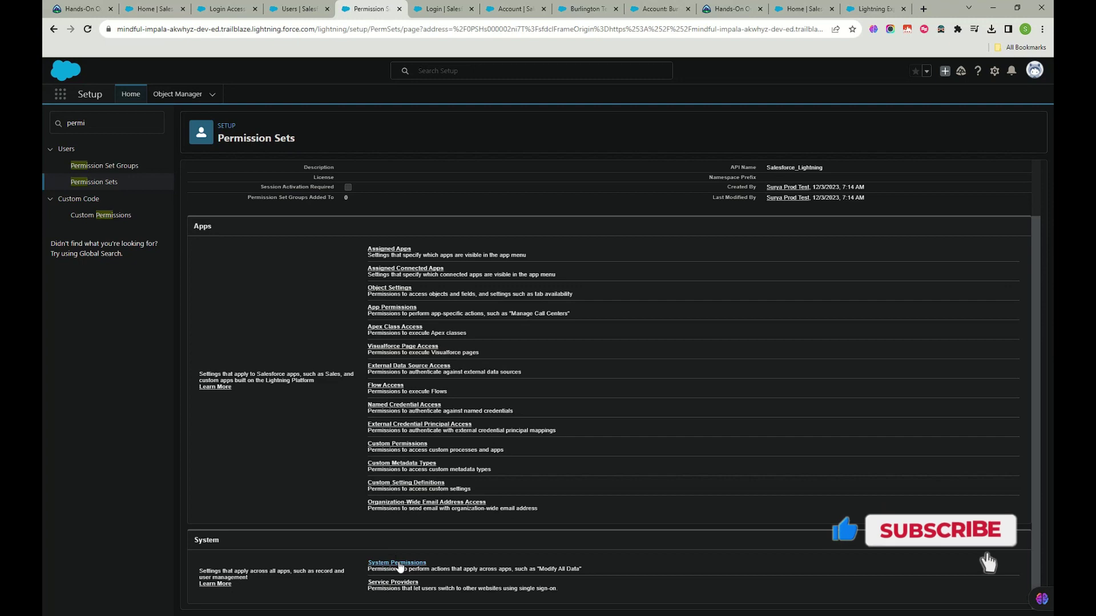
left_click(398, 563)
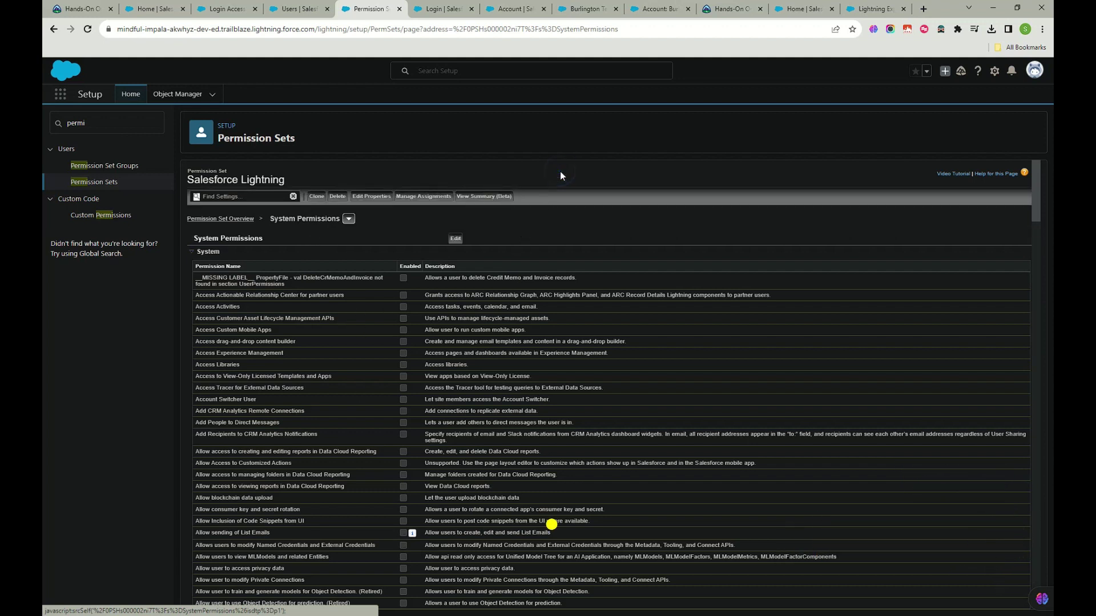
- Search the system permissions for "lightning" and examine the Lightning Experience User entry and its description
key("ctrl+f")
left_click(725, 47)
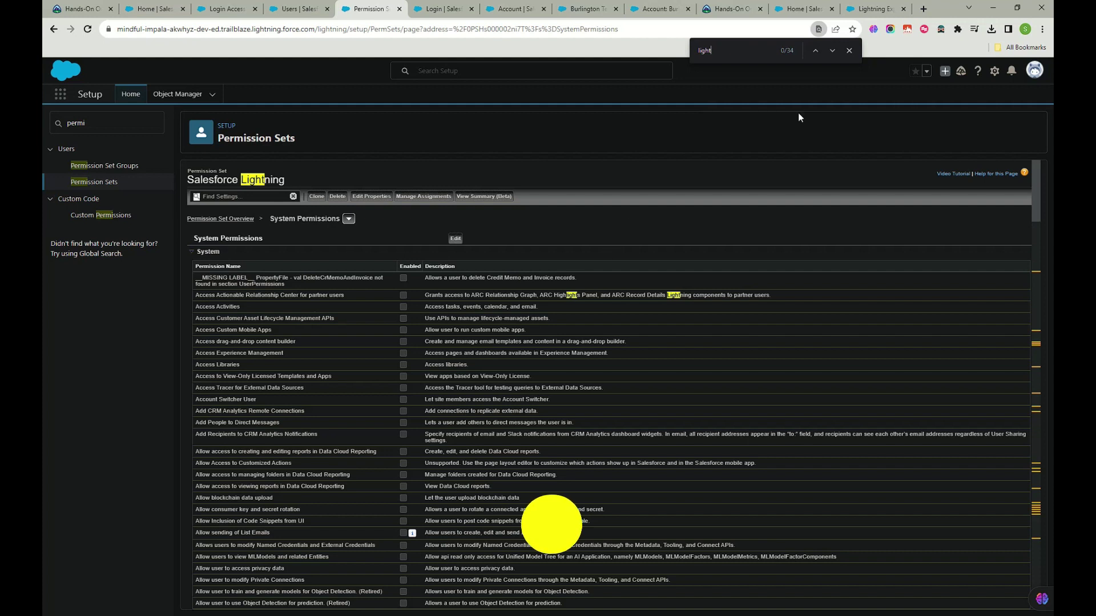
type("nu")
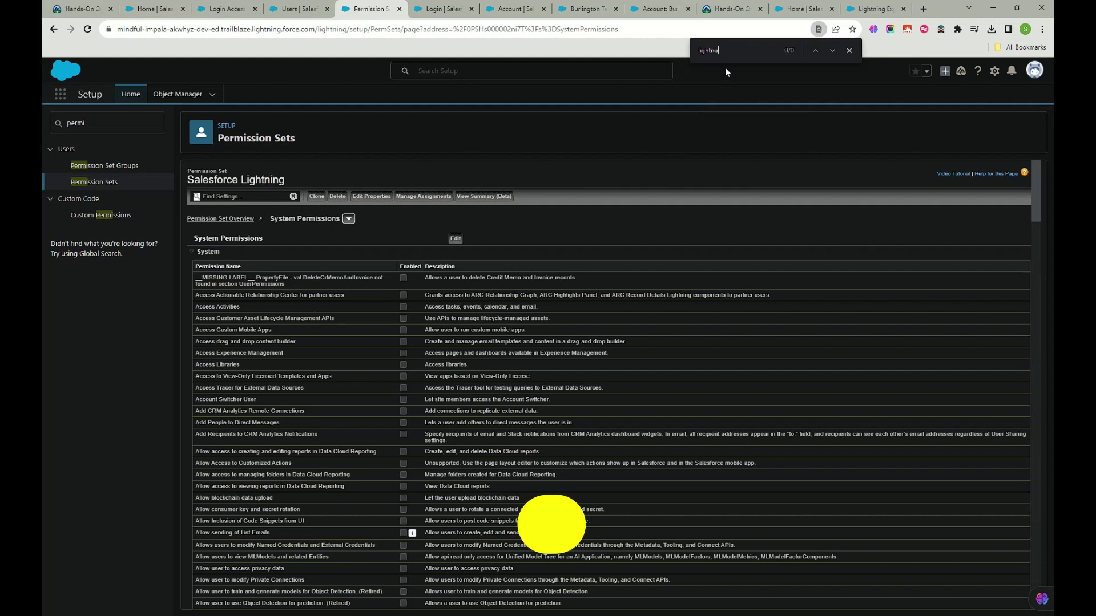
key("BackSpace")
type("ing")
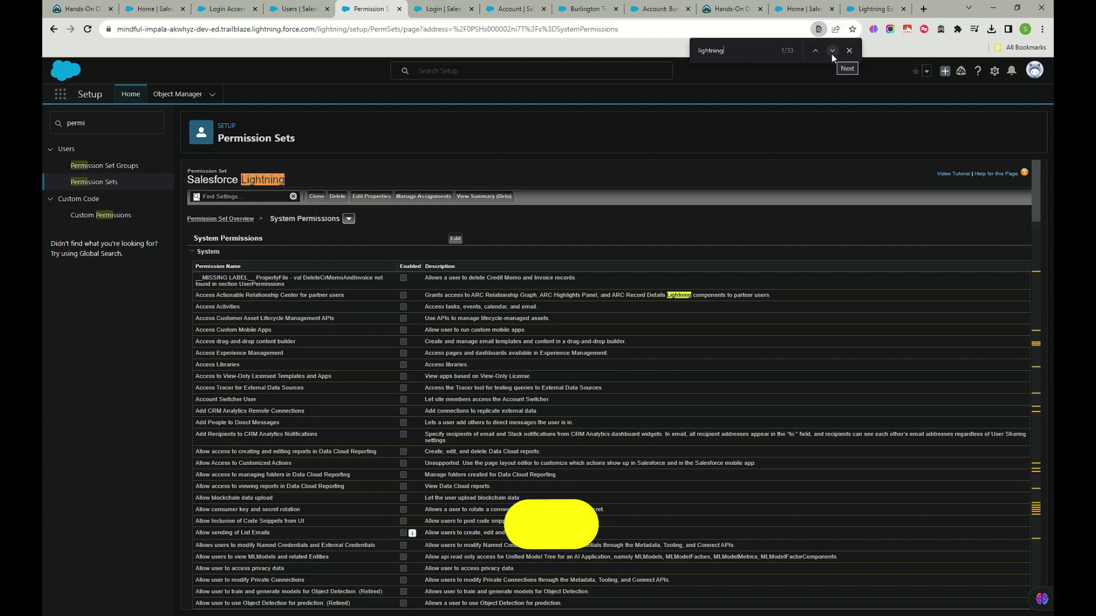
left_click(831, 51)
left_click(831, 51)
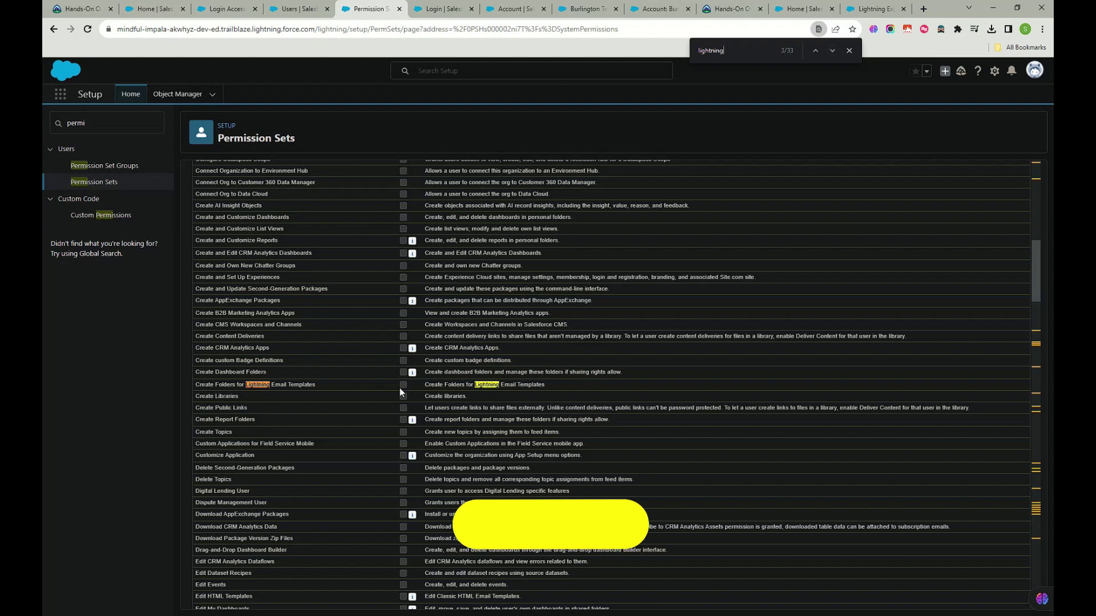
left_click(833, 50)
left_click(833, 51)
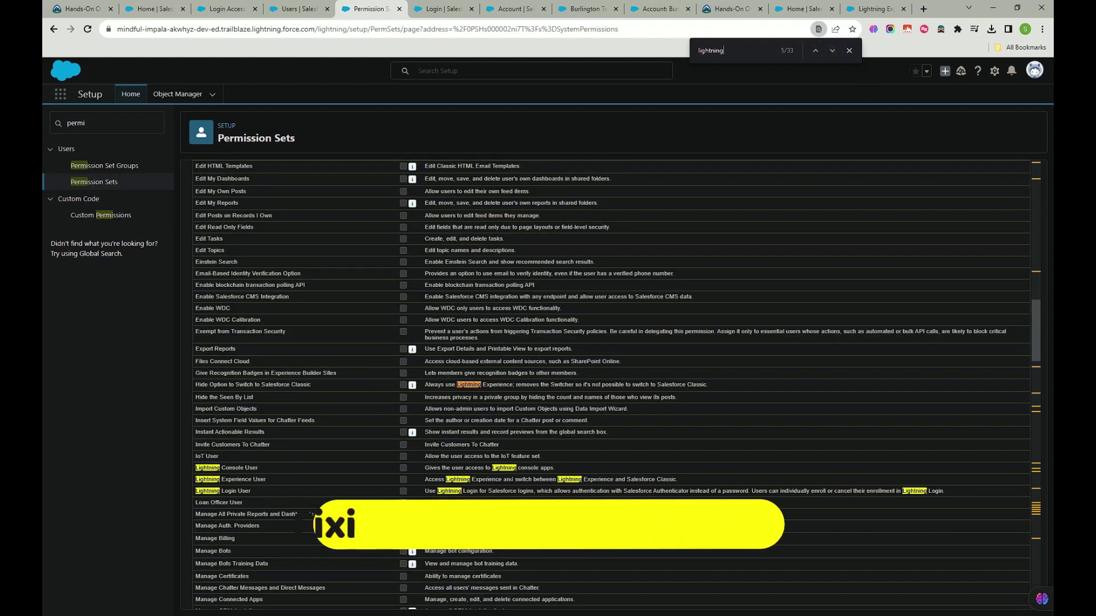
left_click_drag(692, 482, 380, 480)
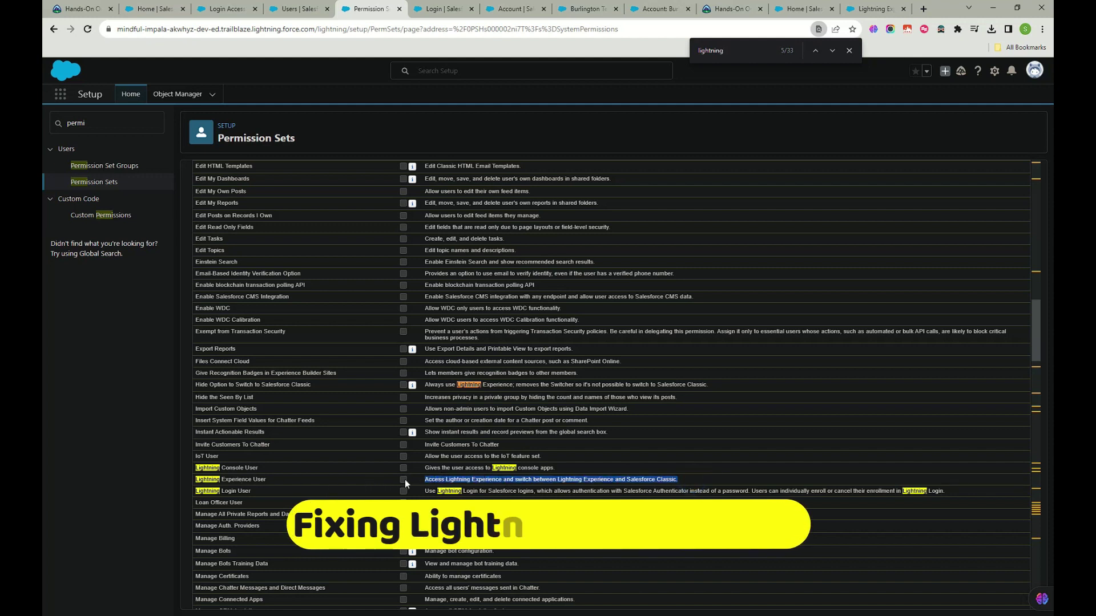
left_click(403, 494)
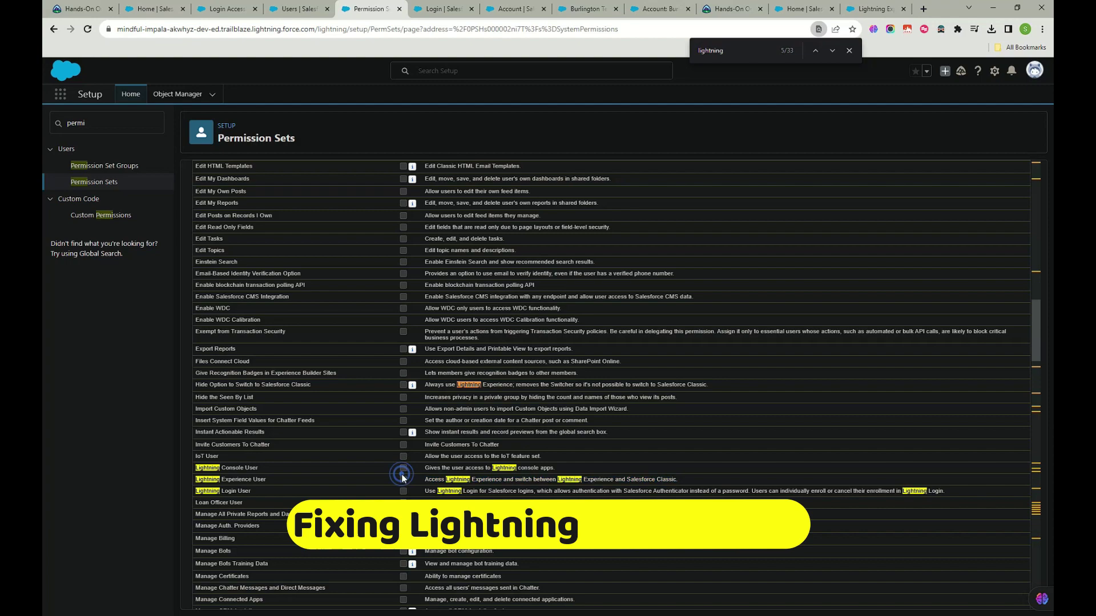
- Edit the system permissions and enable Lightning Experience User, Lightning Console User and Lightning Login User
scroll(404, 485, "up", 15)
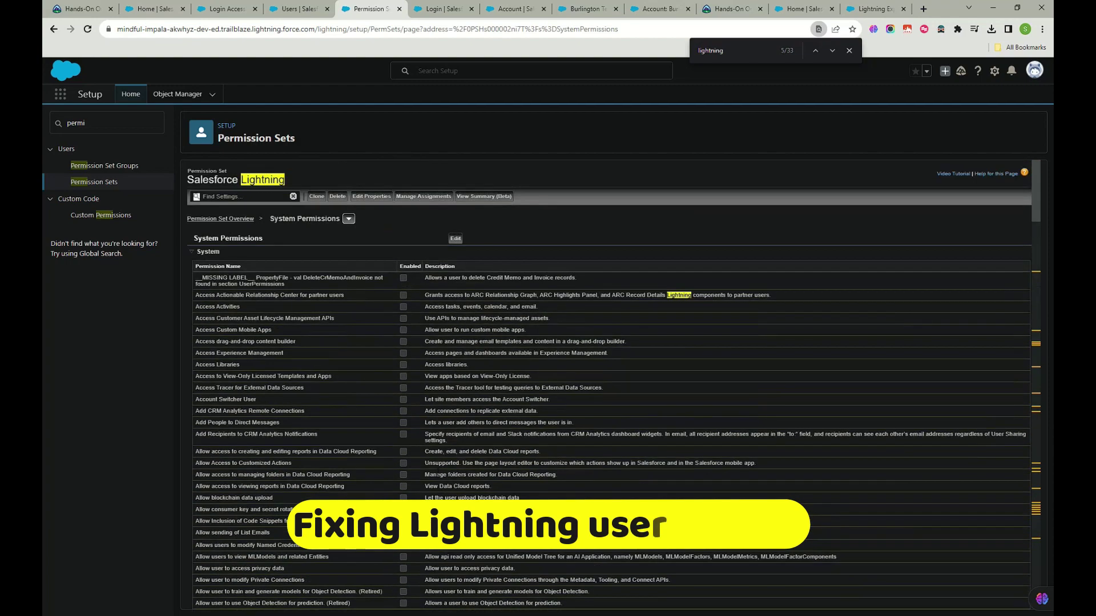
left_click(455, 239)
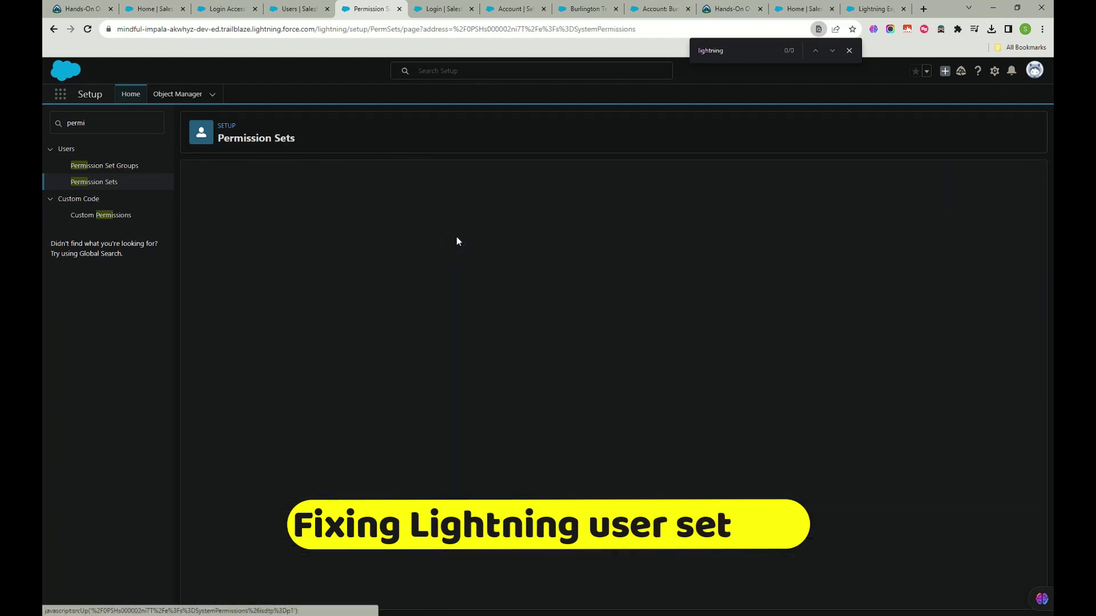
left_click(831, 50)
scroll(491, 427, "down", 15)
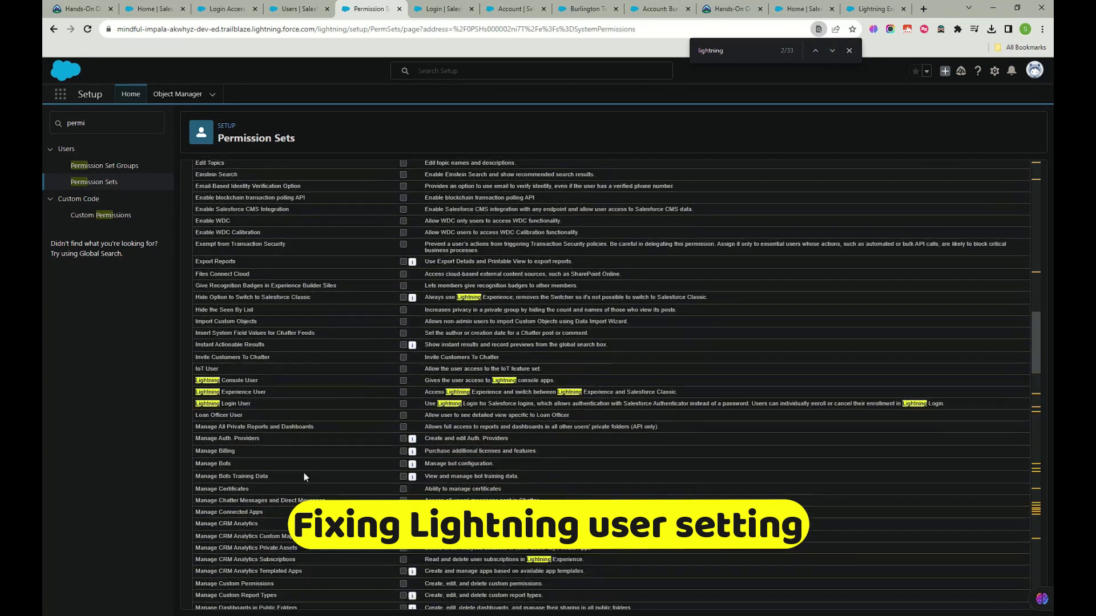
left_click(403, 392)
- Look through the remaining system permissions, then save and confirm the permission changes
scroll(460, 438, "down", 5)
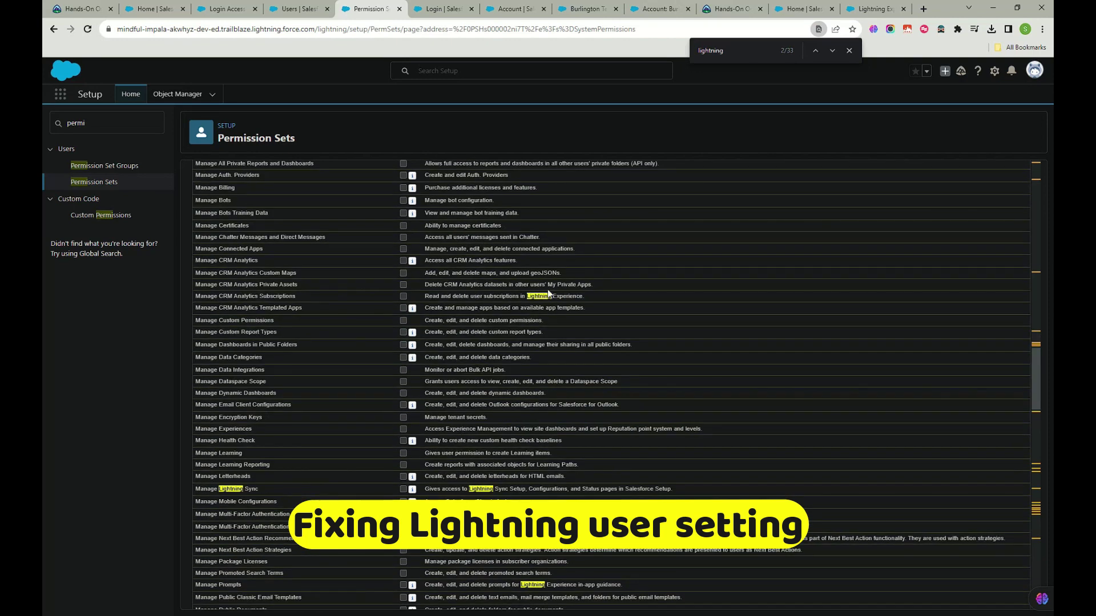
scroll(584, 259, "down", 4)
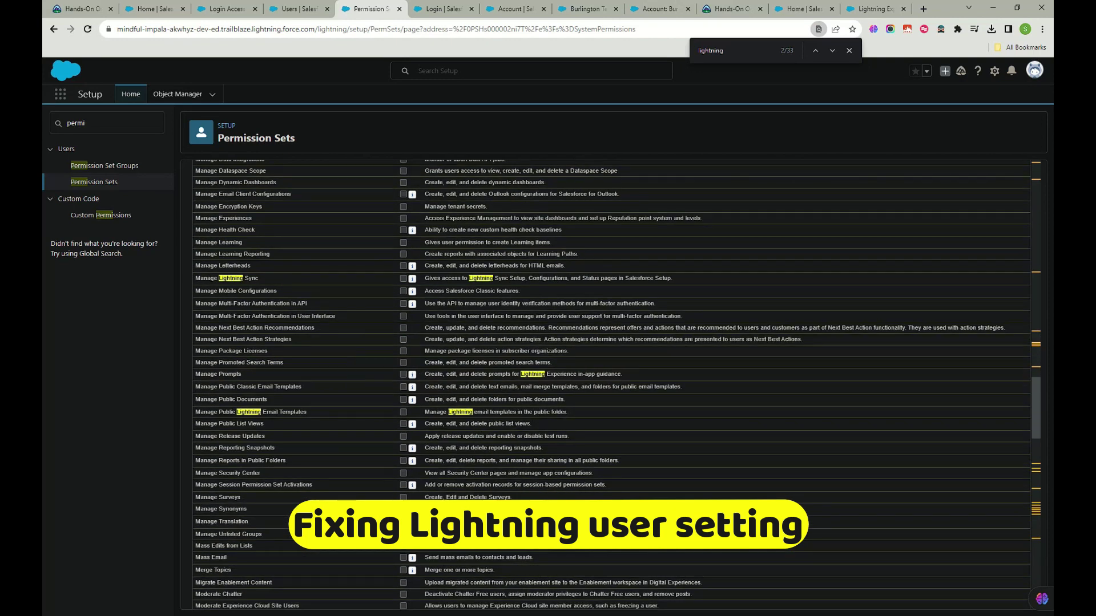
scroll(413, 403, "down", 15)
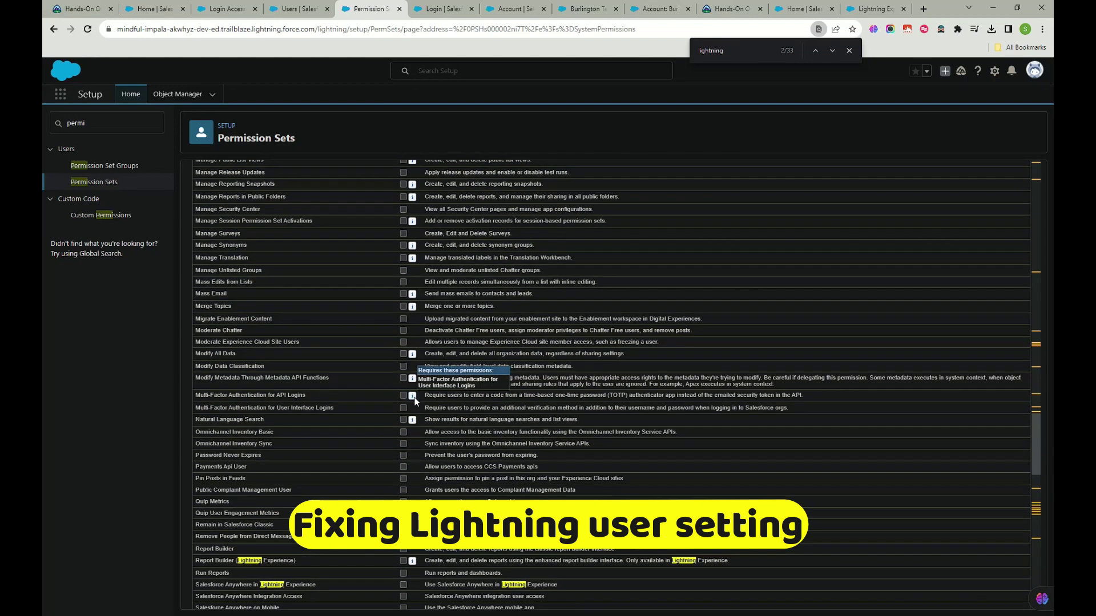
scroll(415, 401, "down", 5)
scroll(415, 401, "up", 4)
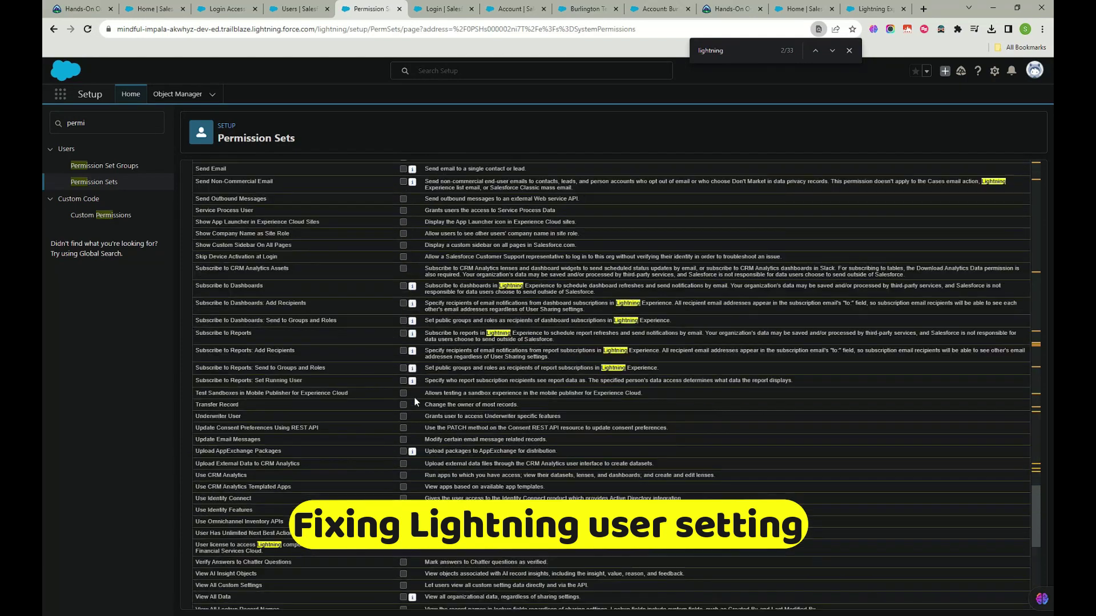
scroll(416, 385, "up", 20)
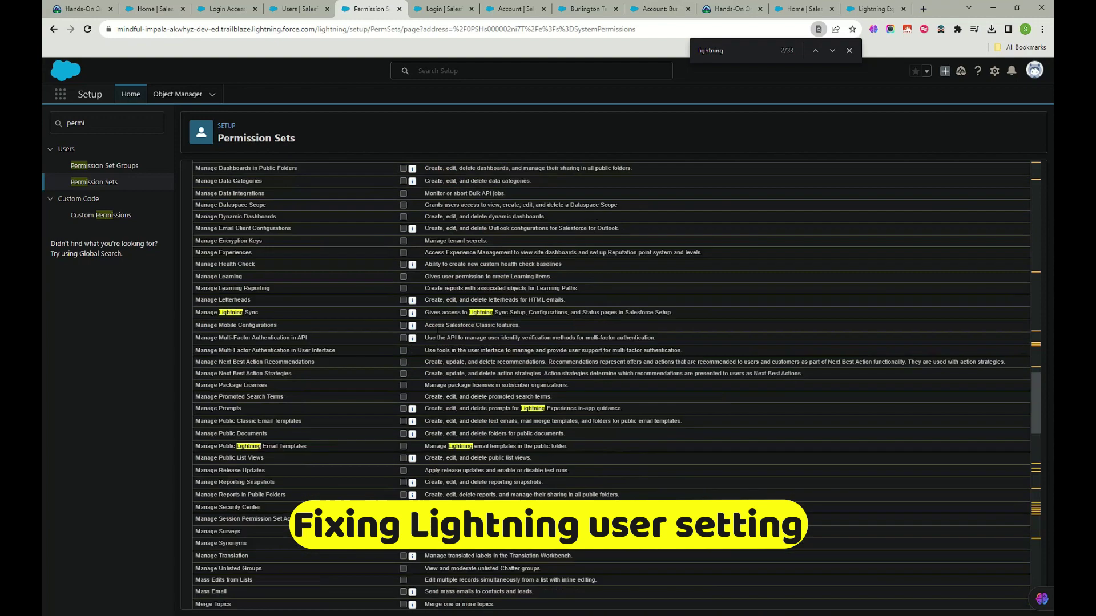
left_click(455, 241)
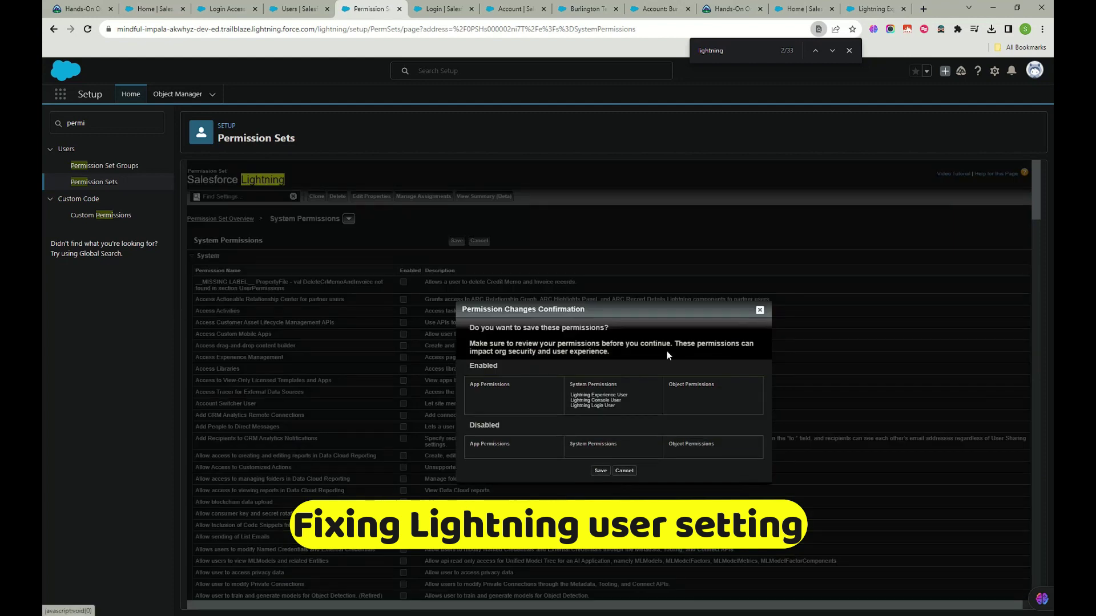
left_click(600, 471)
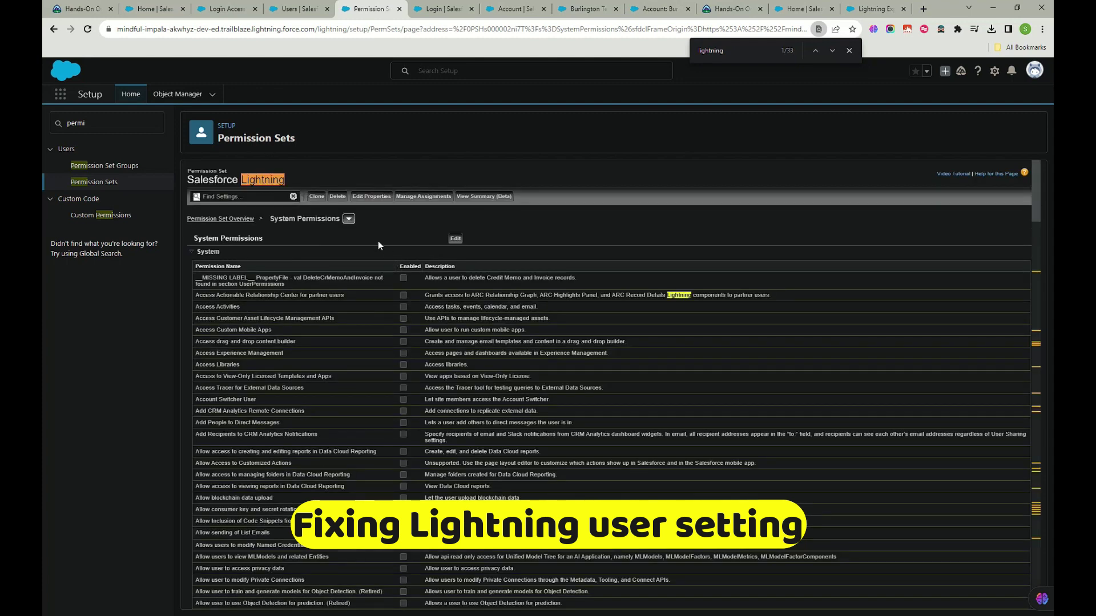
- Assign the Salesforce Lightning permission set to all users in the list, then select all of its current assignments
left_click(424, 195)
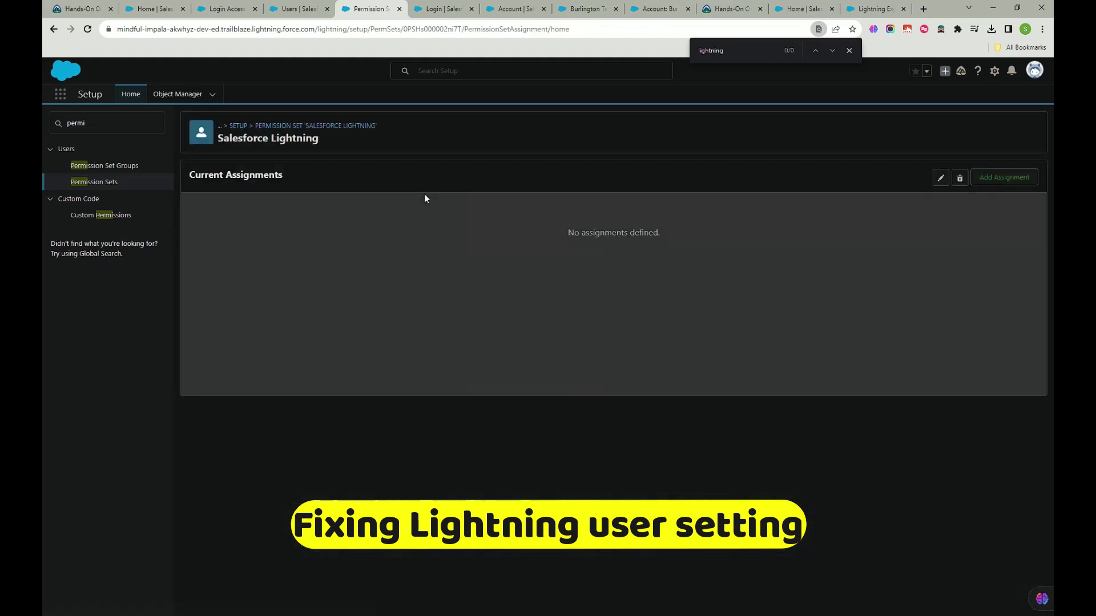
left_click(1008, 177)
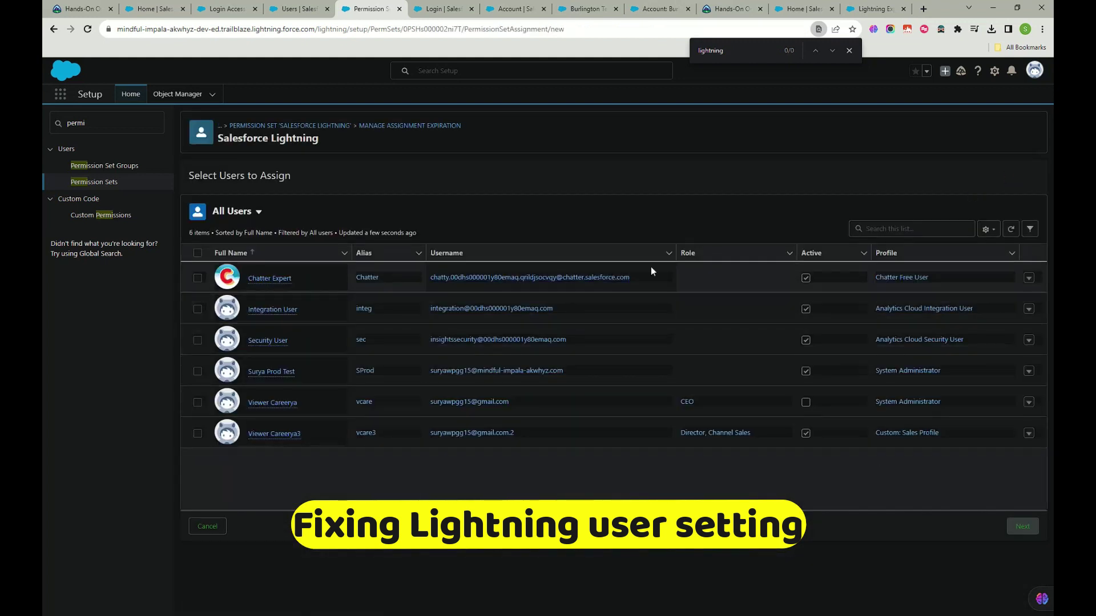
left_click(197, 253)
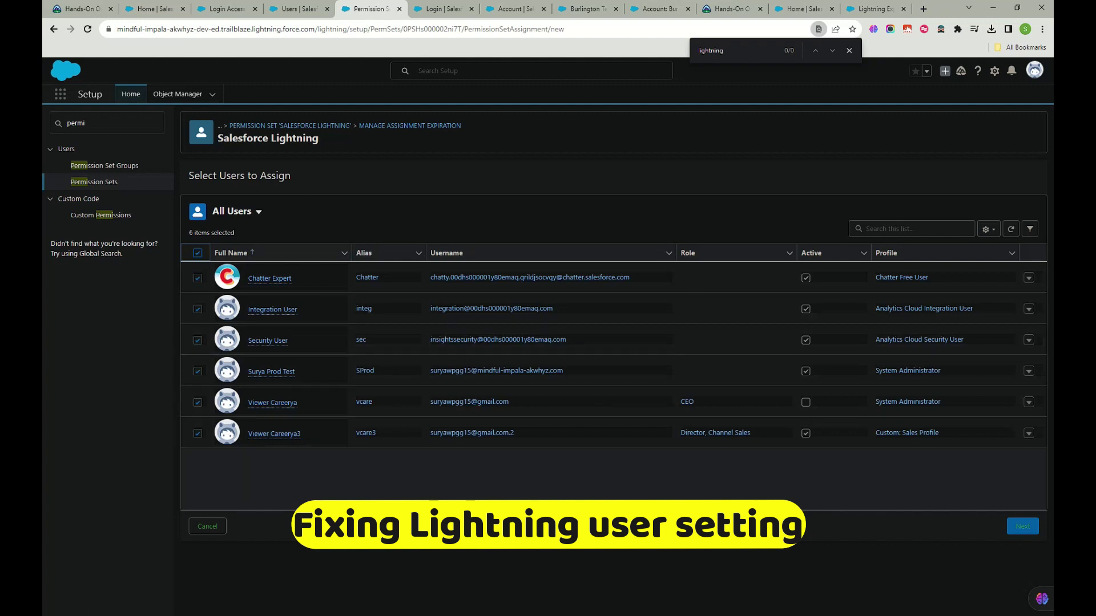
left_click(1024, 528)
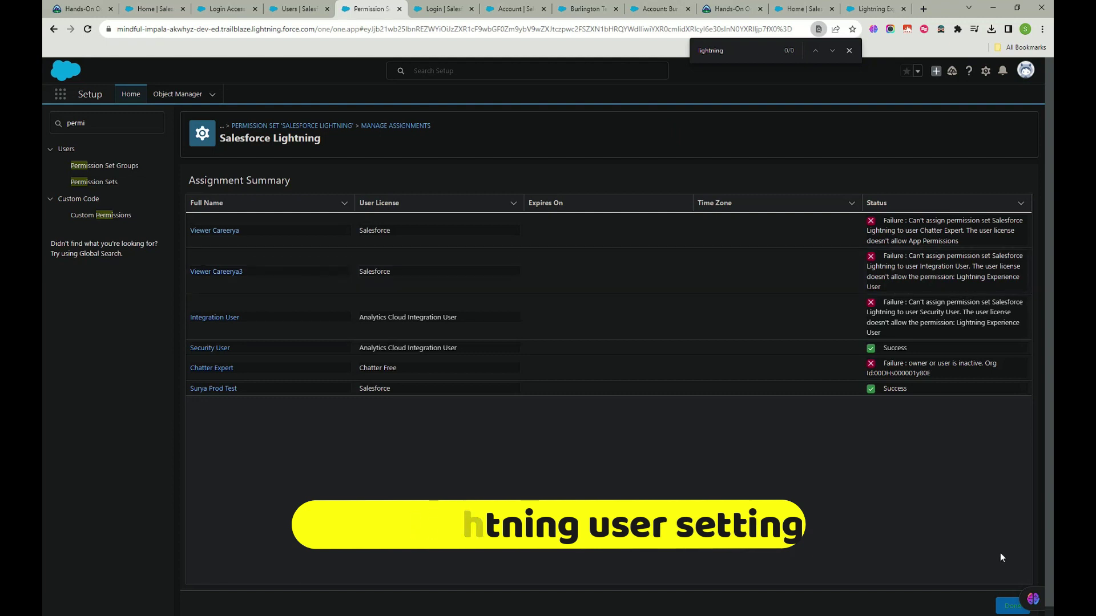
left_click(1006, 607)
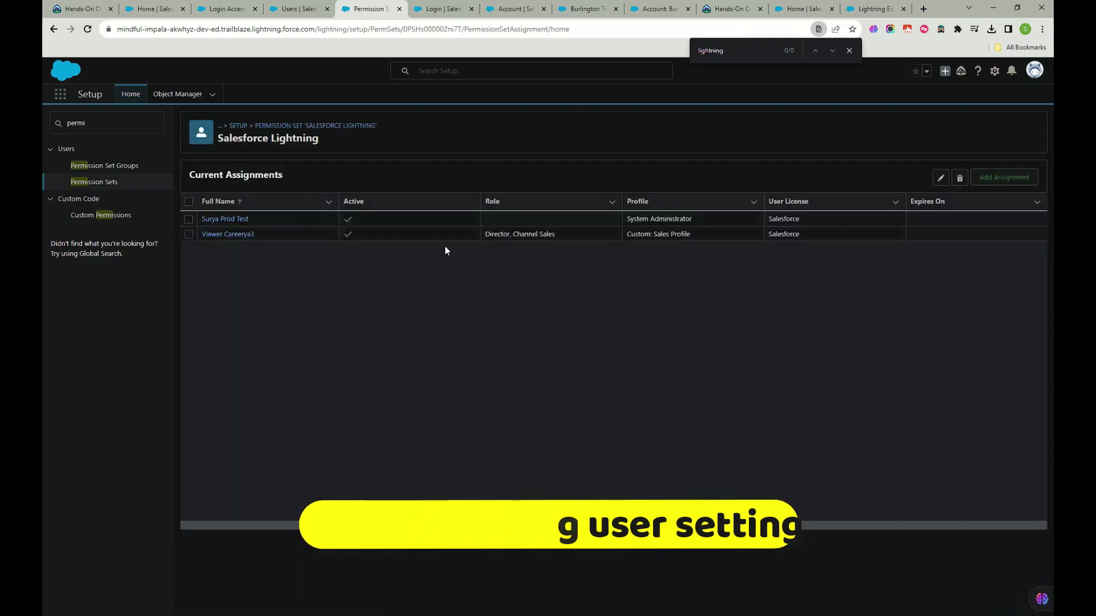
left_click(189, 202)
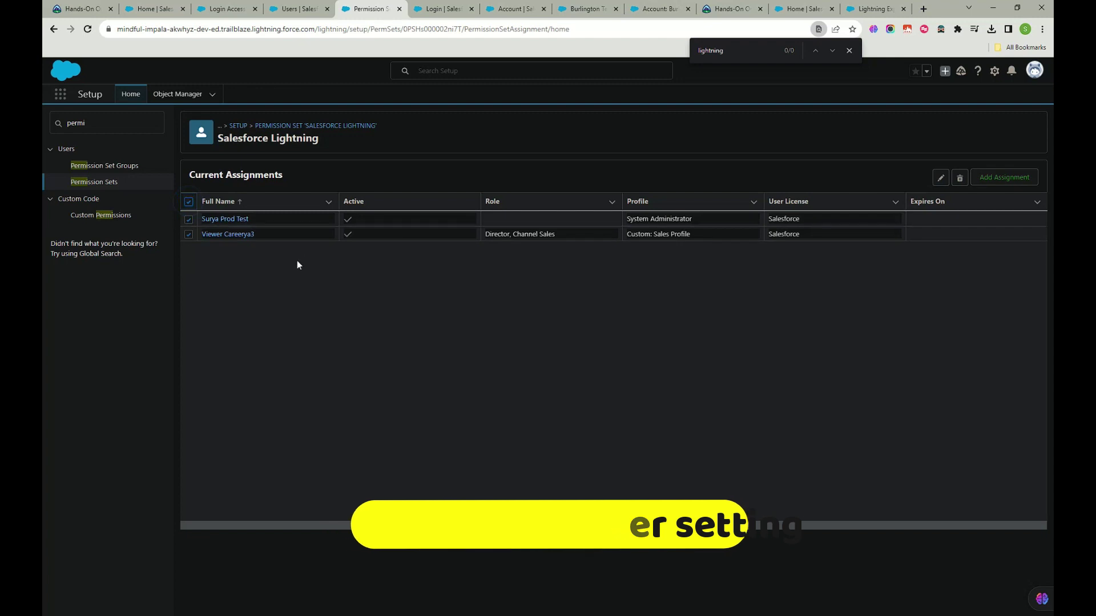
left_click(994, 178)
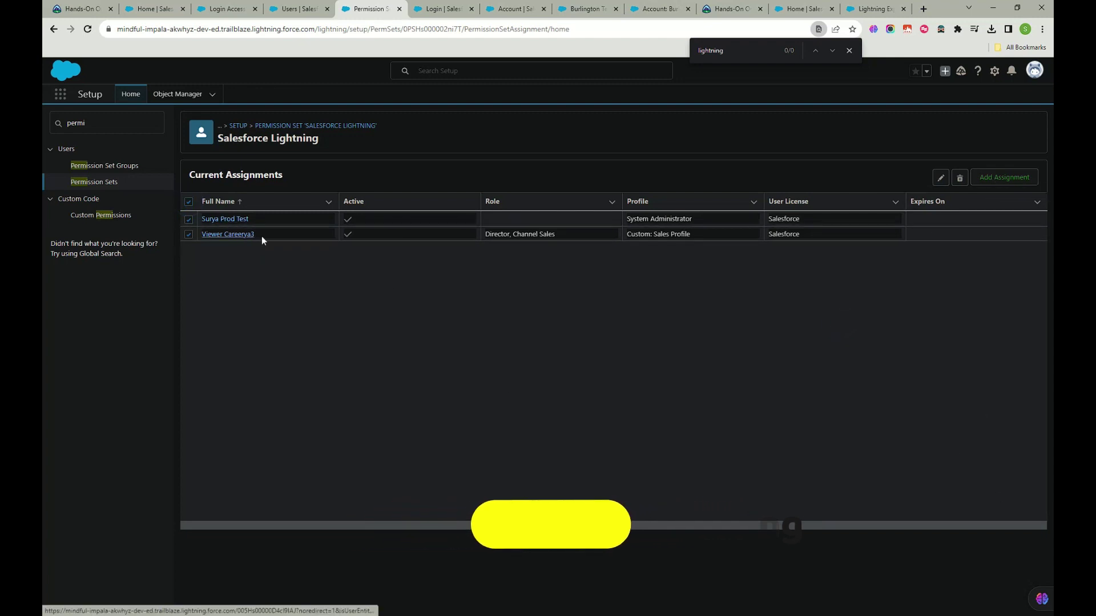
left_click(801, 11)
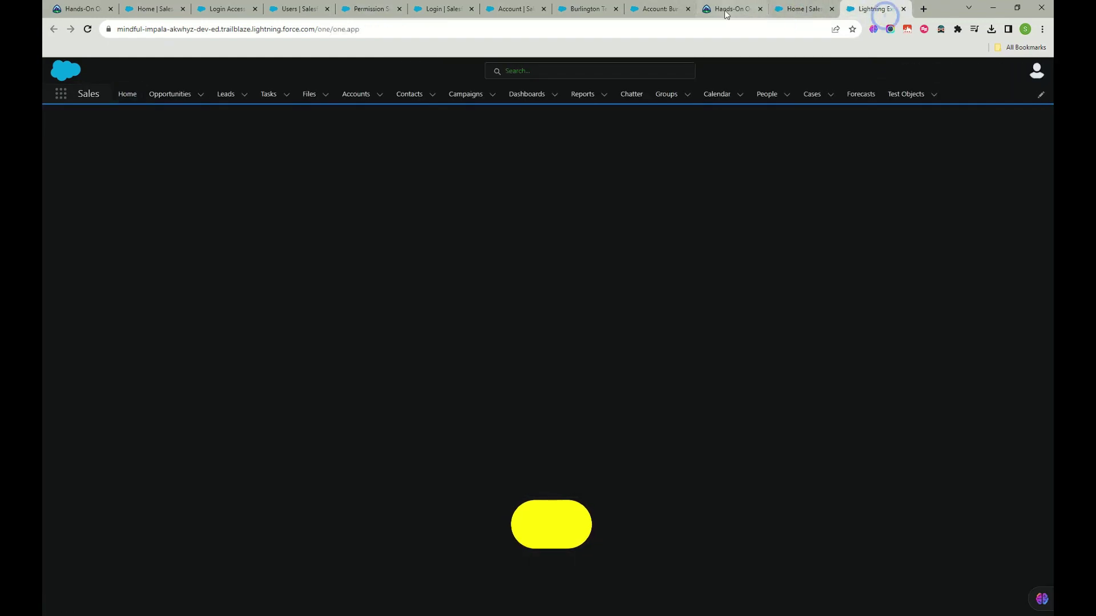
left_click(721, 9)
- Find the Salesforce Inspector reloaded extension through a web search in a new tab and open its Chrome Web Store page
left_click(923, 9)
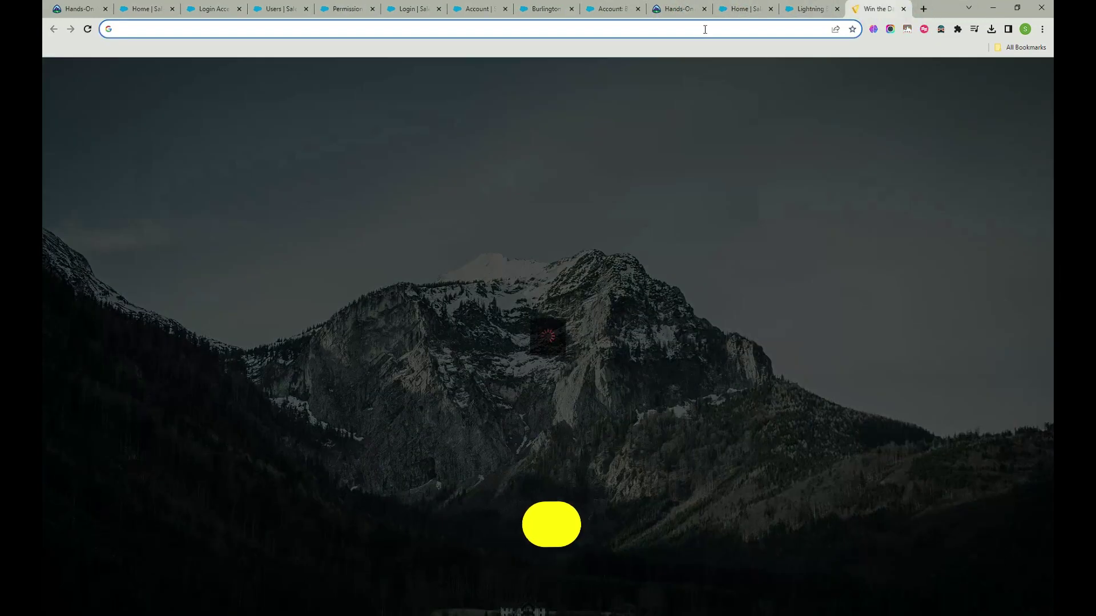
left_click(705, 26)
type("salesfor")
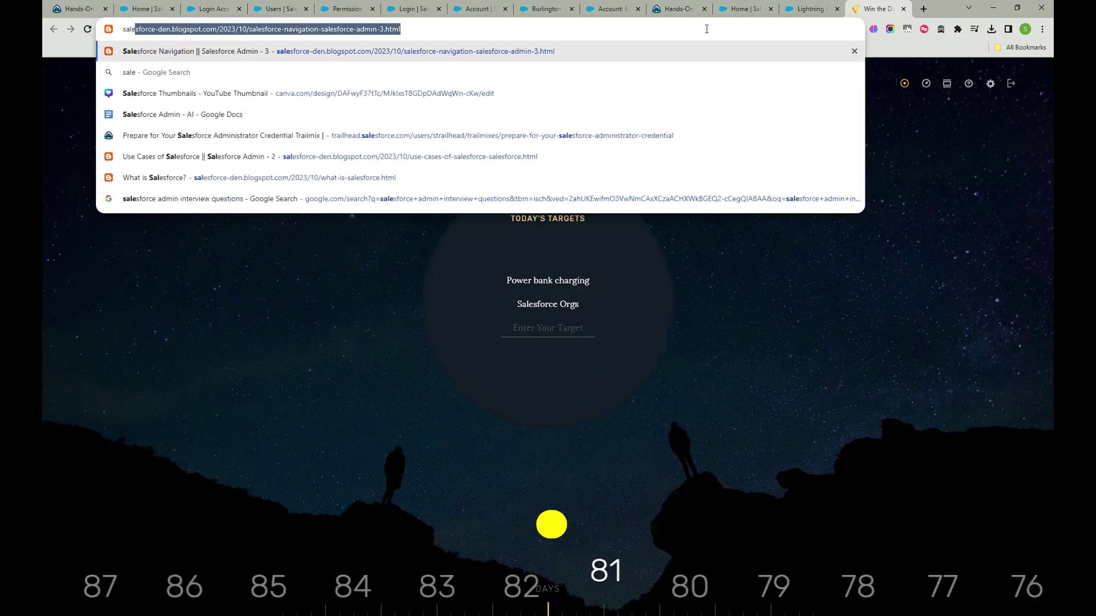
type("ce ins")
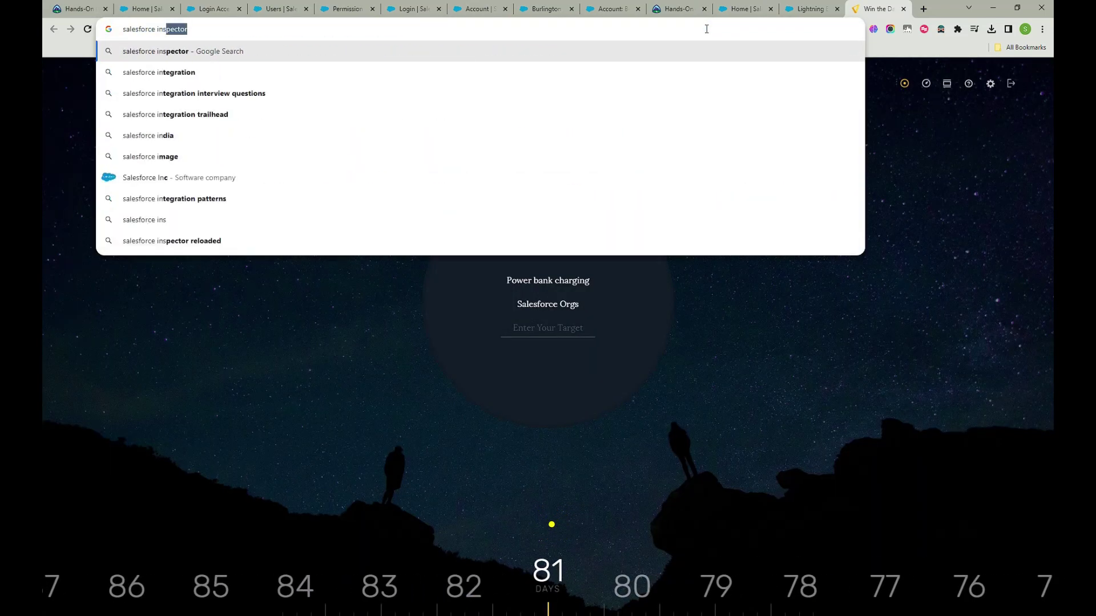
key("Down")
key("Down")
key("Return")
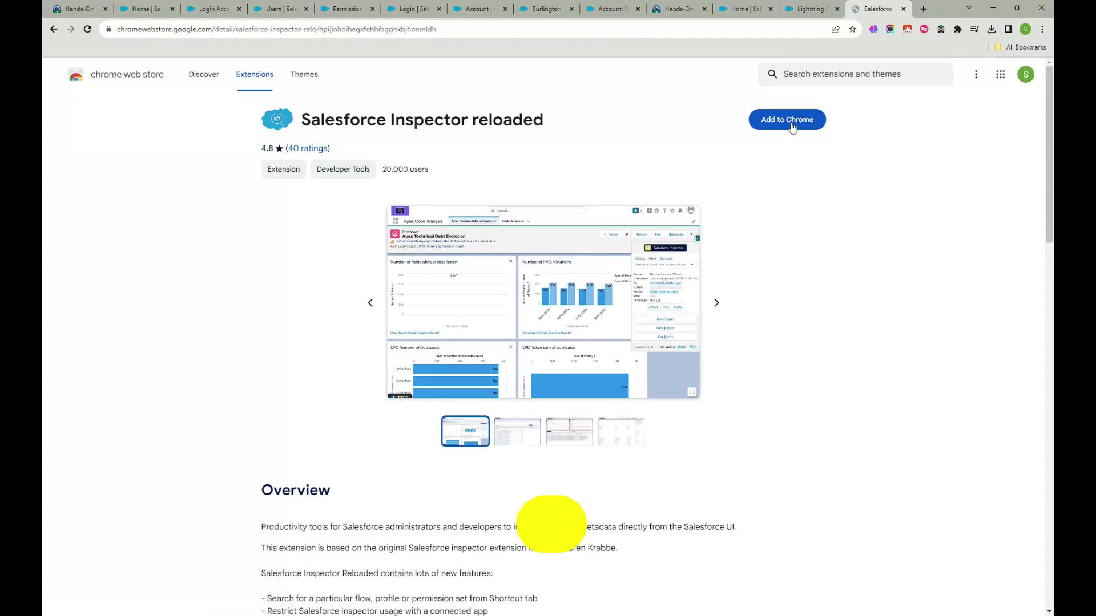
- Install the Salesforce Inspector reloaded extension in Chrome and dismiss the installation notice
left_click(792, 125)
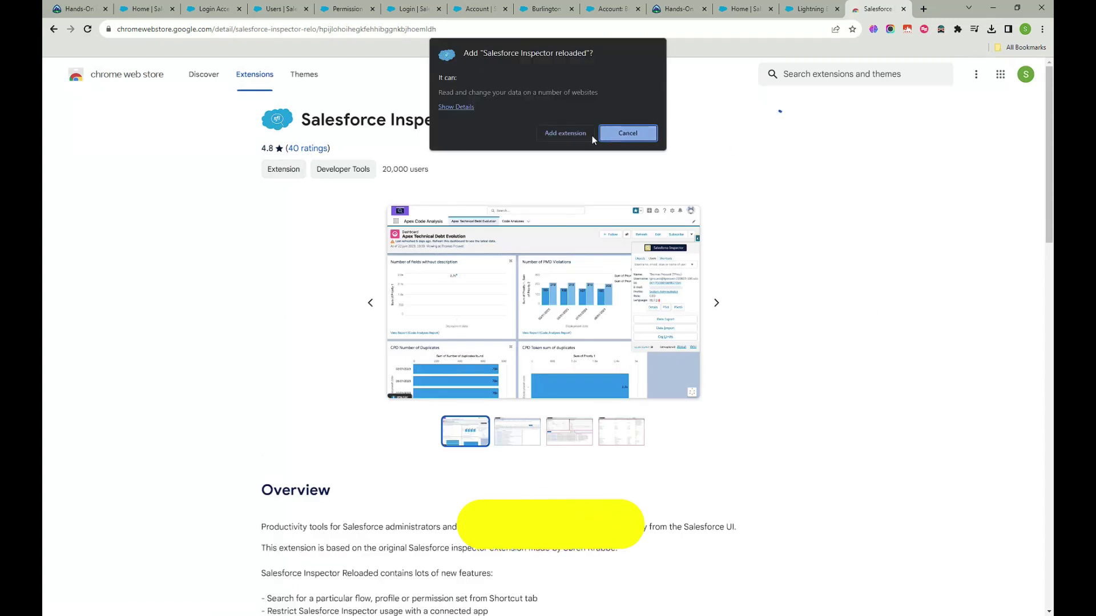
left_click(557, 134)
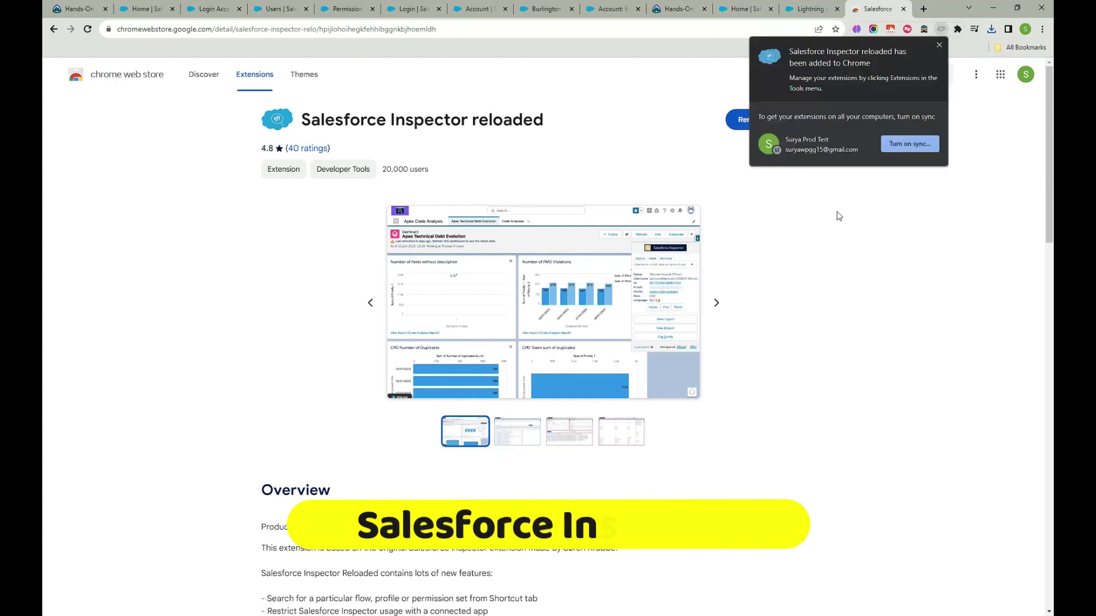
left_click(938, 47)
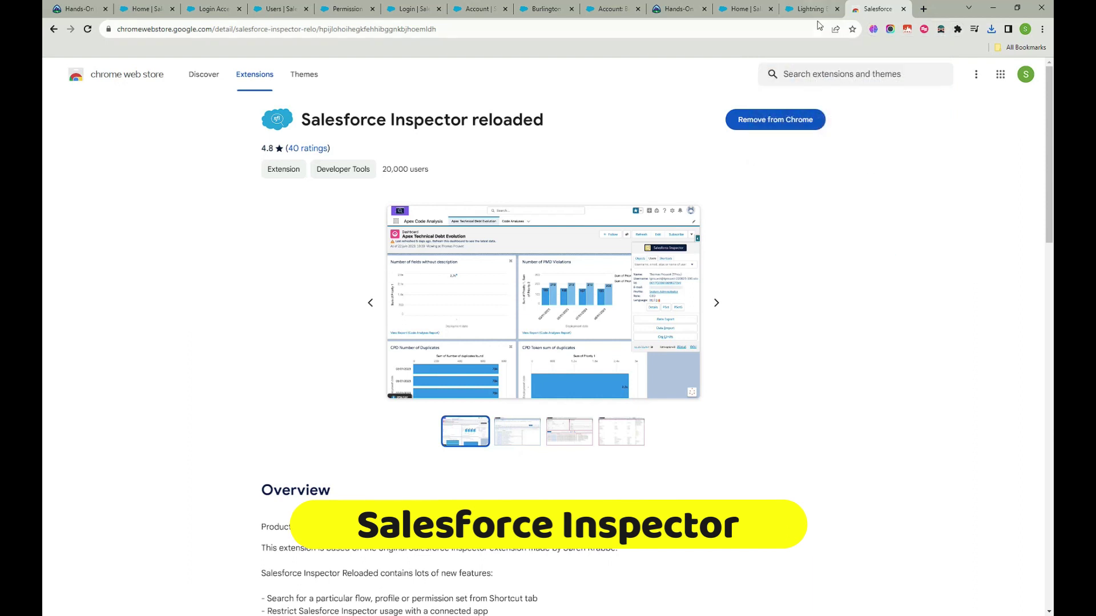
- Reload the playground's Sales home page and look up the Custom: Sales Profile user in Salesforce Inspector by searching users for "vi"
left_click(810, 9)
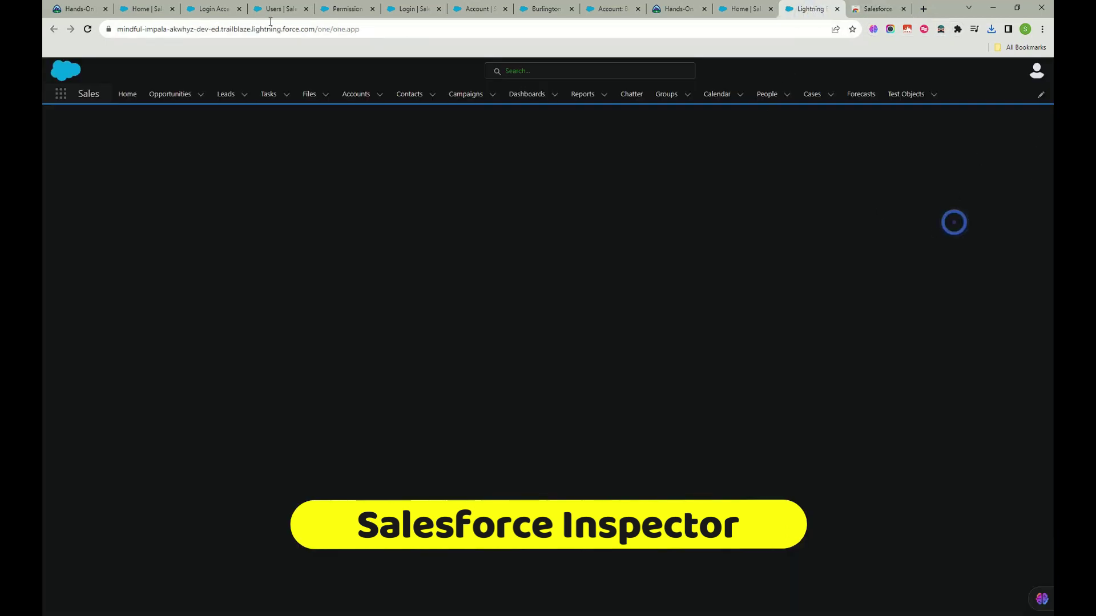
left_click(88, 31)
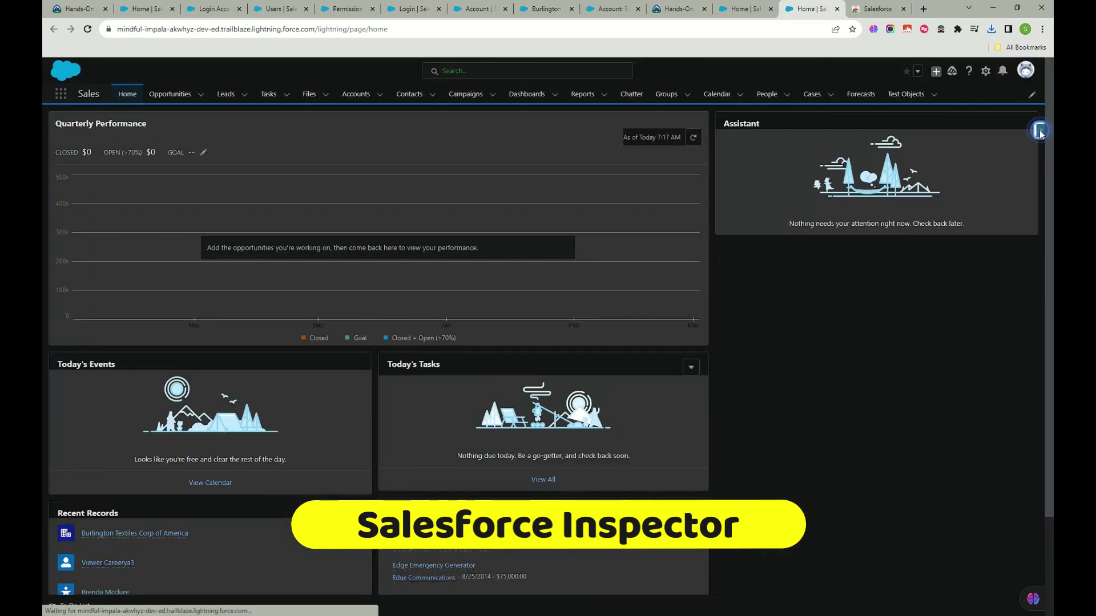
left_click(1039, 131)
left_click(943, 175)
type("vi")
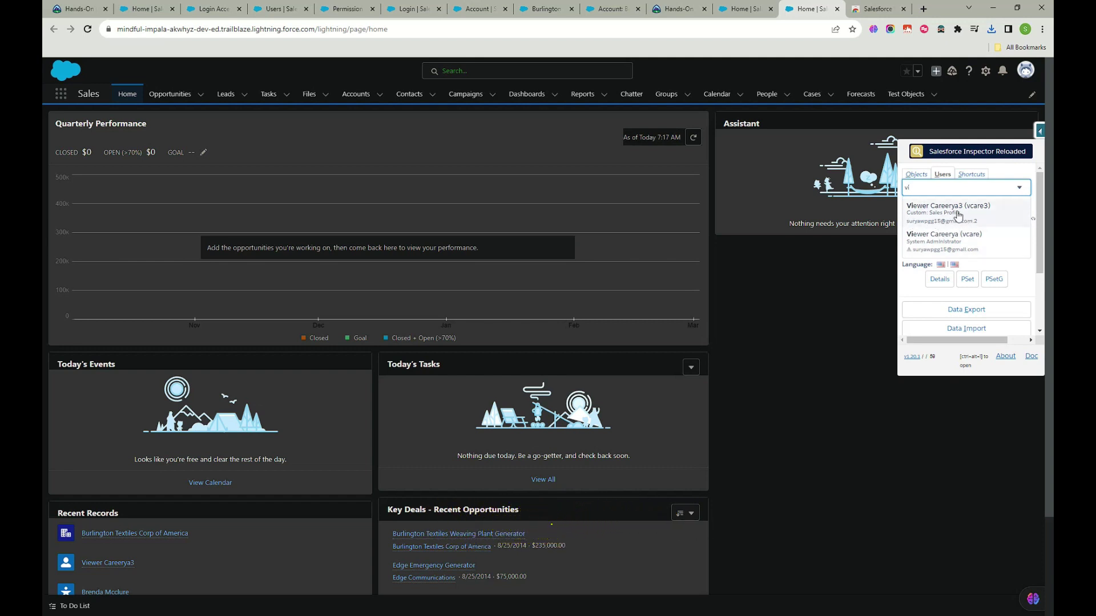
left_click(959, 215)
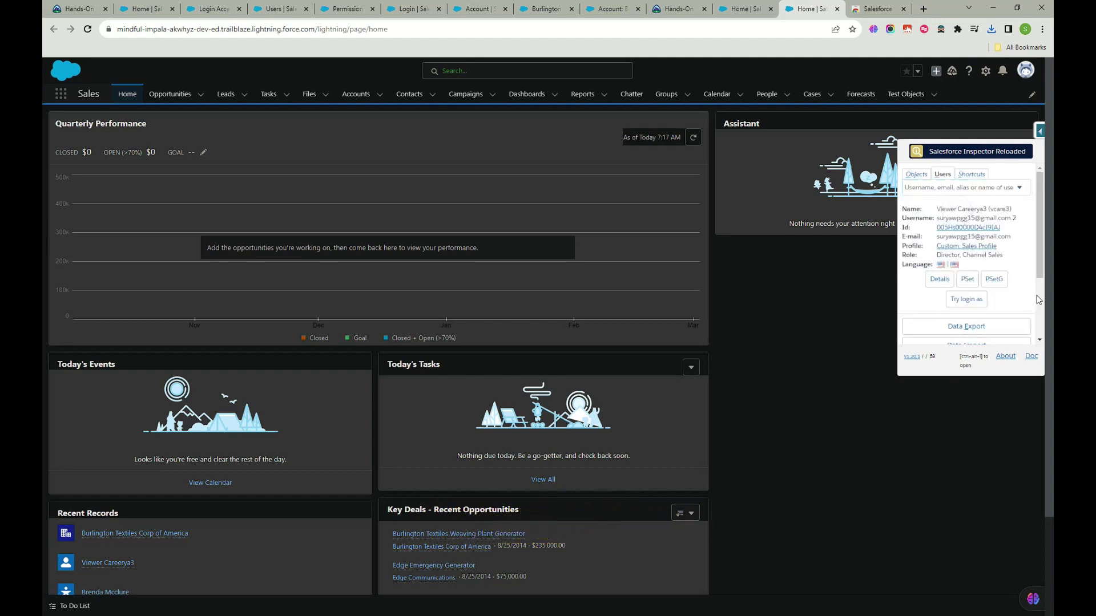
- Open the sales user's permission set assignments and user detail page from Salesforce Inspector, review both and close them
left_click(966, 281)
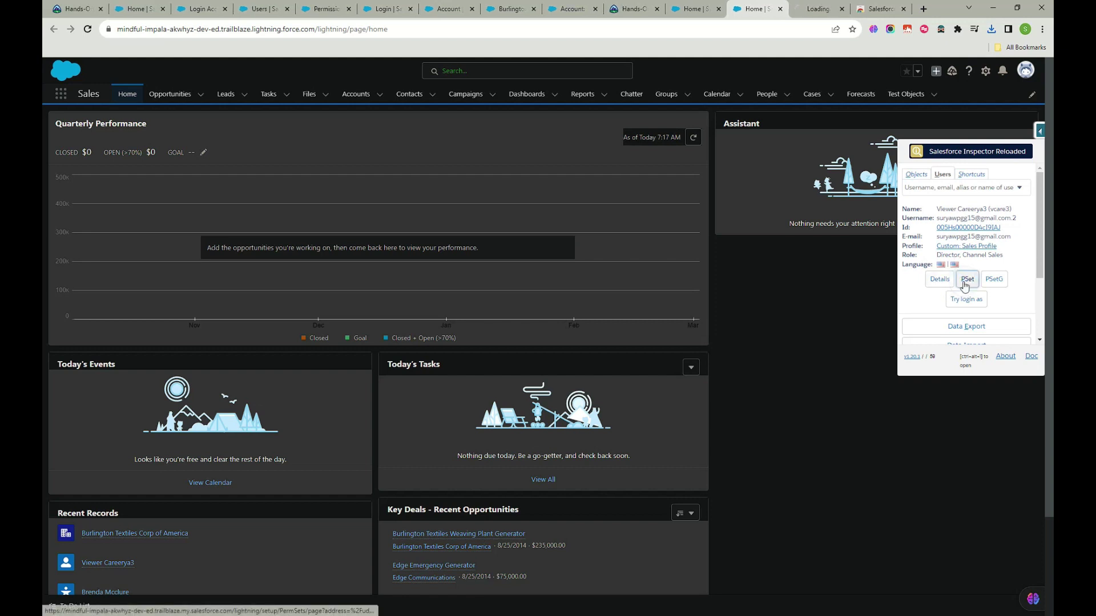
left_click(939, 281)
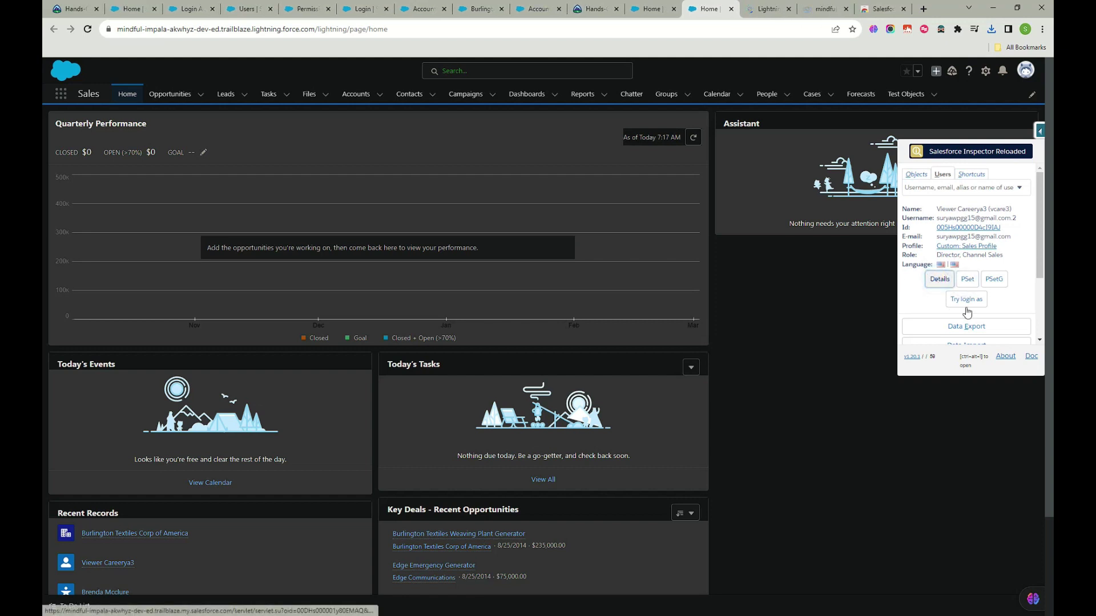
left_click(767, 11)
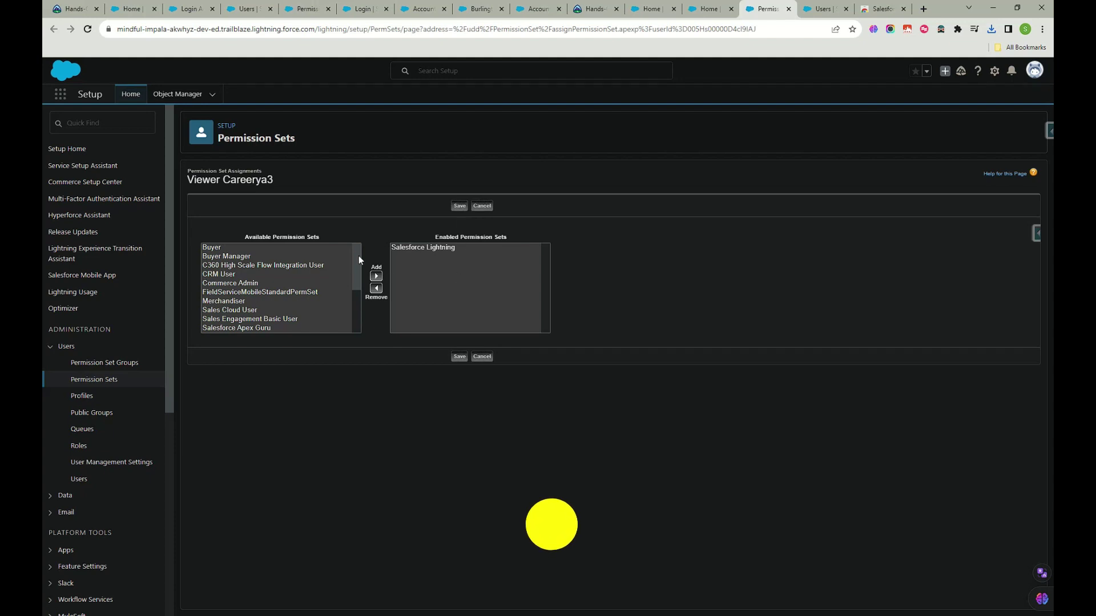
left_click(789, 10)
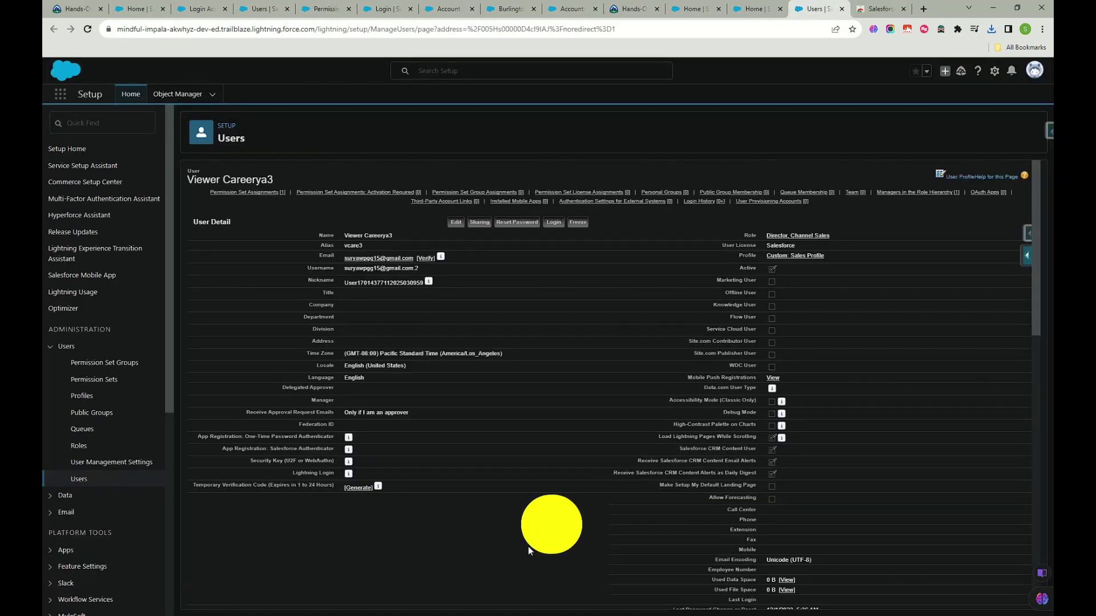
left_click(842, 9)
- Log in as the sales user from Salesforce Inspector and open the details of the Burlington Textiles Corp of America account
left_click(963, 301)
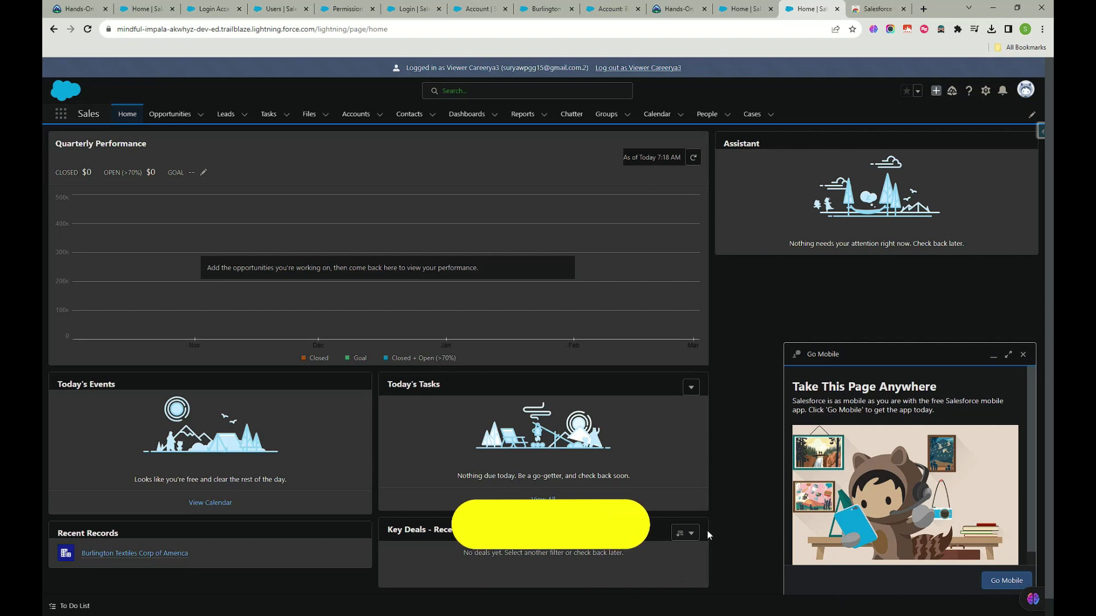
left_click(356, 114)
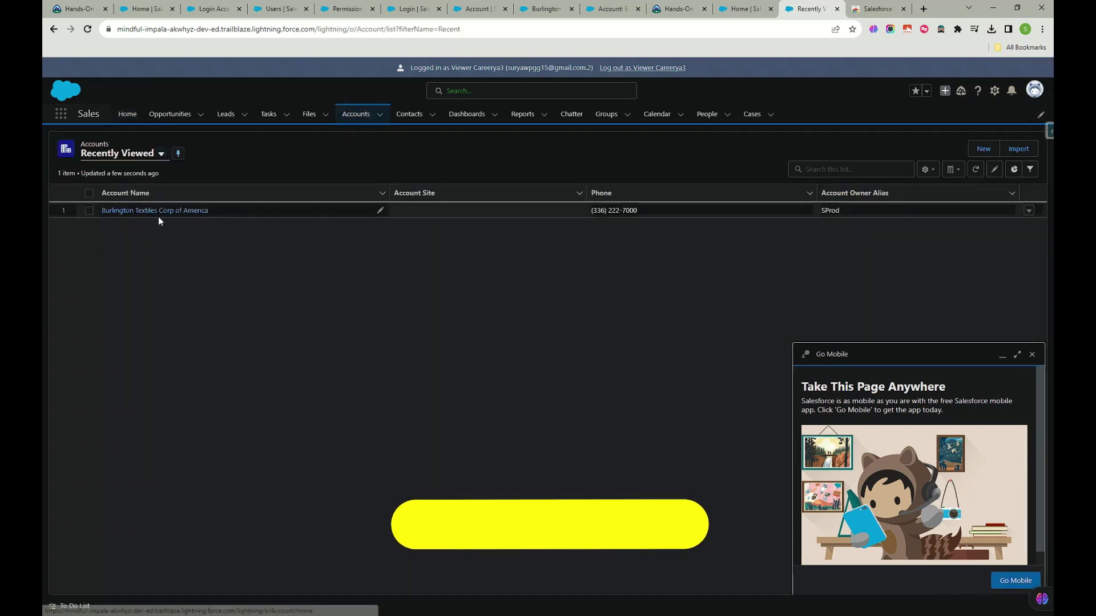
left_click(161, 212)
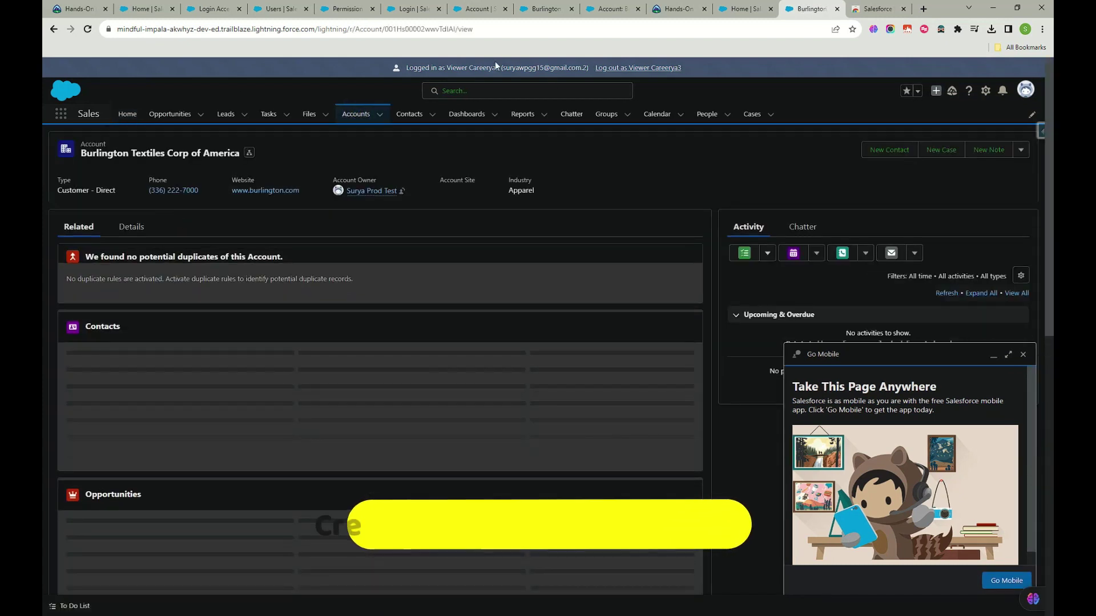
left_click_drag(547, 68, 462, 68)
left_click(137, 231)
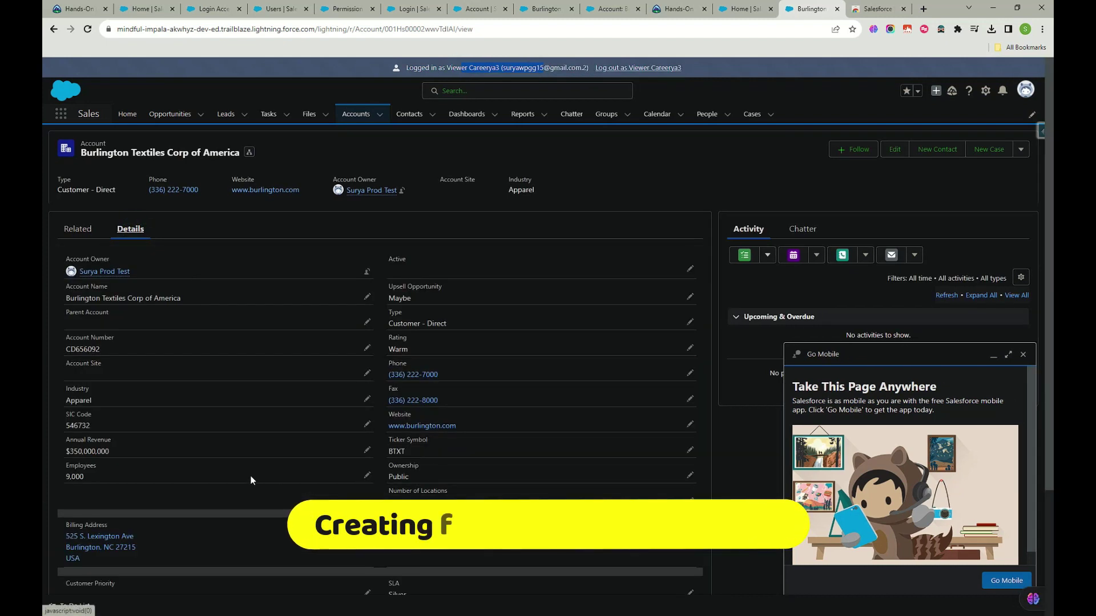
- Arrange the browser tabs so the administrator's and the sales user's Burlington account pages sit next to each other
left_click(544, 9)
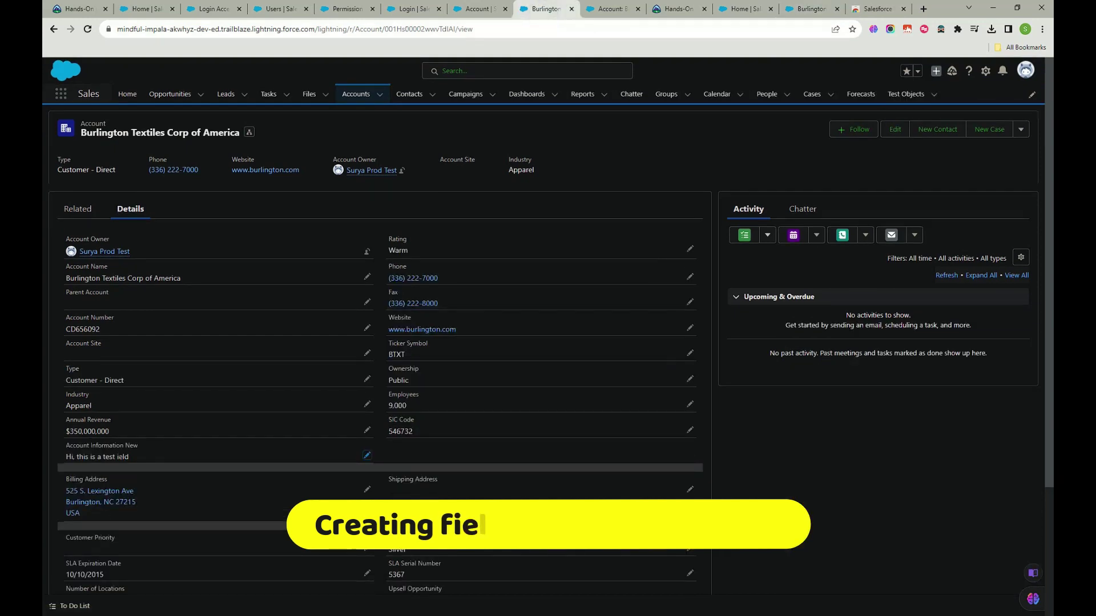
left_click(728, 8)
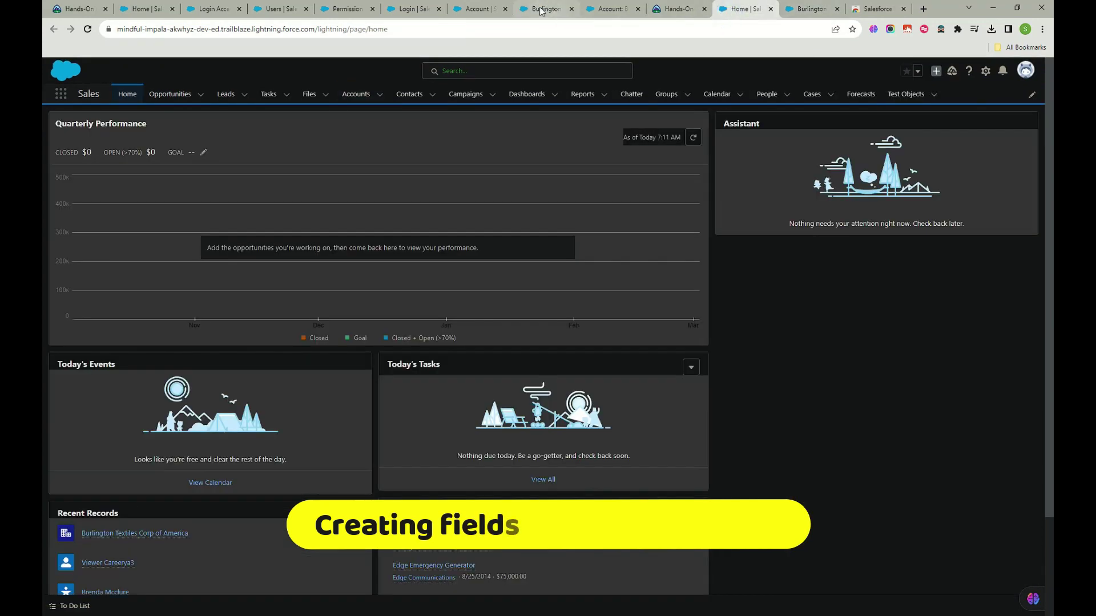
left_click_drag(543, 8, 682, 10)
left_click(811, 9)
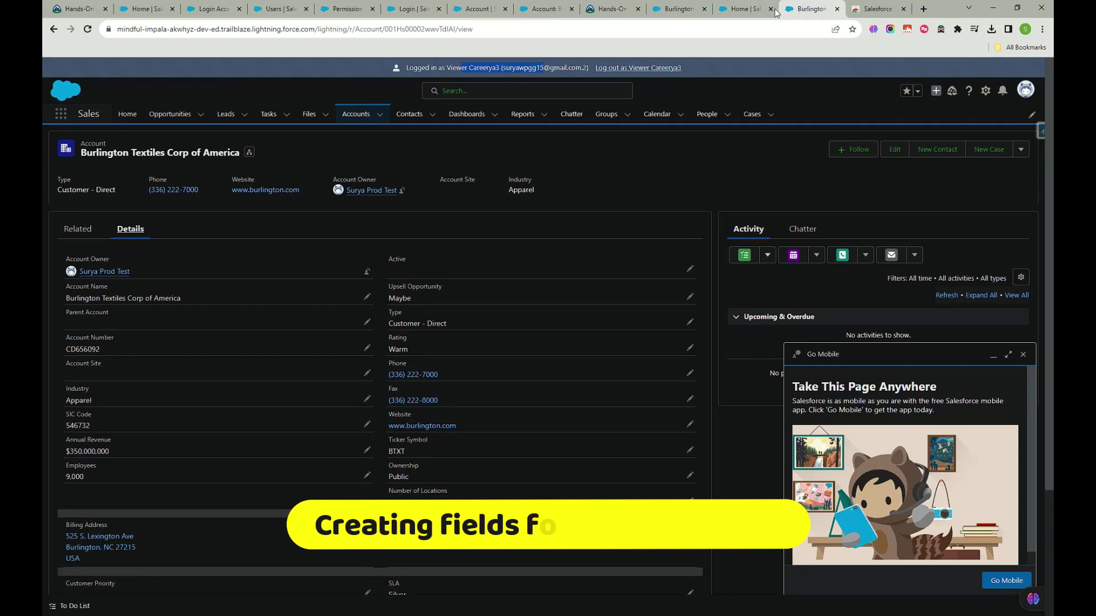
left_click(715, 12)
left_click_drag(811, 9, 746, 8)
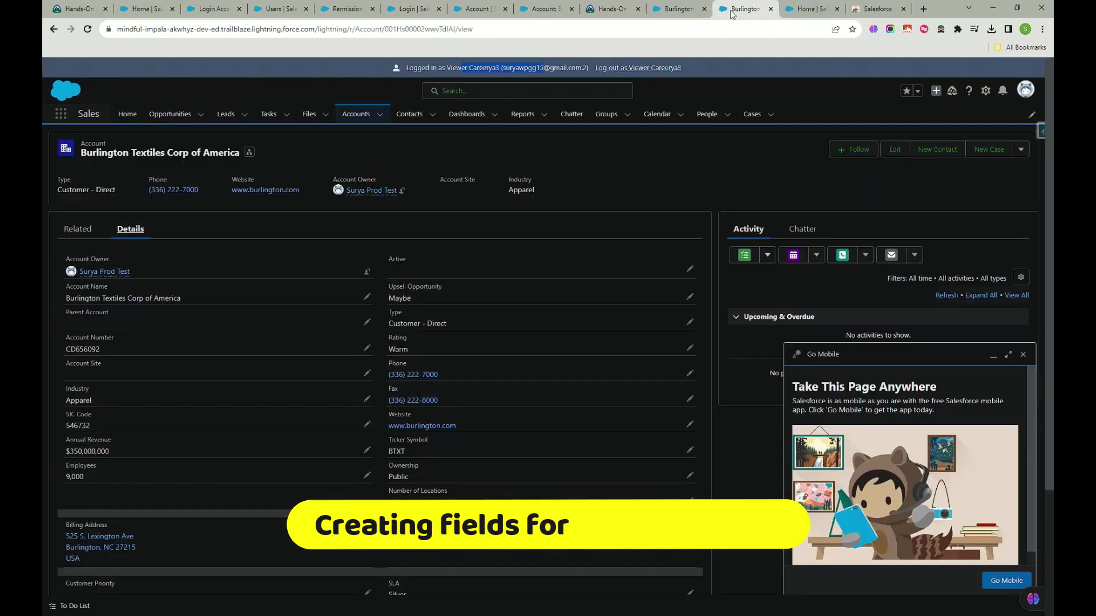
- Capture the visible part of the sales user's Burlington account page twice, checking the administrator's version of the page between captures
left_click(890, 29)
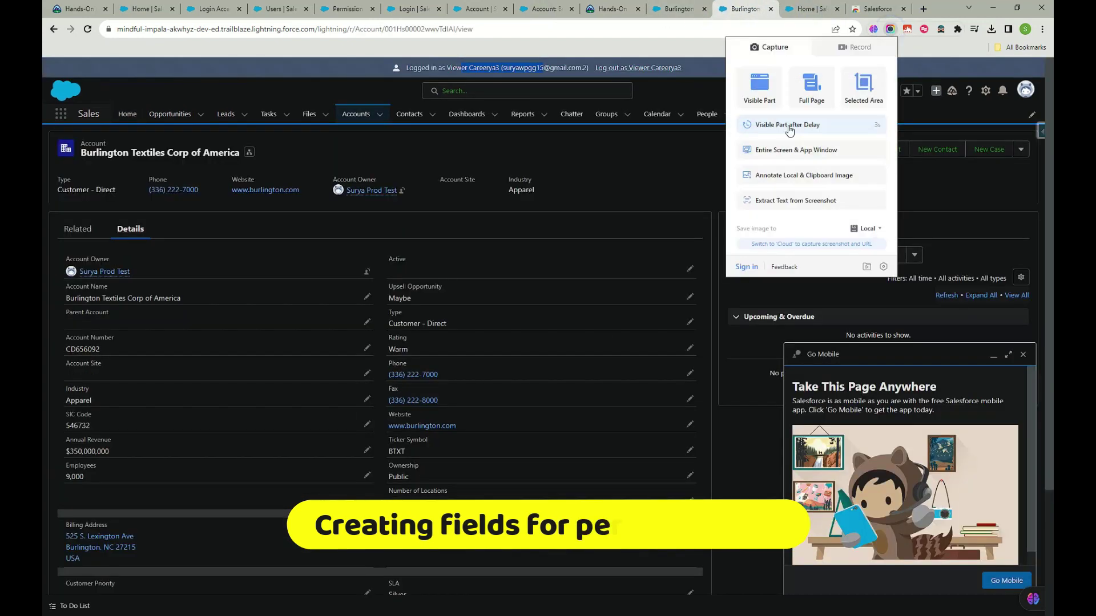
left_click(768, 93)
left_click(634, 9)
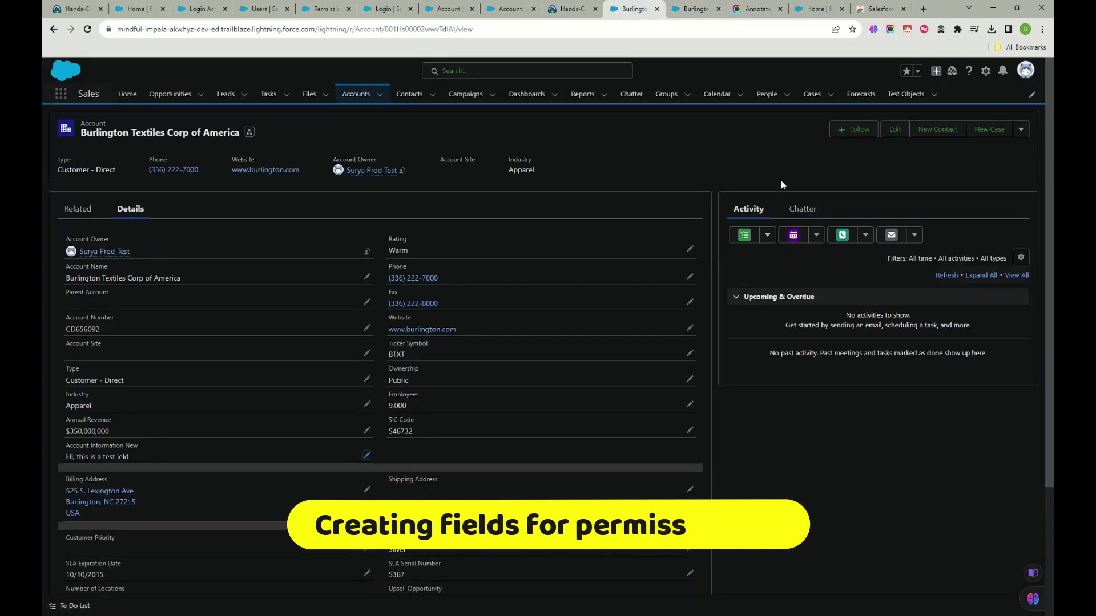
left_click(694, 9)
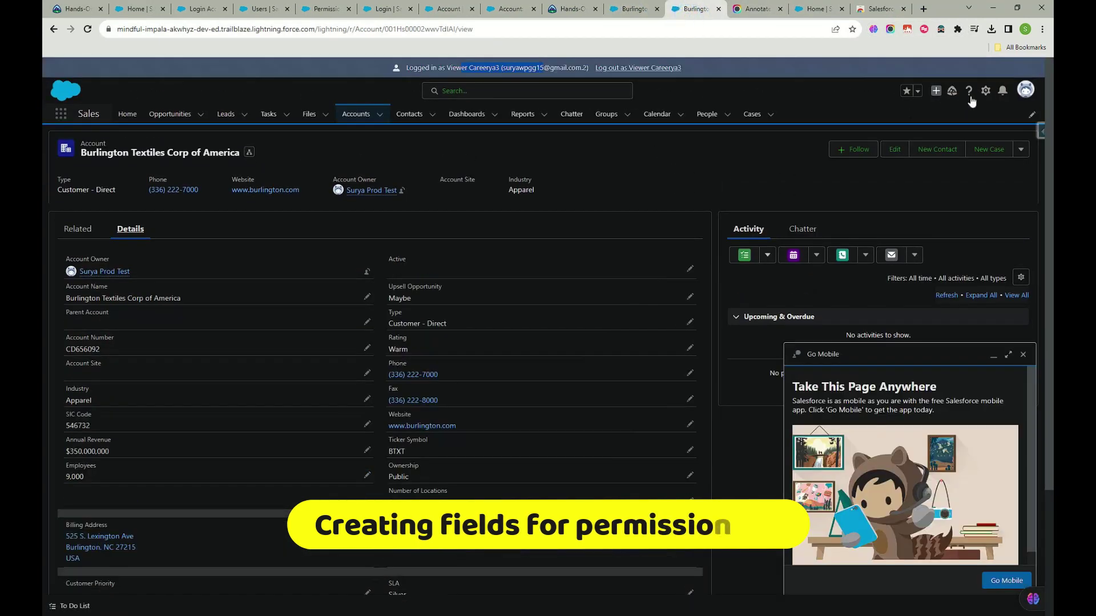
left_click(890, 29)
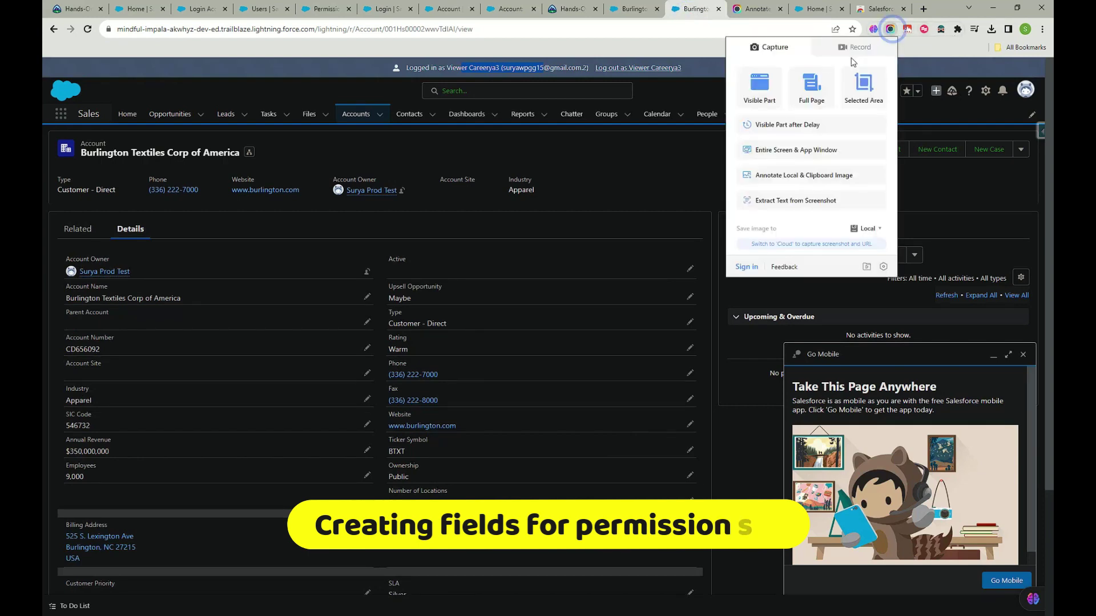
left_click(769, 93)
- Log out of the sales user's session and return to the open Sales home page
left_click(641, 13)
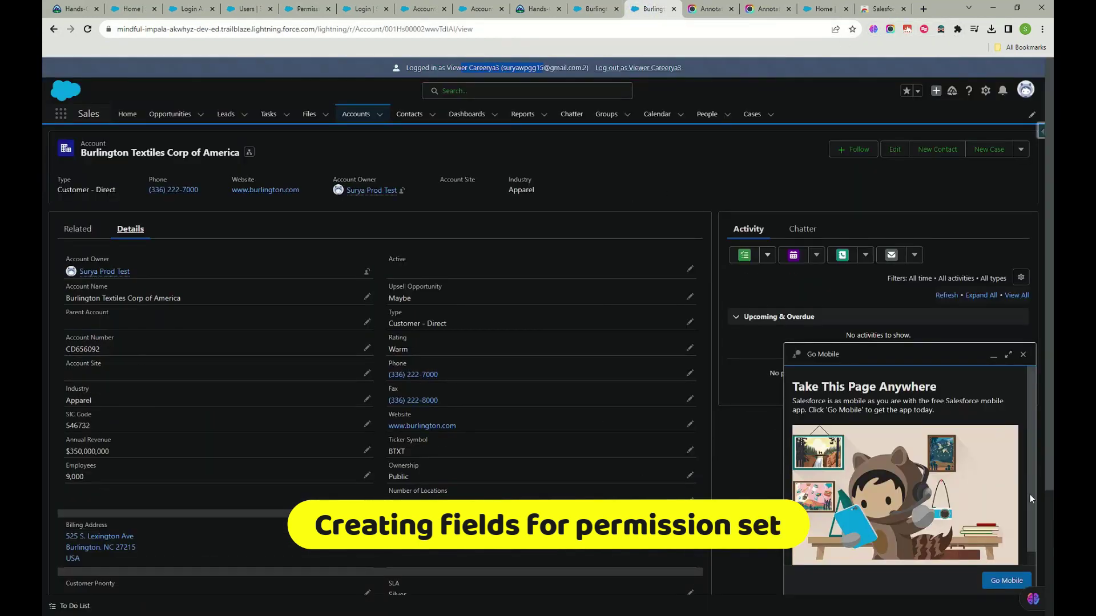
left_click(665, 69)
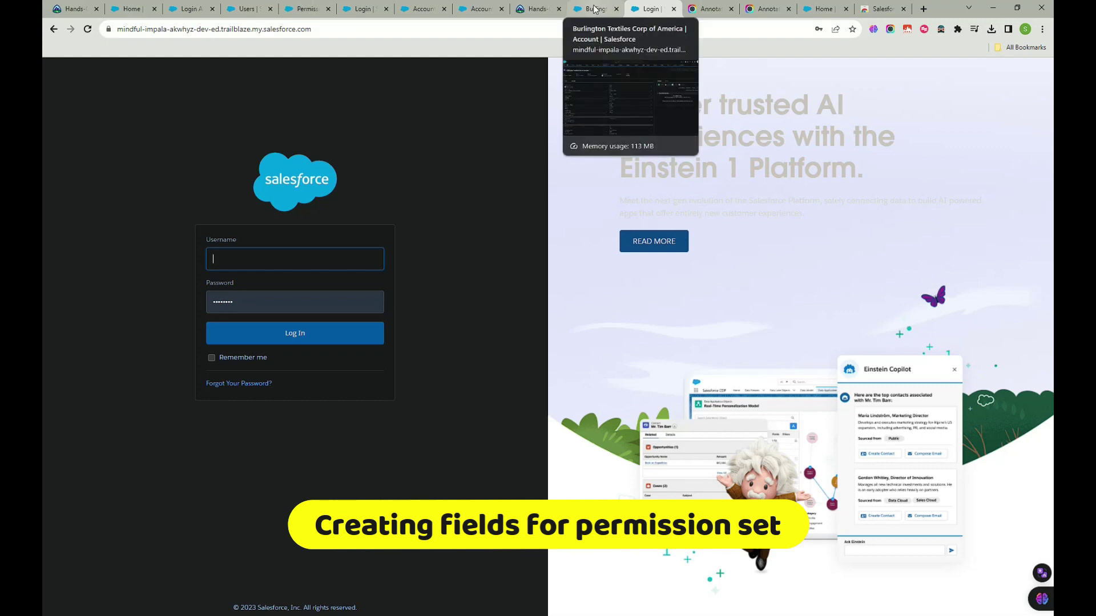
left_click(825, 9)
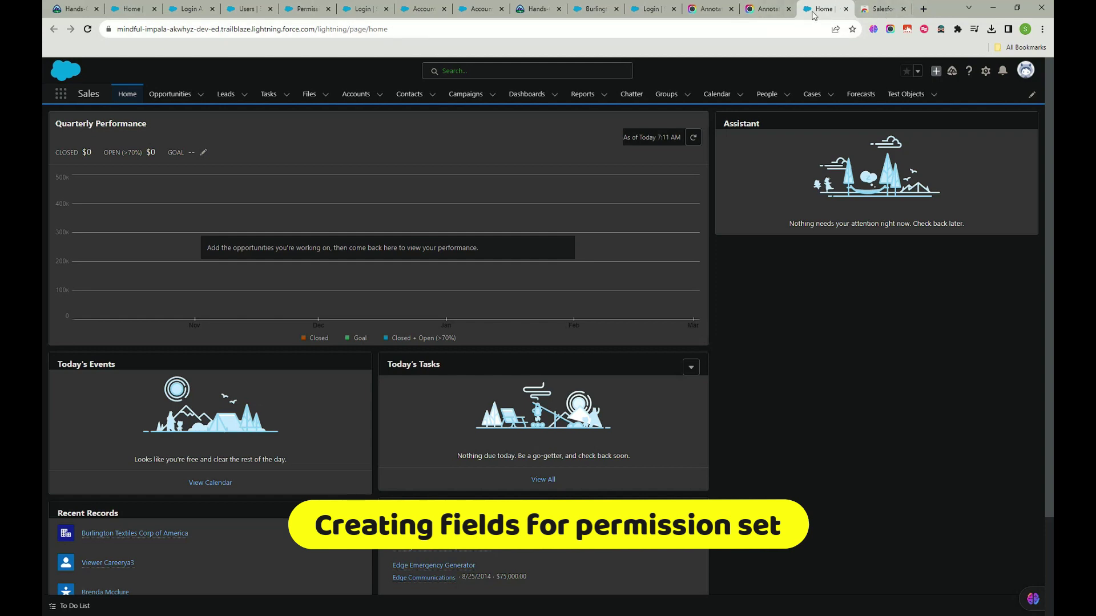
- Launch the Fields playground from the bookmarked Hands-On Orgs page and bring up its new Sales home page
left_click(924, 8)
left_click(1022, 48)
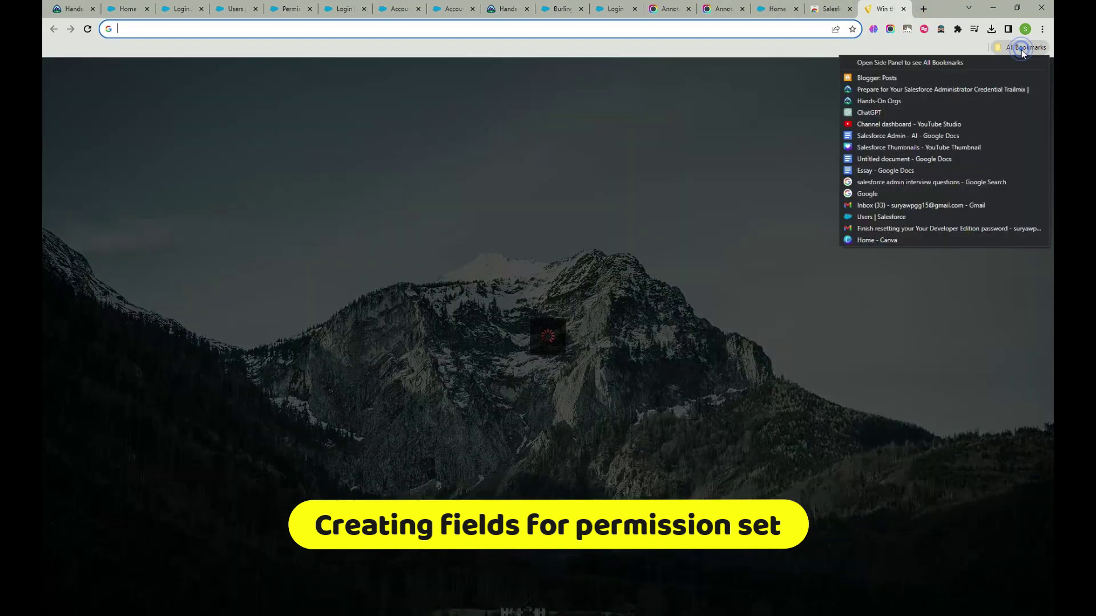
left_click(885, 101)
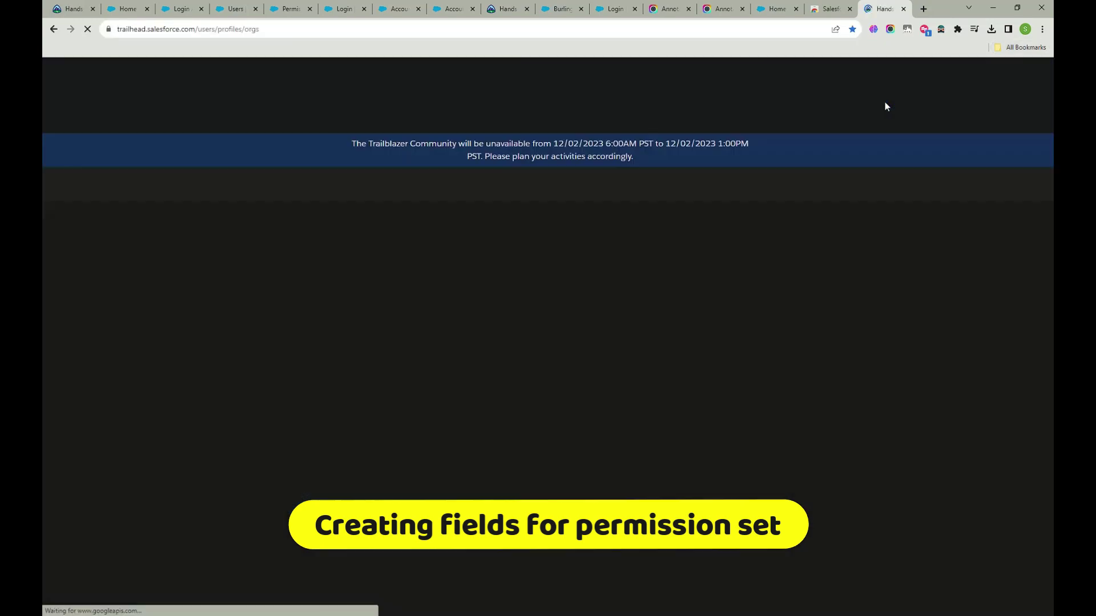
scroll(857, 291, "down", 5)
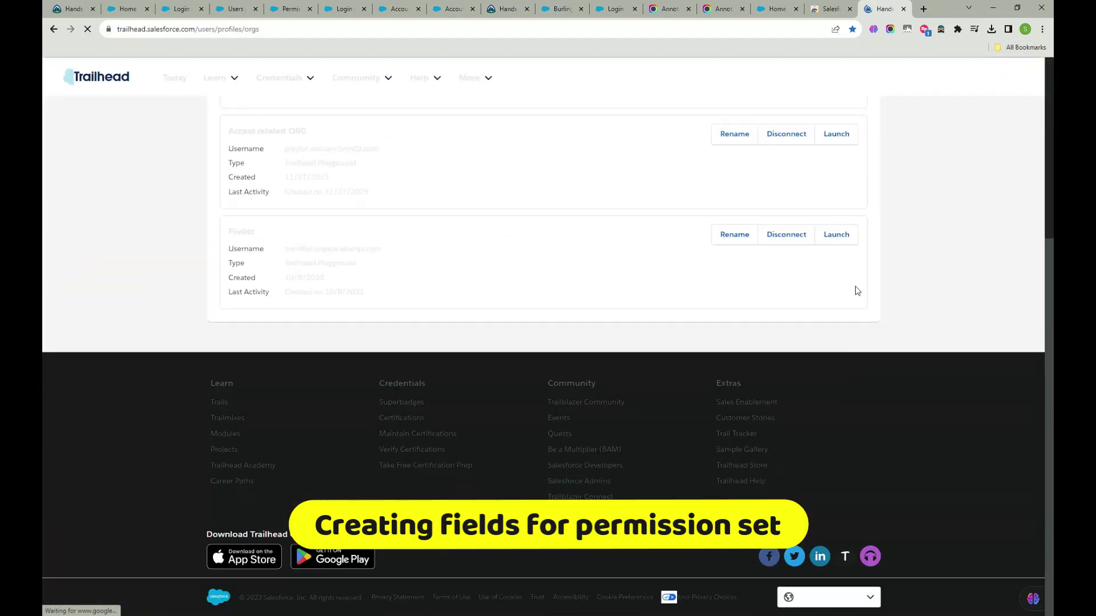
left_click(837, 235)
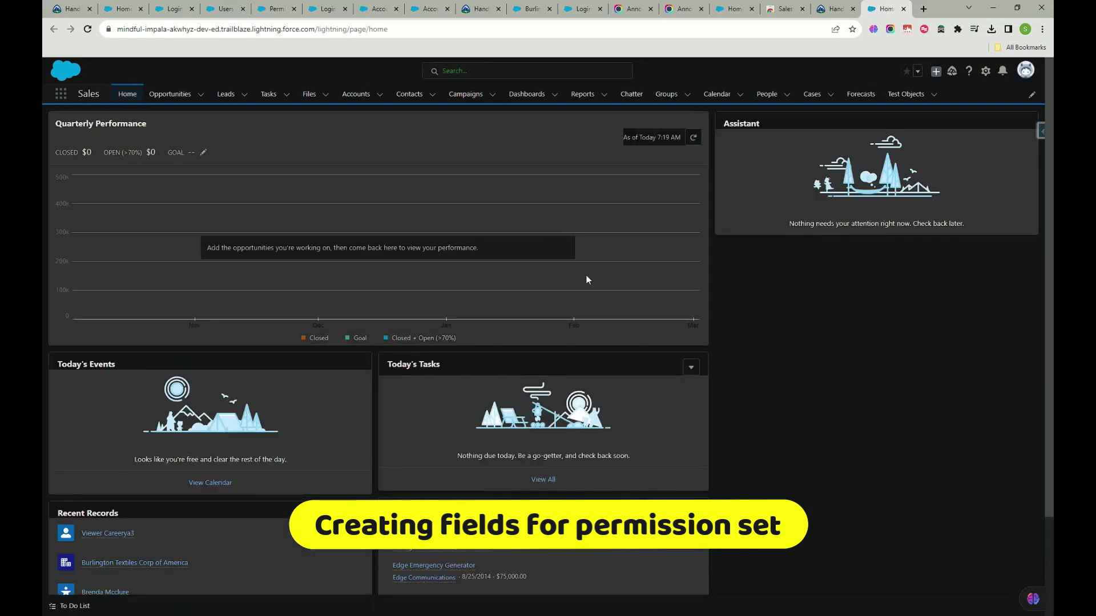
left_click(583, 12)
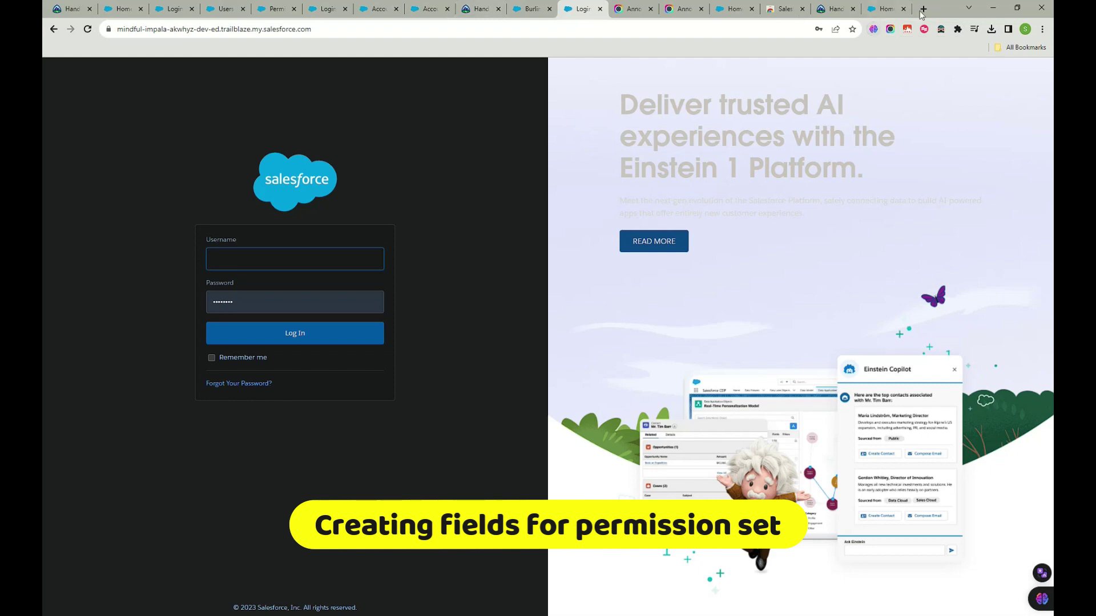
left_click(883, 11)
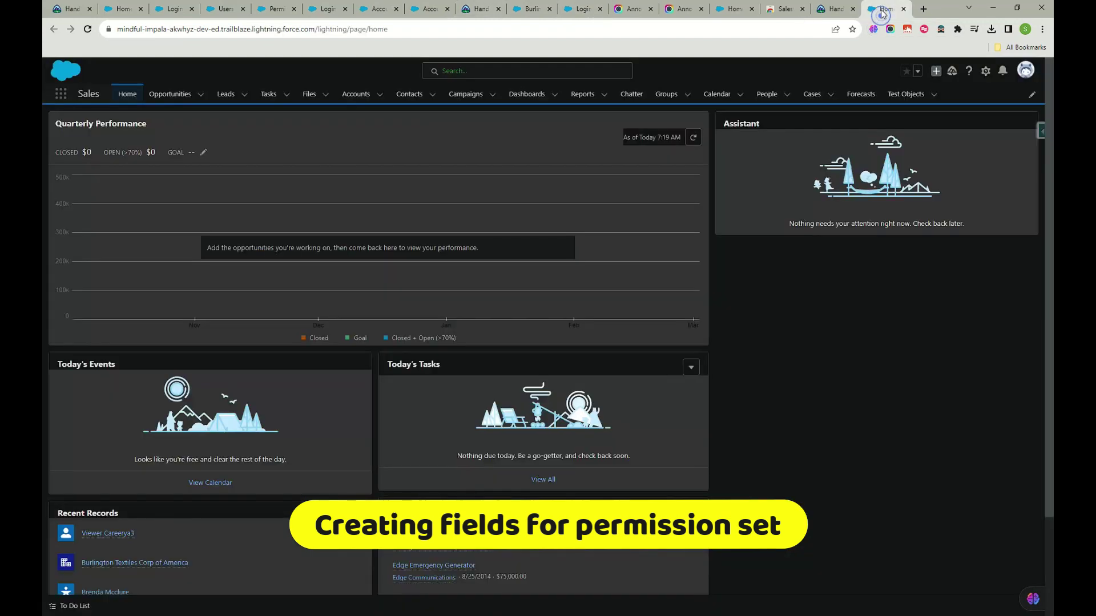
- Close the Salesforce Inspector reloaded web store page and open the Object Manager in the playground's Setup
left_click(986, 71)
left_click(947, 106)
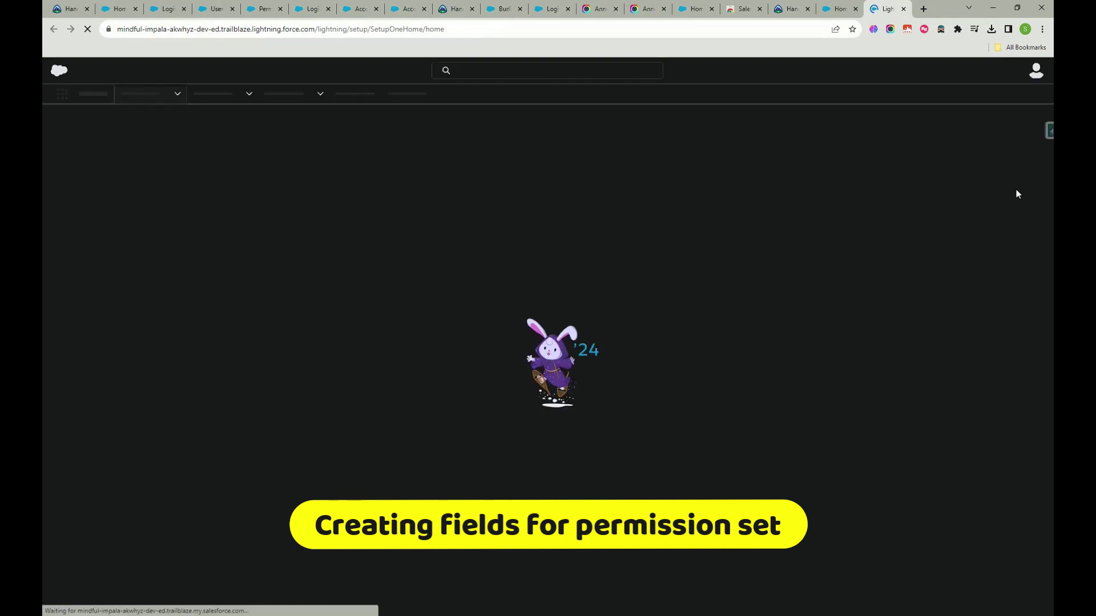
left_click(726, 14)
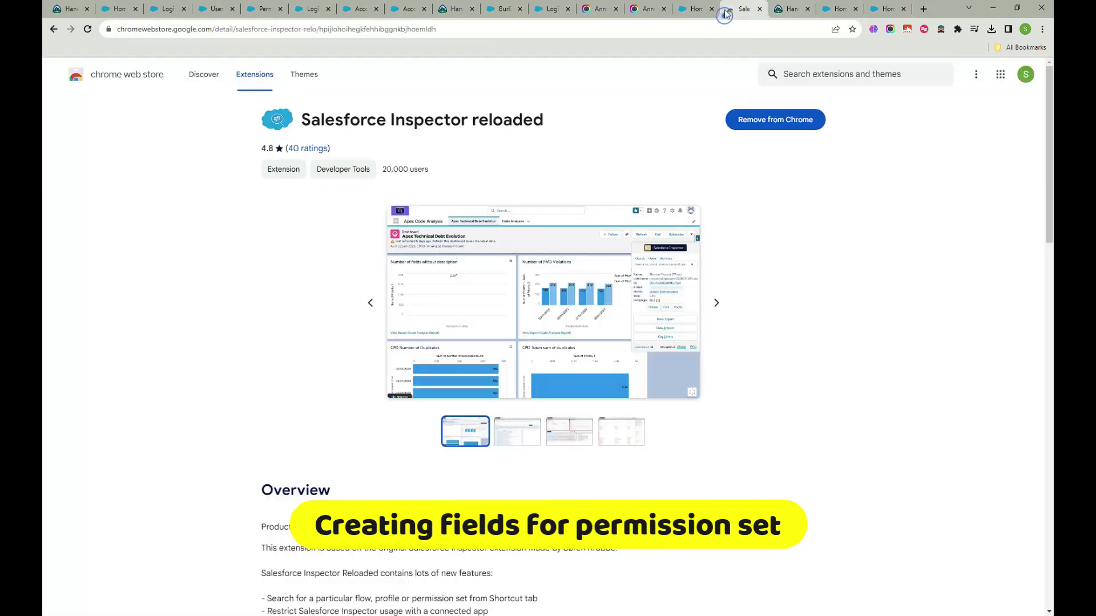
left_click(760, 9)
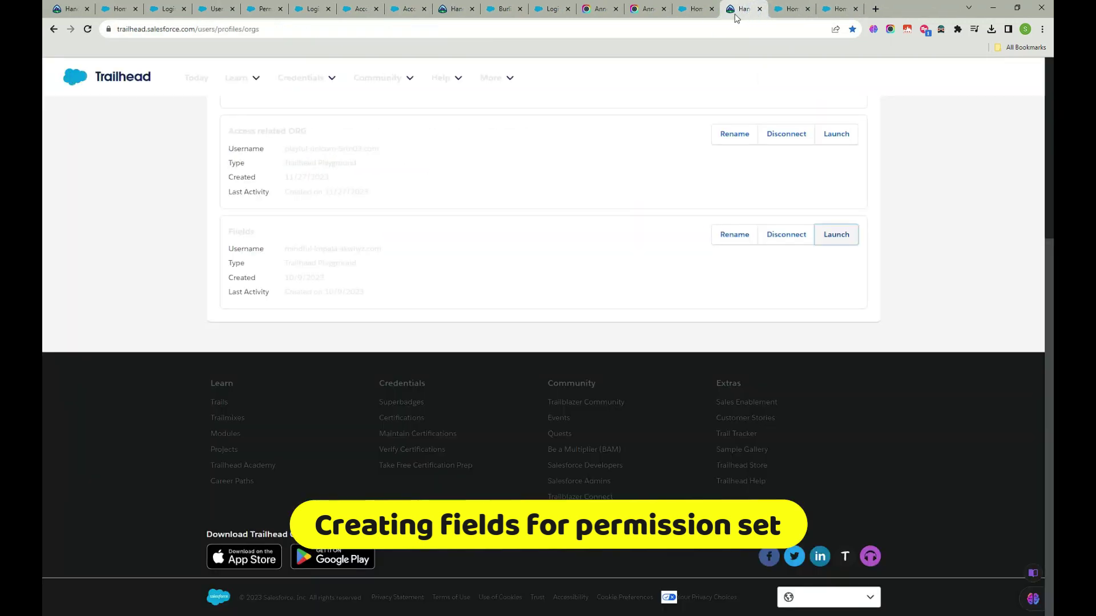
left_click(840, 9)
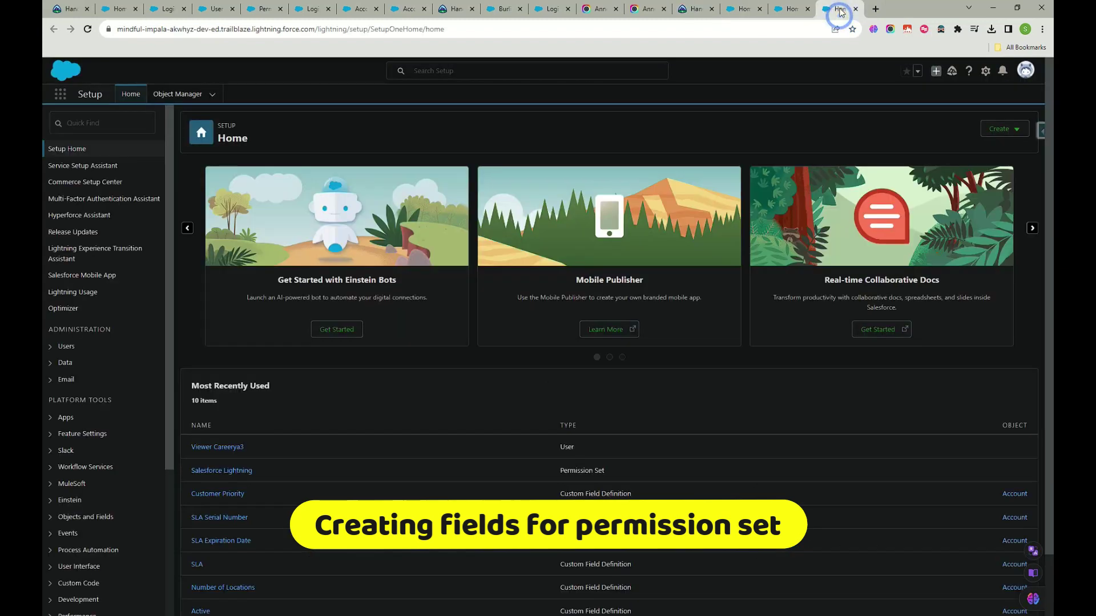
scroll(577, 332, "down", 1)
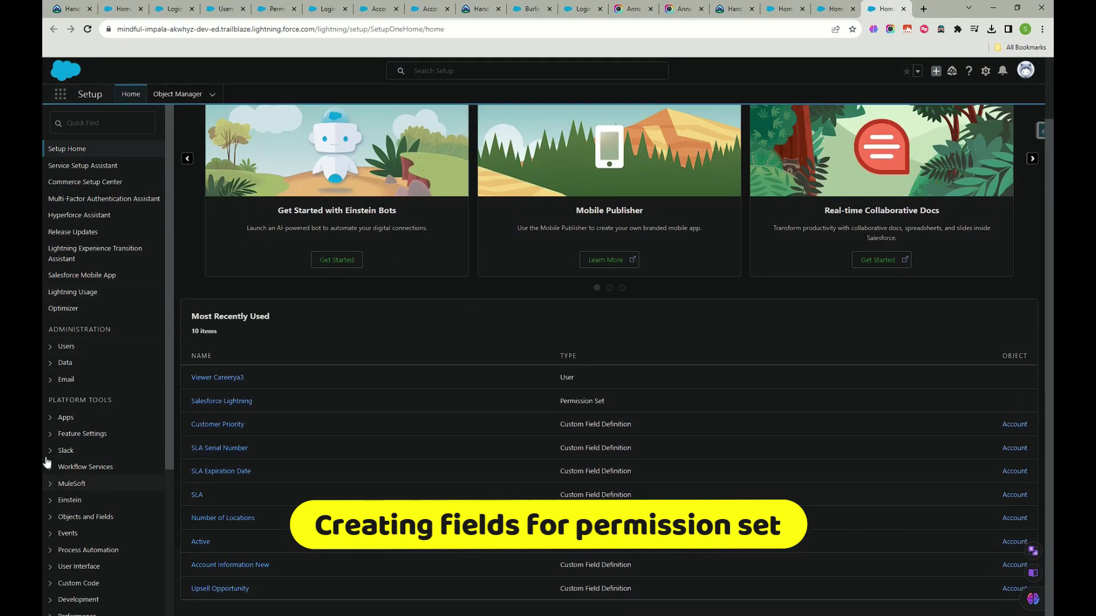
left_click(169, 101)
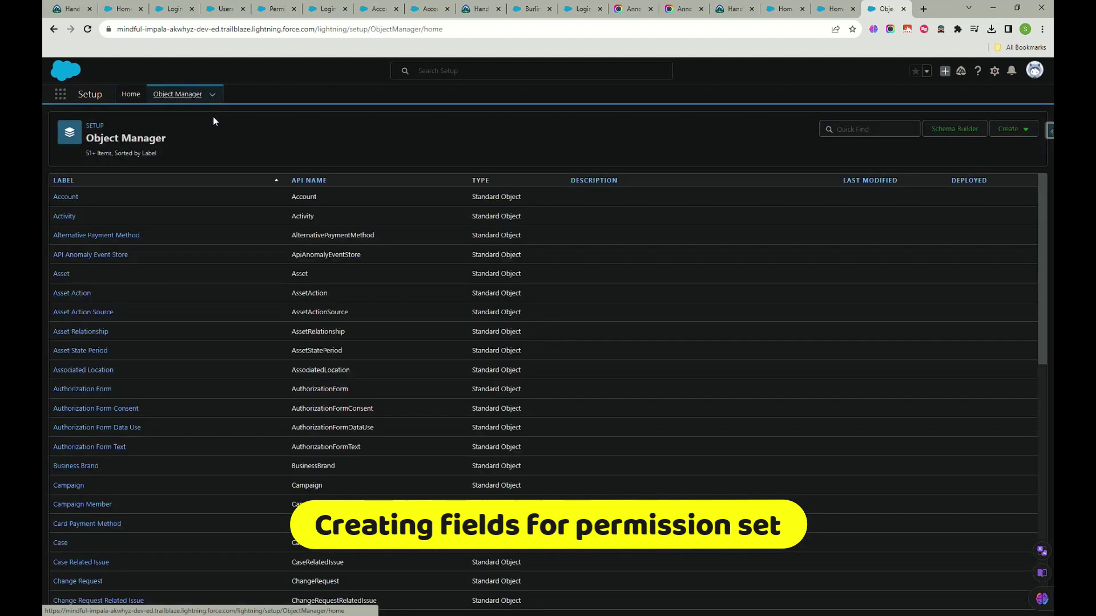
- In the field-level security of the Account field Account Information New, make the field visible to Custom: Sales Profile
left_click(389, 9)
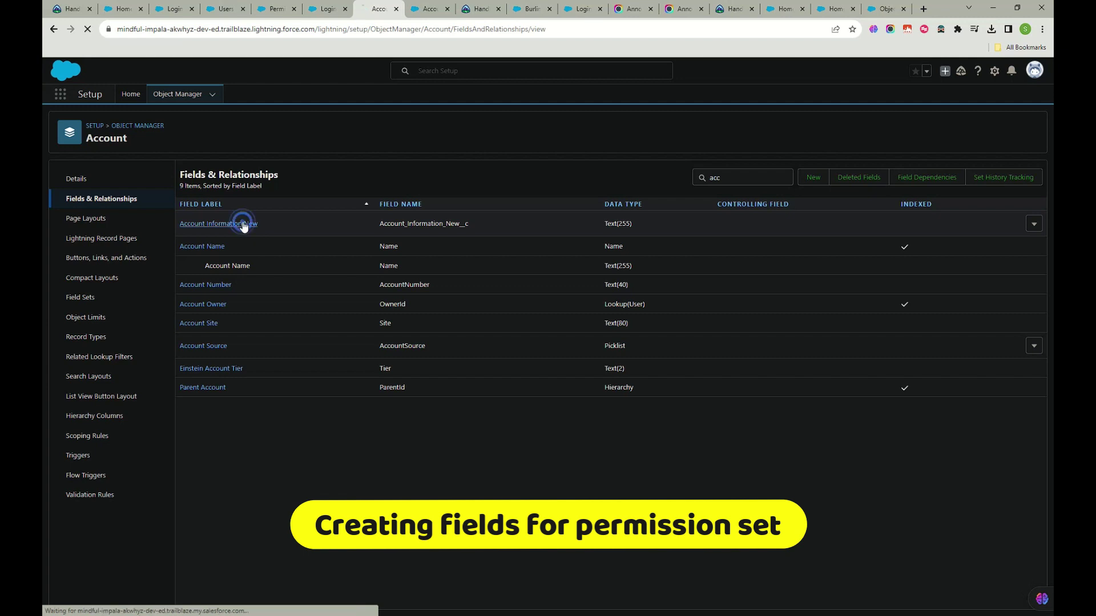
left_click(241, 225)
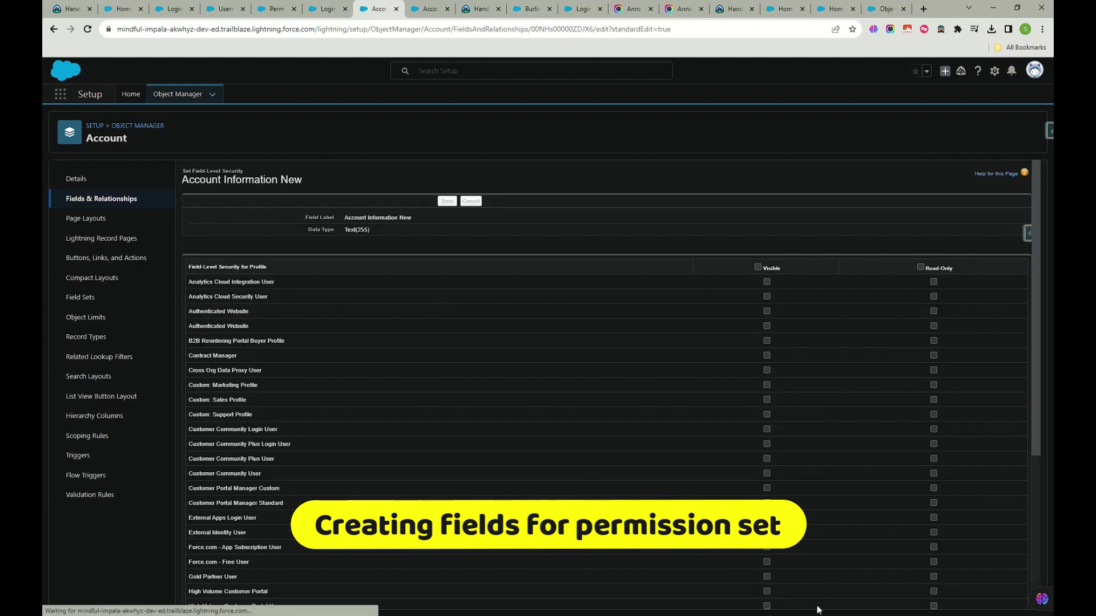
scroll(739, 405, "down", 10)
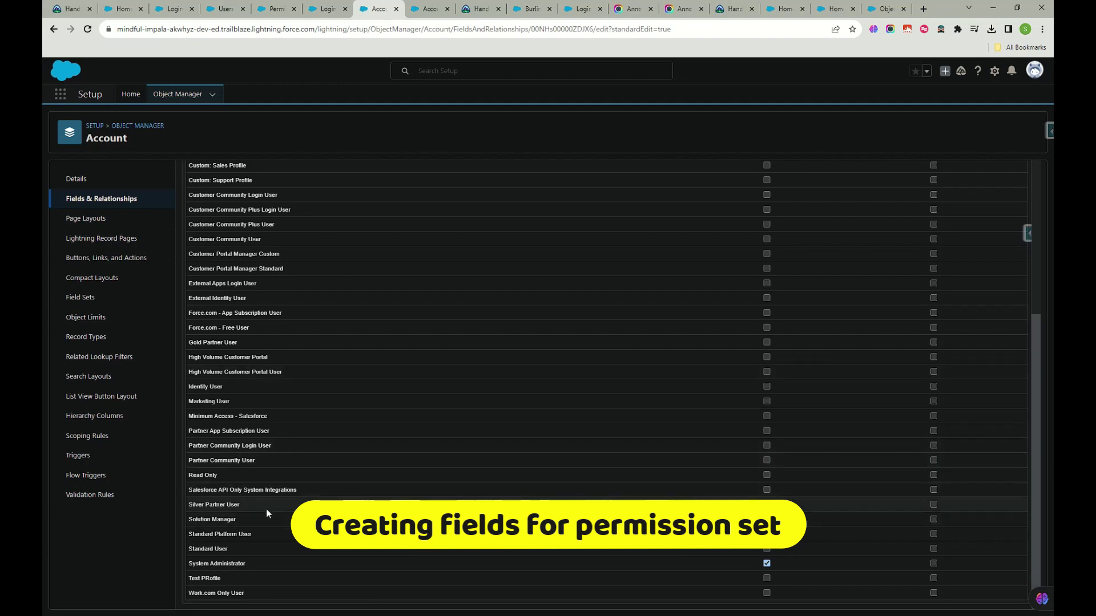
scroll(735, 272, "up", 2)
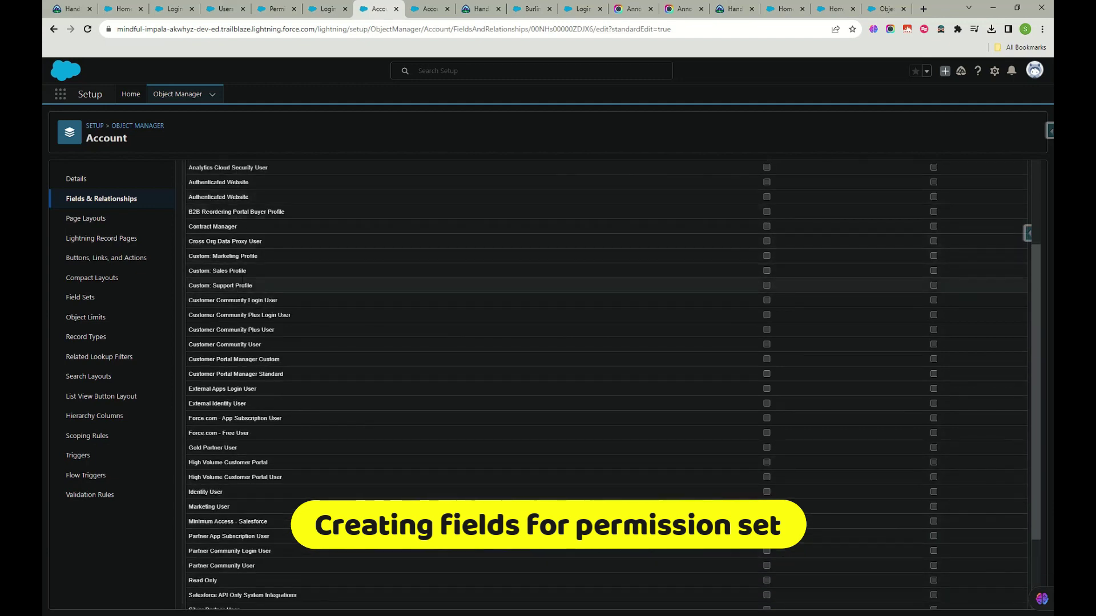
left_click(765, 270)
scroll(838, 436, "down", 2)
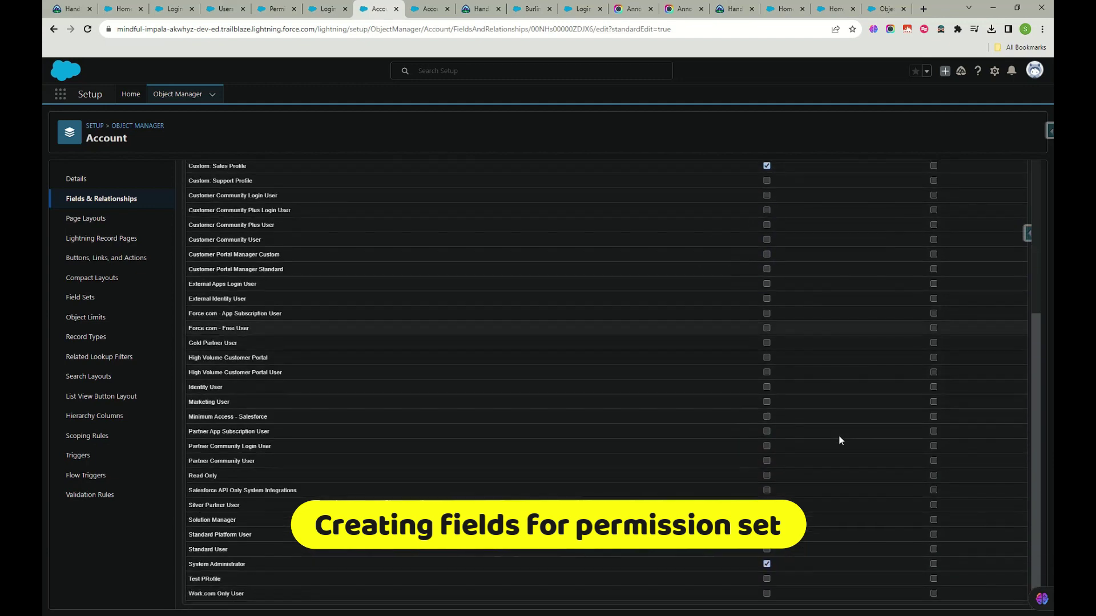
scroll(830, 427, "up", 5)
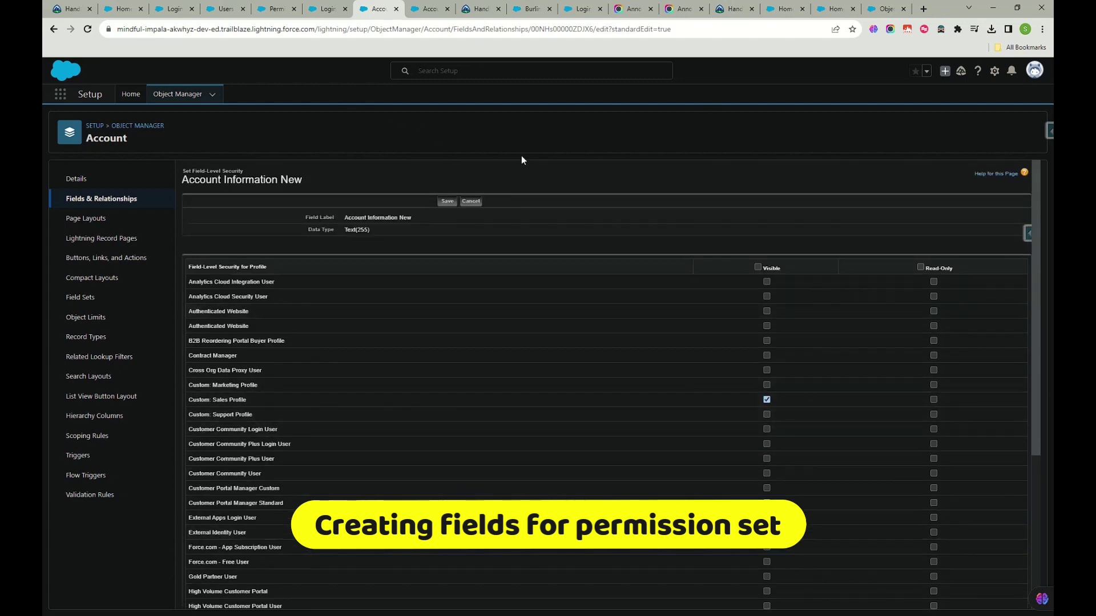
- Capture the visible part of the field-level security page, and save the security settings of Account Information New
left_click(890, 29)
left_click(765, 83)
left_click(363, 10)
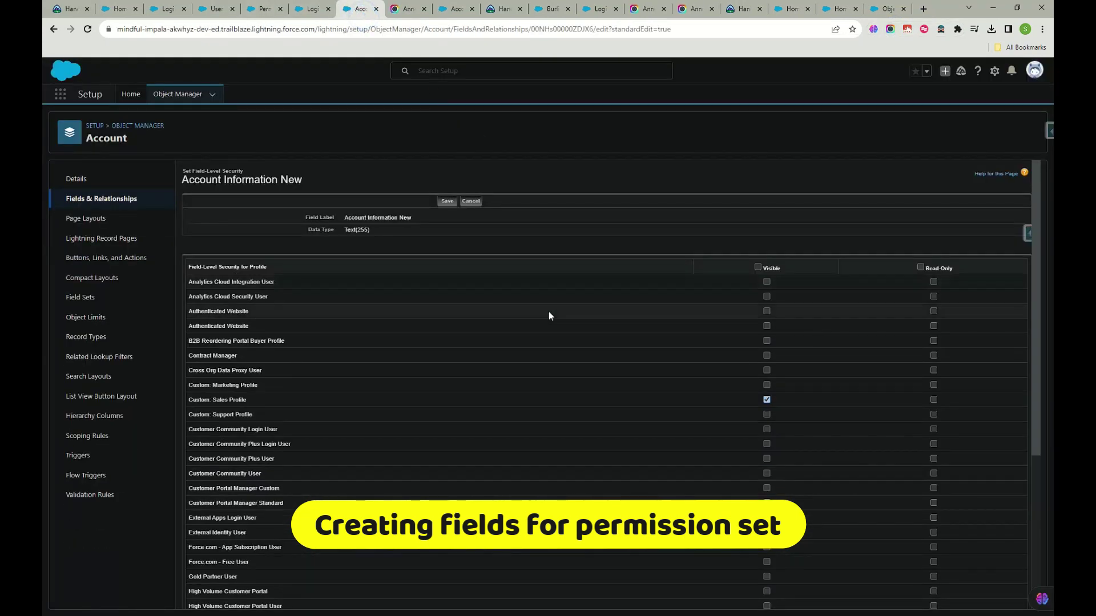
left_click(447, 200)
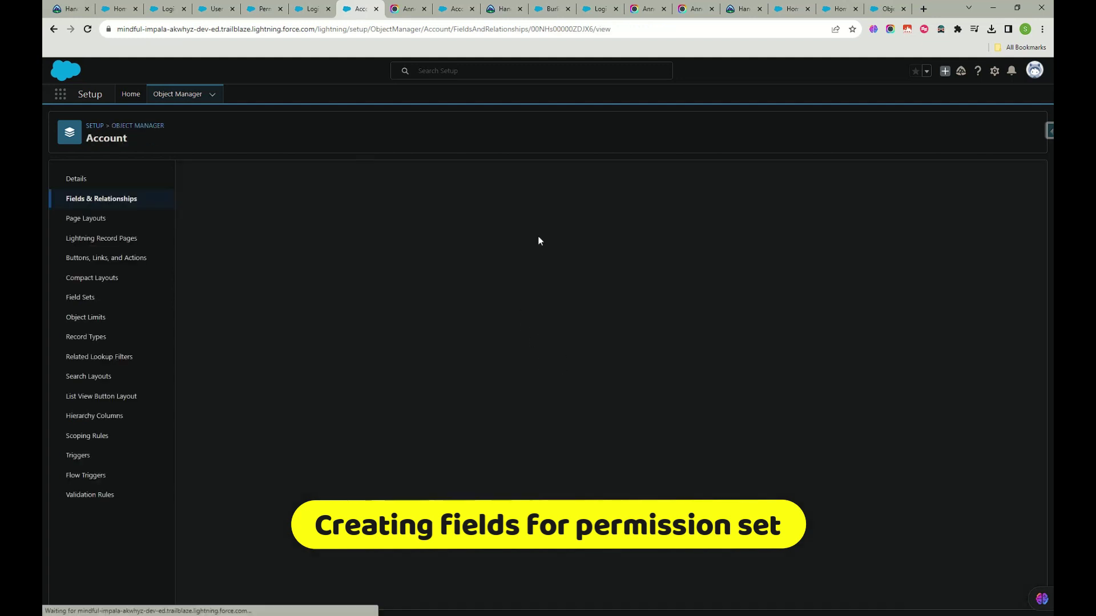
- Reopen Login Access Policies in Setup and reload the page to refresh its session
left_click(162, 9)
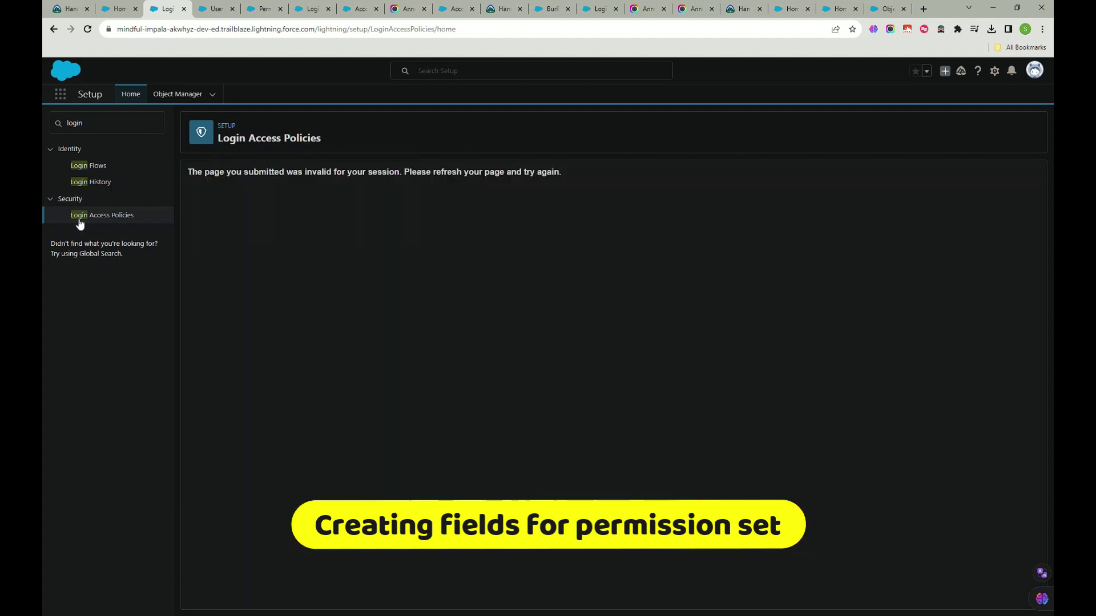
left_click(102, 217)
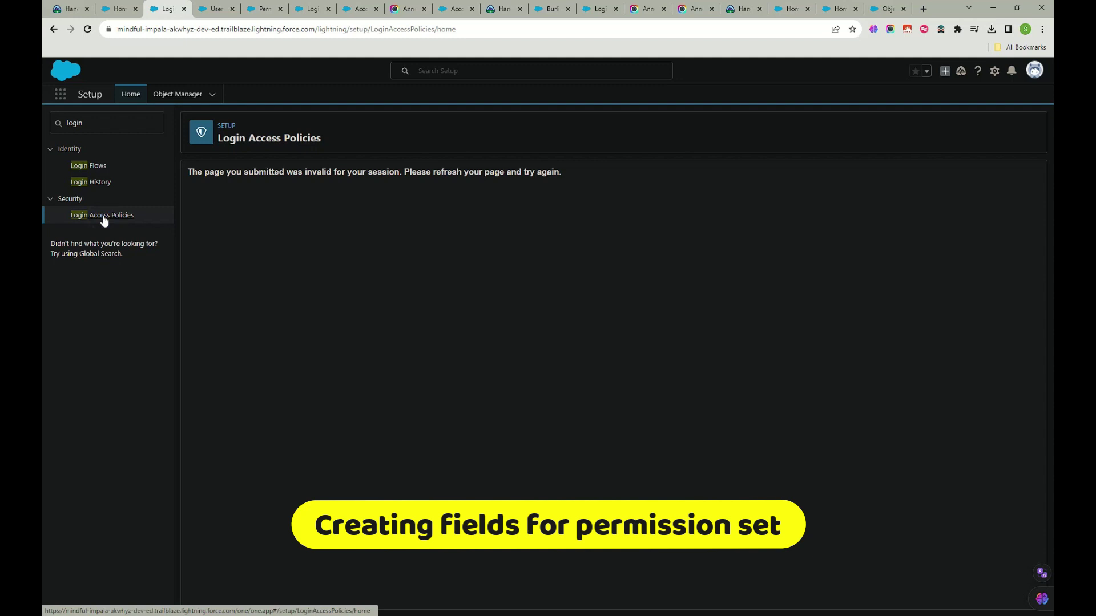
left_click(87, 28)
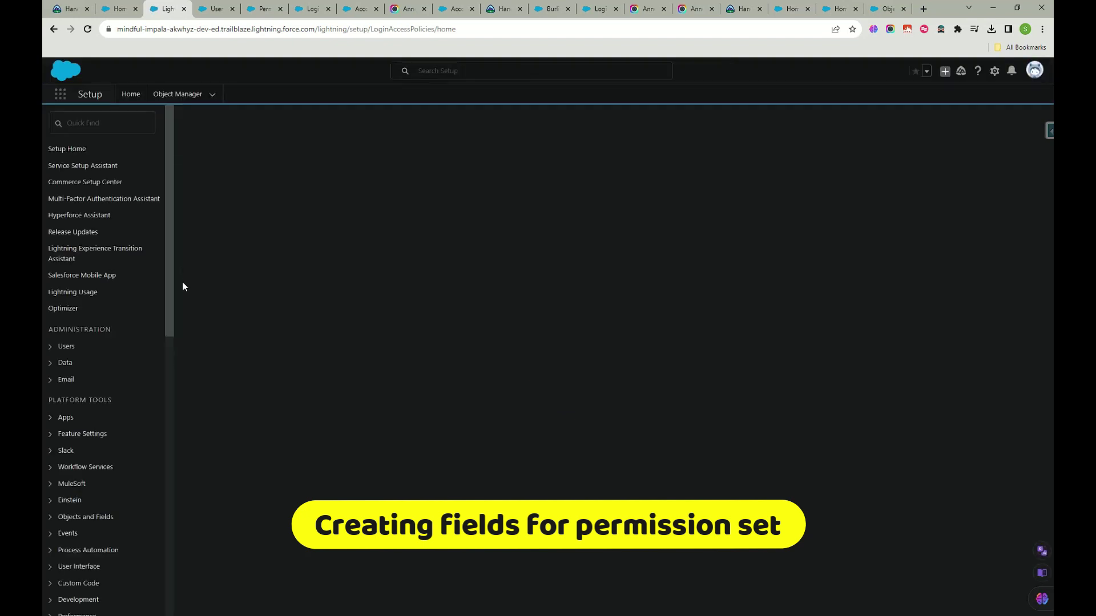
- Look over the open Users, Account field, Object Manager and Burlington account pages, closing the older duplicate Sales home page
left_click(219, 10)
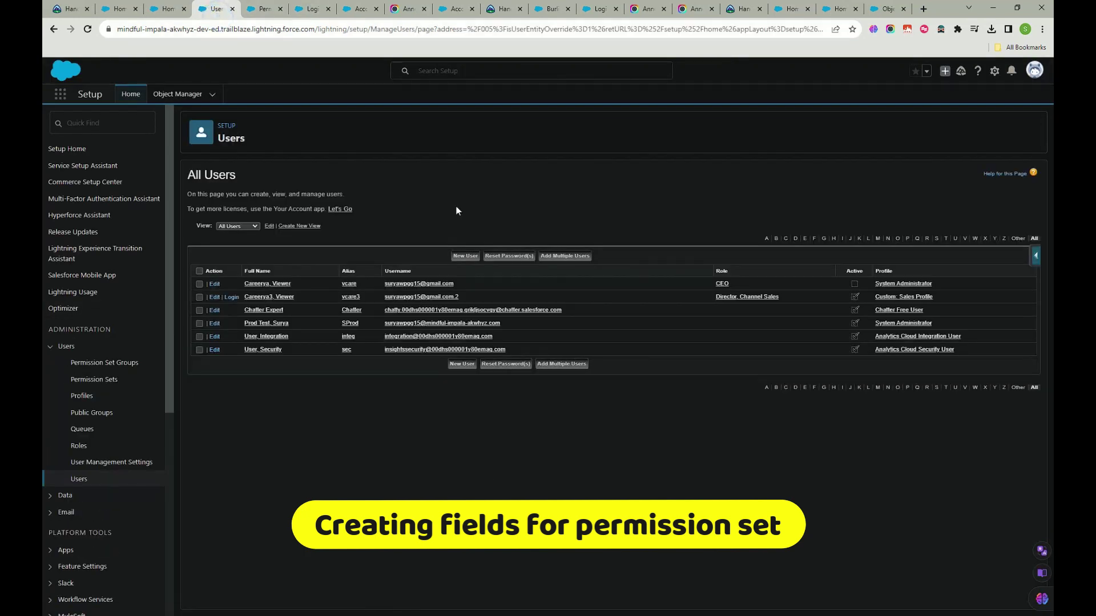
left_click(262, 11)
left_click(358, 10)
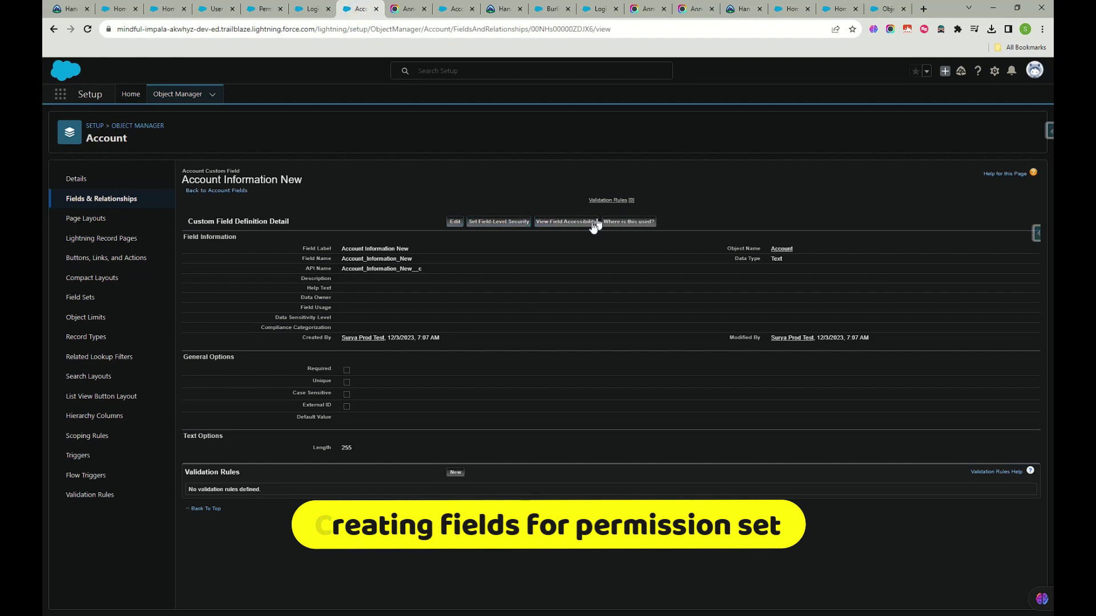
left_click(839, 9)
left_click(887, 9)
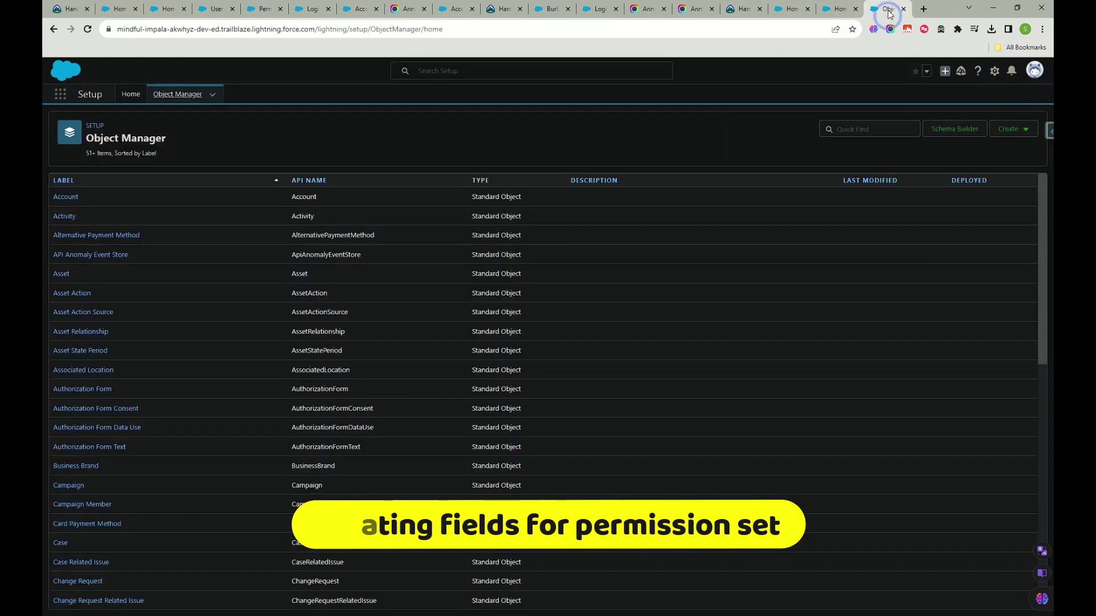
left_click(792, 11)
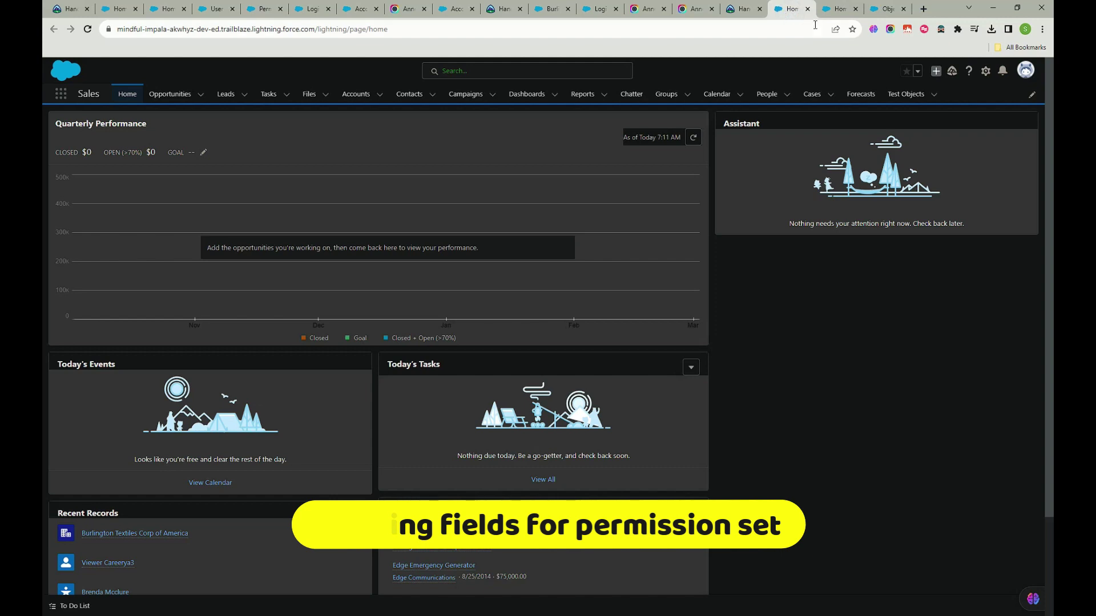
left_click(807, 9)
left_click(587, 9)
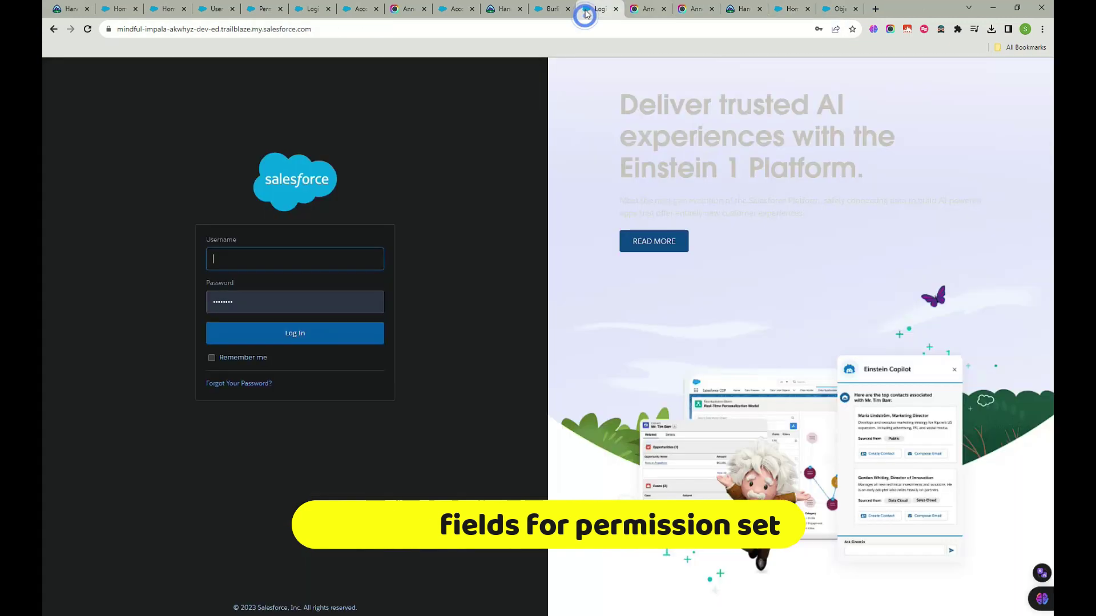
left_click(552, 9)
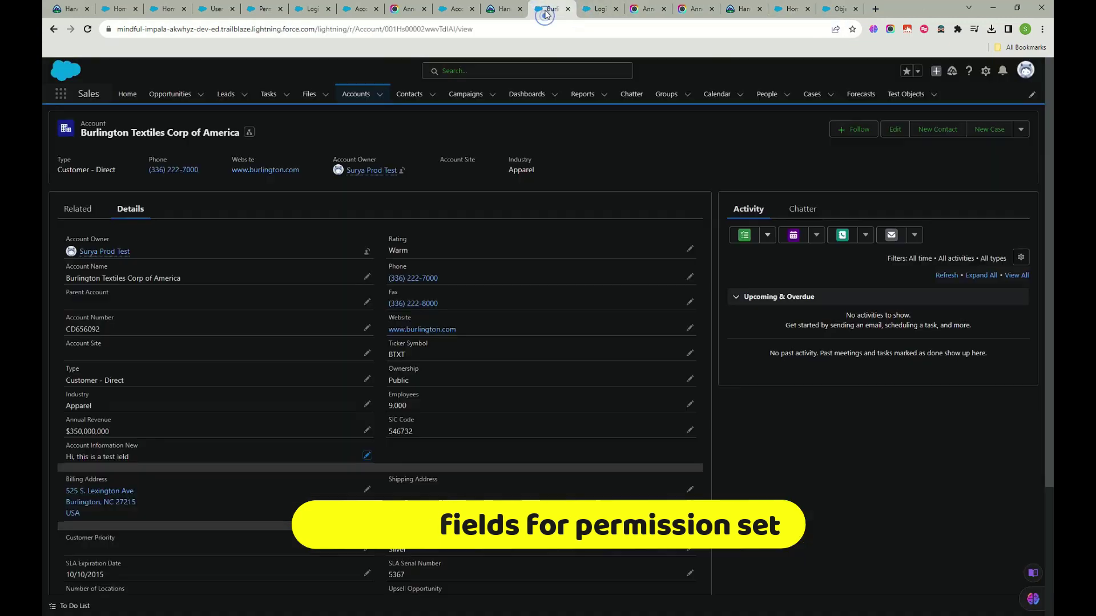
left_click(597, 10)
left_click(334, 249)
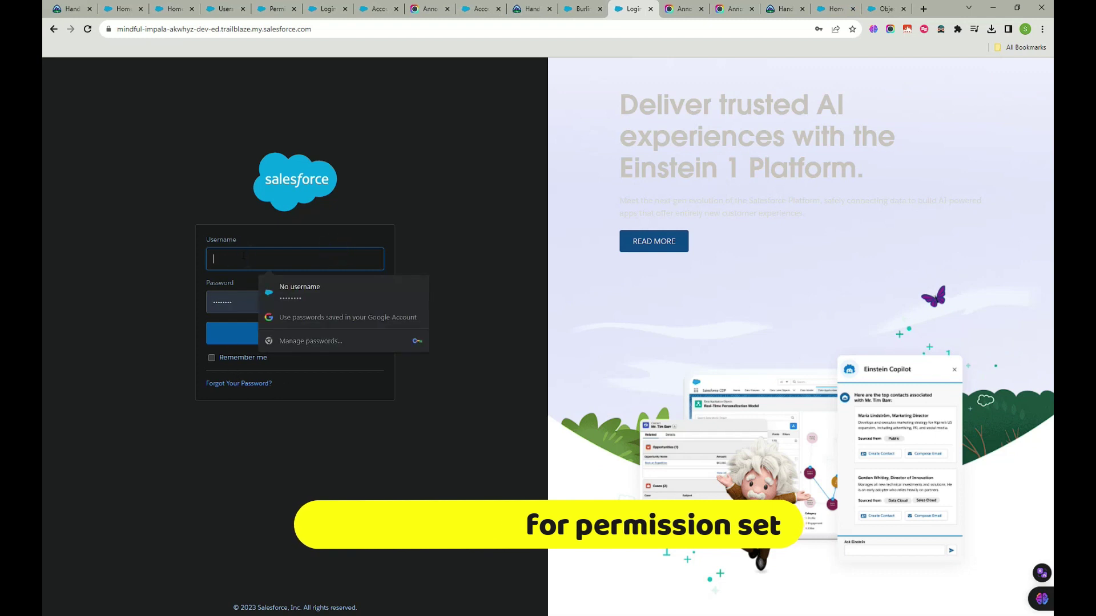
type("sury")
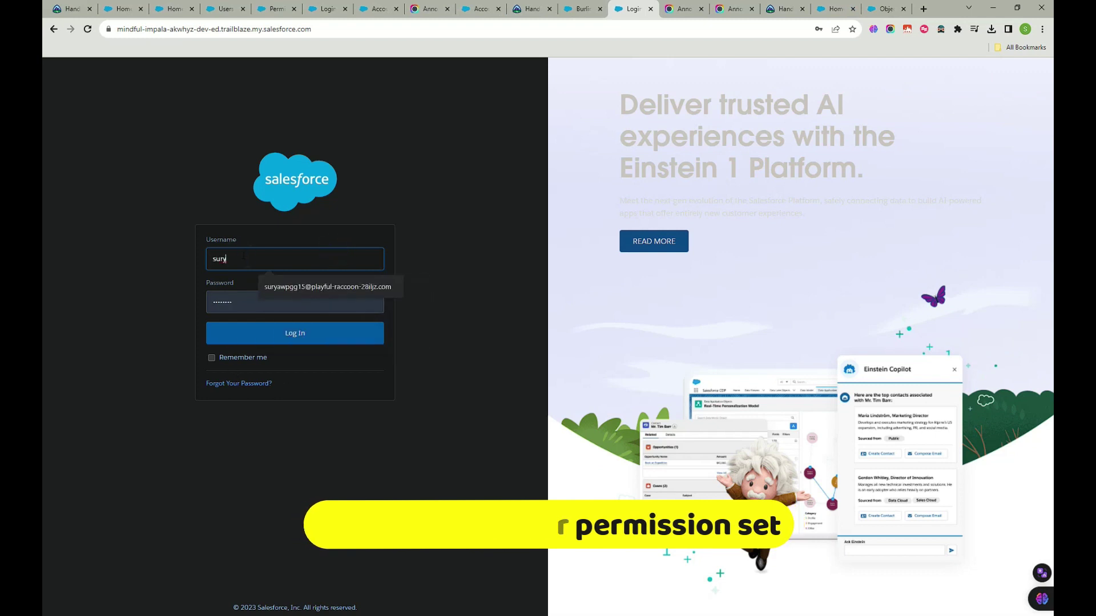
type("awpgg")
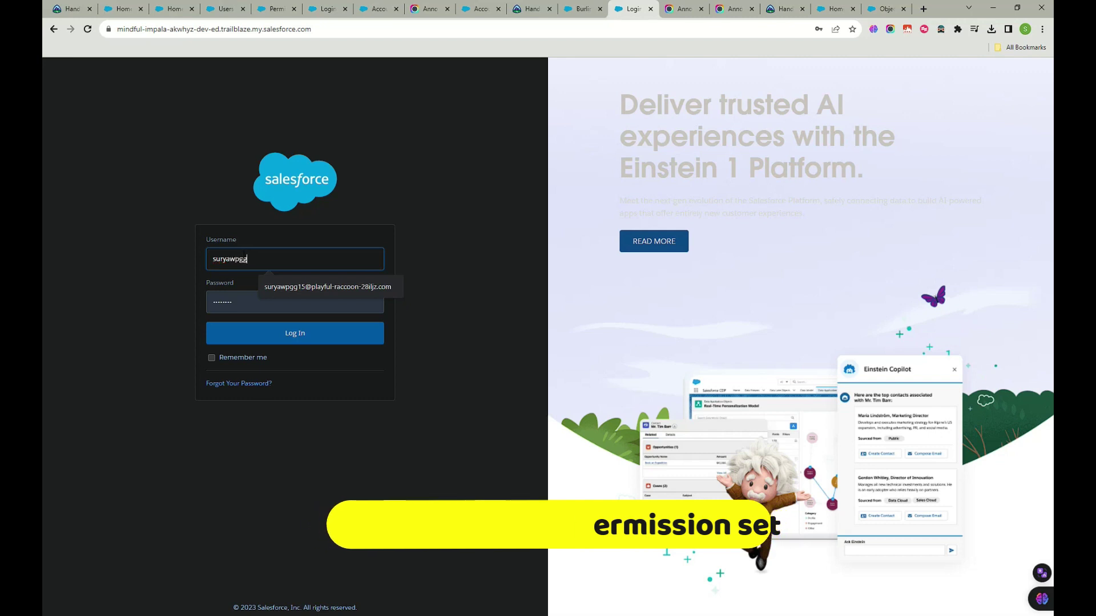
key("BackSpace")
key("BackSpace")
key("BackSpace")
key("BackSpace")
key("BackSpace")
key("BackSpace")
key("BackSpace")
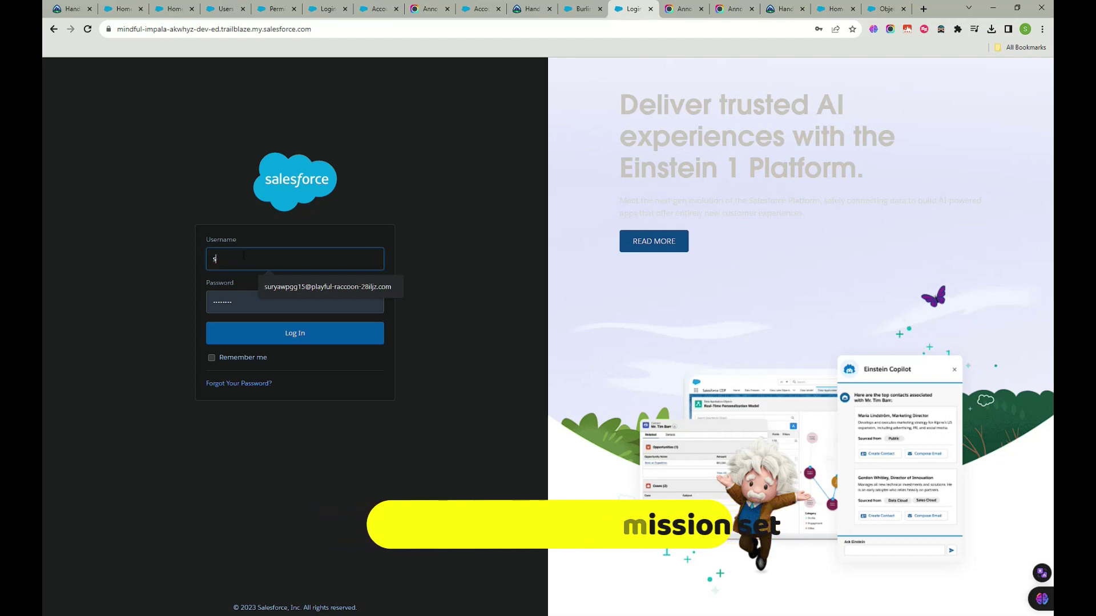
- Reload the Salesforce login page and continue with the form resubmission to get back into the playground
left_click(53, 29)
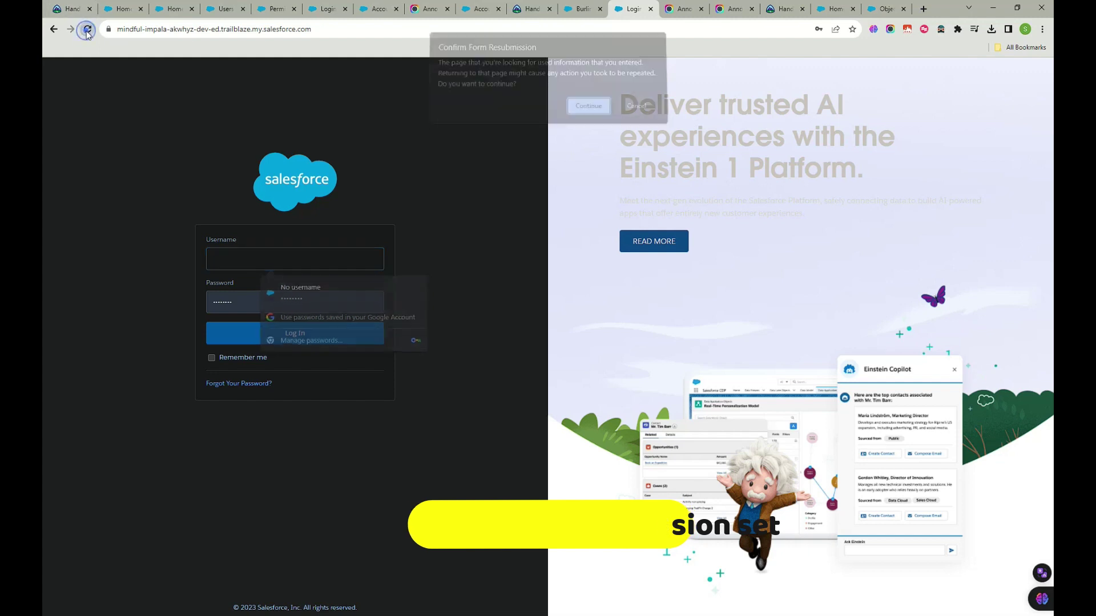
left_click(599, 110)
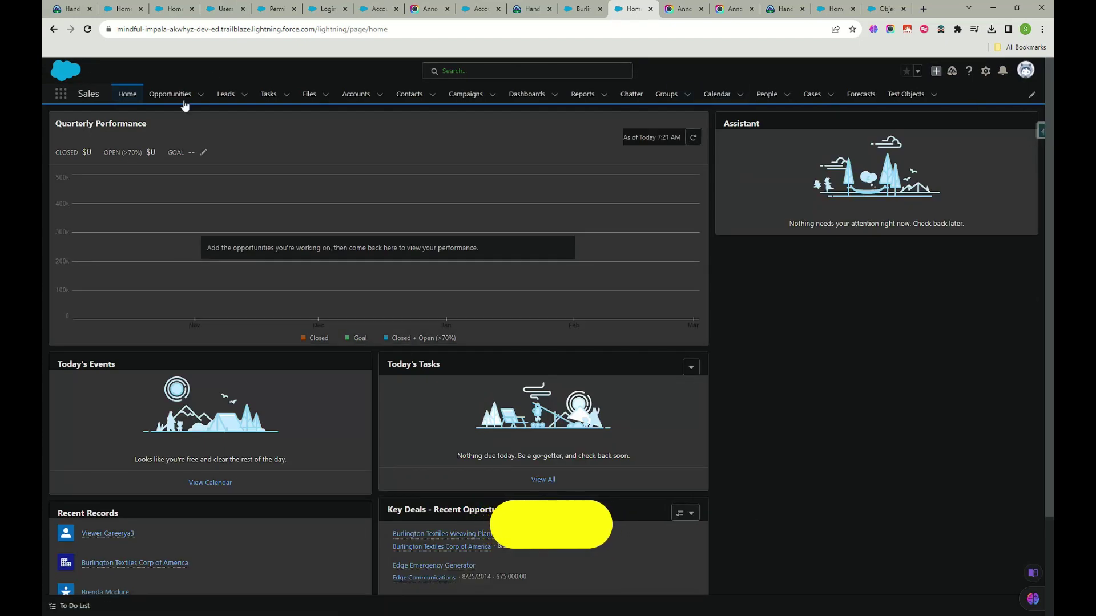
- Find the Custom: Sales Profile user by searching users for "car" in Salesforce Inspector Reloaded, and log in as that user
left_click(579, 9)
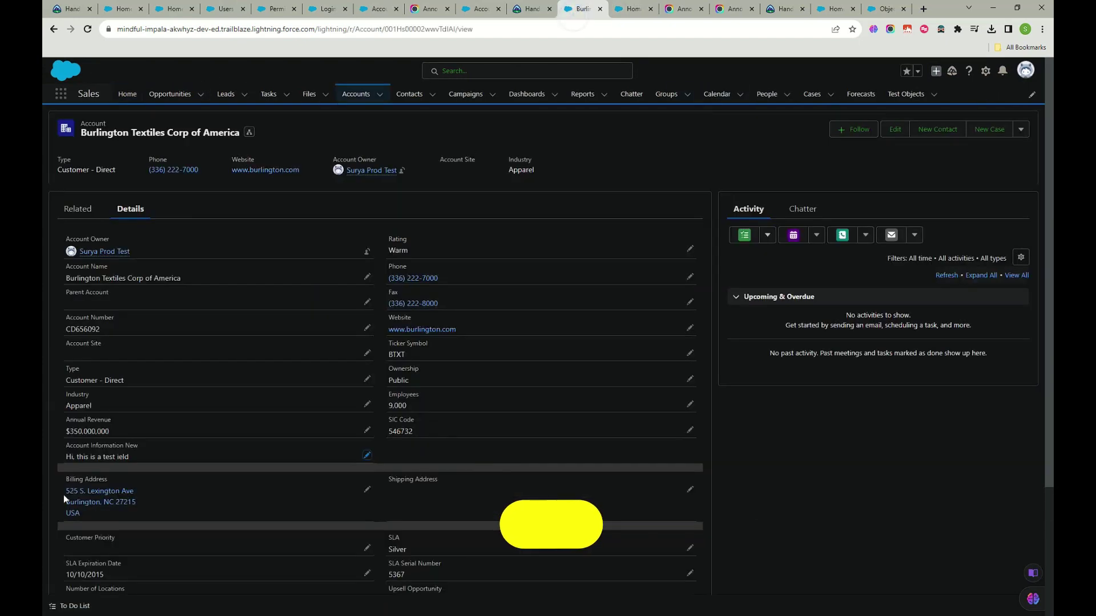
left_click(627, 10)
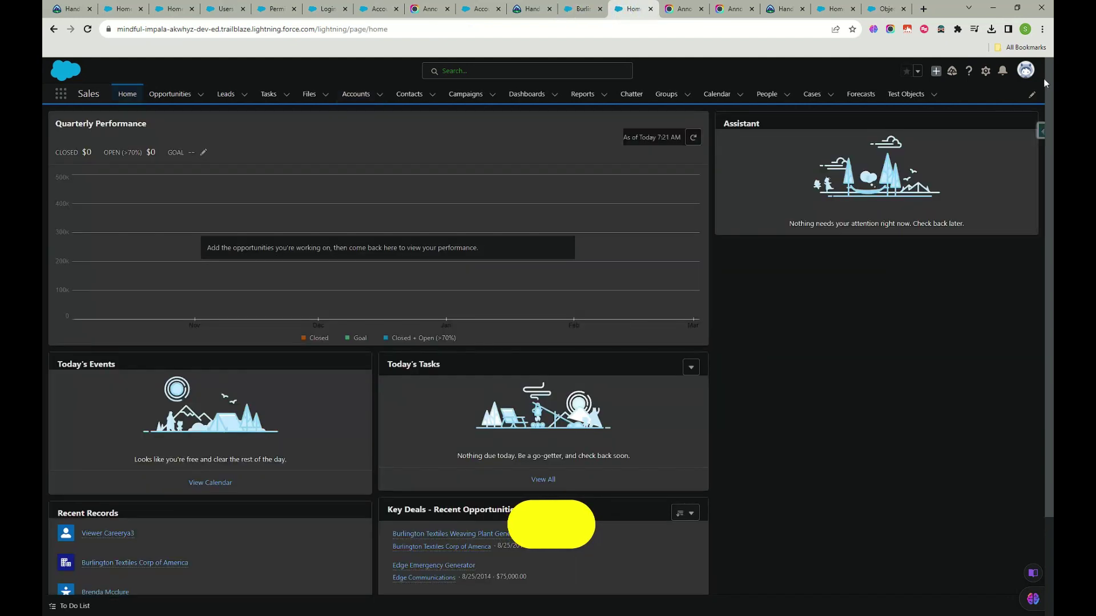
left_click(1040, 130)
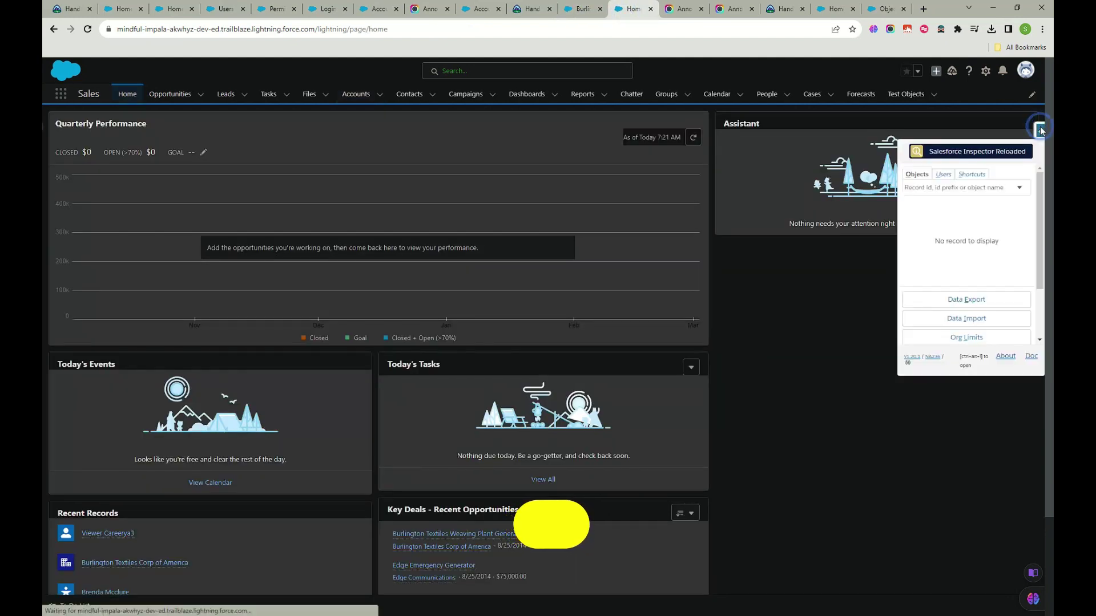
left_click(944, 175)
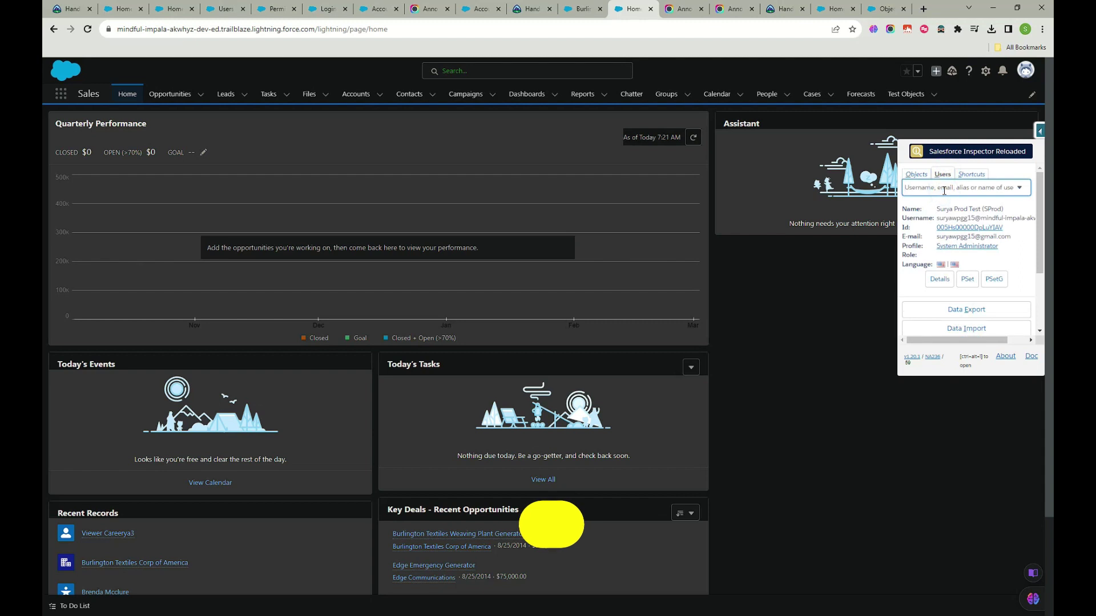
type("ca")
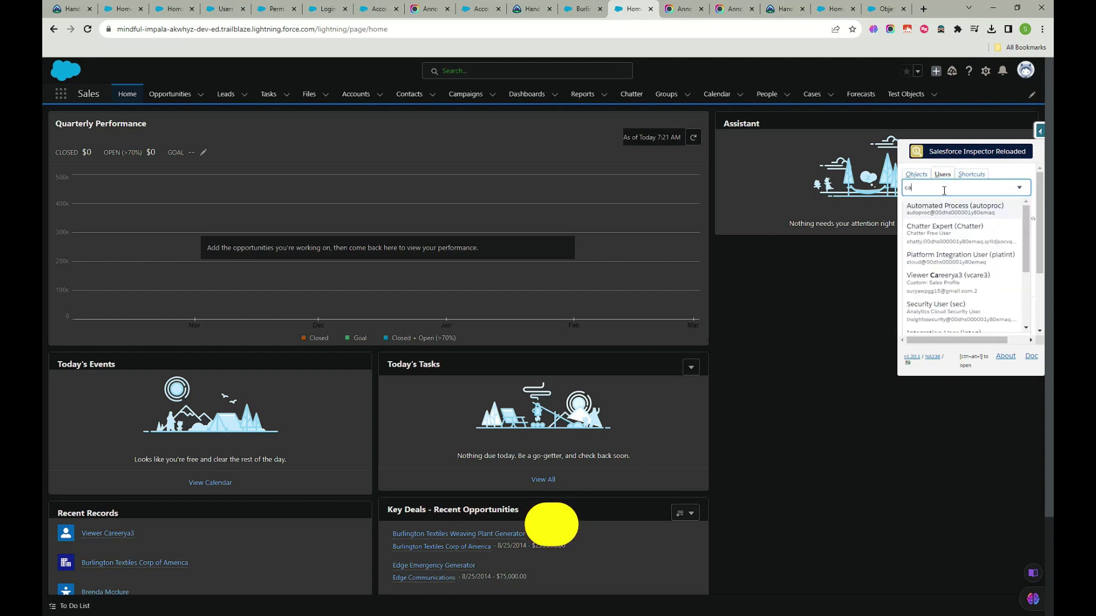
type("r")
left_click(959, 211)
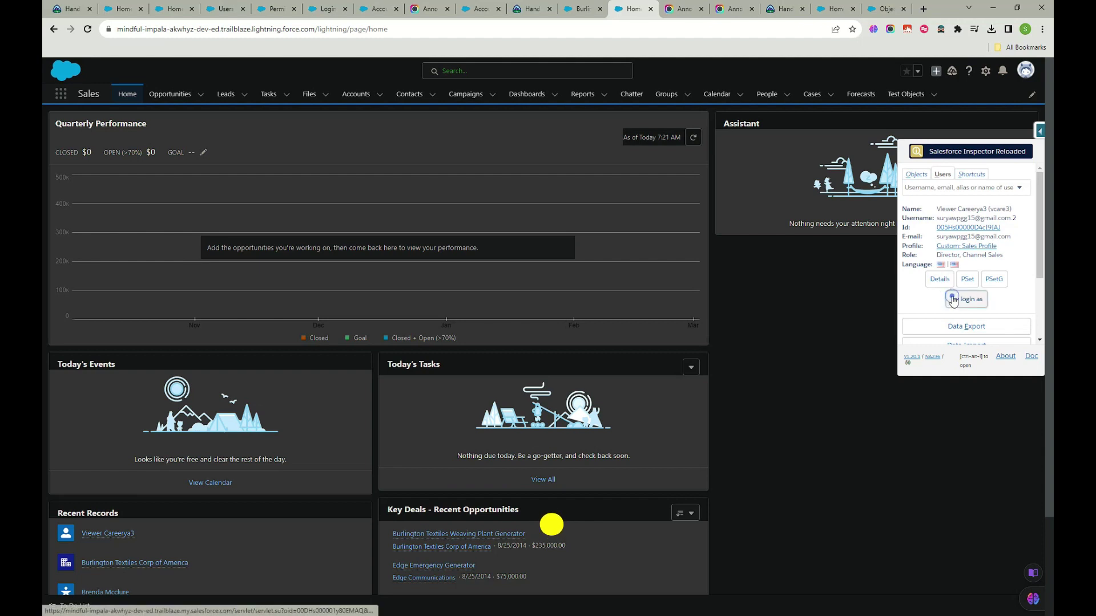
left_click(954, 300)
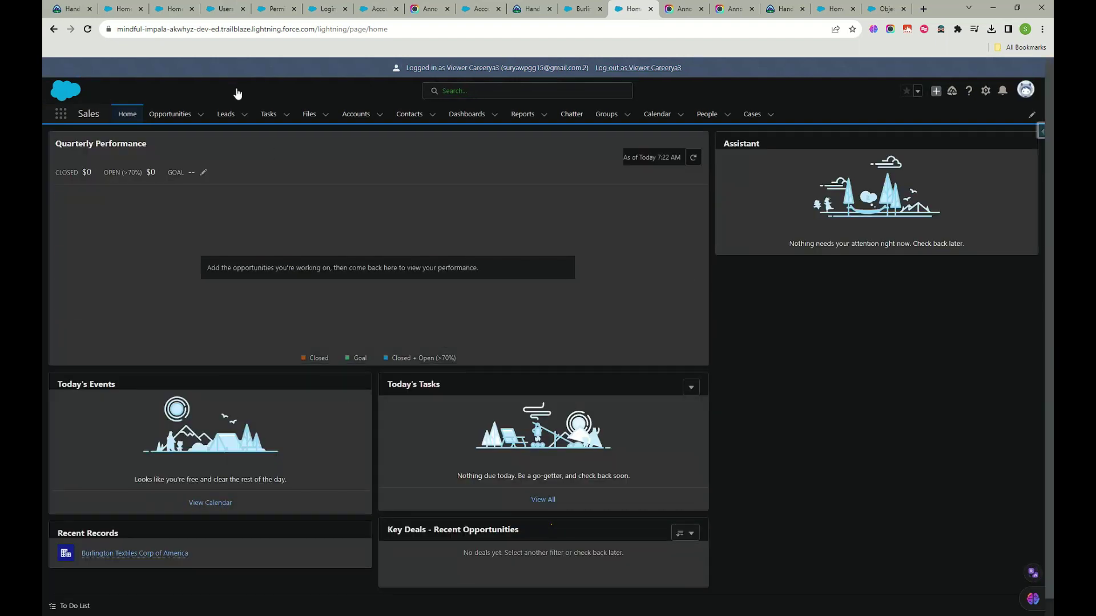
- Open the details of the Burlington Textiles Corp of America account as the sales user and check the Account Information New field
left_click(356, 114)
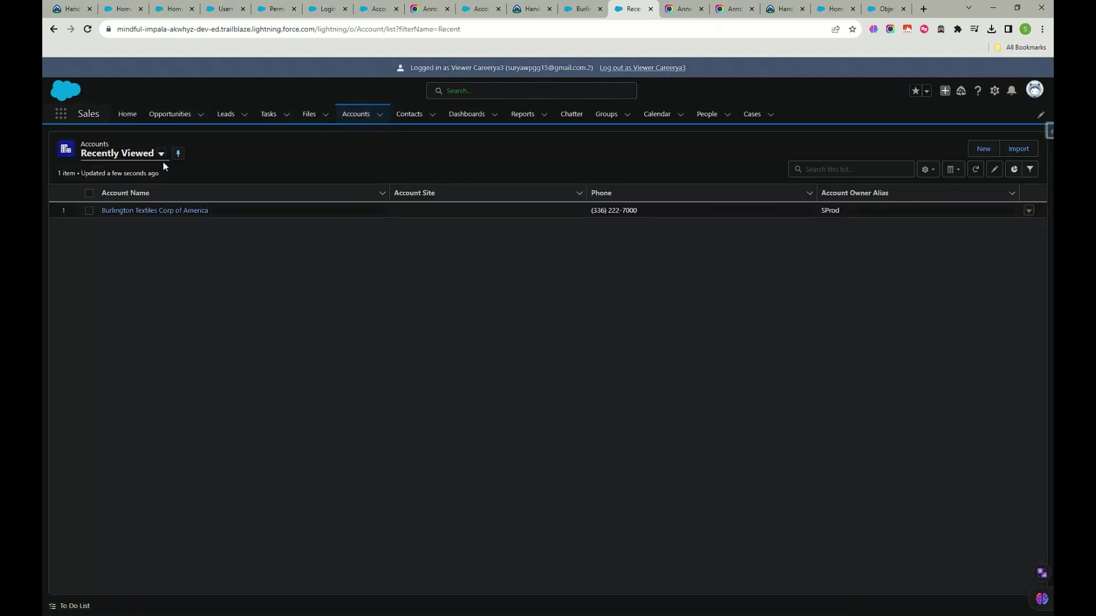
left_click(143, 211)
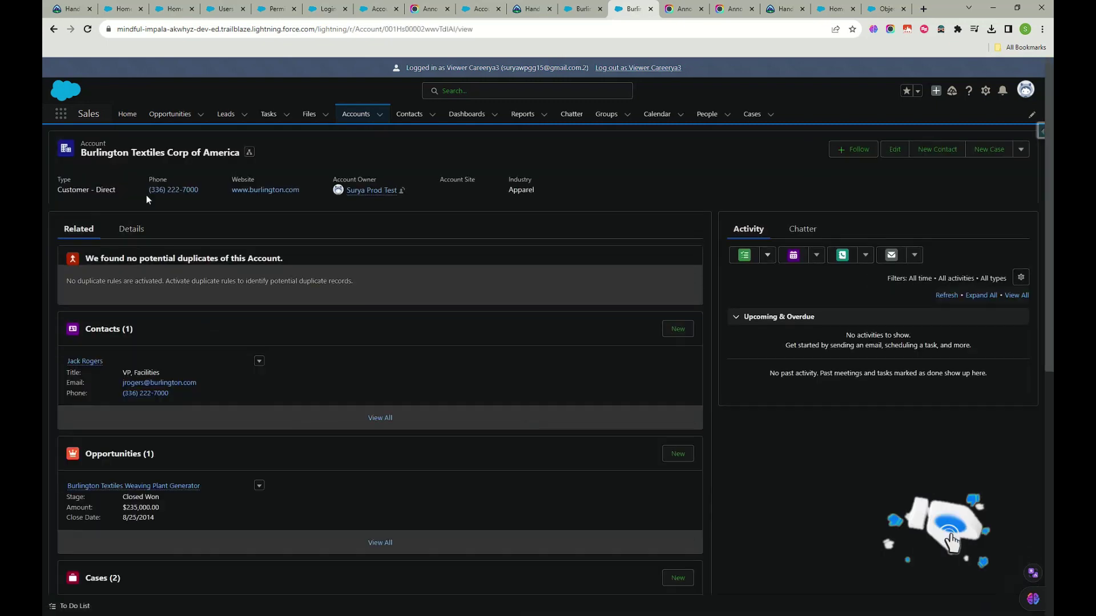
left_click(134, 228)
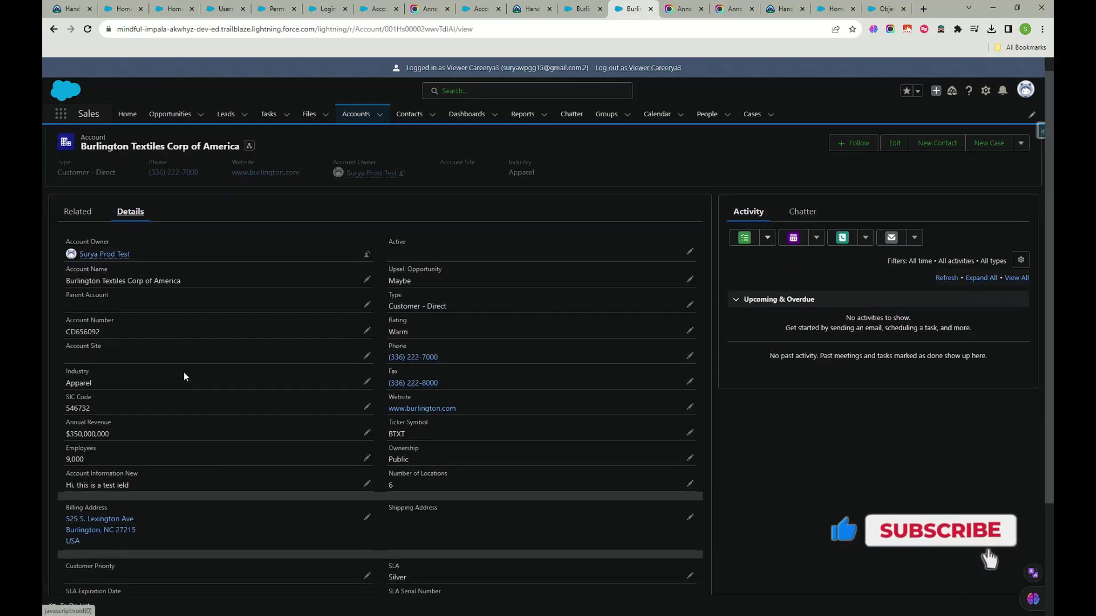
scroll(122, 323, "down", 3)
left_click_drag(378, 337, 151, 327)
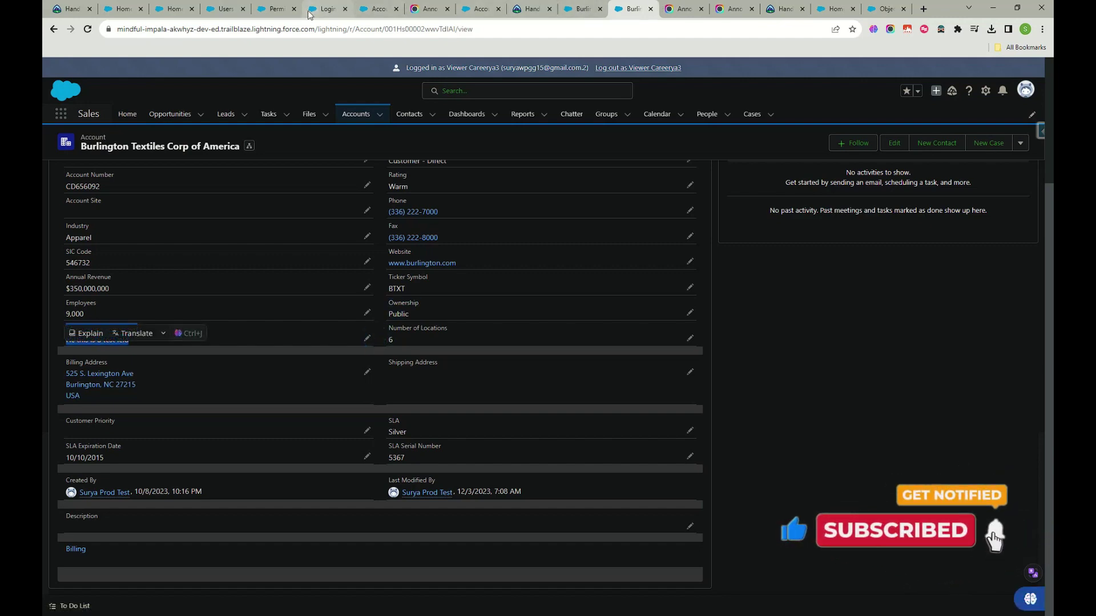
- Compare the captured field-level security settings of Account Information New with the admin and sales user views of the Burlington account
left_click(174, 11)
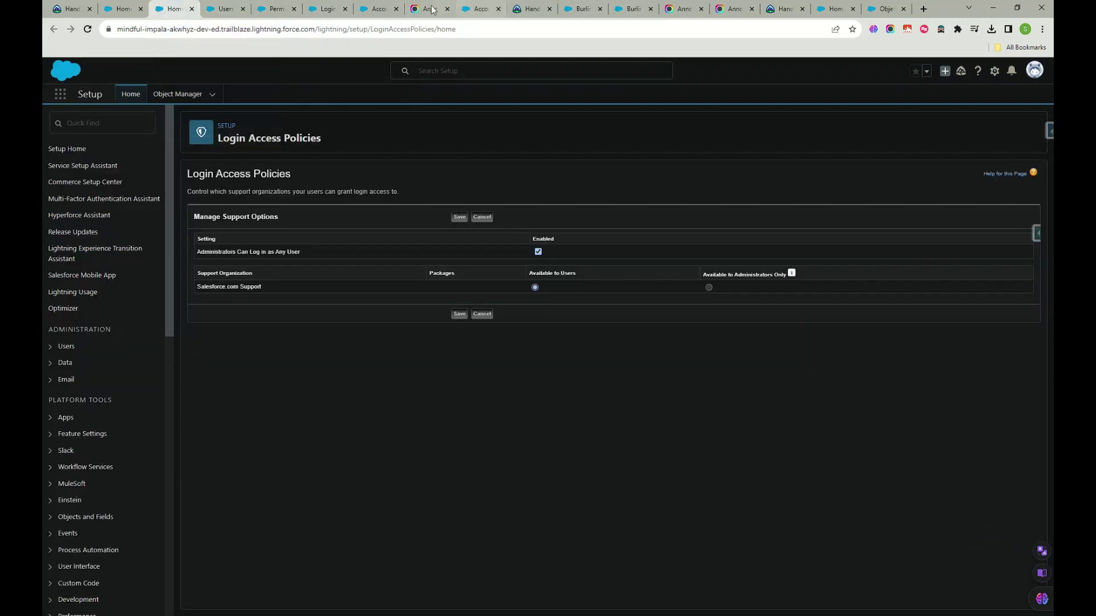
left_click(420, 10)
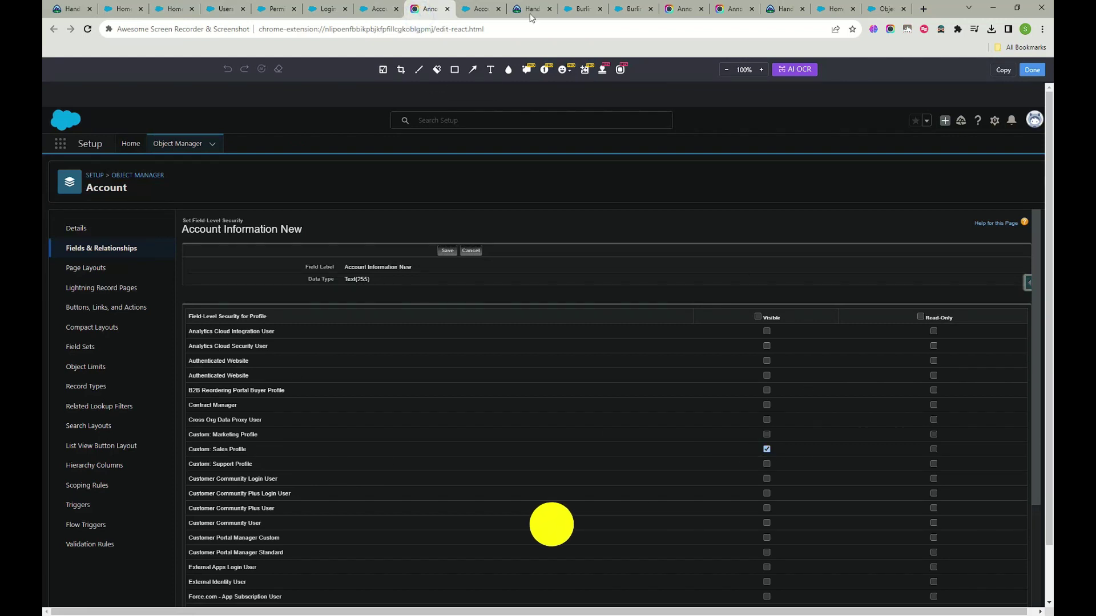
left_click(631, 9)
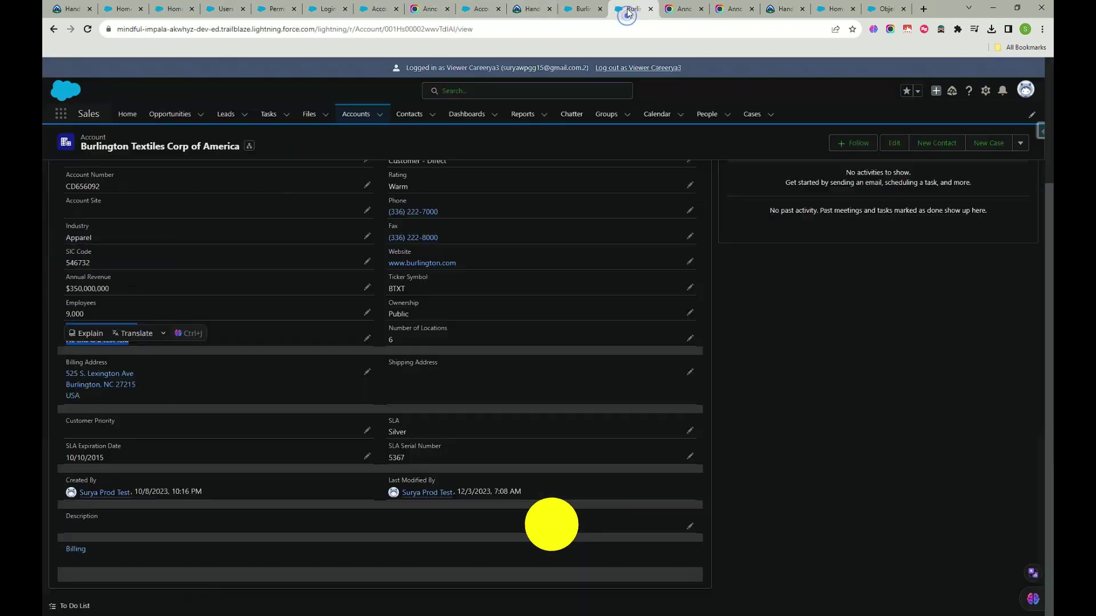
left_click(582, 10)
left_click(627, 11)
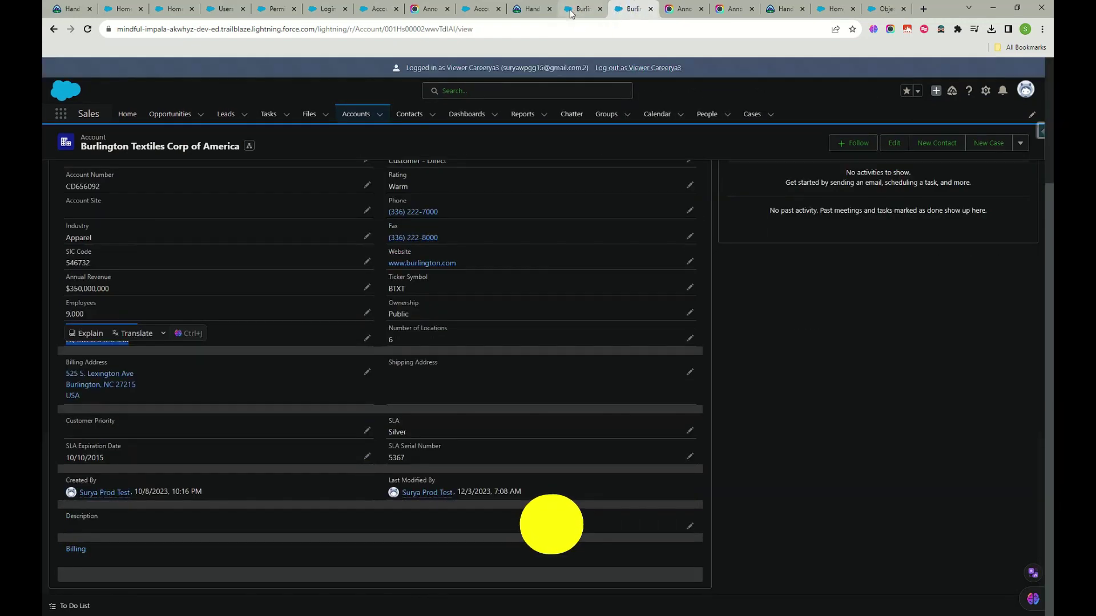
- Capture the visible part of the sales user's Burlington Textiles account page and return to that page
left_click(889, 30)
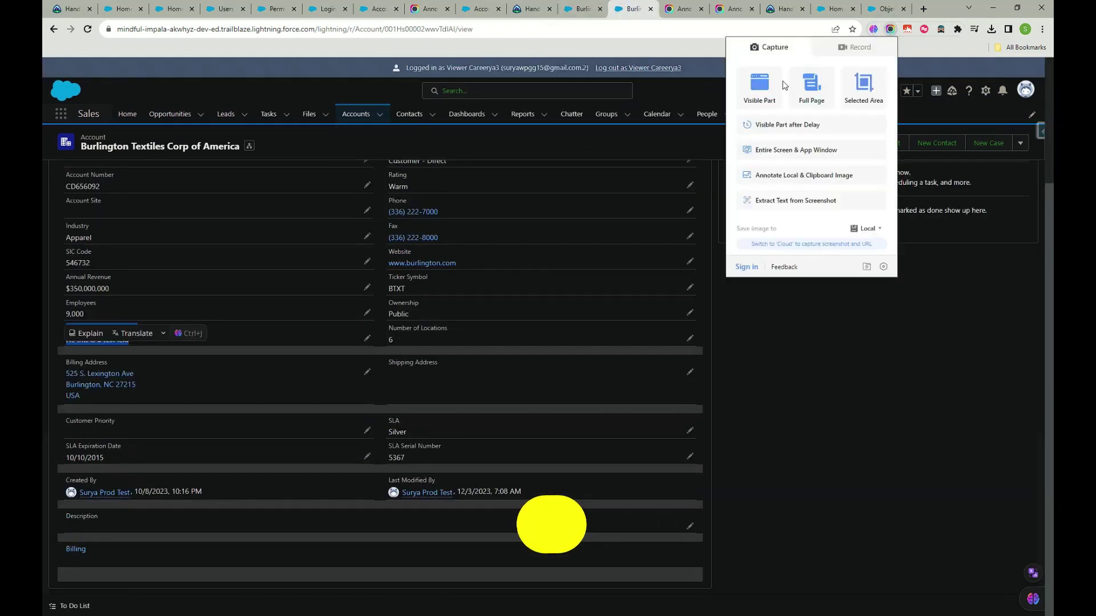
left_click(763, 88)
left_click(585, 12)
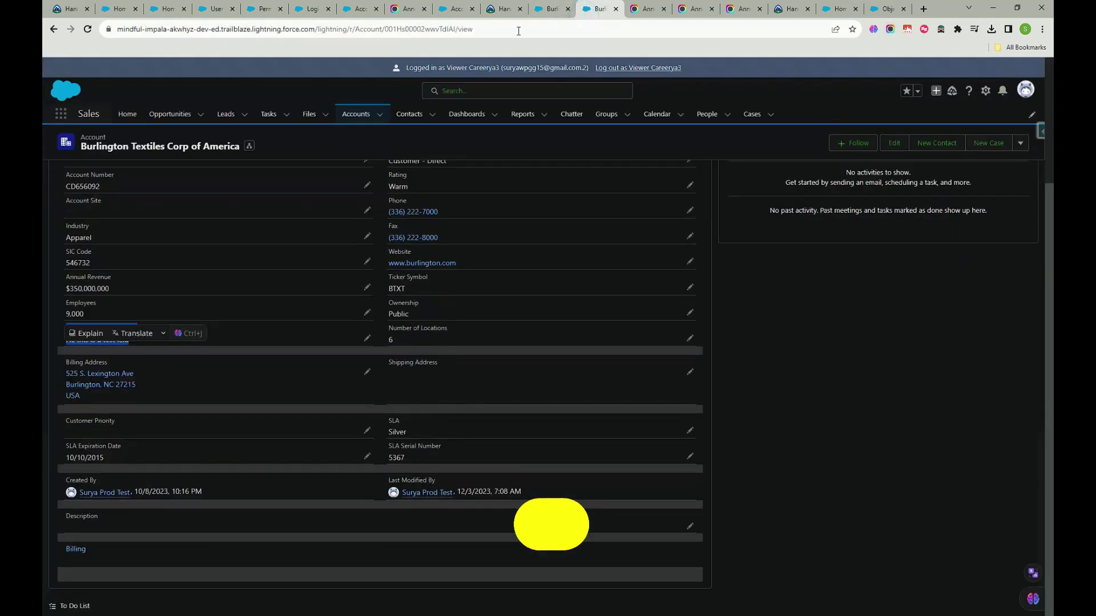
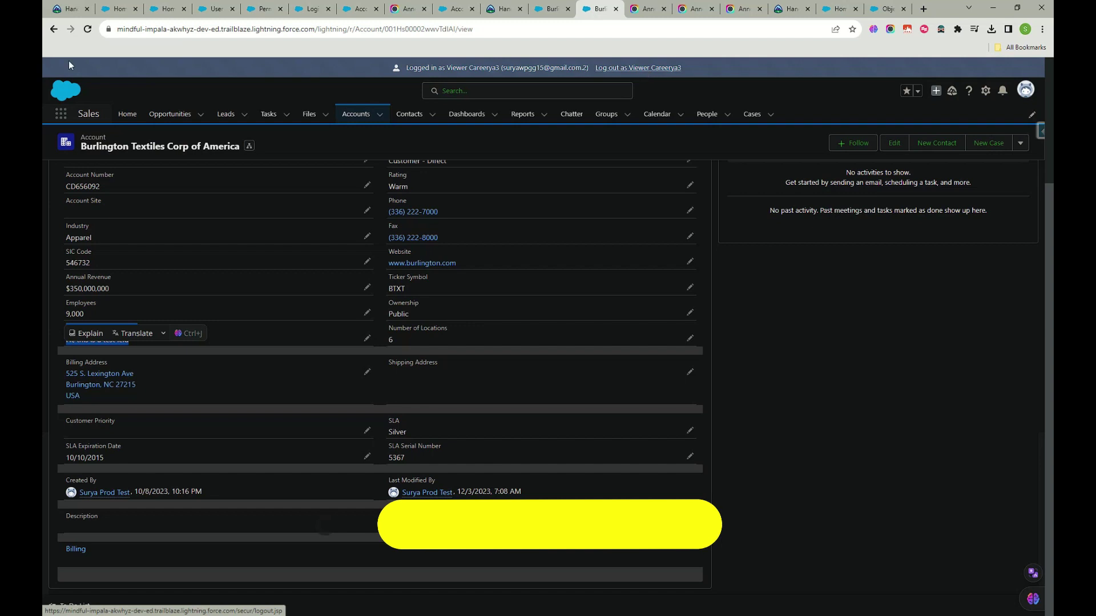
- Log out of the sales user's session and relaunch the Fields playground from the bookmarked Hands-On Orgs page
left_click(630, 68)
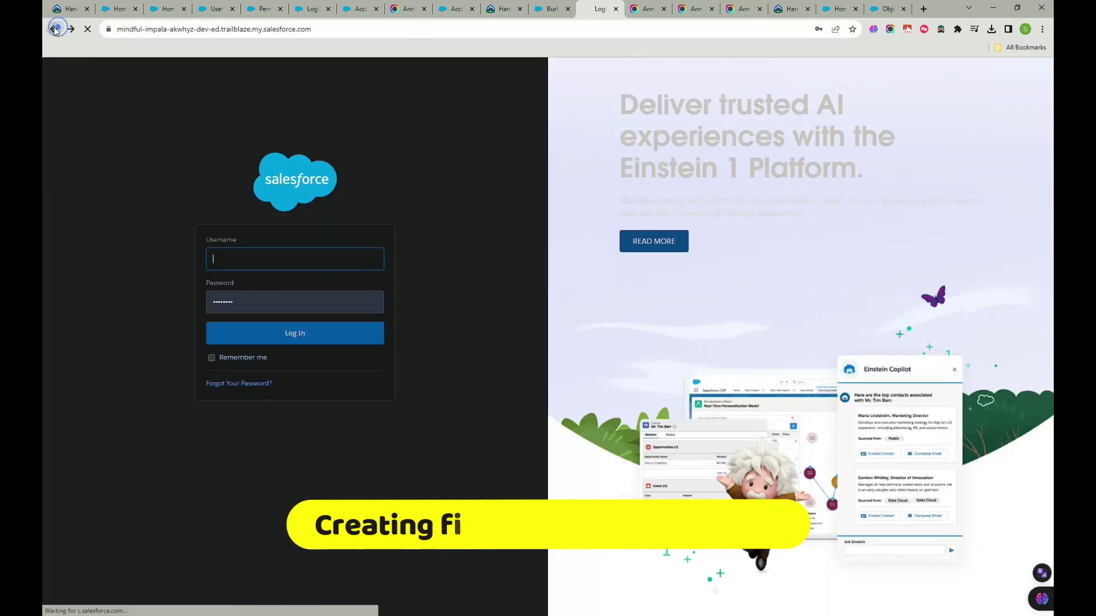
left_click(54, 28)
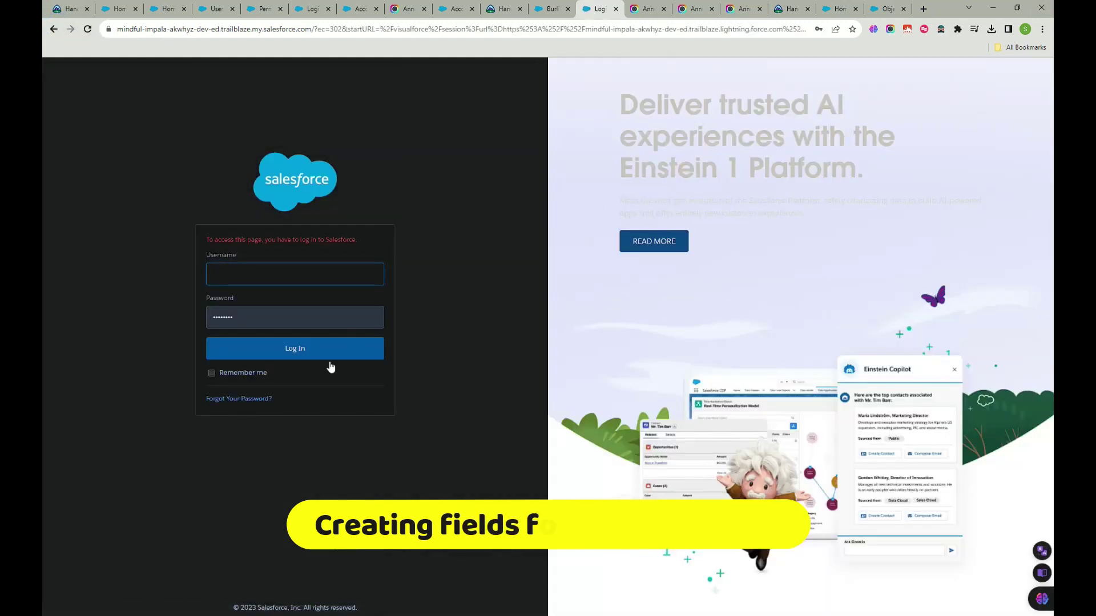
left_click(903, 9)
left_click(887, 15)
left_click(1026, 48)
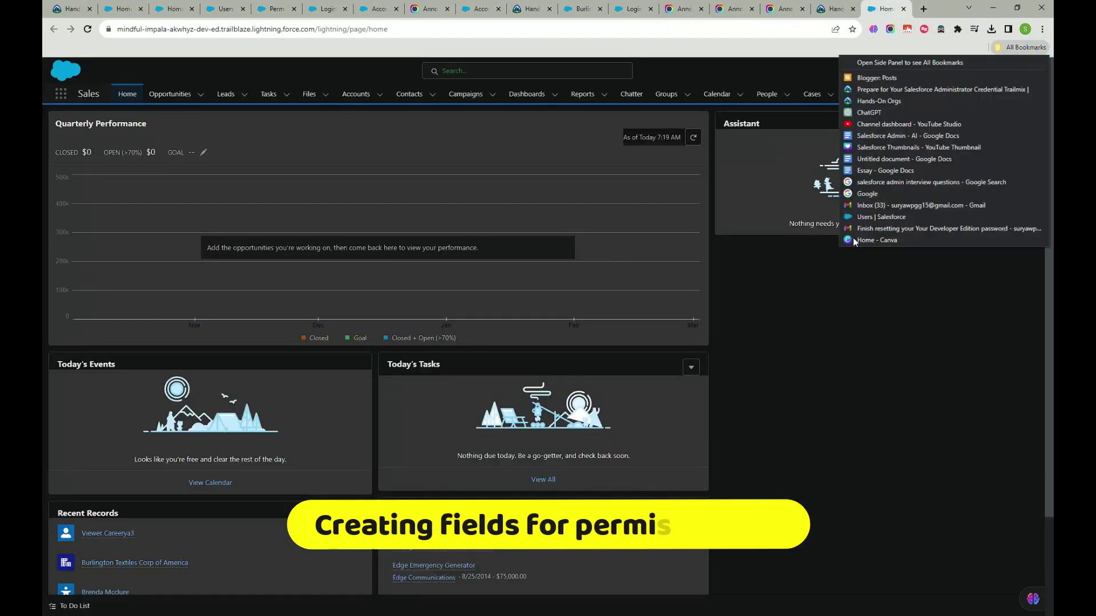
left_click(875, 101)
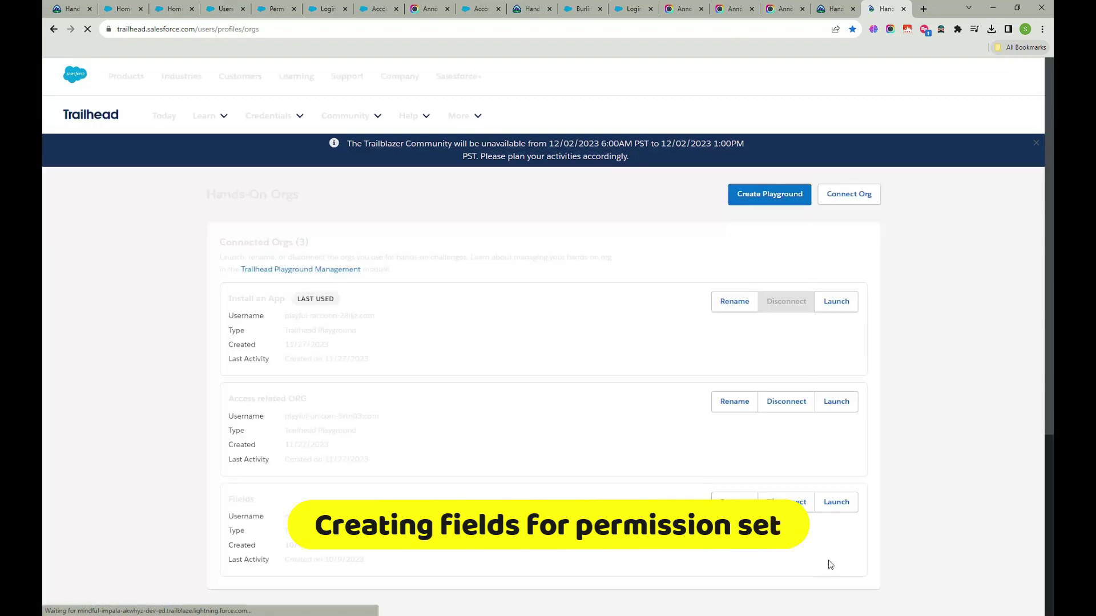
left_click(836, 502)
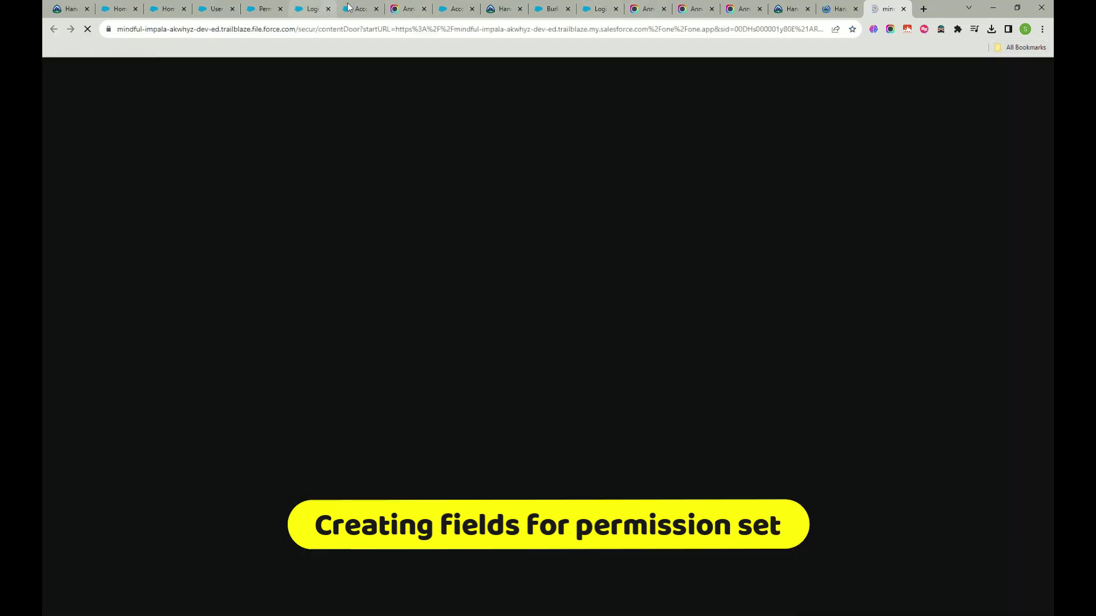
- Start a new custom field on the Account object with the Text data type and continue to its details
left_click(358, 10)
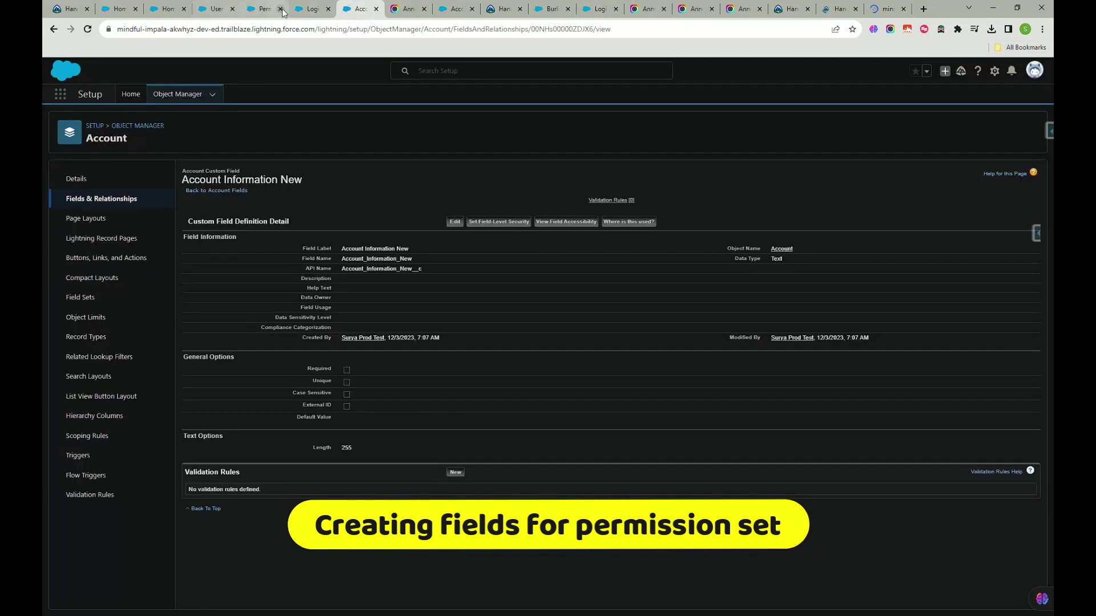
left_click(117, 8)
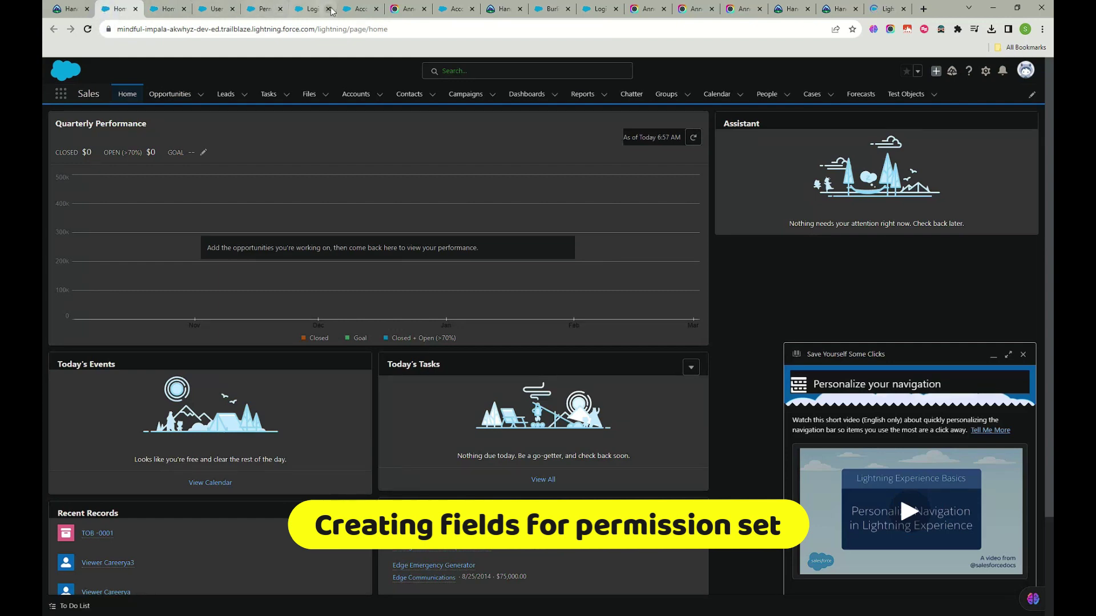
left_click(355, 10)
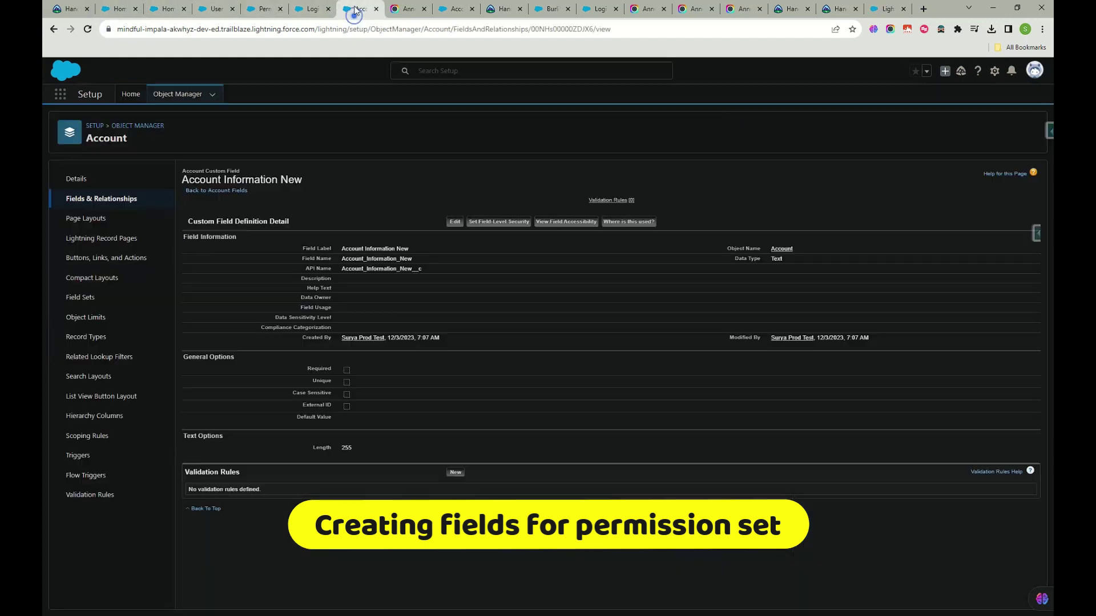
left_click(119, 200)
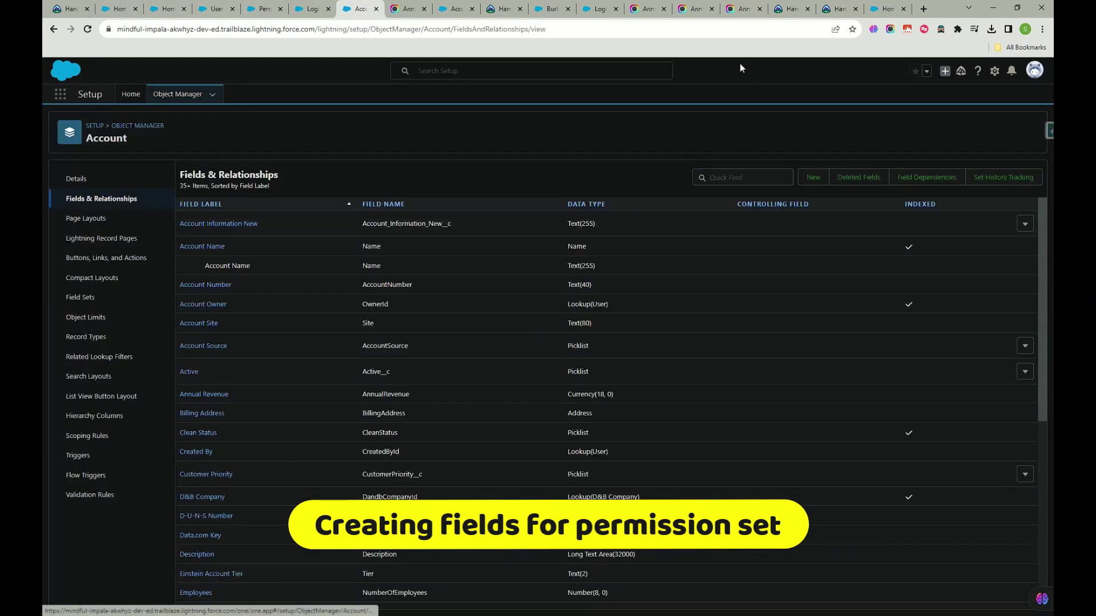
left_click(821, 181)
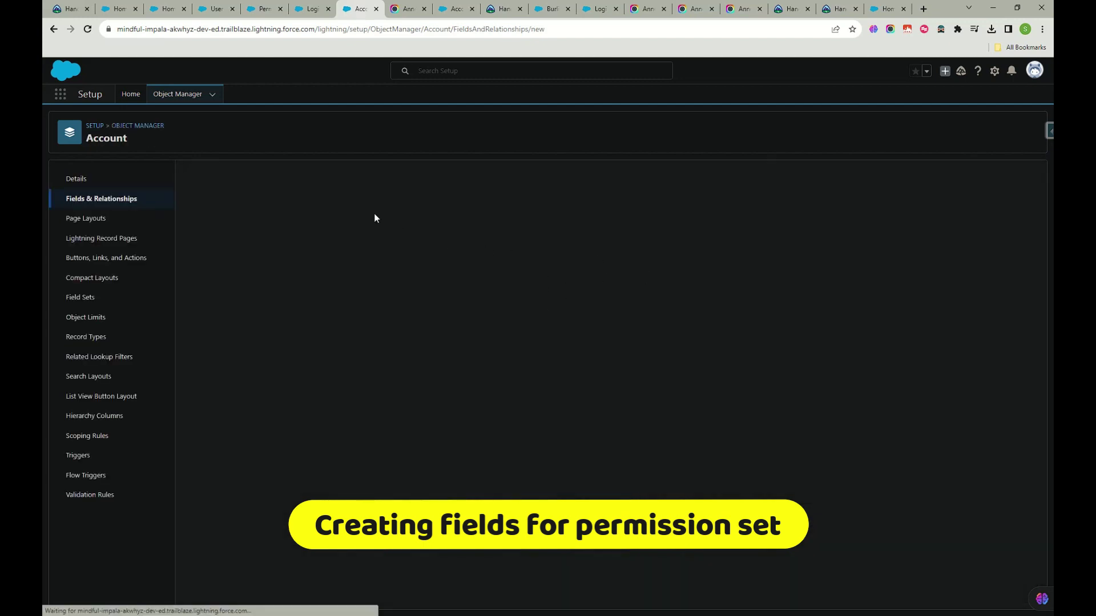
scroll(228, 444, "down", 3)
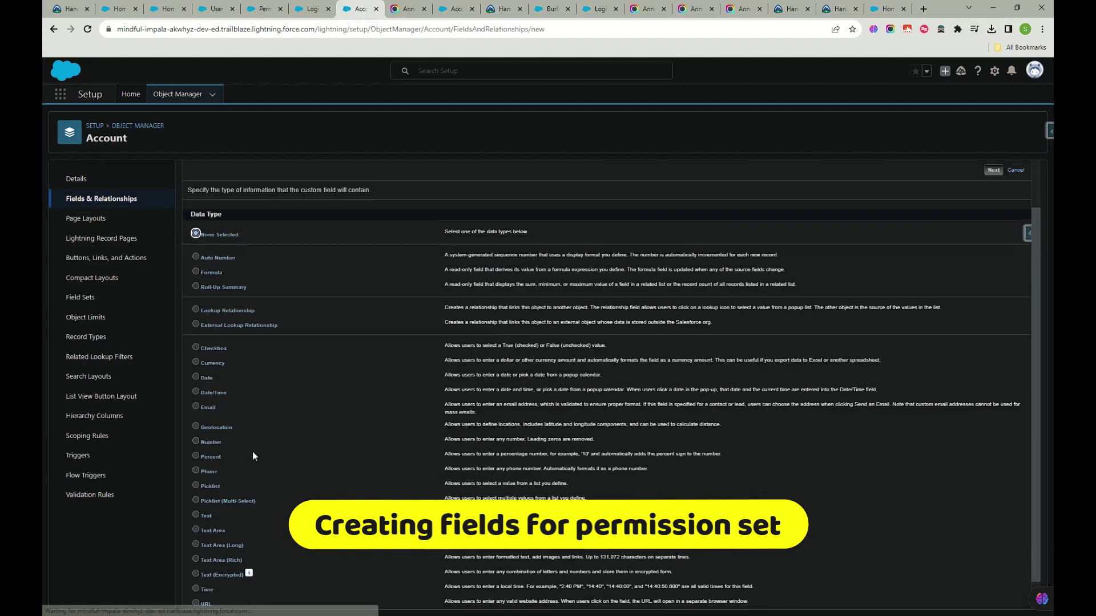
left_click(196, 482)
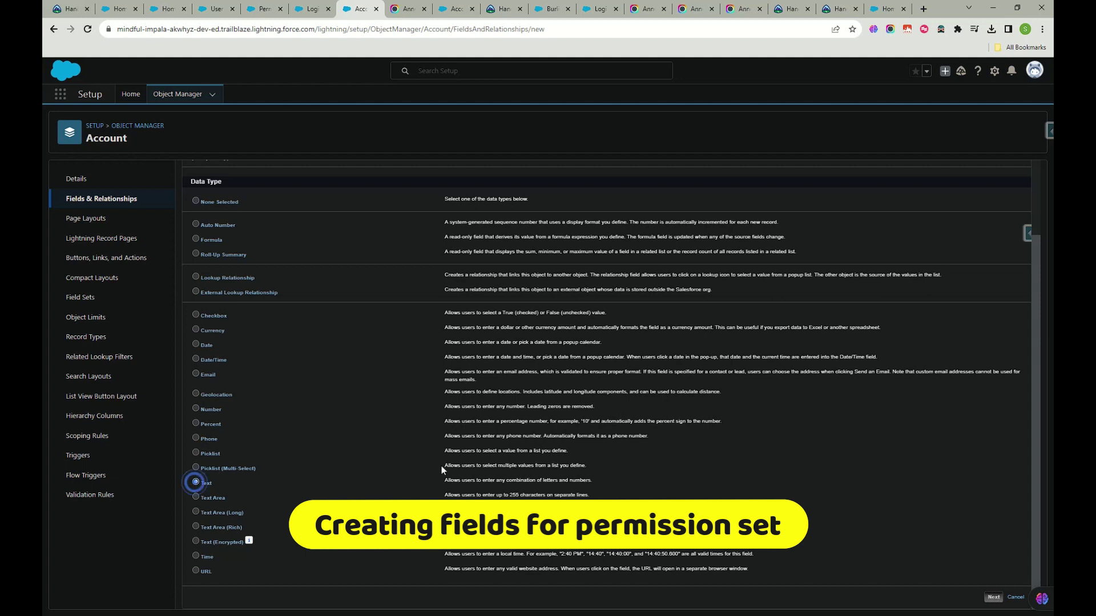
left_click(994, 597)
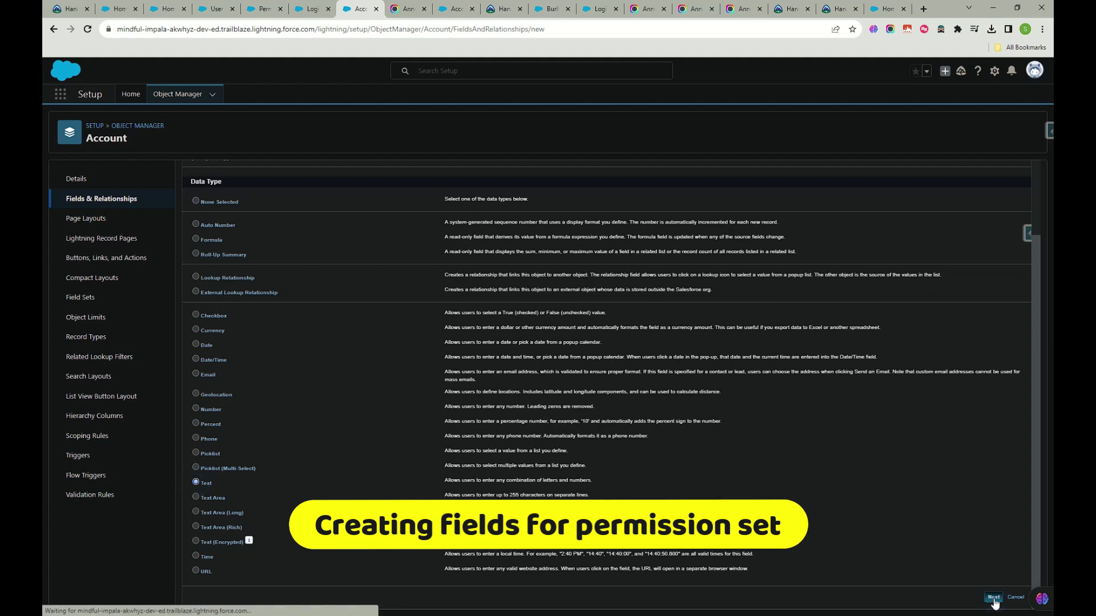
- Label the new field "For permission set" with a length of 125, and continue to field-level security
left_click(400, 248)
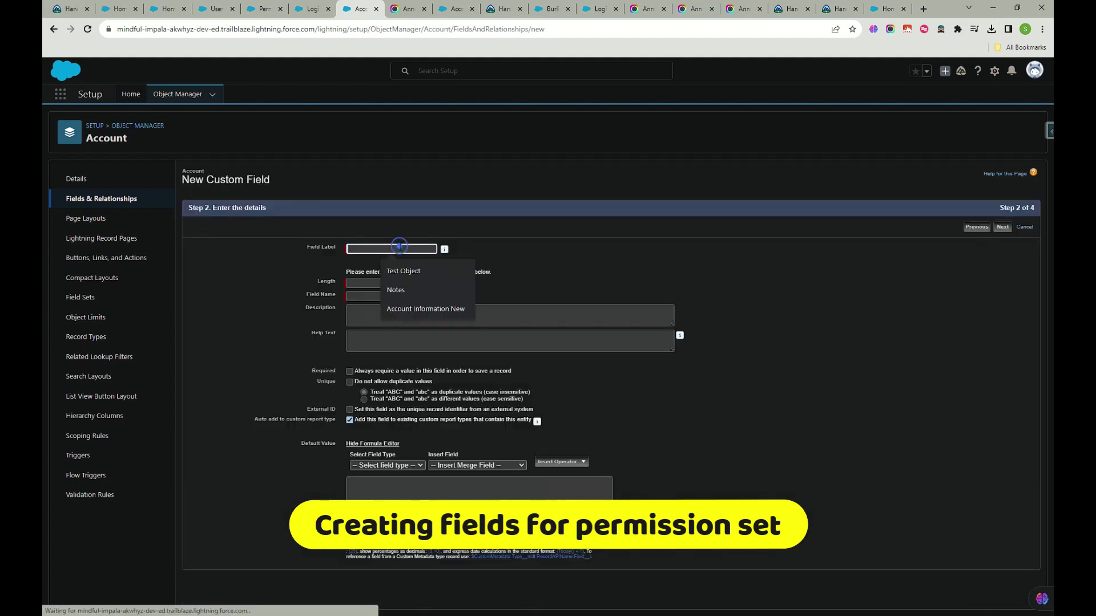
type("or permission set")
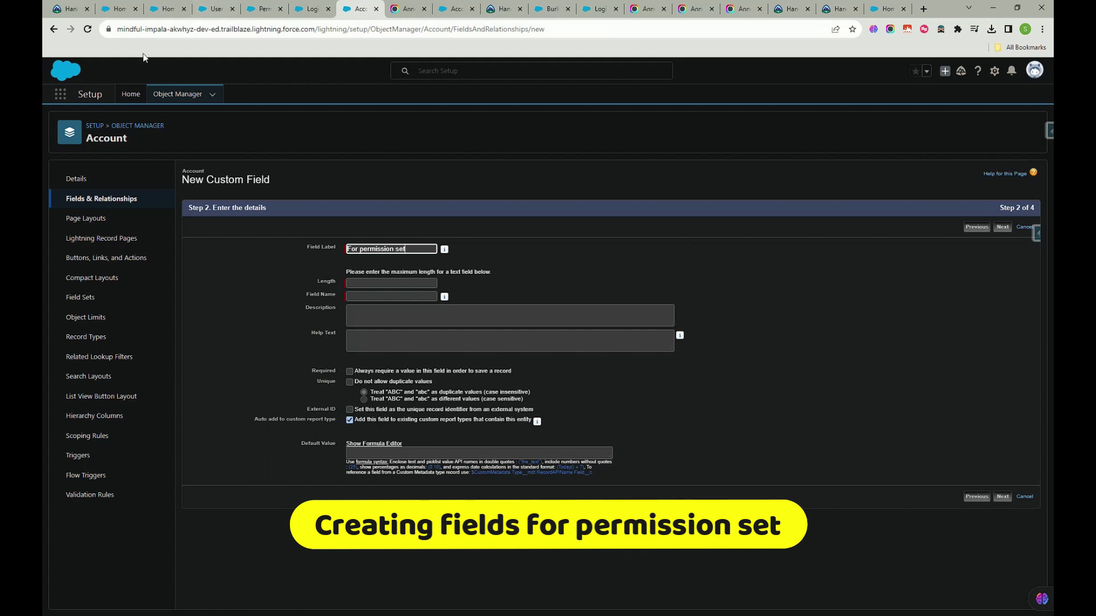
left_click(380, 283)
type("125")
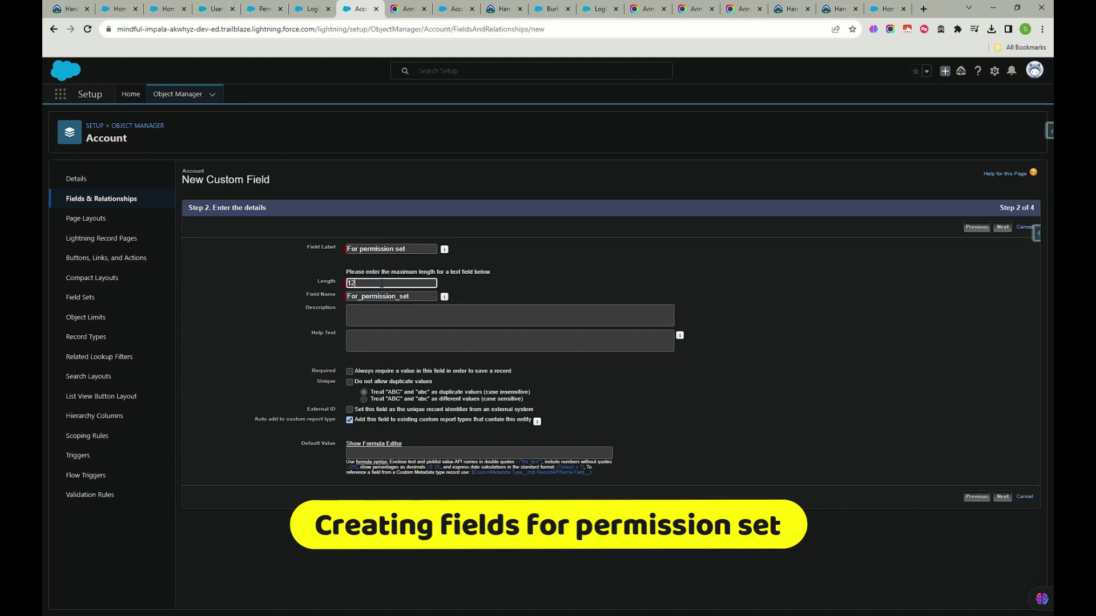
left_click(1003, 498)
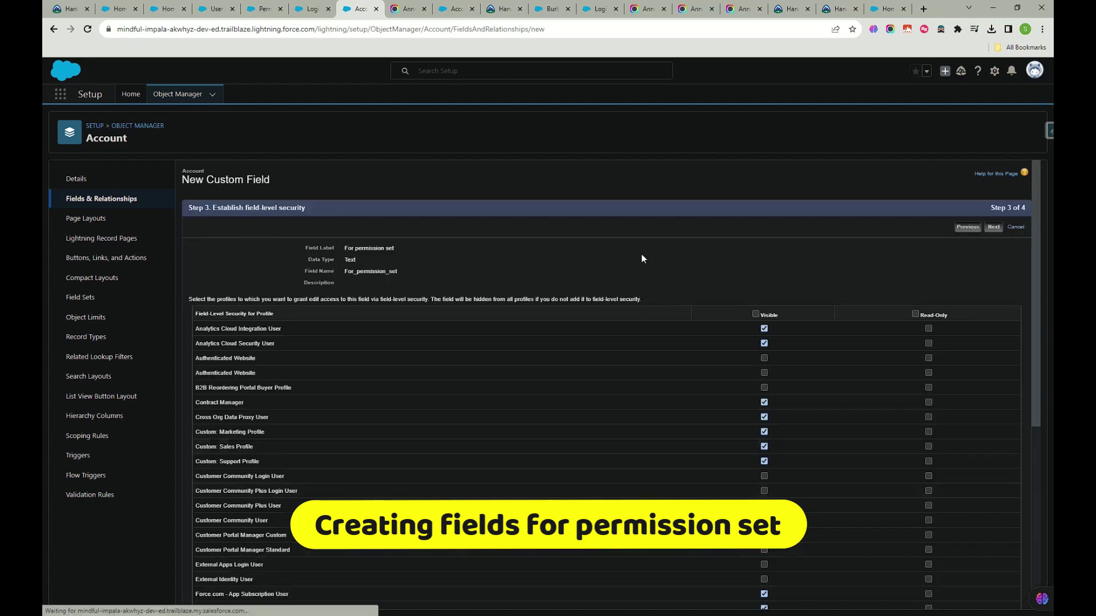
- Remove the new field's visibility from all profiles, keep it on all Account page layouts, and save the field
left_click(756, 314)
scroll(848, 371, "down", 5)
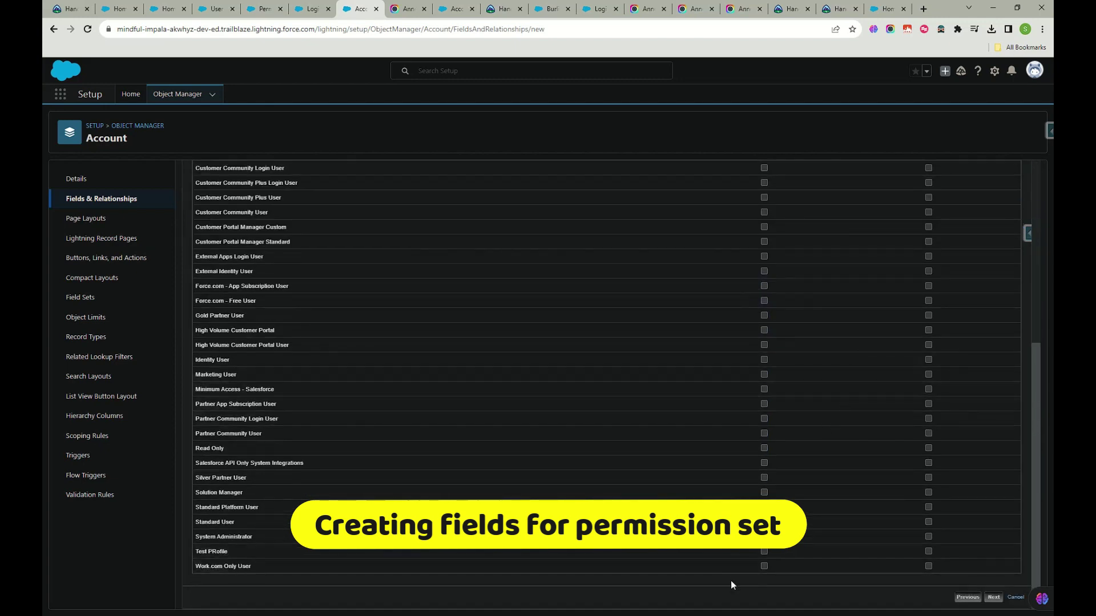
left_click(992, 599)
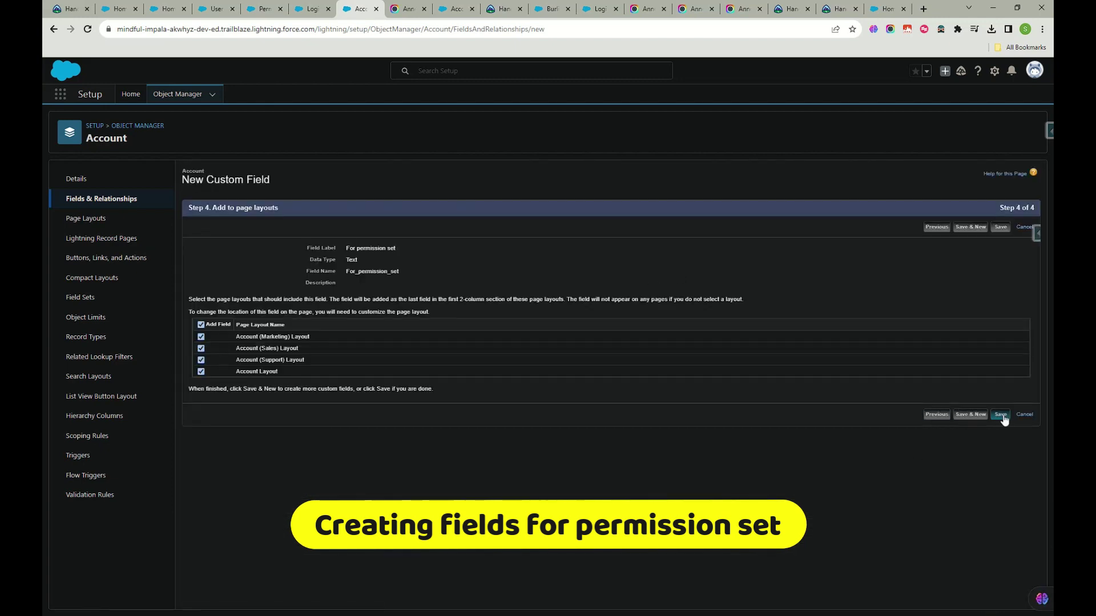
left_click(1003, 416)
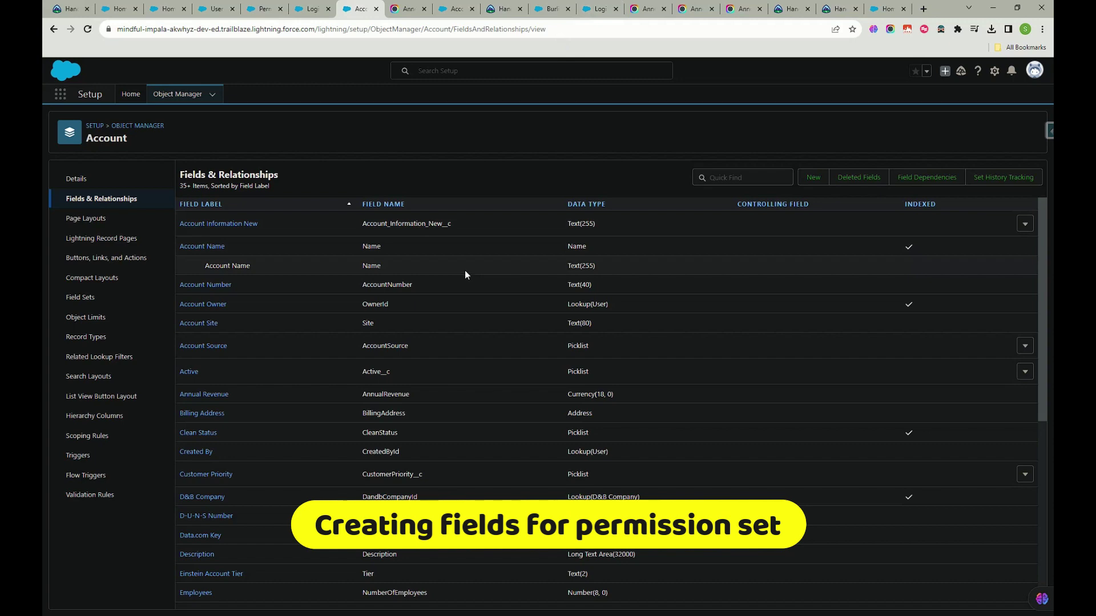
- Find the "For permission set" field among the Account fields, check where it is used, and return to its definition
left_click(553, 7)
left_click(352, 10)
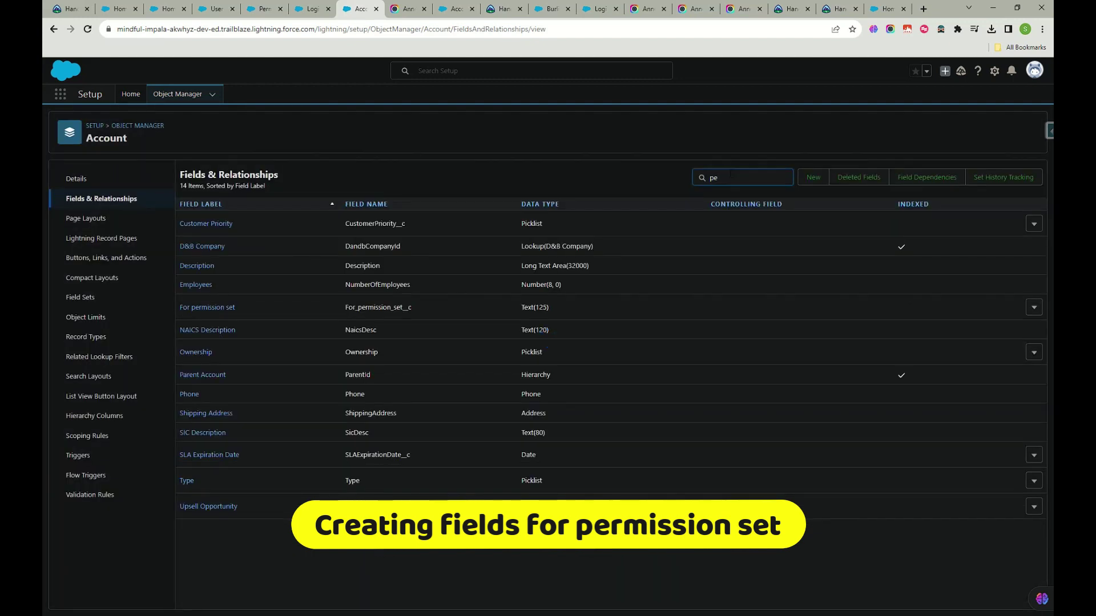
left_click(223, 227)
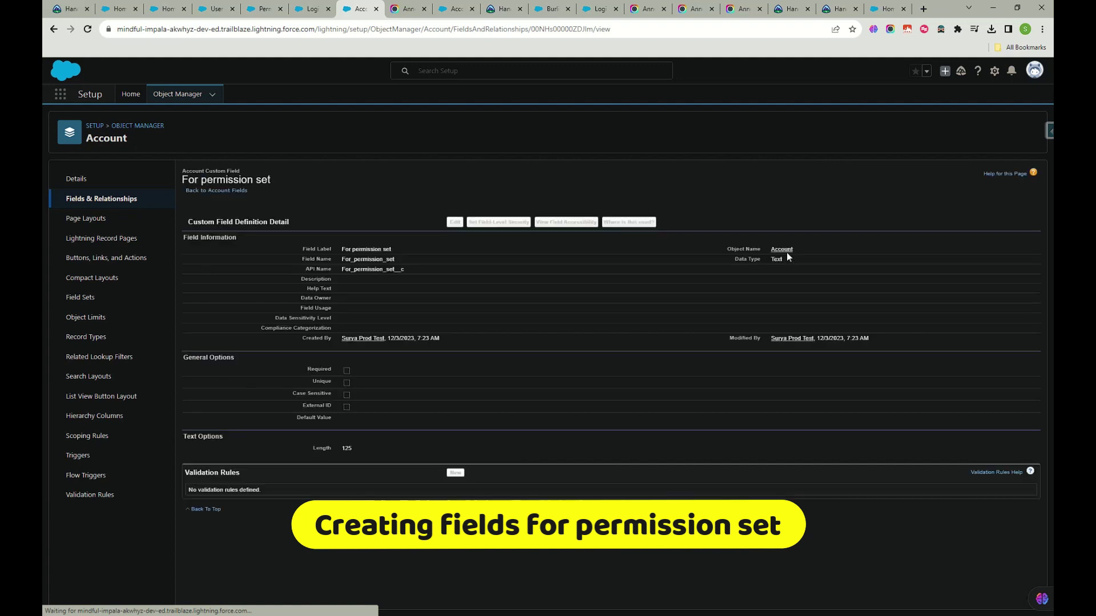
left_click(633, 223)
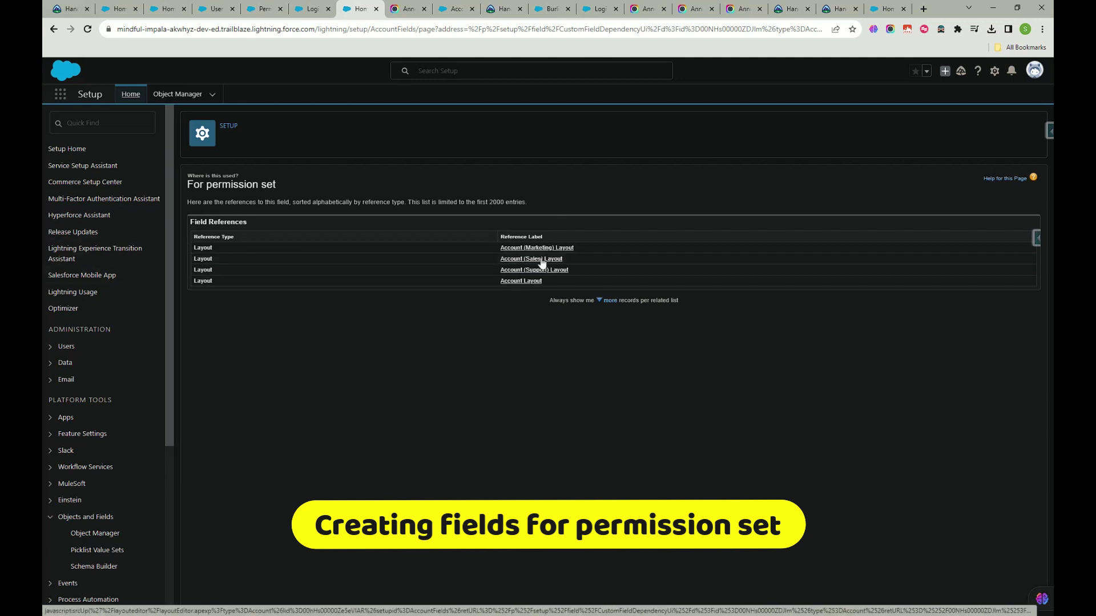
key("alt+Left")
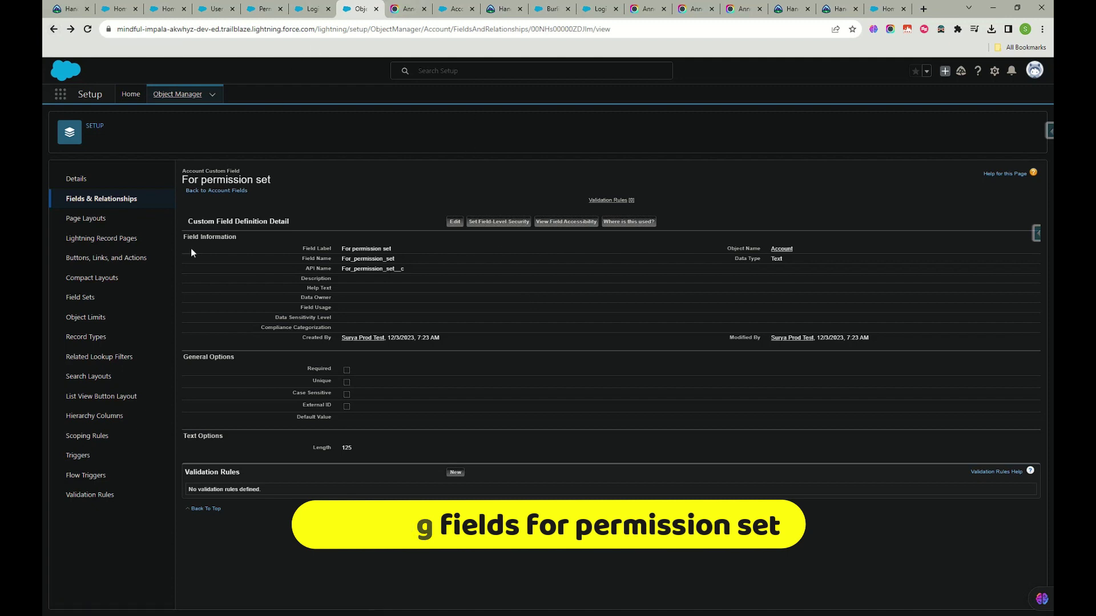
- Place the Burlington Textiles account page beside the field setup page, reload it, and view the account's details
left_click_drag(542, 13, 400, 10)
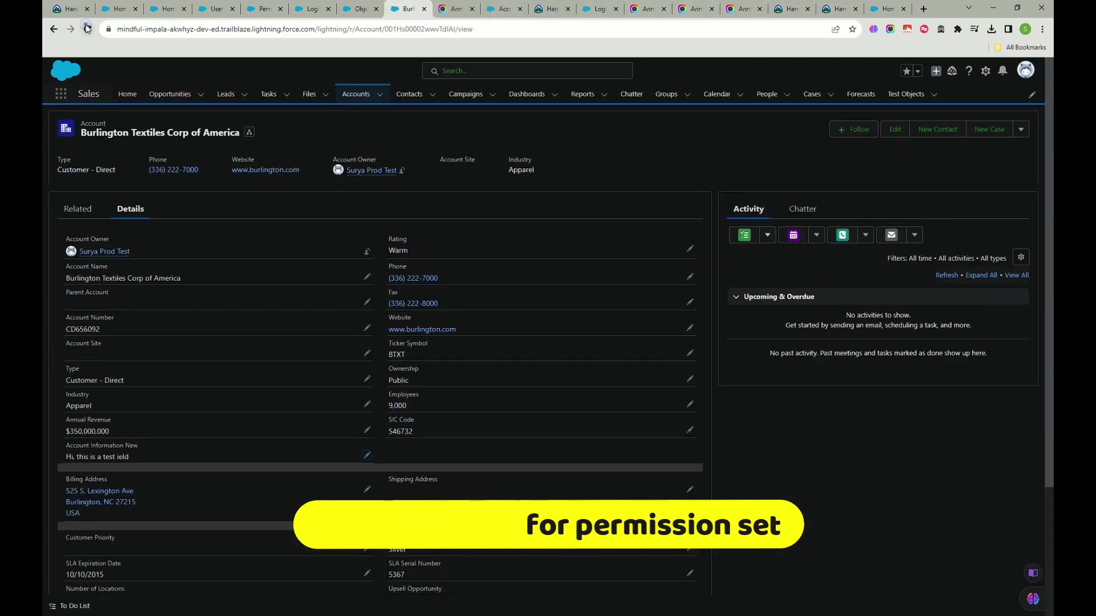
key("F5")
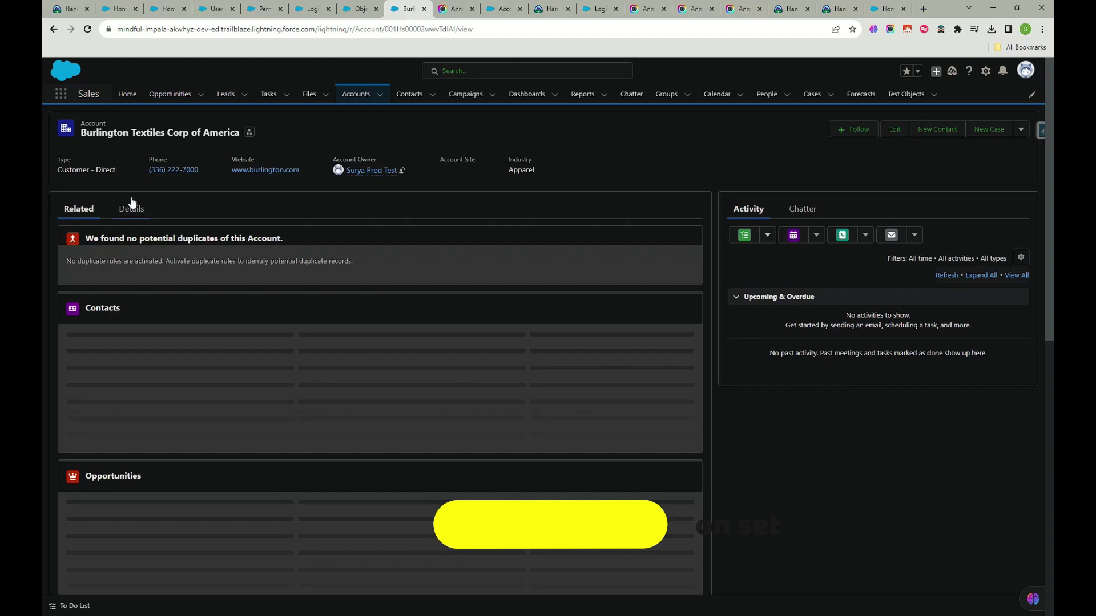
left_click(131, 209)
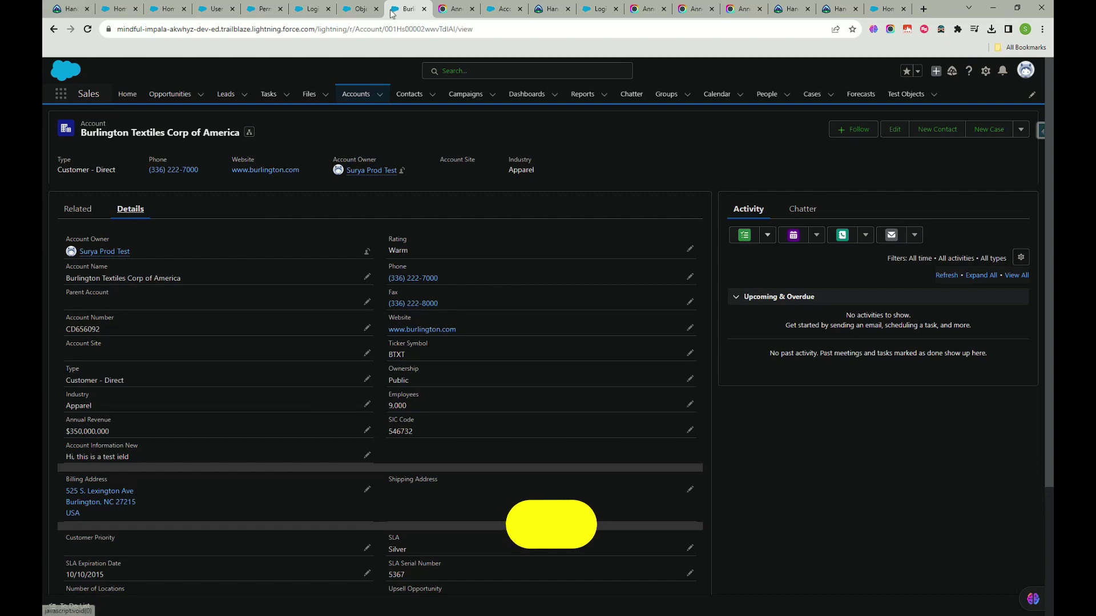
- Close the leftover login page and start a new permission set from the Permission Sets setup page
left_click(360, 8)
left_click(304, 10)
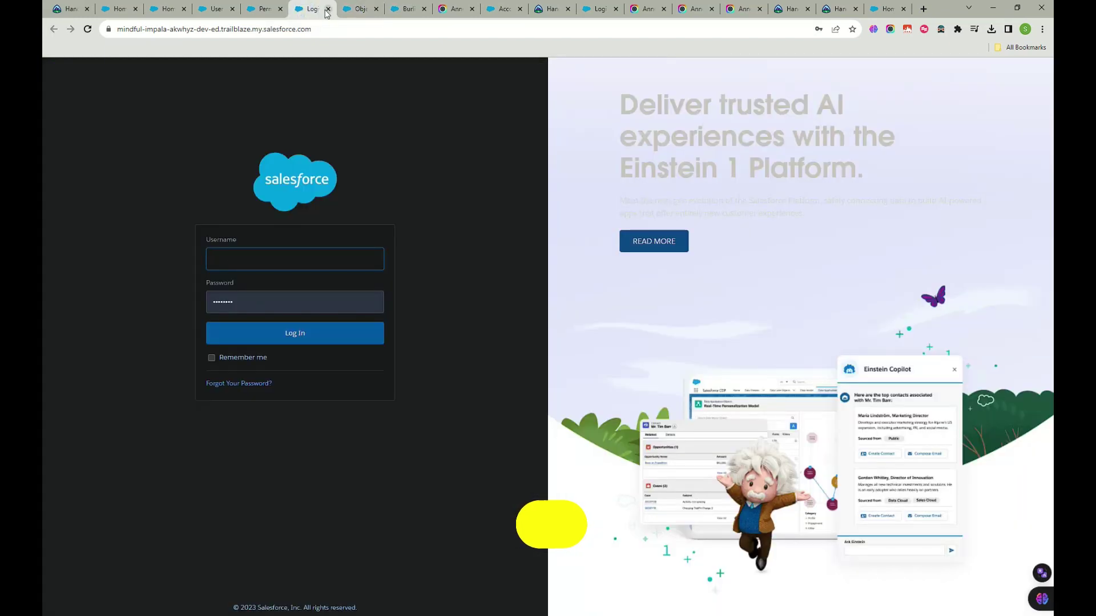
left_click(328, 8)
left_click(269, 8)
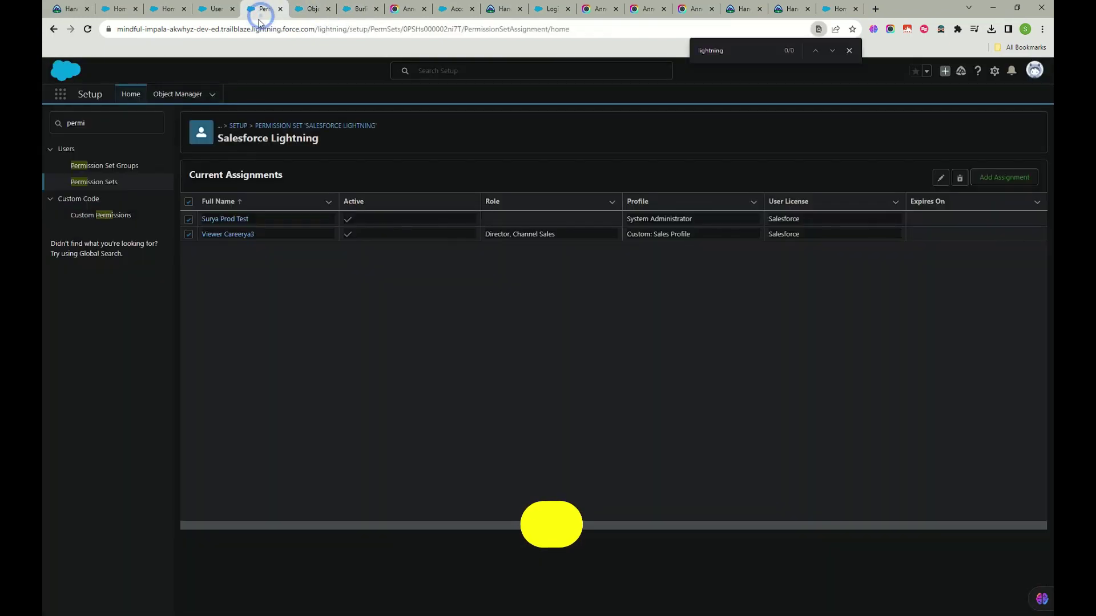
left_click(103, 182)
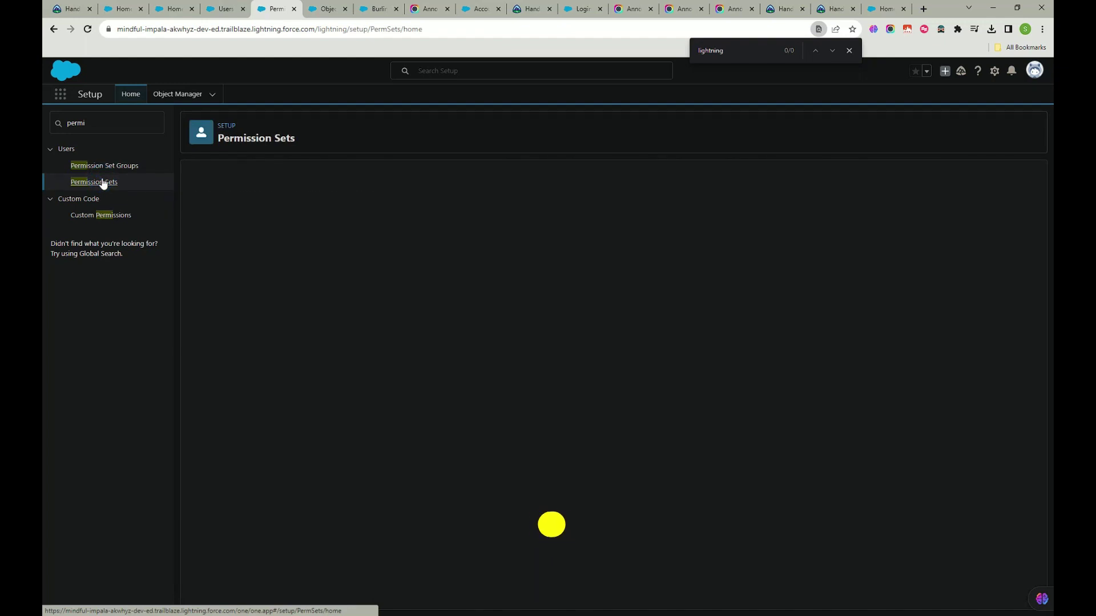
left_click(197, 233)
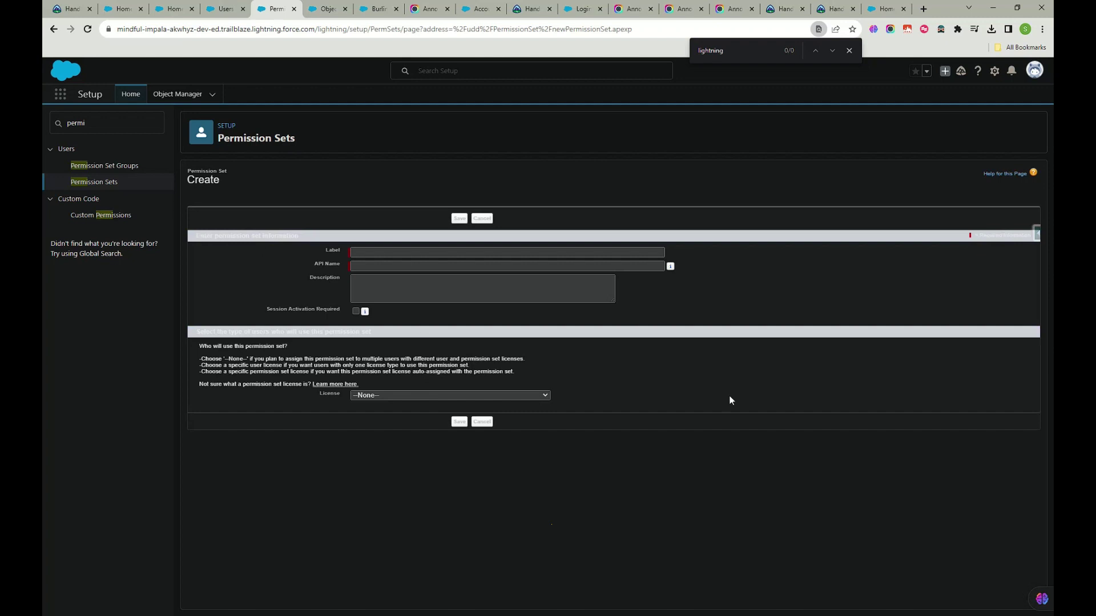
- Label the permission set "Visible for permission set" with API name Visible_for_permission_set and save it
left_click(407, 252)
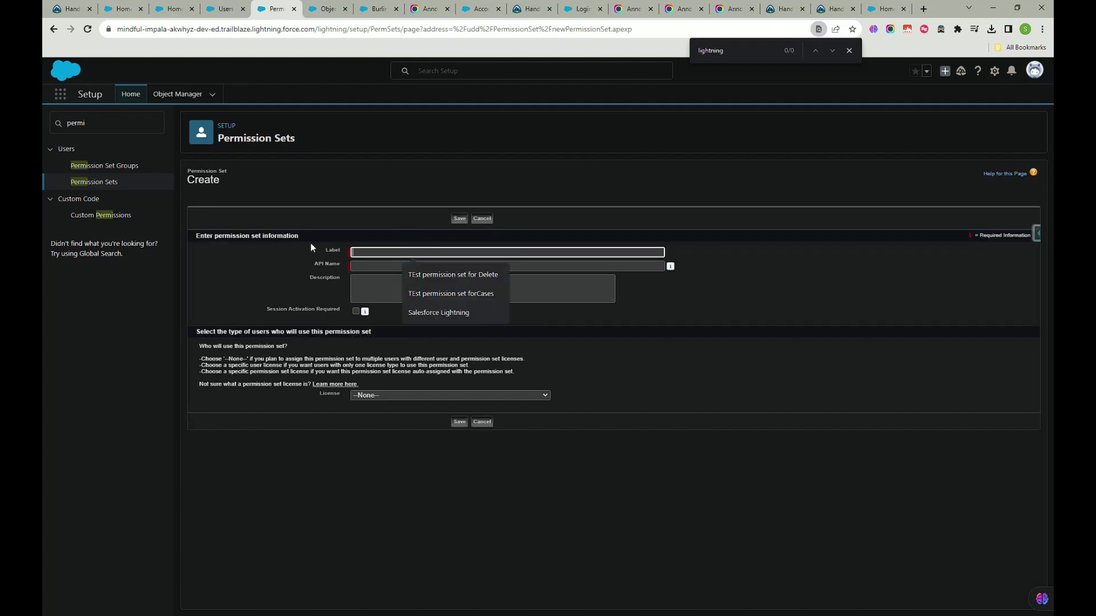
type("Vi")
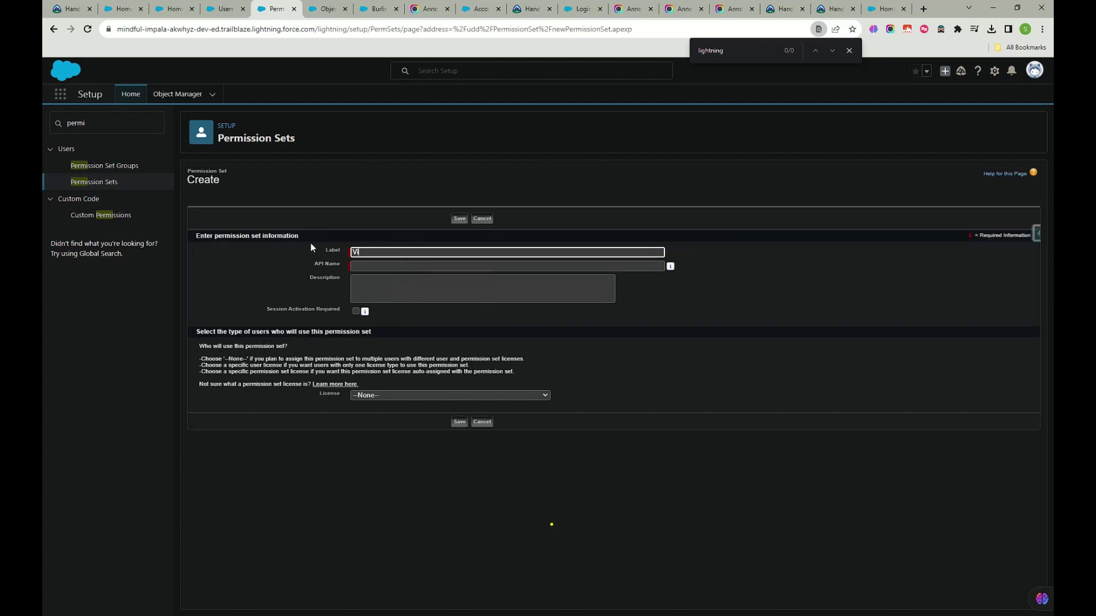
type("sible for permiss")
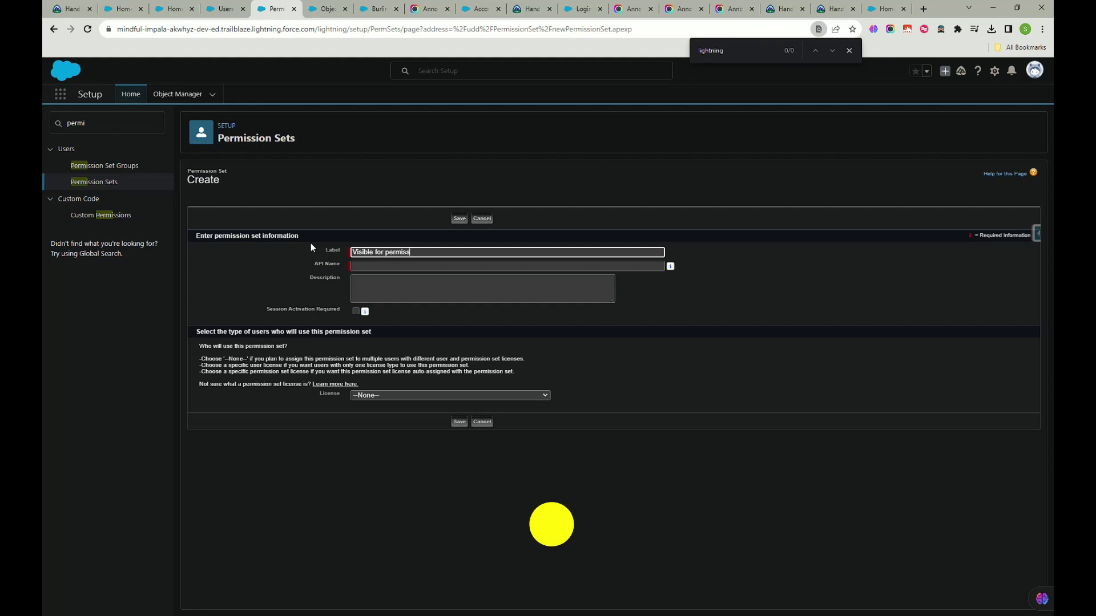
type("ion set")
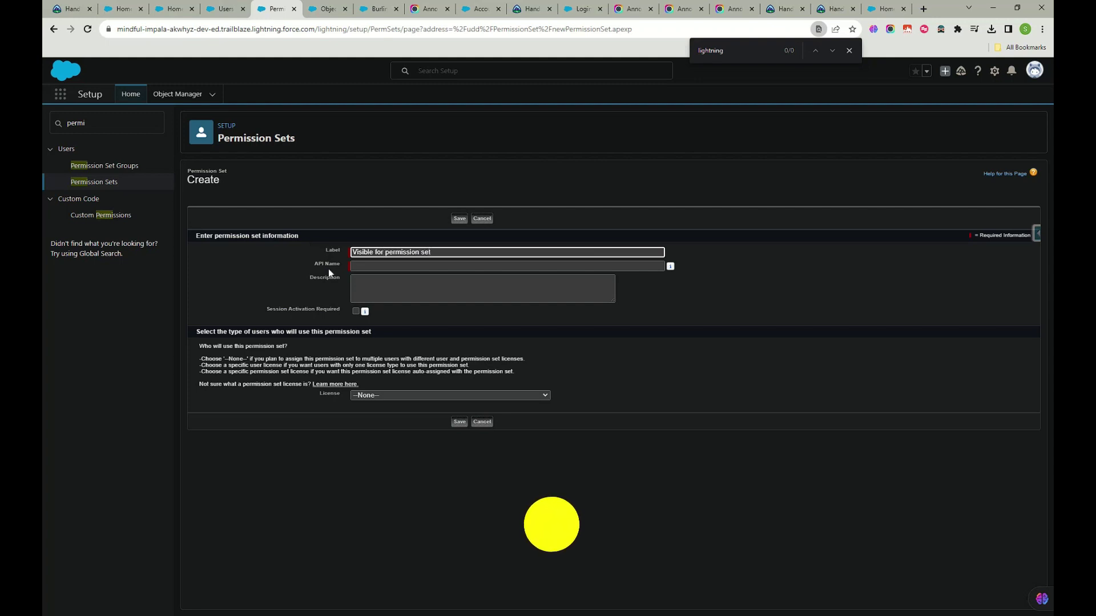
left_click(369, 266)
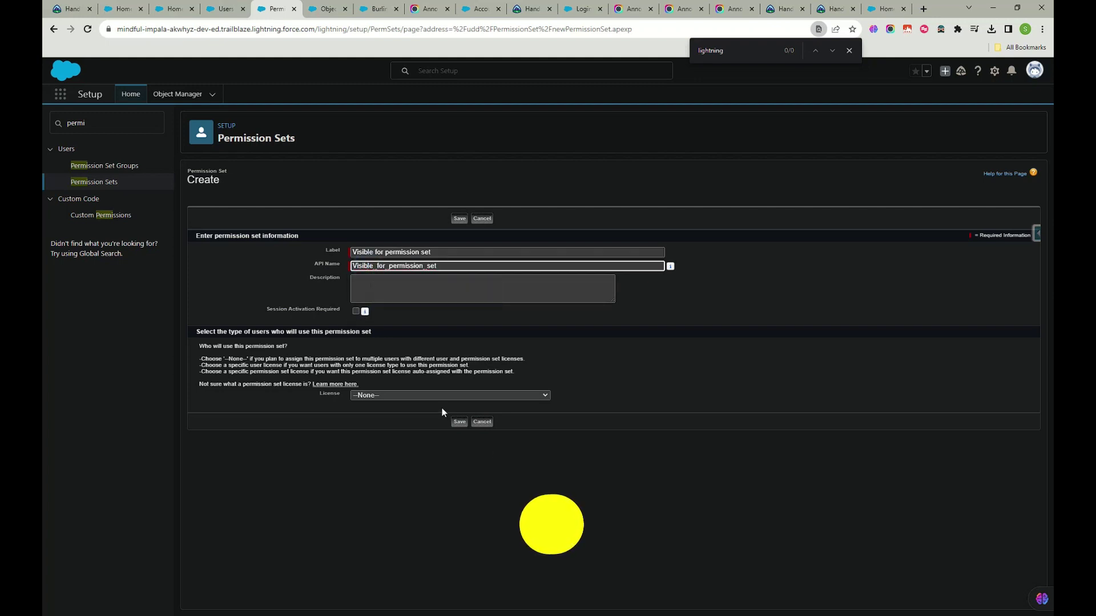
left_click(460, 421)
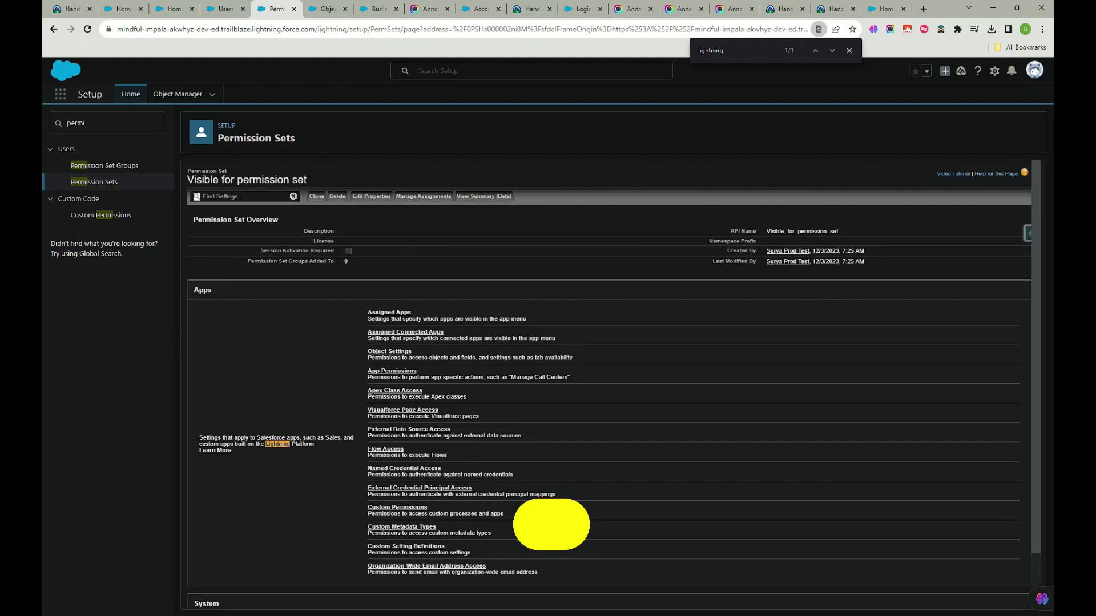
- Open the Accounts object settings of the new permission set and review its field permissions
left_click(396, 352)
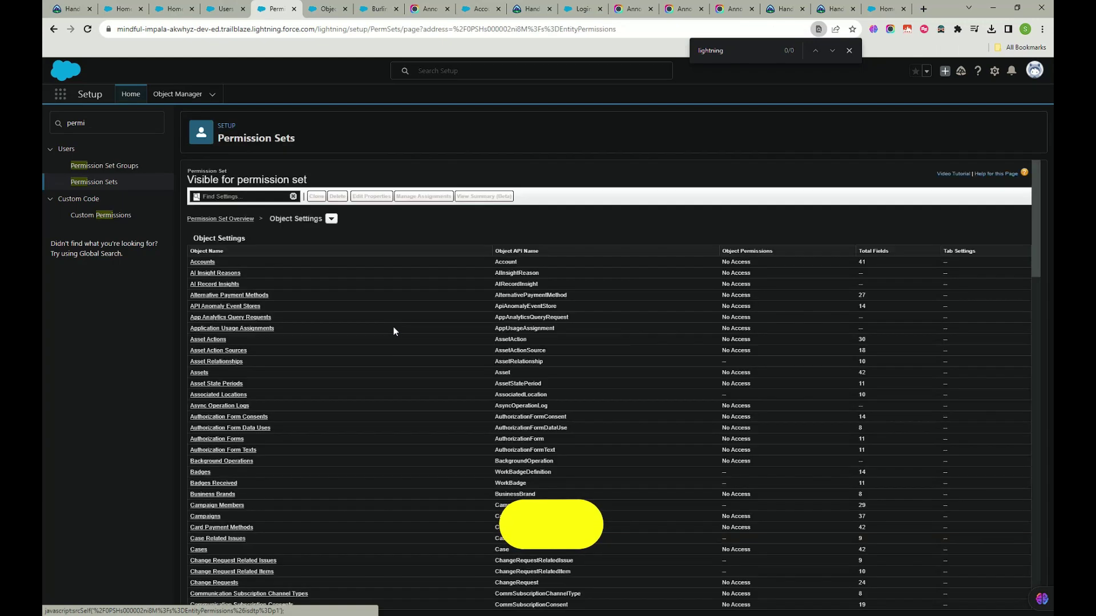
scroll(398, 449, "down", 20)
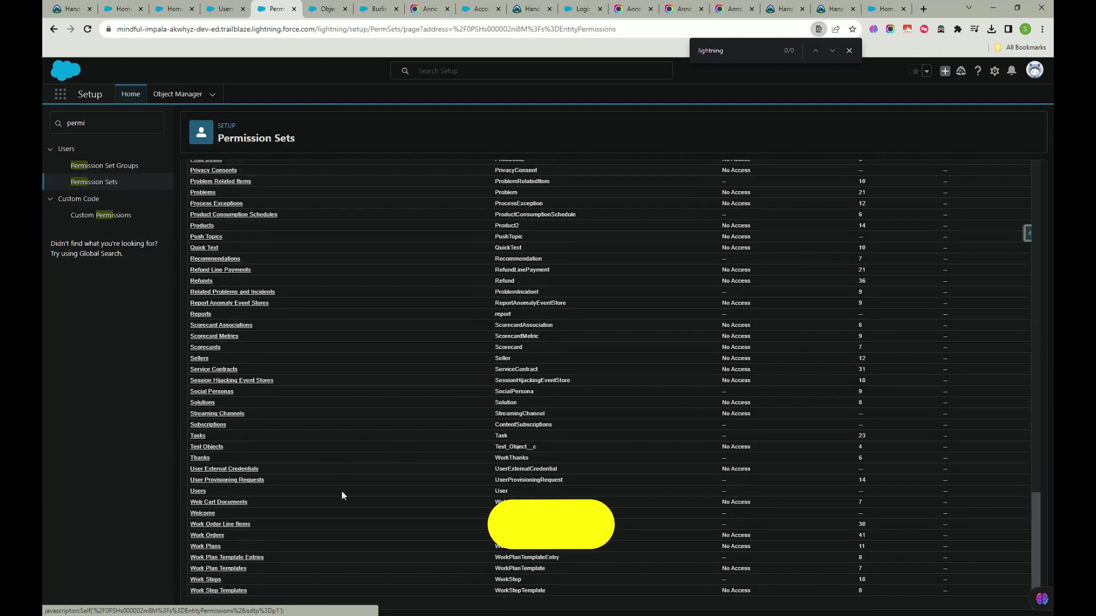
scroll(247, 520, "up", 20)
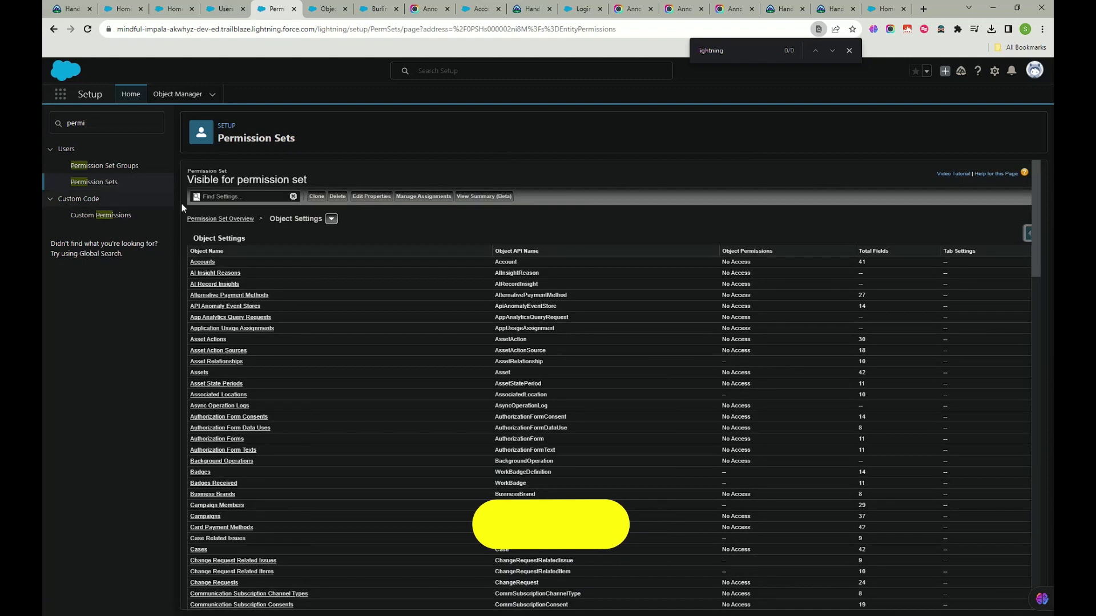
left_click(205, 261)
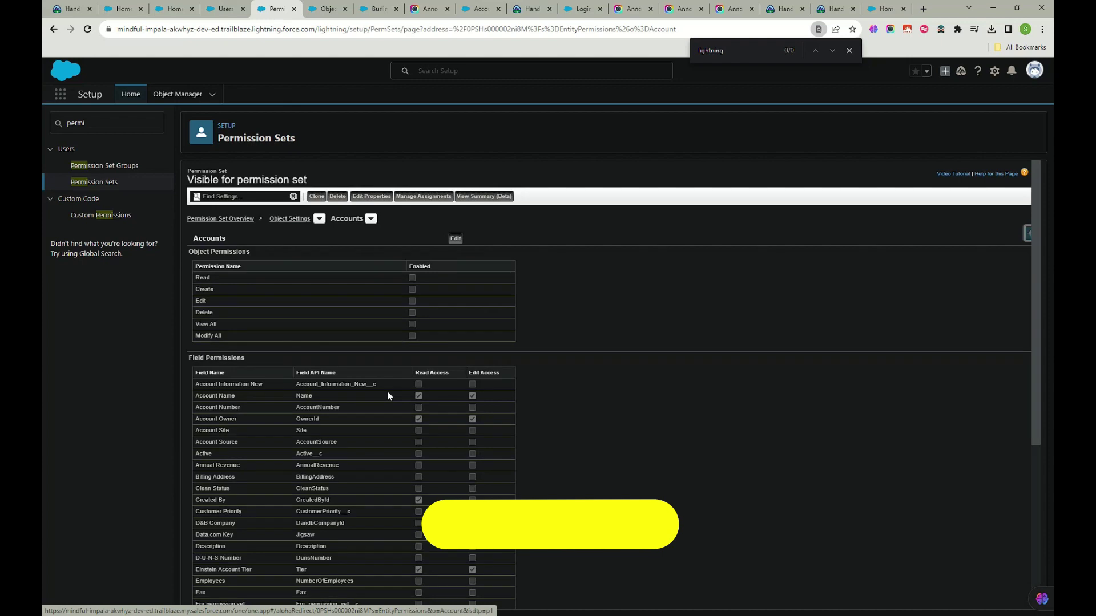
scroll(392, 367, "down", 5)
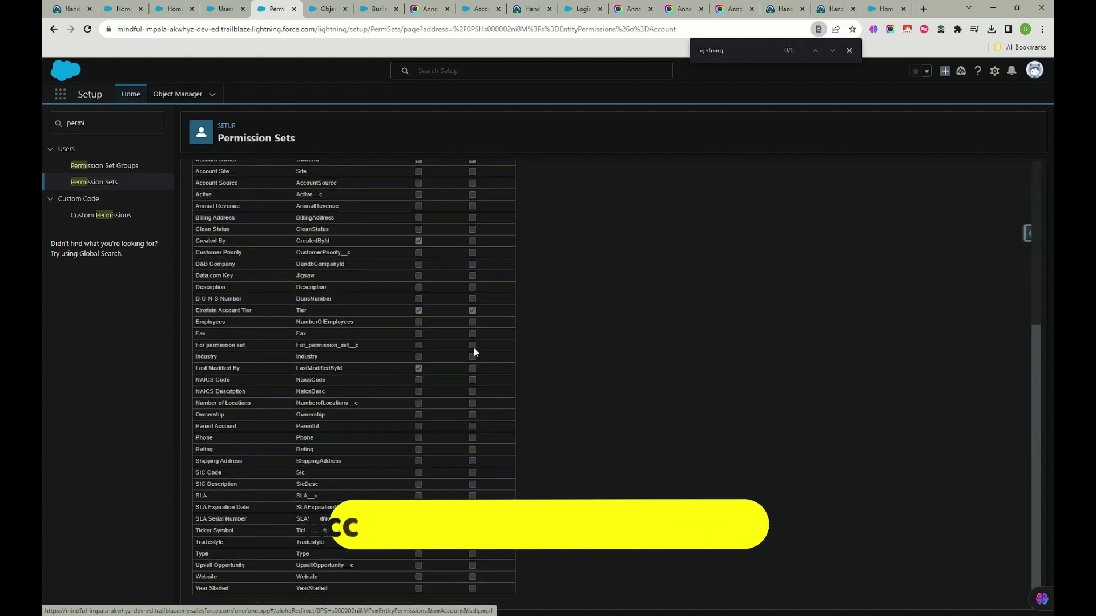
scroll(484, 353, "up", 5)
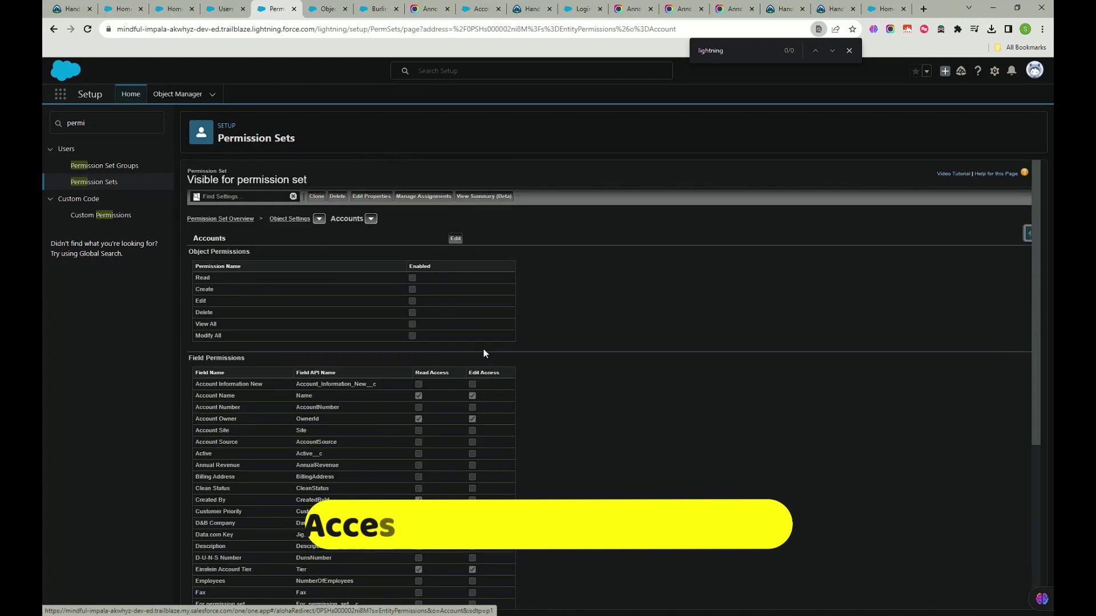
- Grant read and edit access to the "For permission set" field in the Accounts field permissions and save
left_click(455, 239)
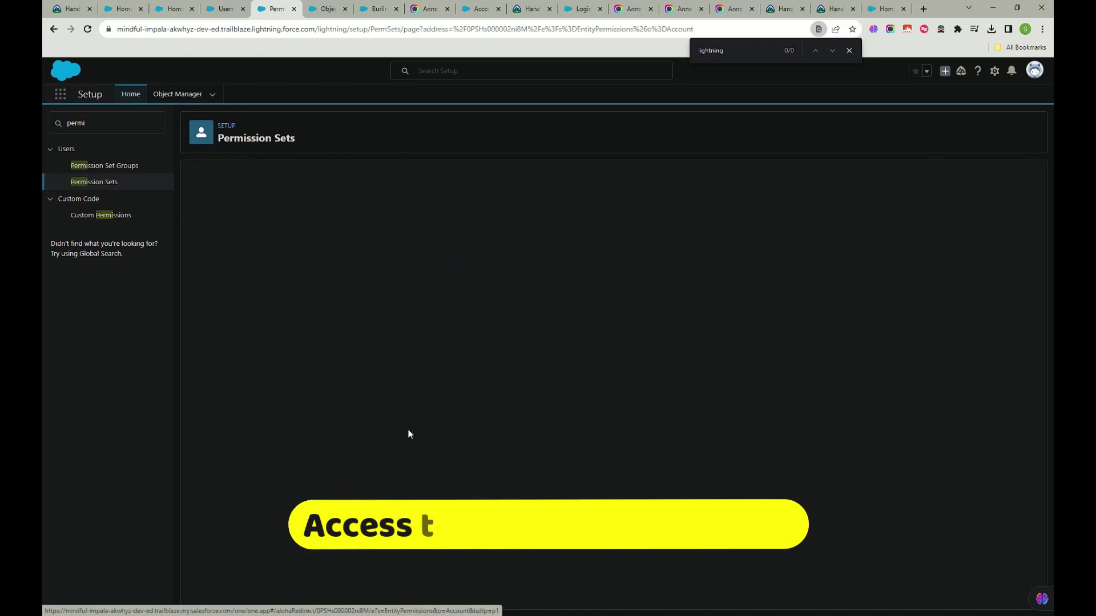
scroll(412, 422, "down", 5)
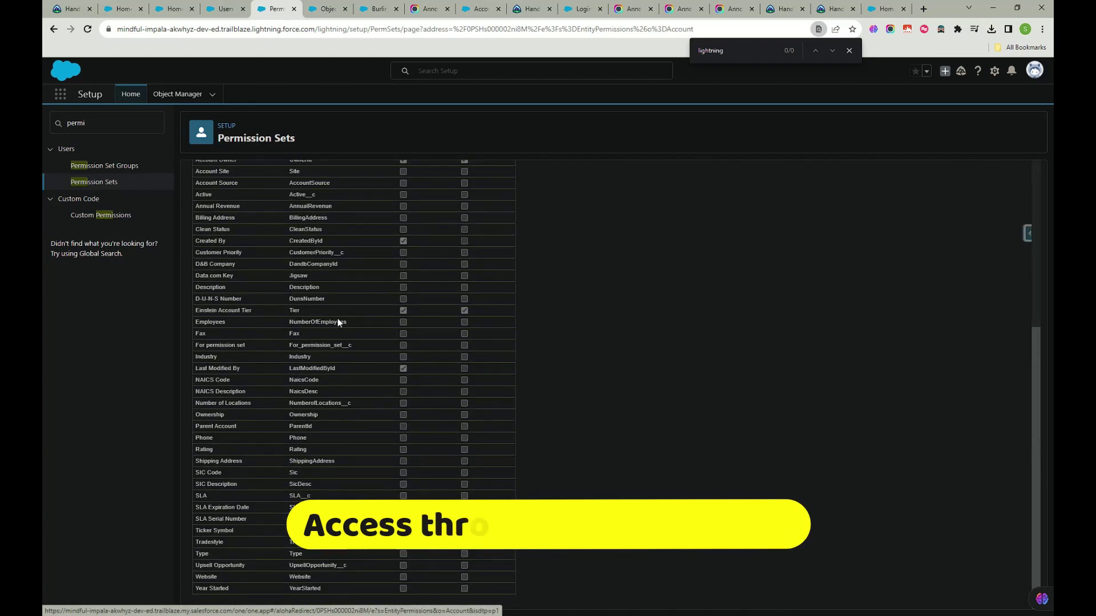
left_click(403, 346)
left_click(464, 345)
scroll(445, 377, "up", 5)
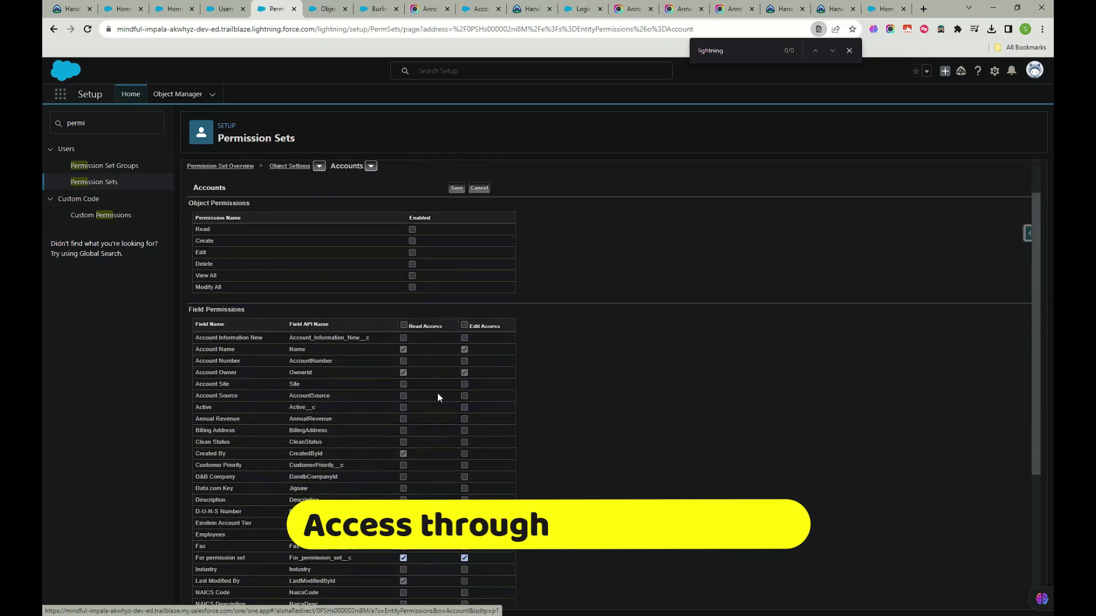
scroll(433, 394, "down", 5)
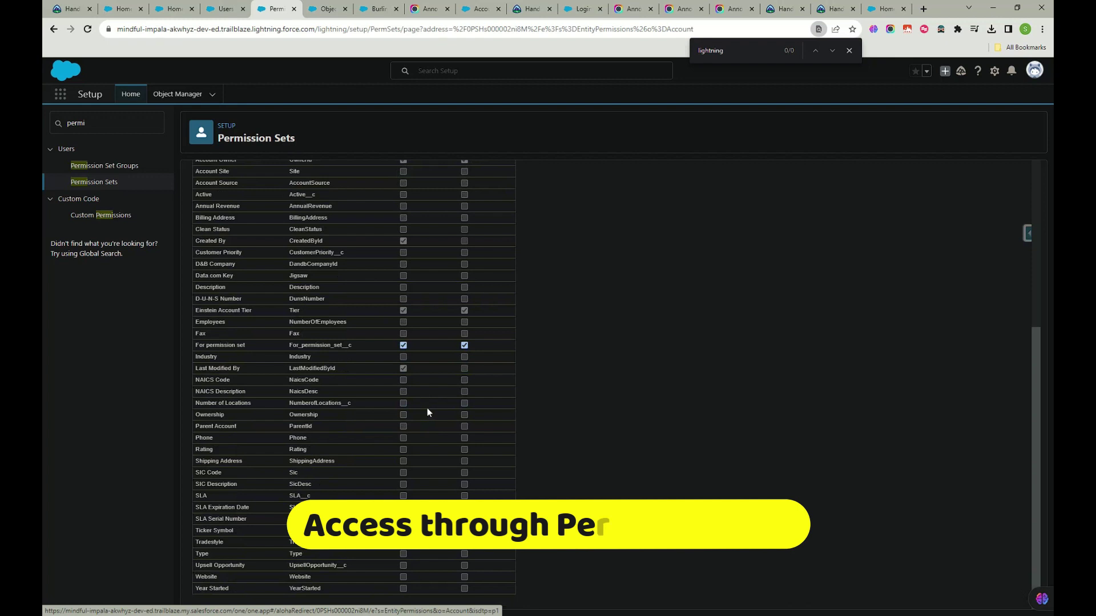
scroll(482, 342, "up", 10)
left_click(457, 241)
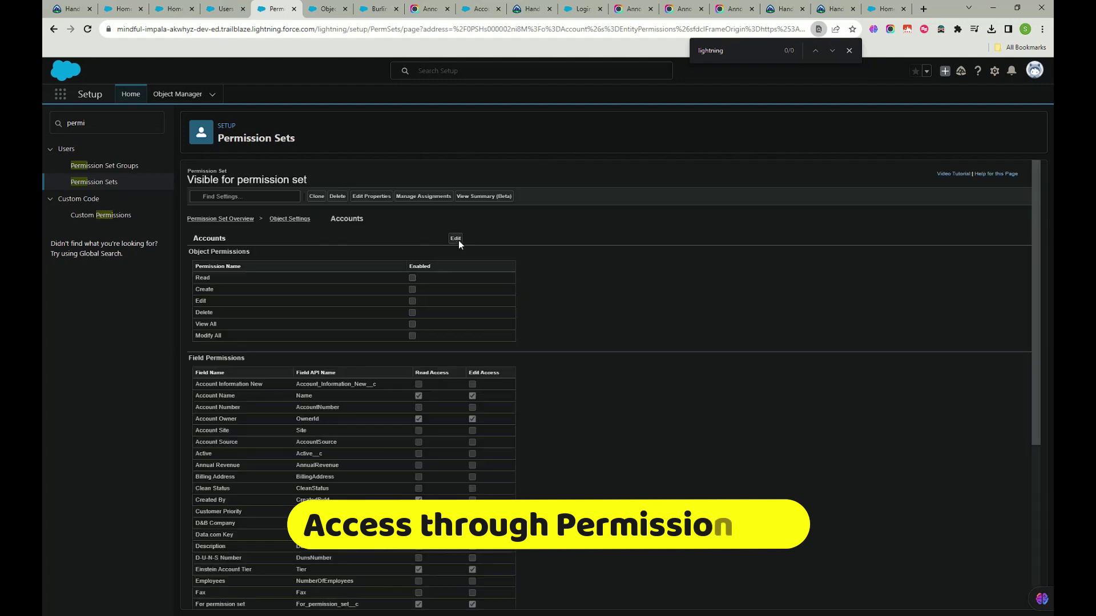
- Assign the permission set to the two System Administrator users with no expiration date
left_click(419, 197)
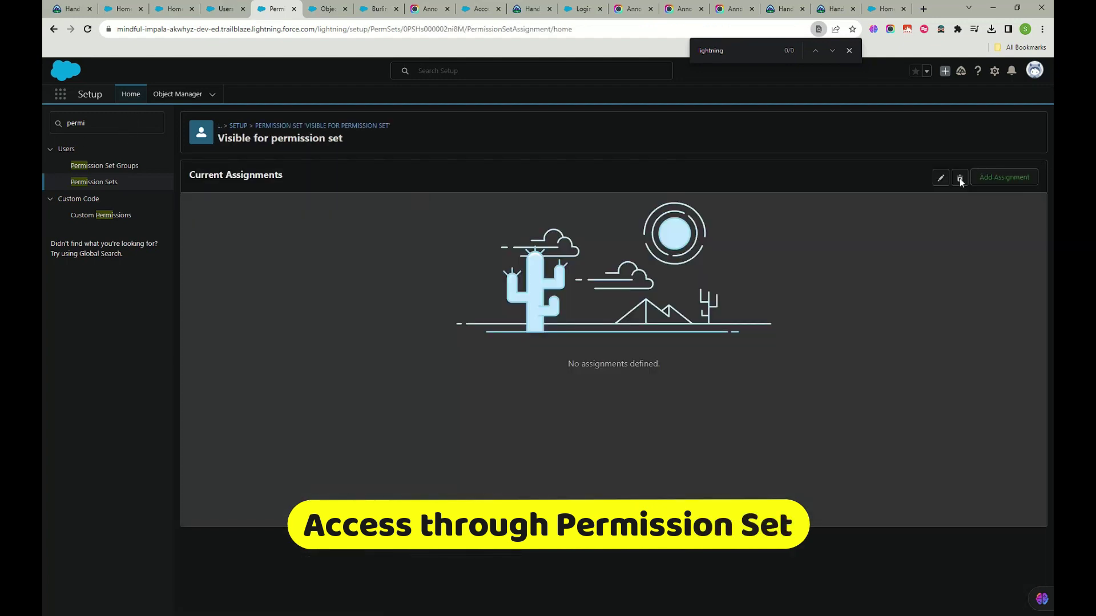
left_click(1012, 181)
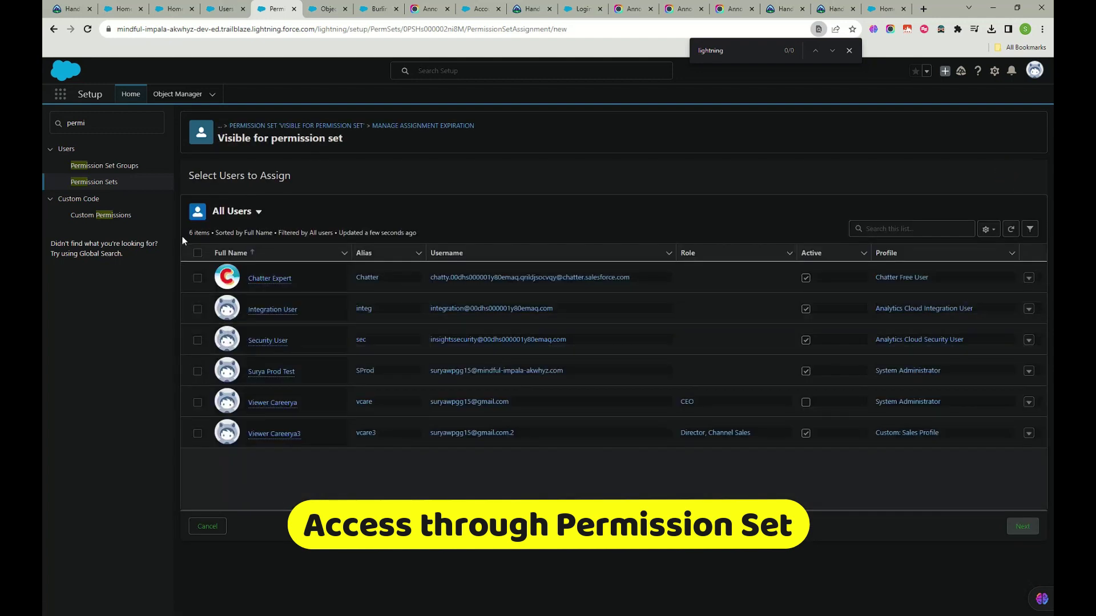
left_click(198, 371)
left_click(198, 403)
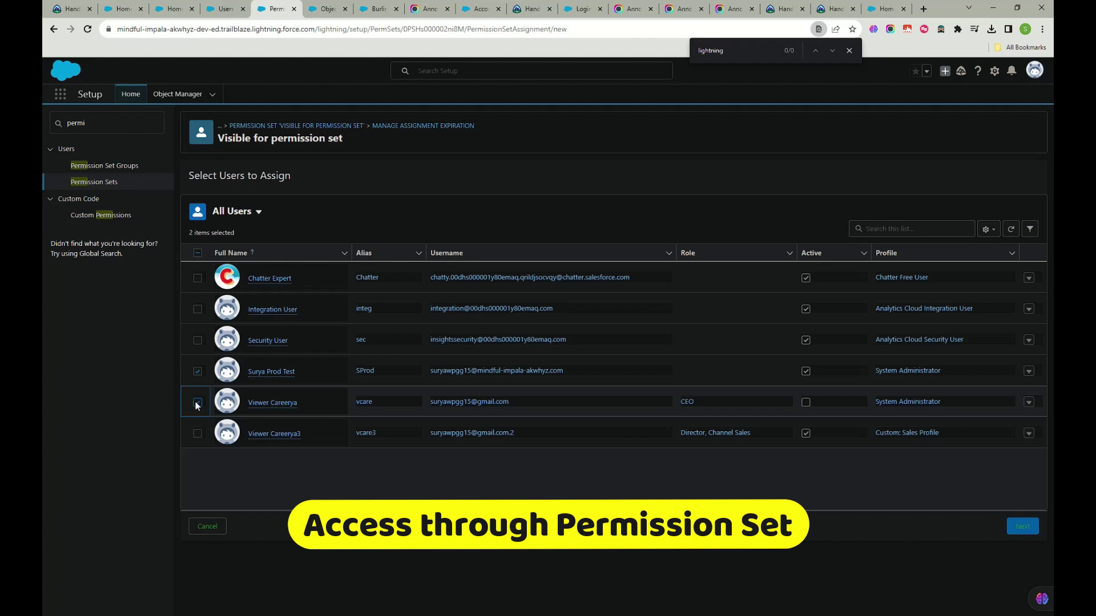
left_click(1023, 527)
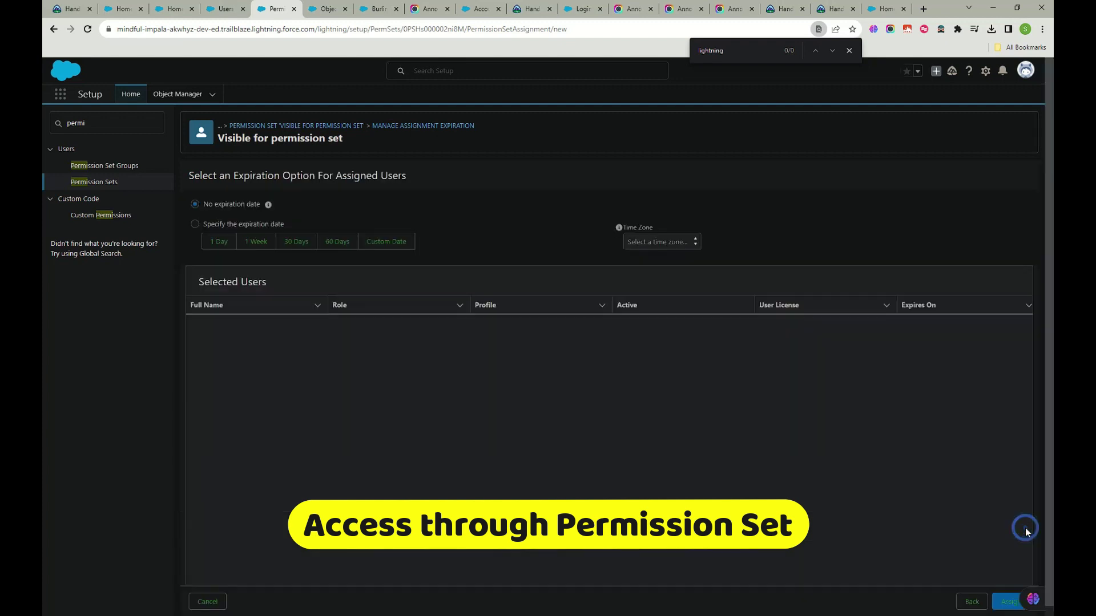
left_click(1000, 603)
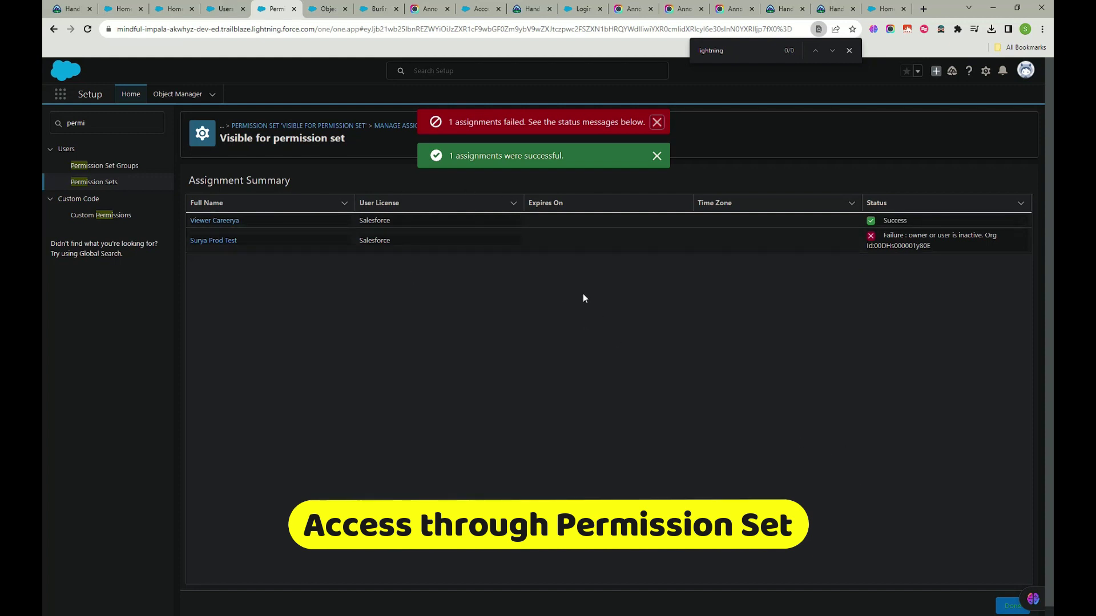
left_click(1010, 609)
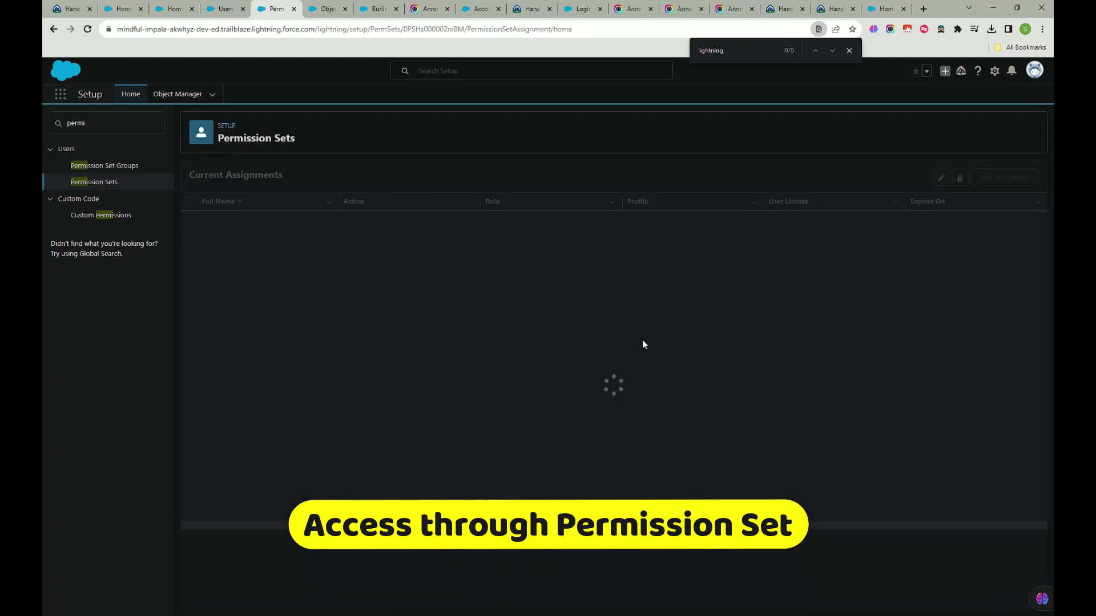
- Assign the permission set to all listed users without an expiration date and dismiss the result notifications
left_click(1004, 178)
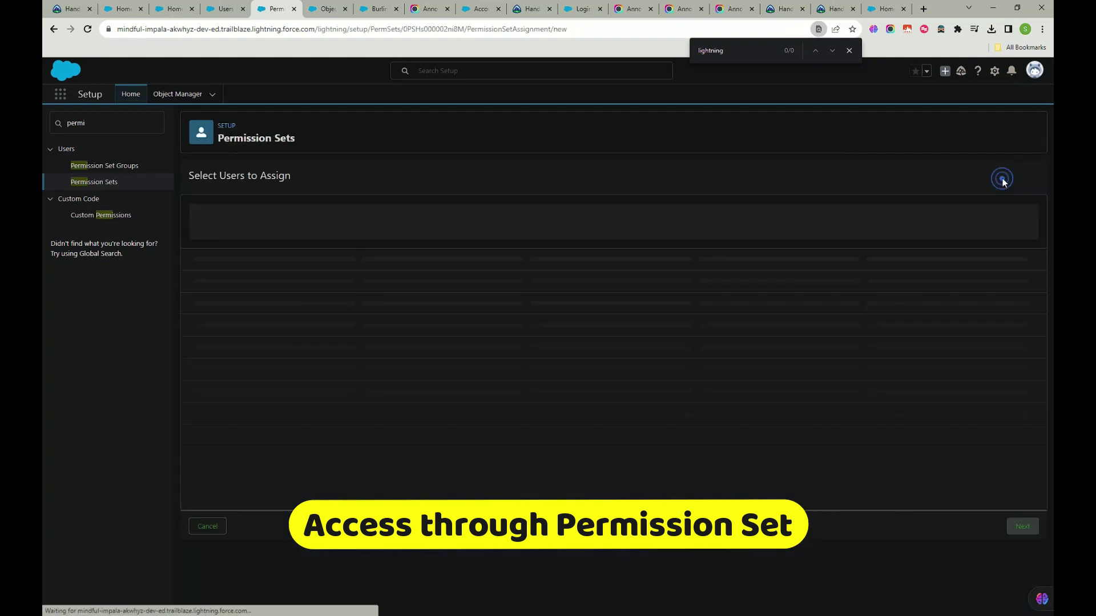
left_click(197, 253)
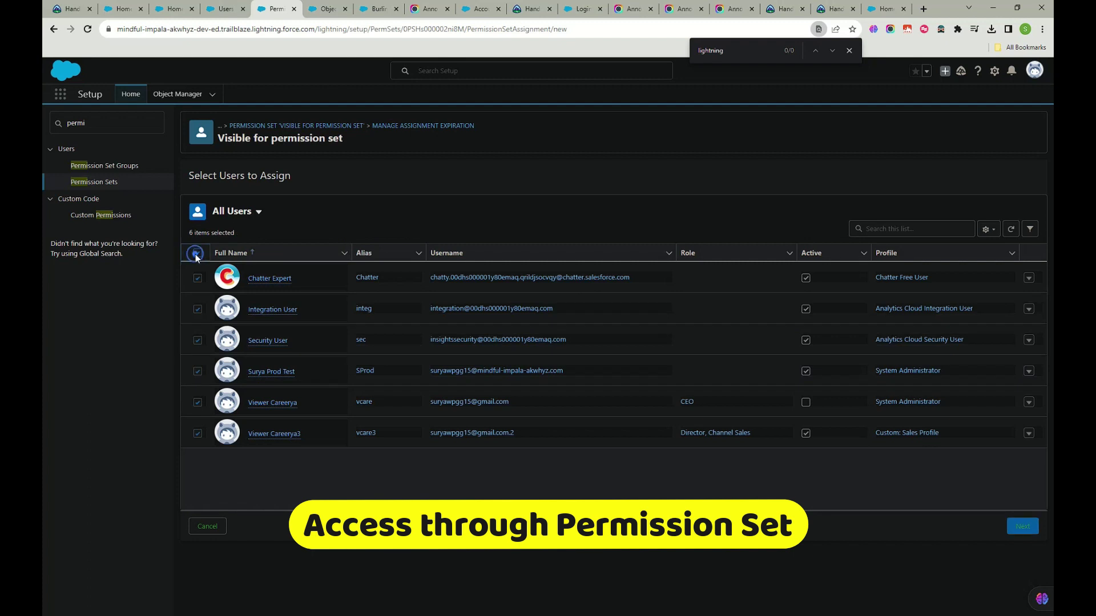
left_click(1014, 525)
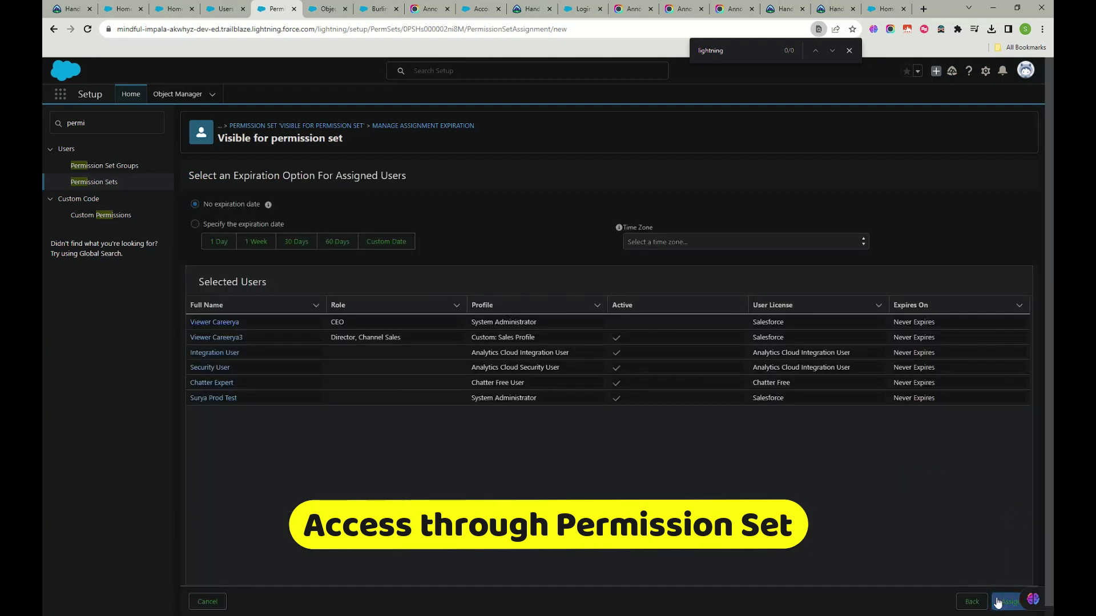
left_click(1003, 602)
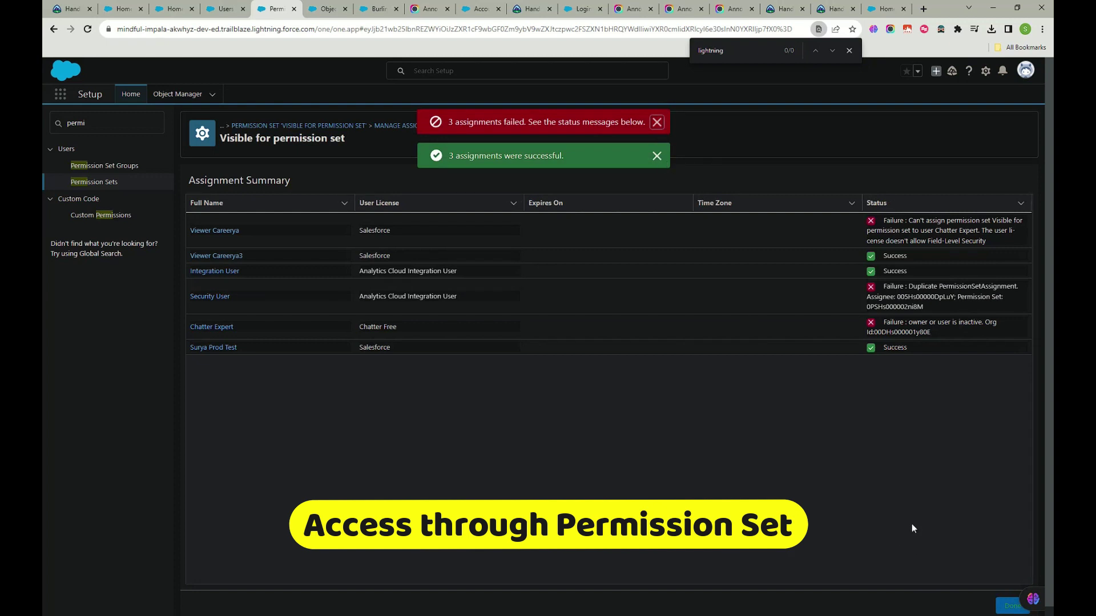
left_click(1012, 605)
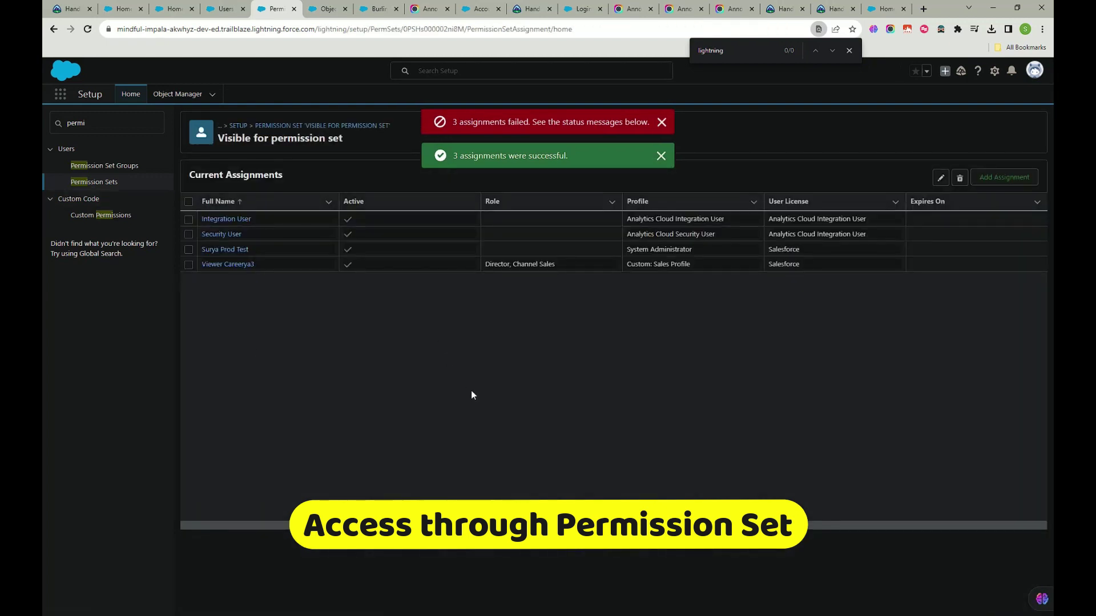
left_click(662, 122)
left_click(661, 156)
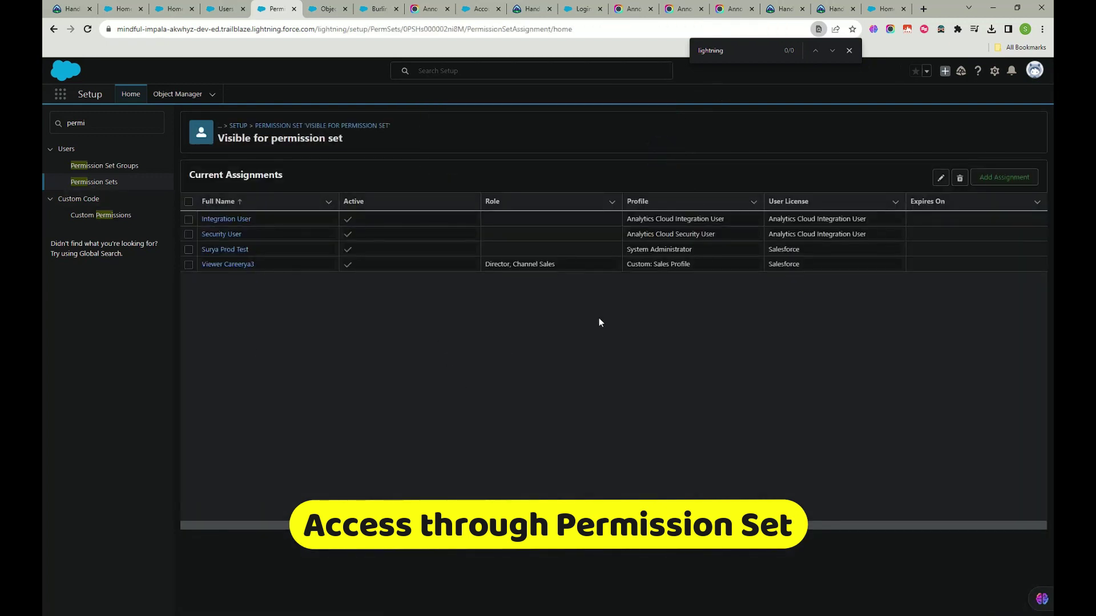
- Reload the Burlington Textiles Corp of America account and check its details for the "For permission set" field
left_click(379, 9)
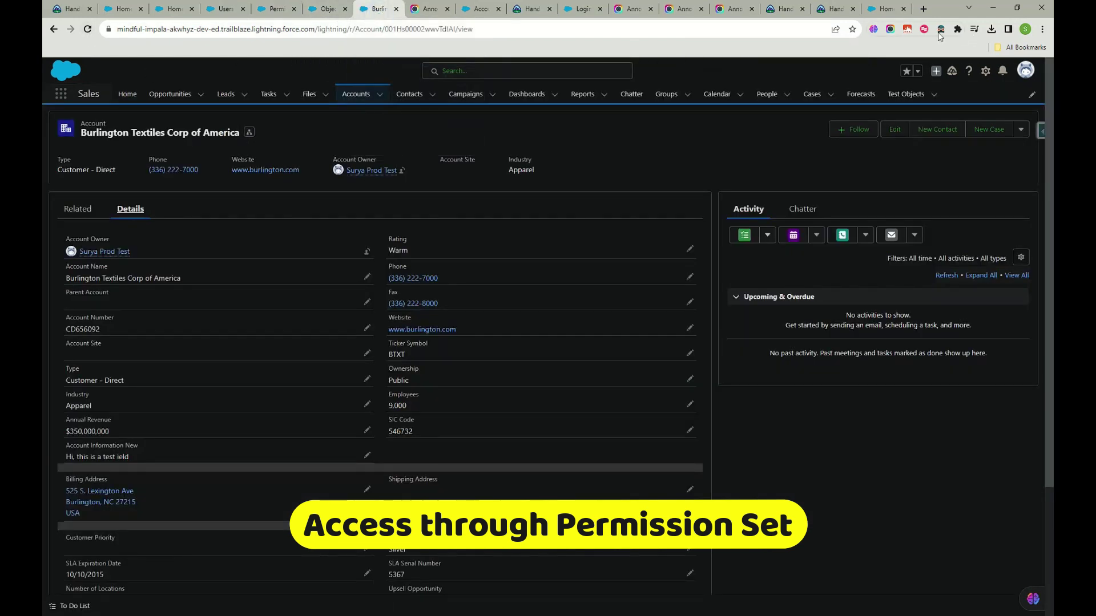
left_click(87, 30)
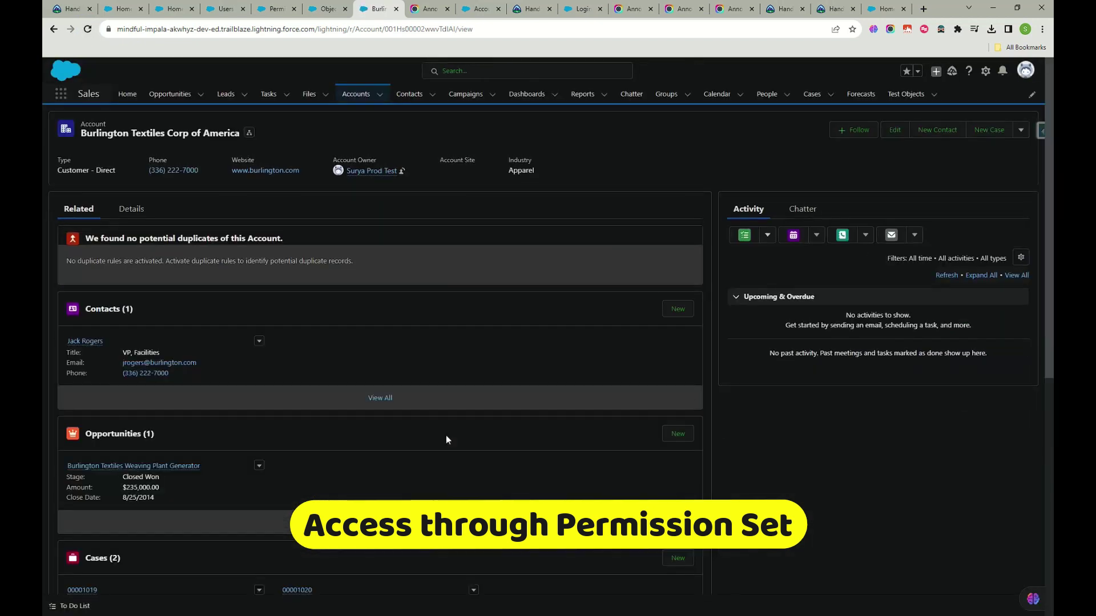
left_click(131, 209)
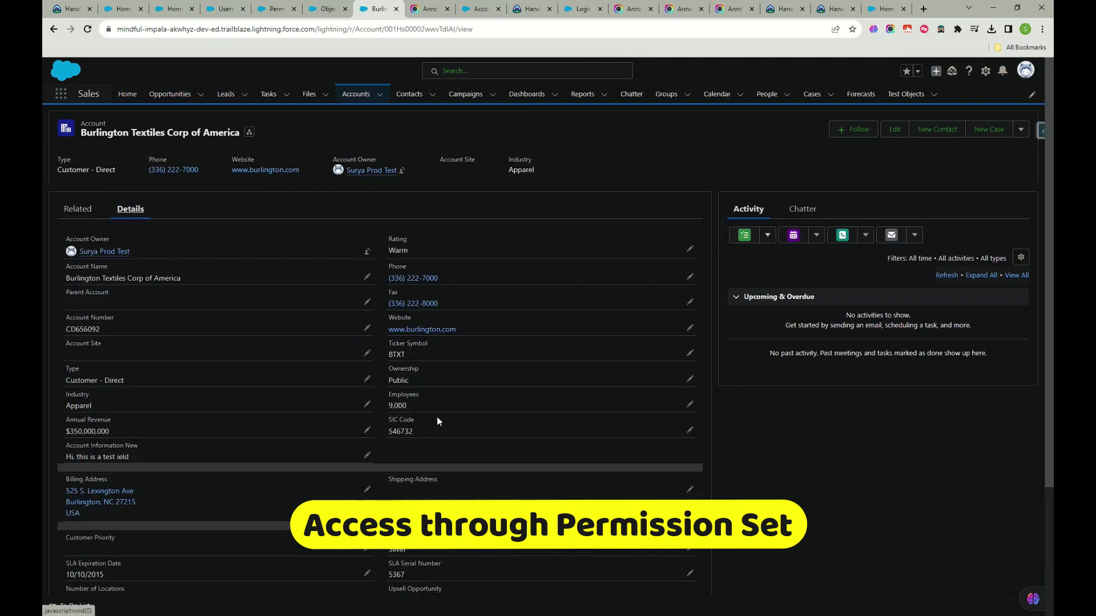
scroll(438, 421, "down", 3)
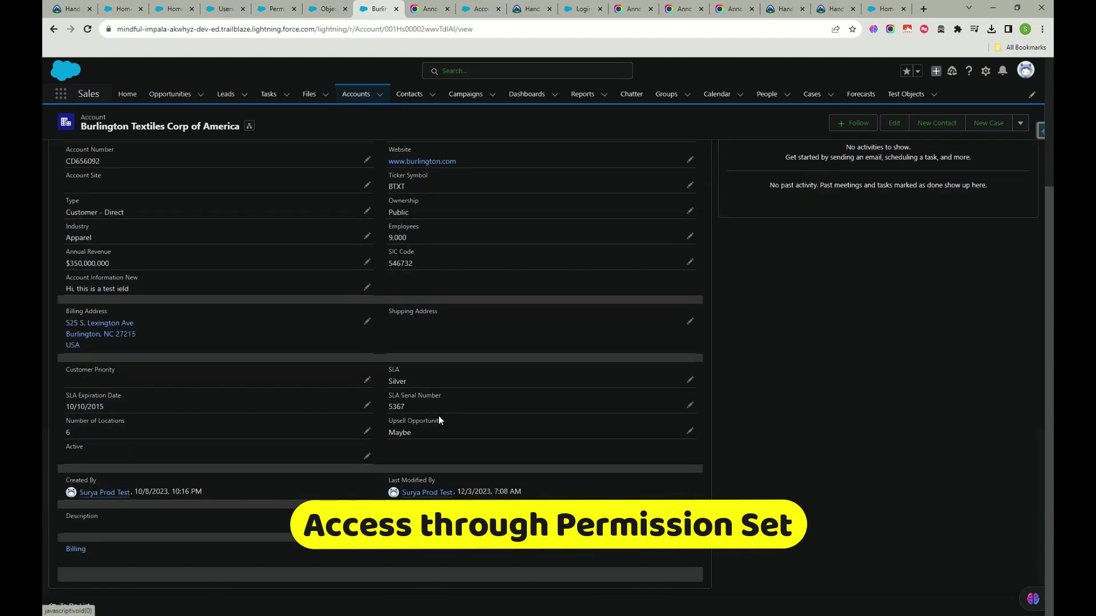
left_click(319, 10)
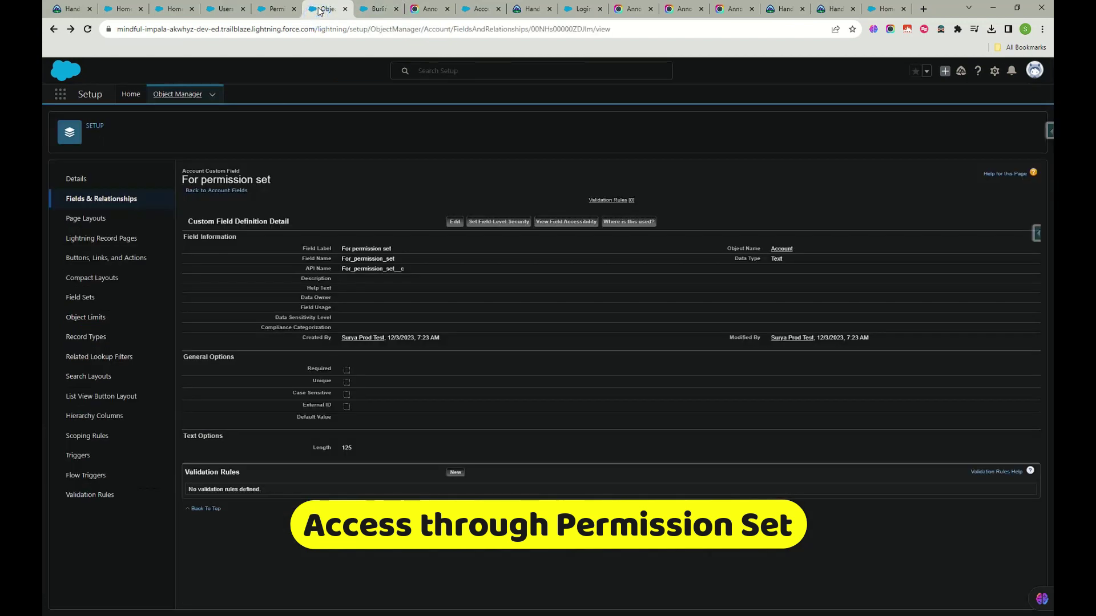
left_click(377, 9)
left_click(88, 30)
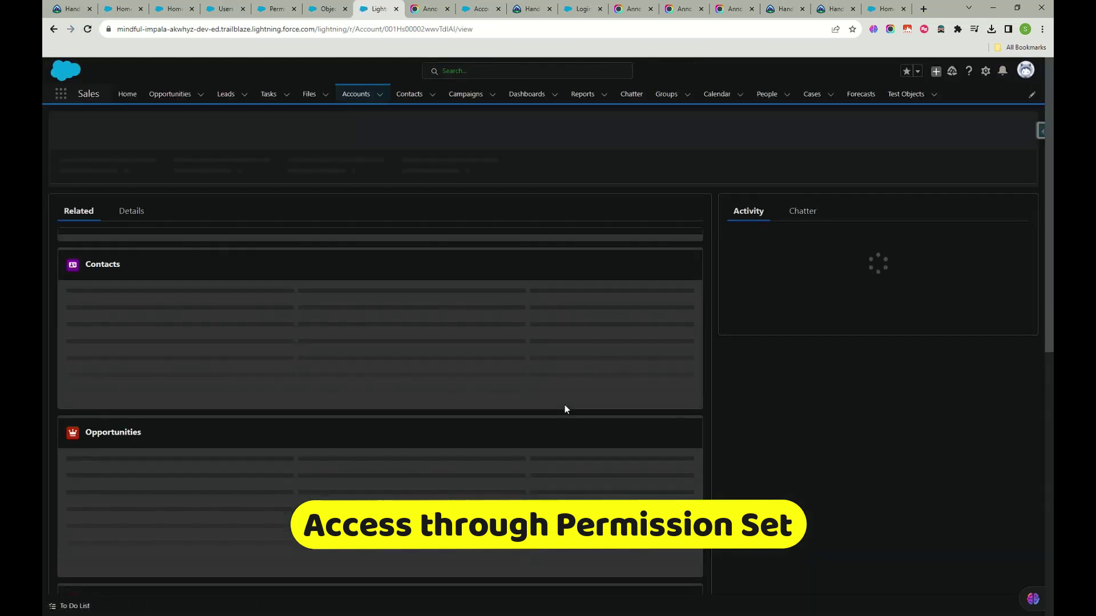
left_click(121, 210)
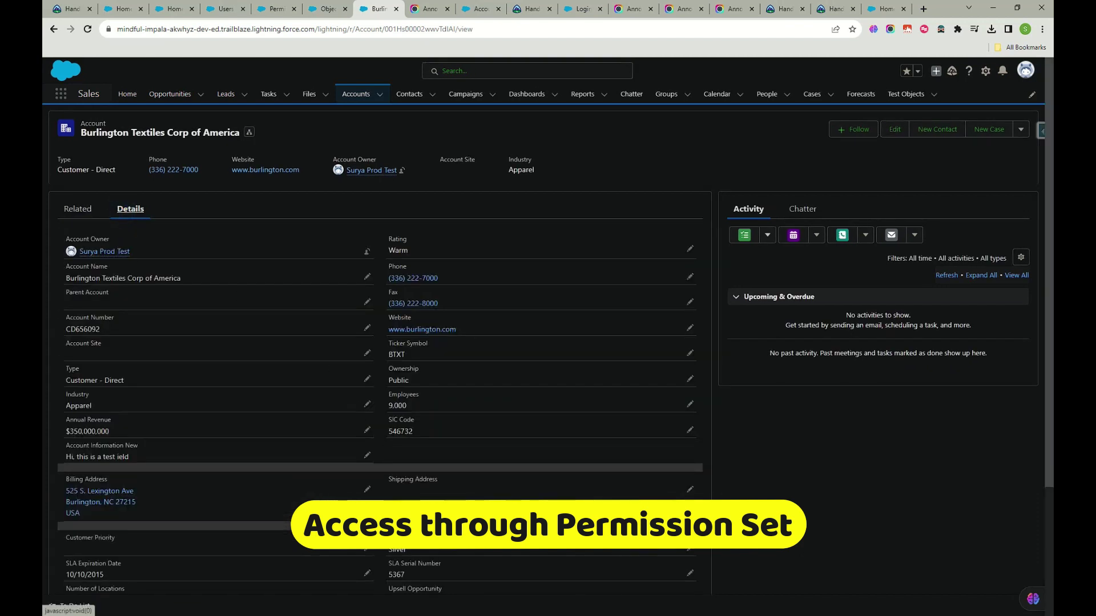
- Search the account's details page for "for p" to locate the permission set field, and close the search
left_click(792, 442)
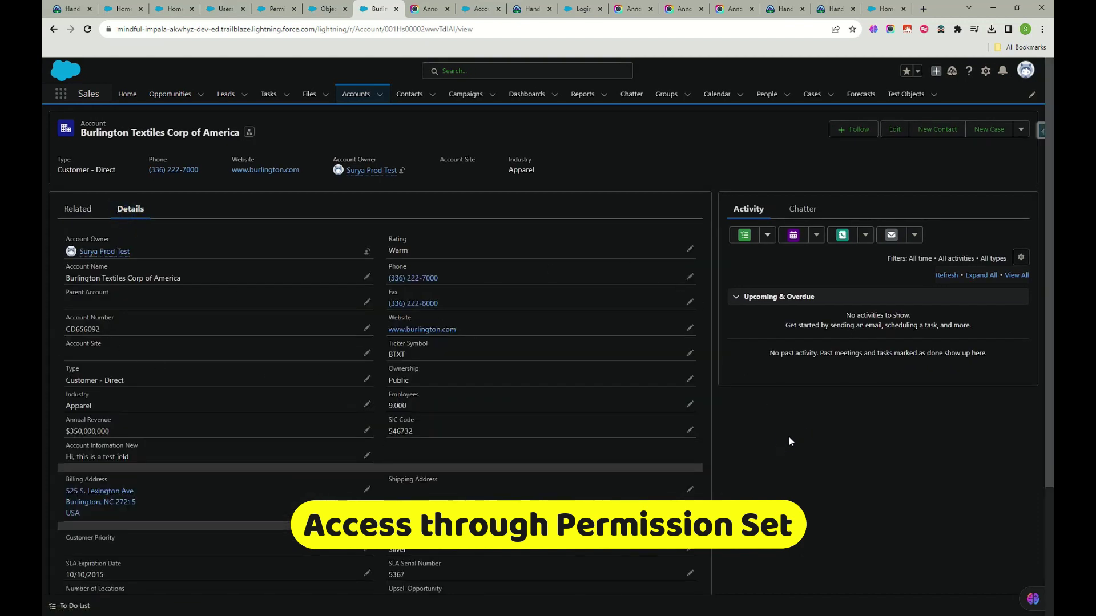
key("ctrl+f")
type("fo")
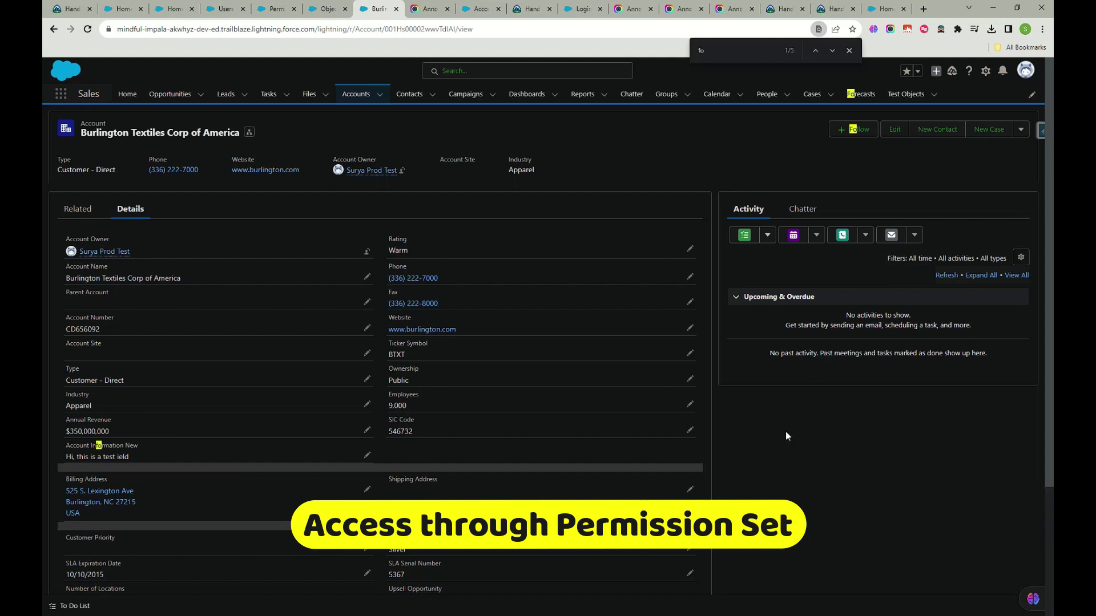
type("r")
scroll(518, 358, "down", 3)
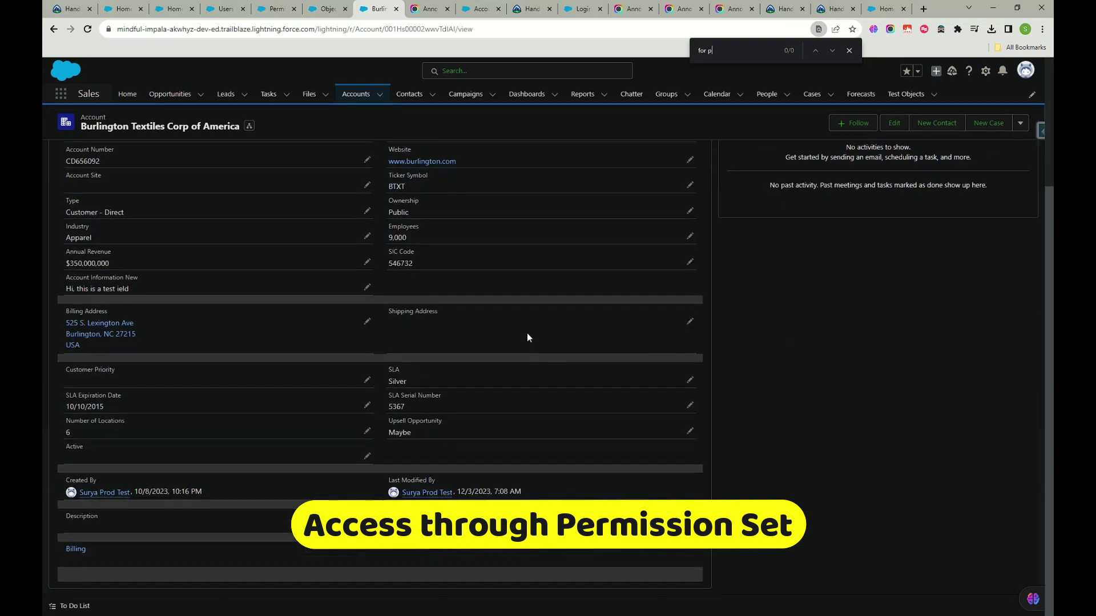
left_click(63, 608)
left_click(59, 607)
left_click(850, 50)
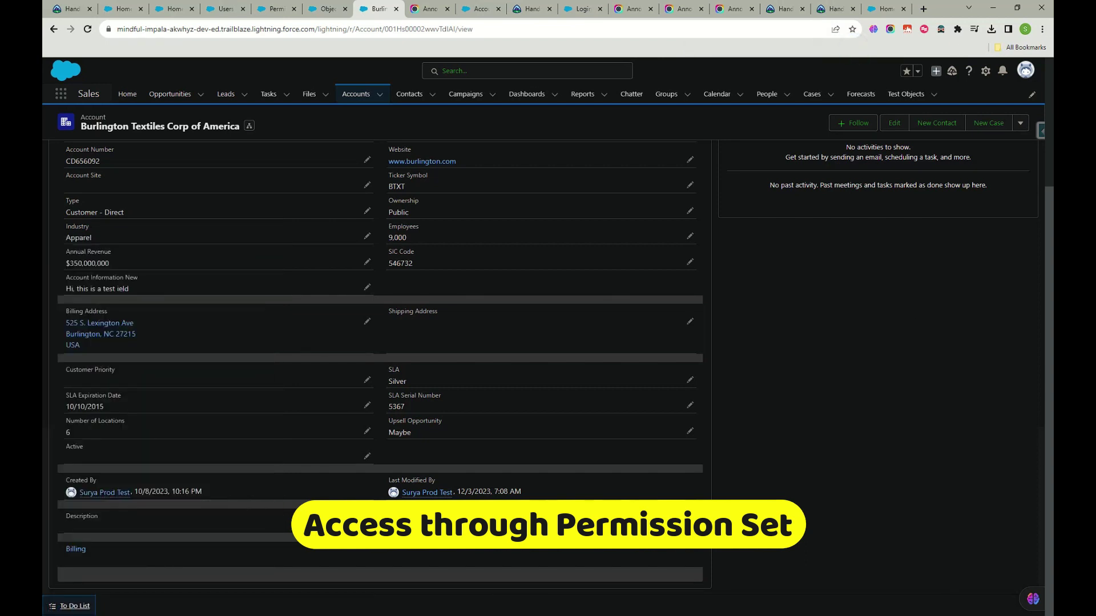
left_click(904, 615)
right_click(911, 607)
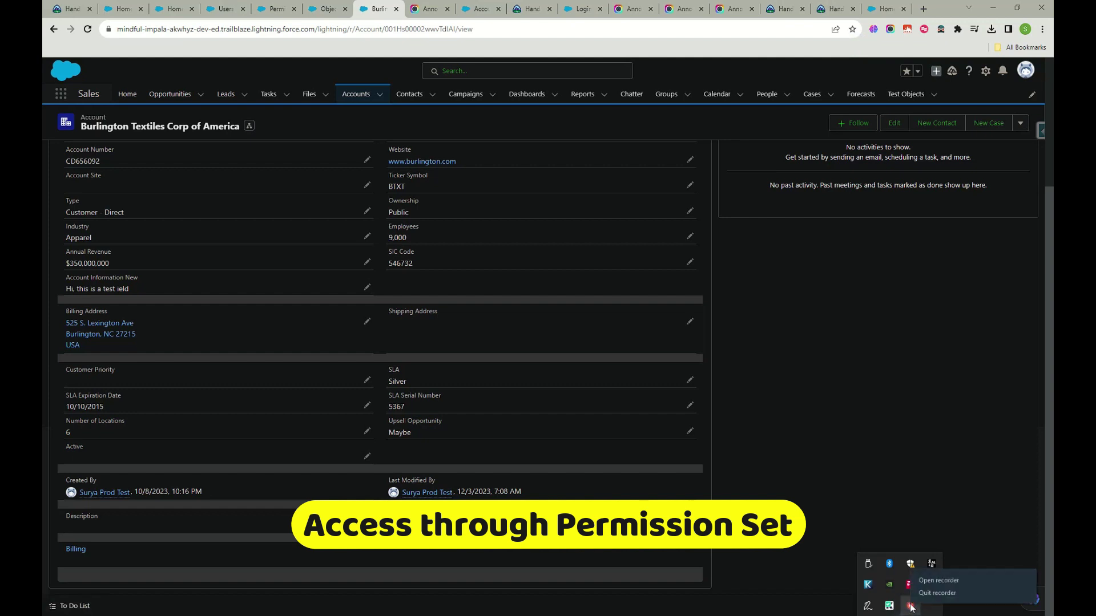
left_click(940, 582)
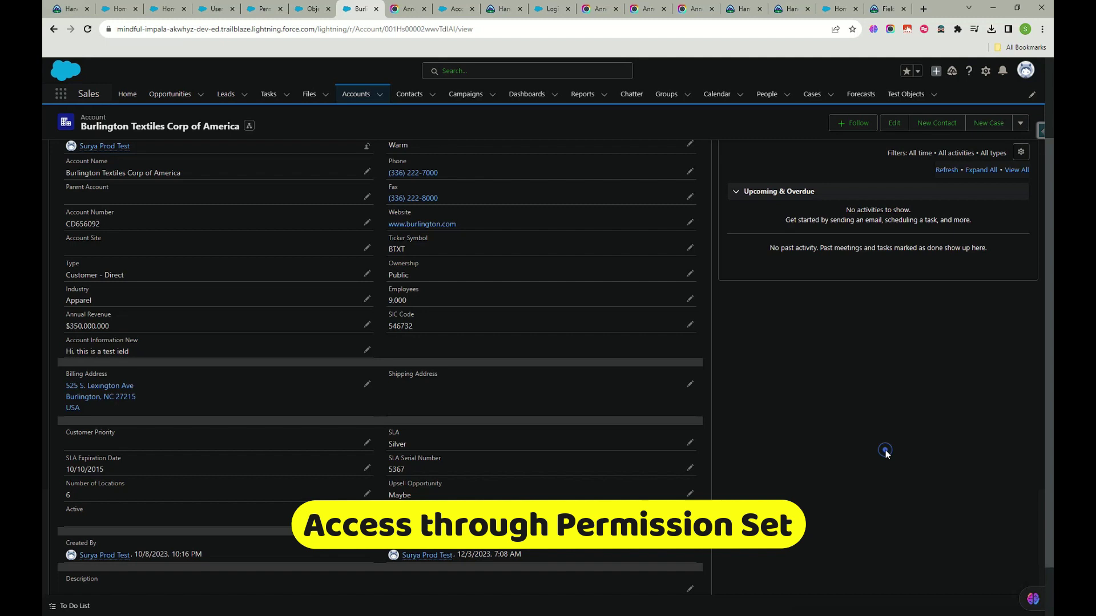
- Start a new account with For permission set "dsda" and Account Information New "dasda"
scroll(573, 474, "up", 1)
scroll(574, 474, "up", 2)
left_click(357, 94)
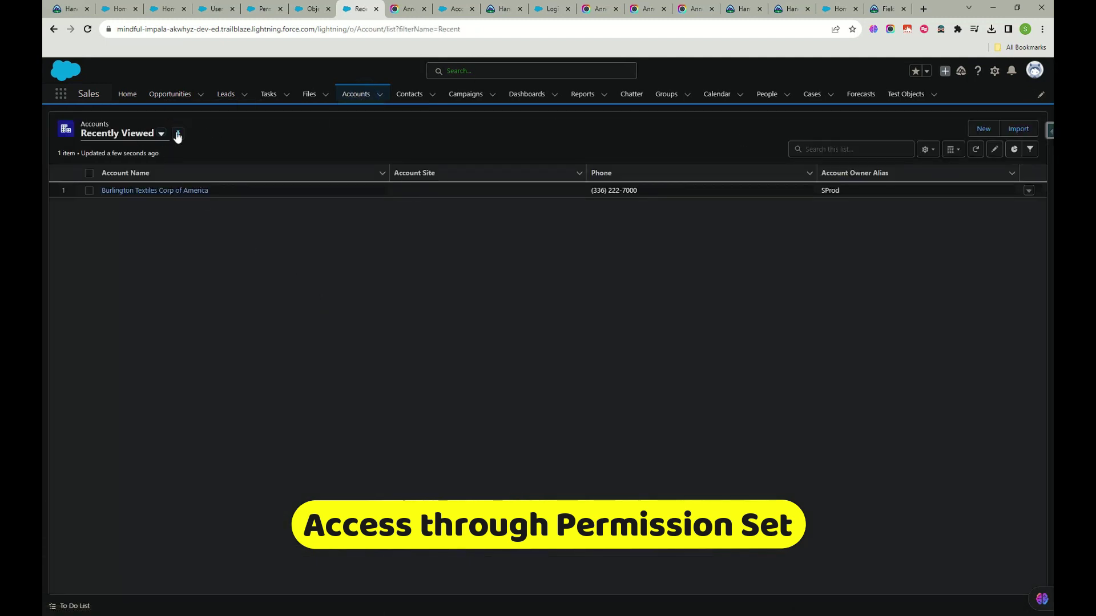
left_click(178, 134)
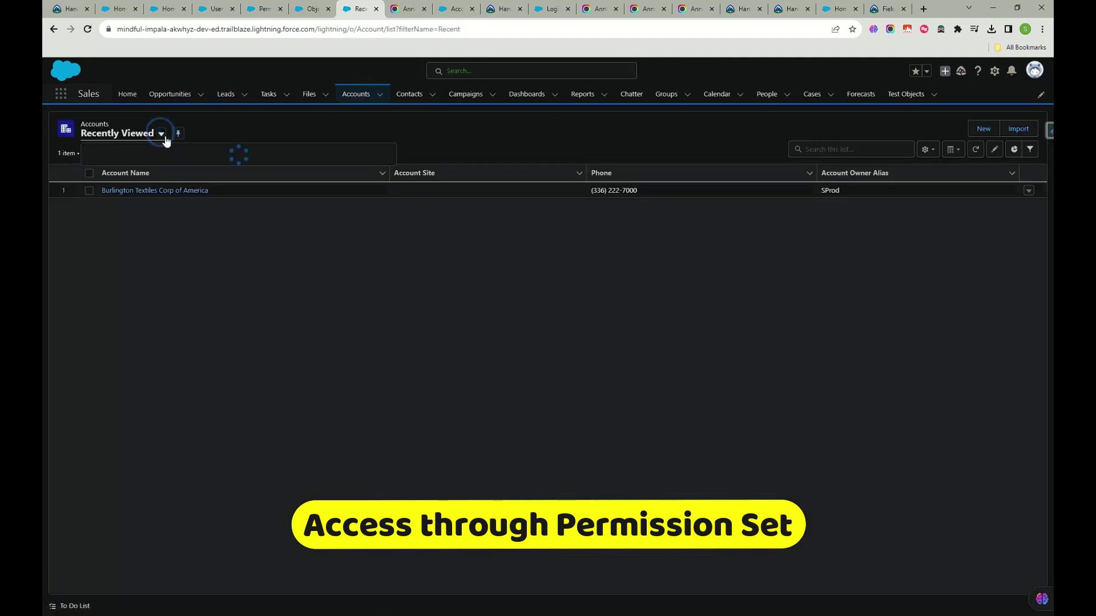
left_click(984, 129)
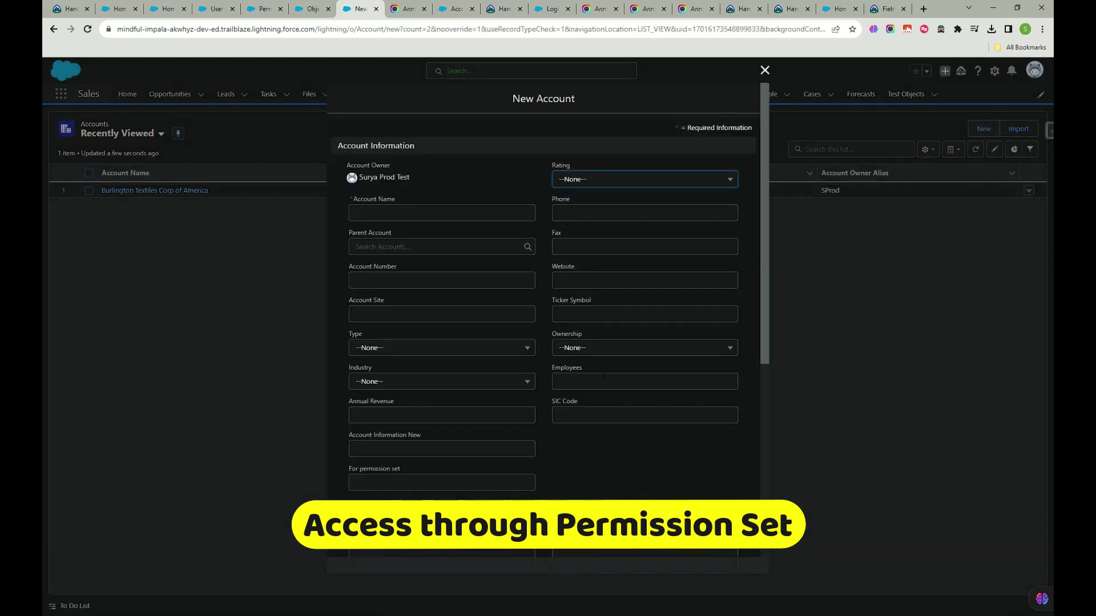
scroll(446, 394, "down", 5)
left_click(425, 222)
type("dsda")
left_click(416, 184)
type("dasda")
- Enter "dsa" as the new account's name
left_click(409, 223)
scroll(334, 308, "up", 5)
left_click(435, 212)
type("dsa")
left_click(413, 246)
type("d")
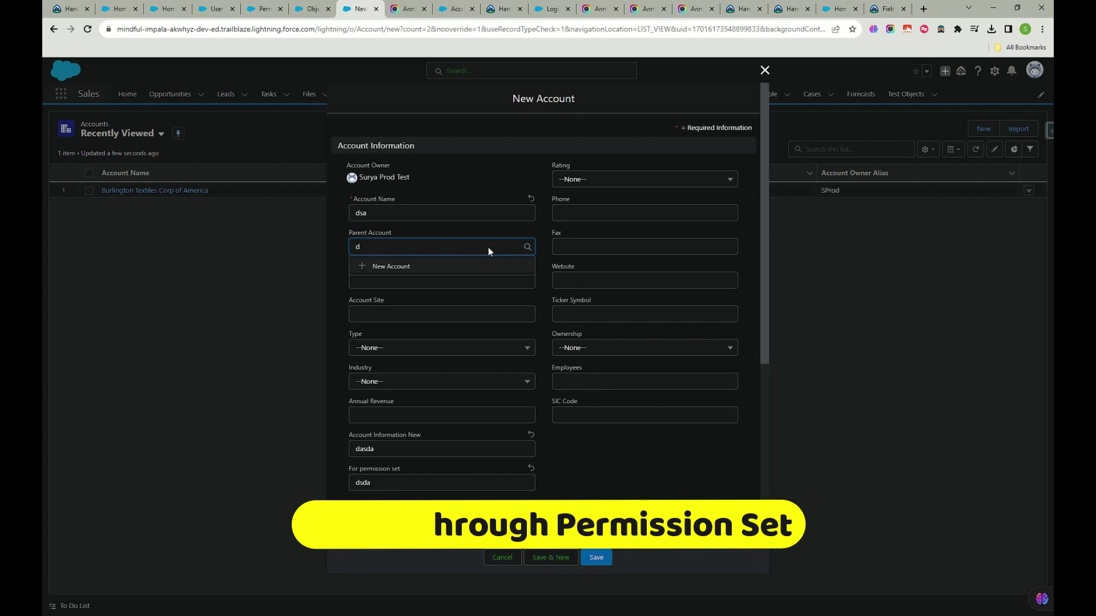
left_click(428, 267)
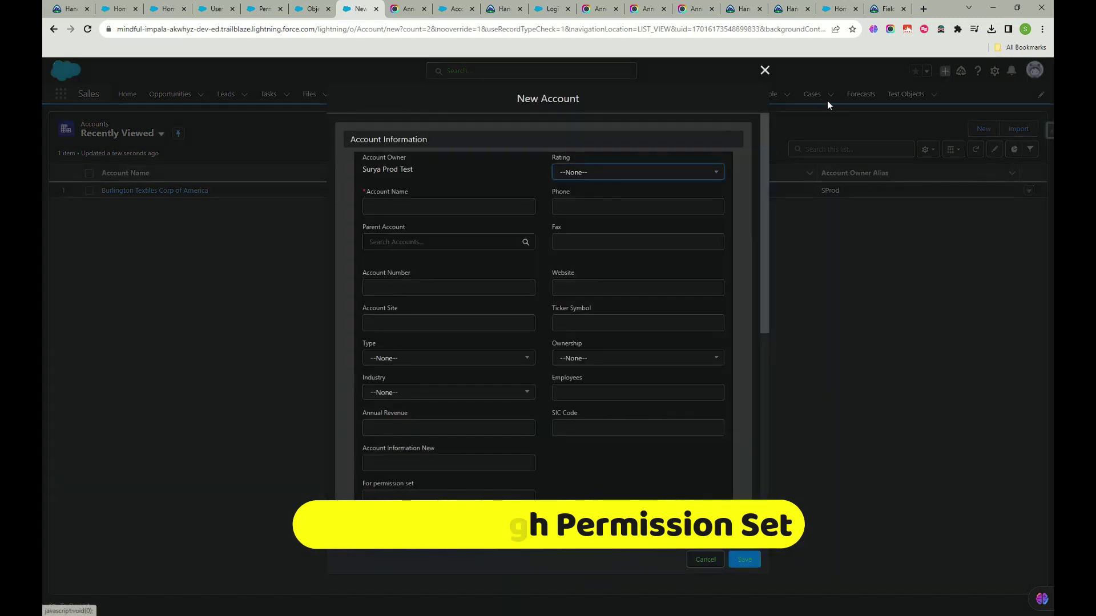
left_click(765, 70)
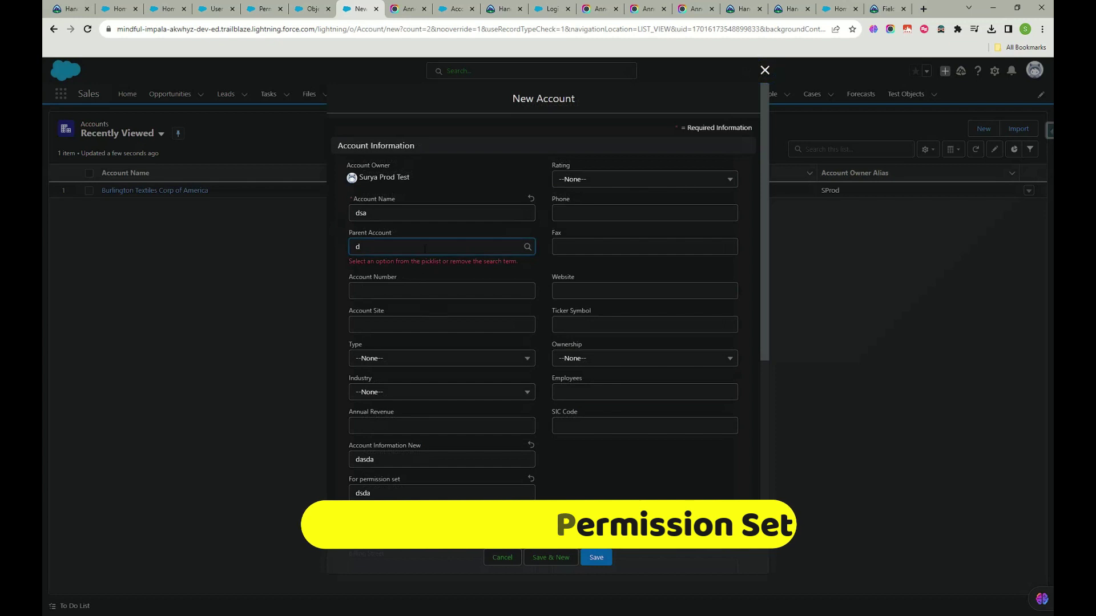
key("BackSpace")
- Save the new account and check its details for the "For permission set" field
scroll(595, 422, "down", 10)
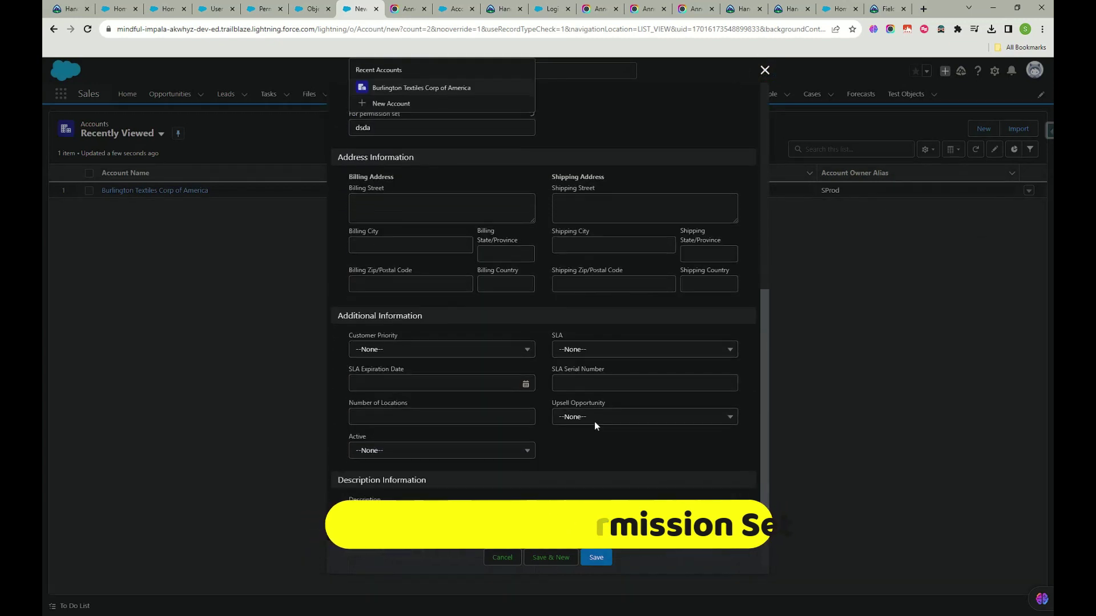
left_click(596, 558)
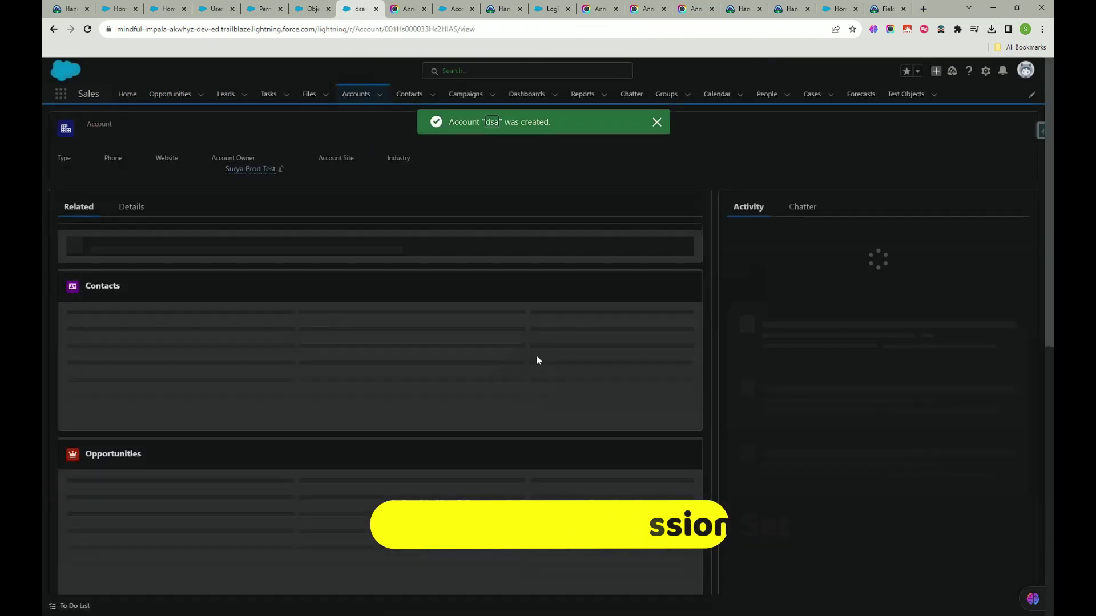
left_click(131, 209)
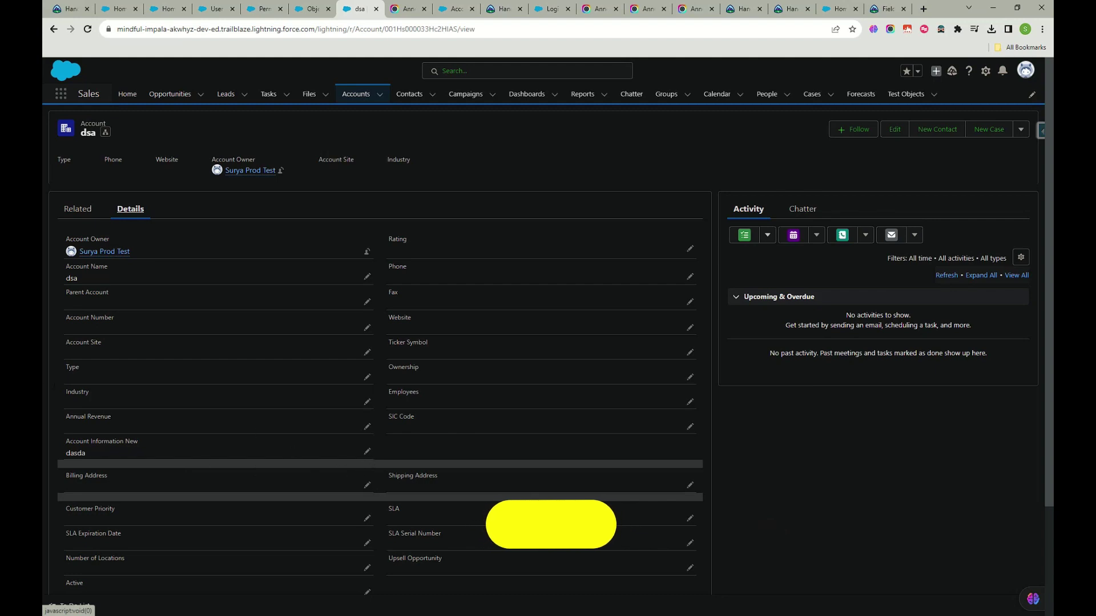
scroll(59, 422, "down", 2)
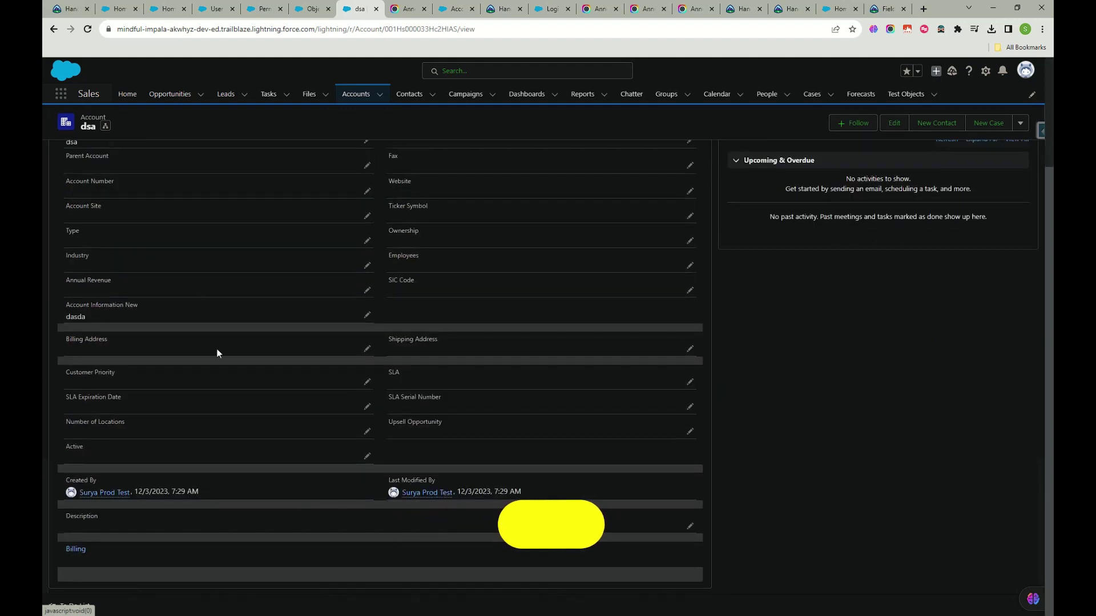
- Open the dsa account for editing to check its For permission set field, and close the form unchanged
scroll(690, 342, "up", 3)
left_click(895, 130)
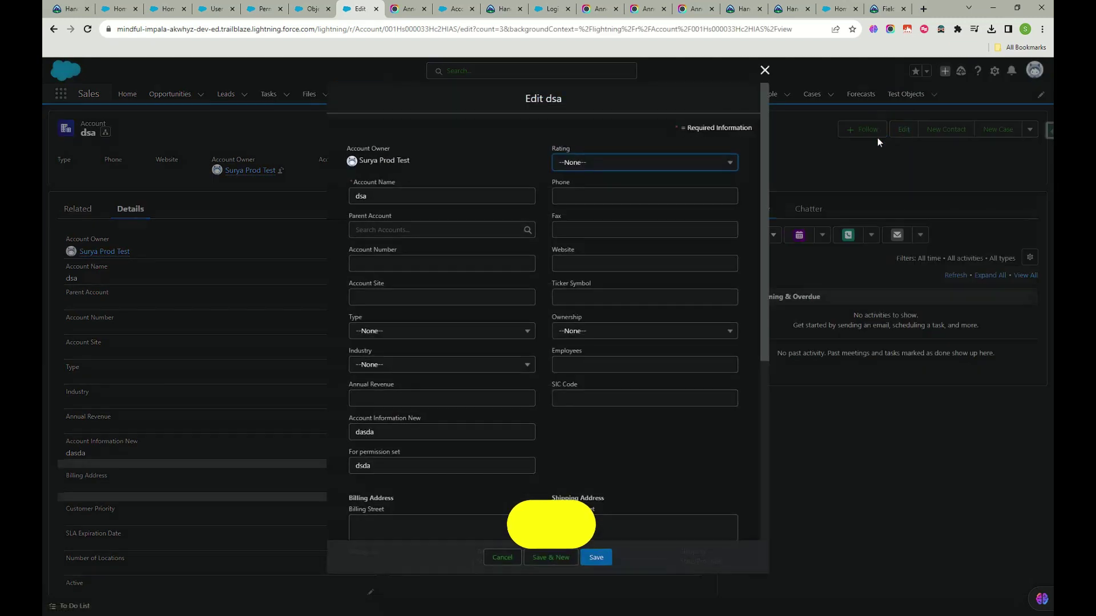
scroll(398, 458, "down", 2)
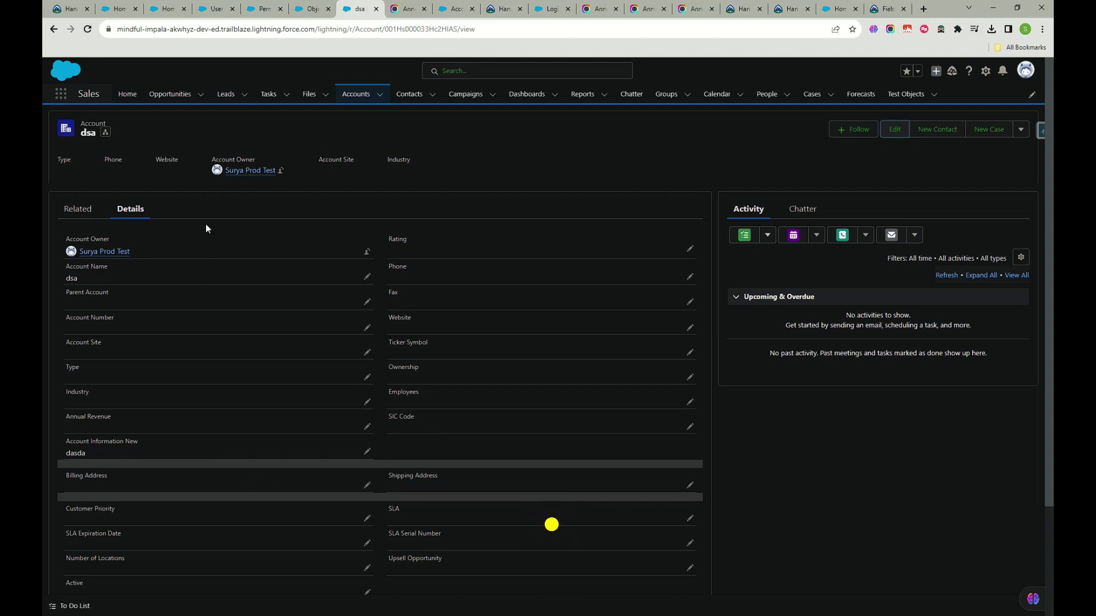
- Switch to the Setup page, search for "sha" and open Sharing Settings
left_click(108, 10)
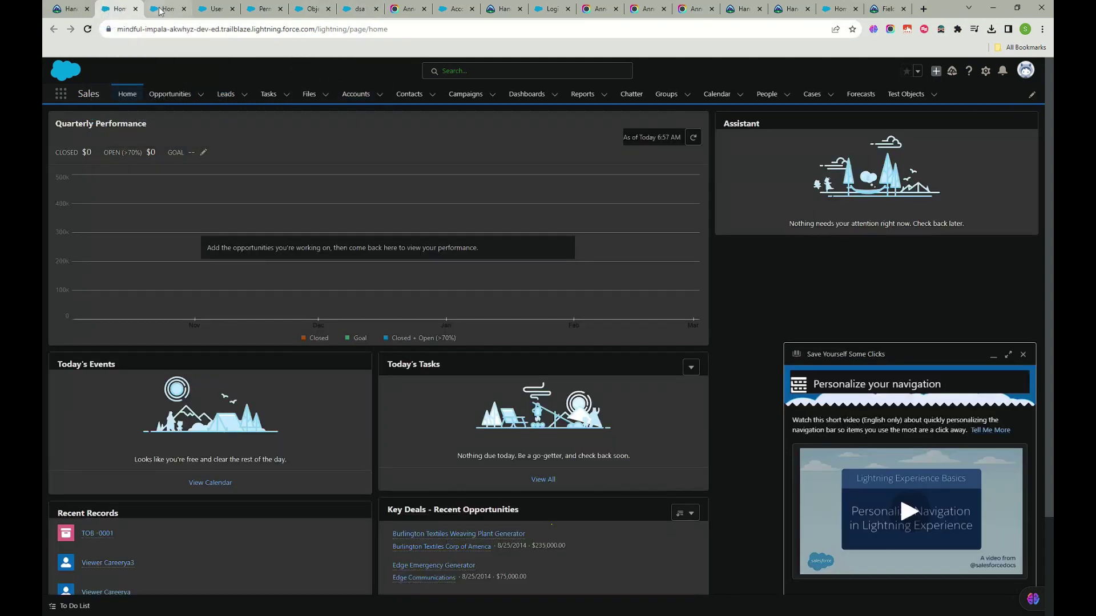
left_click(161, 9)
left_click(116, 117)
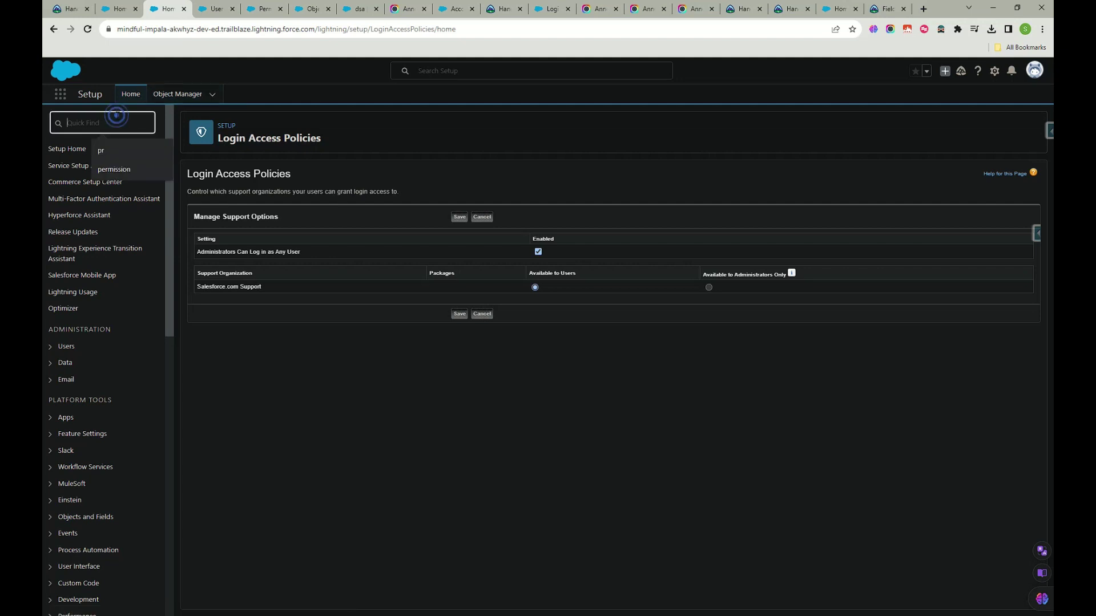
type("s")
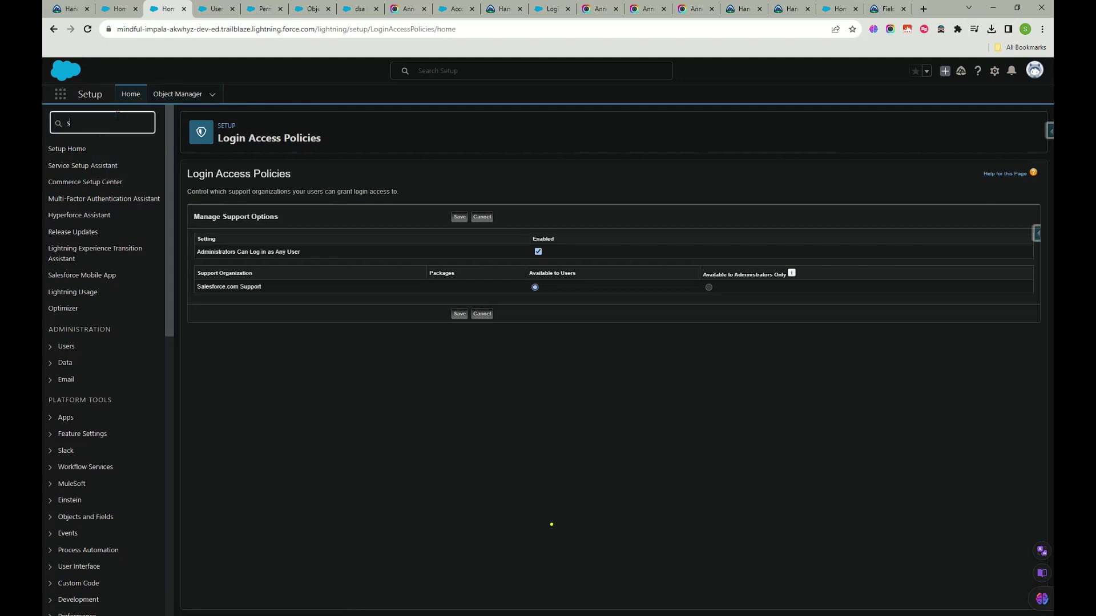
type("ha")
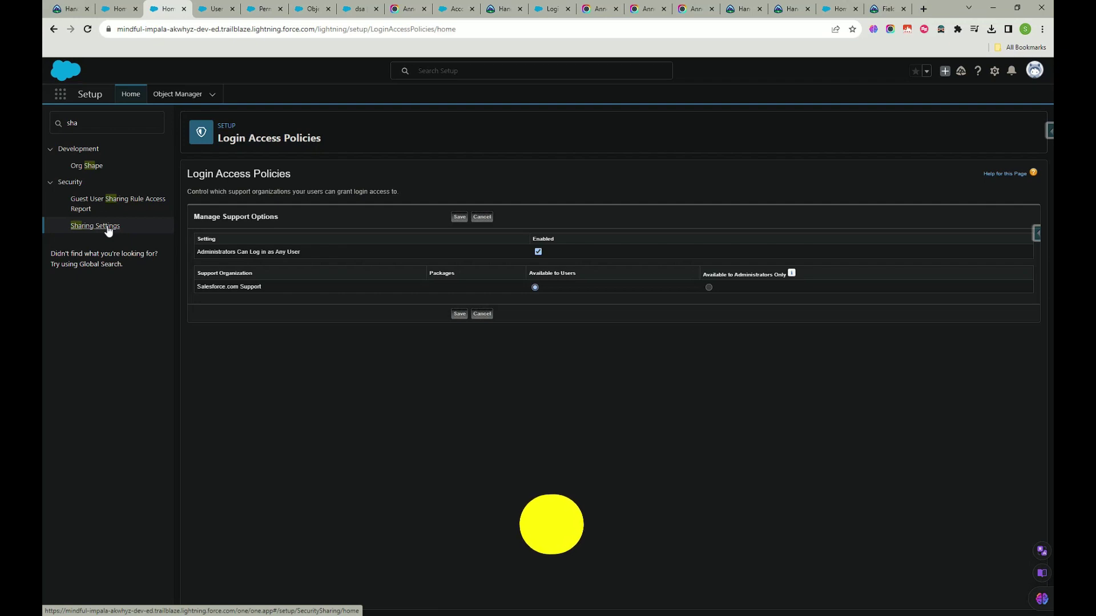
left_click(108, 230)
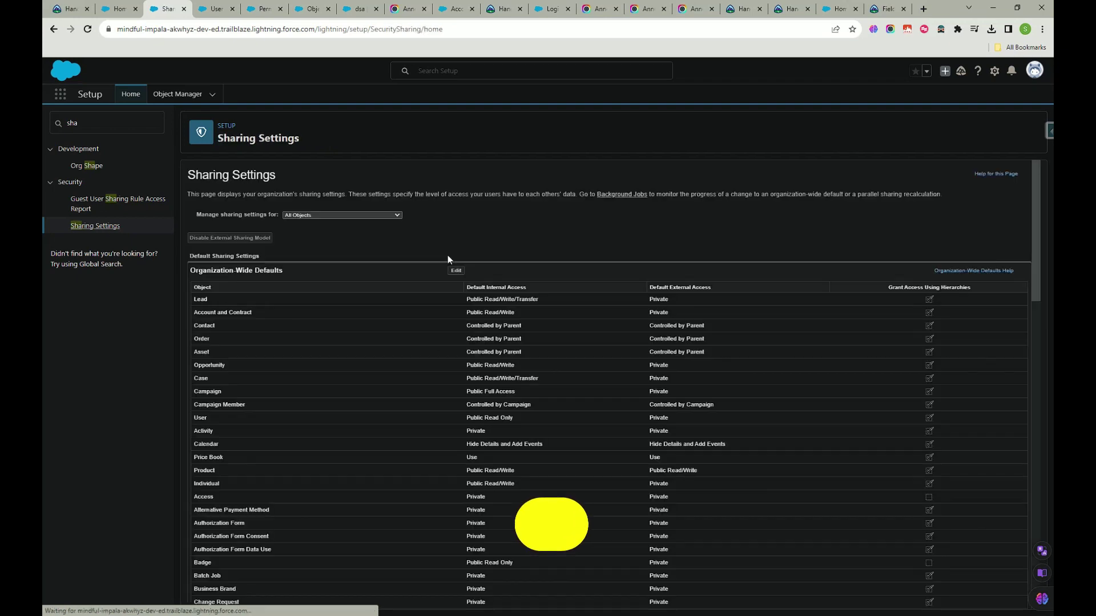
- Look through the organization-wide defaults and the sharing rules of each object on the Sharing Settings page
scroll(462, 378, "down", 10)
scroll(461, 373, "down", 5)
scroll(464, 362, "up", 20)
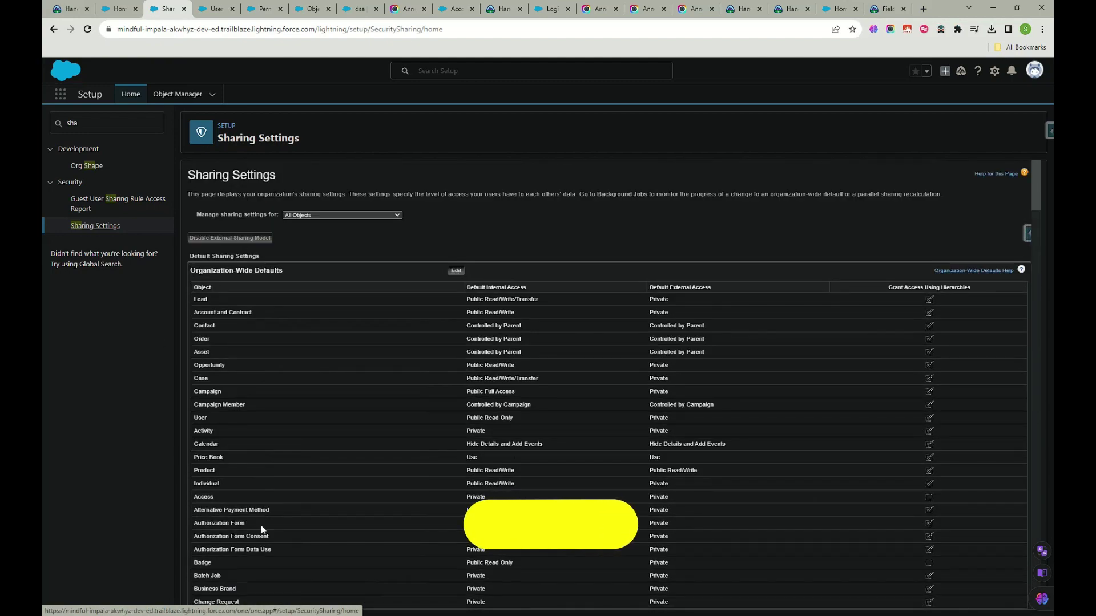
scroll(280, 337, "down", 15)
scroll(274, 334, "down", 20)
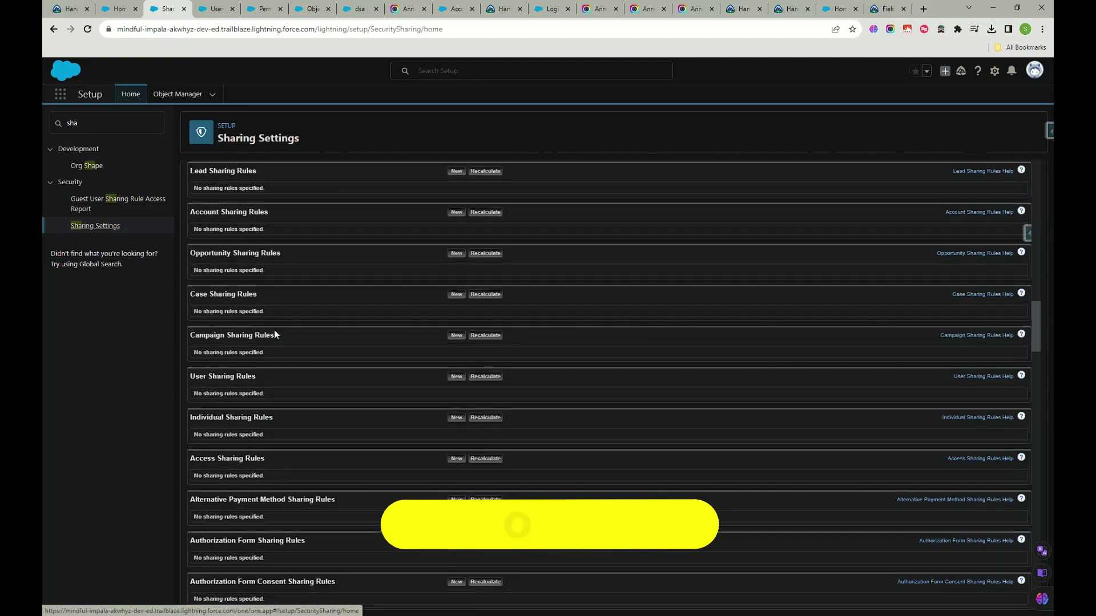
scroll(275, 328, "down", 8)
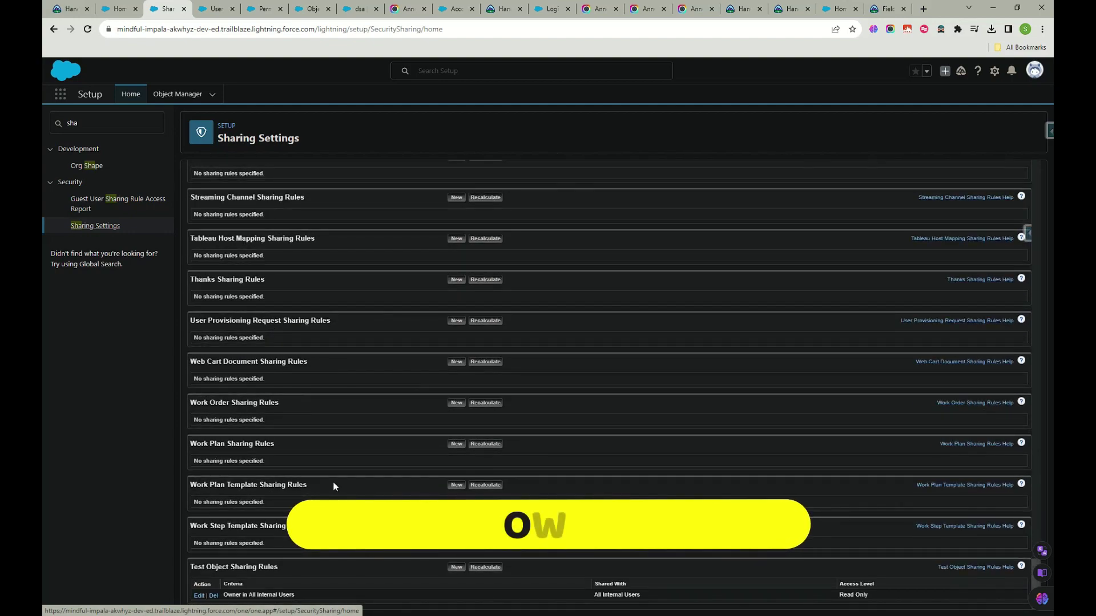
scroll(333, 486, "up", 20)
scroll(285, 344, "up", 9)
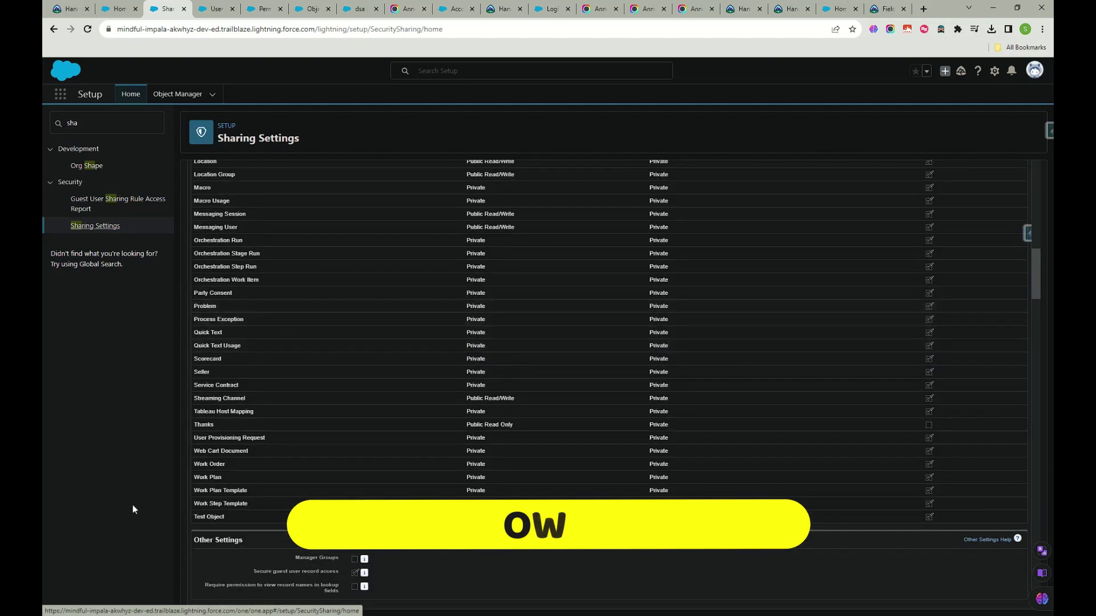
scroll(273, 434, "down", 6)
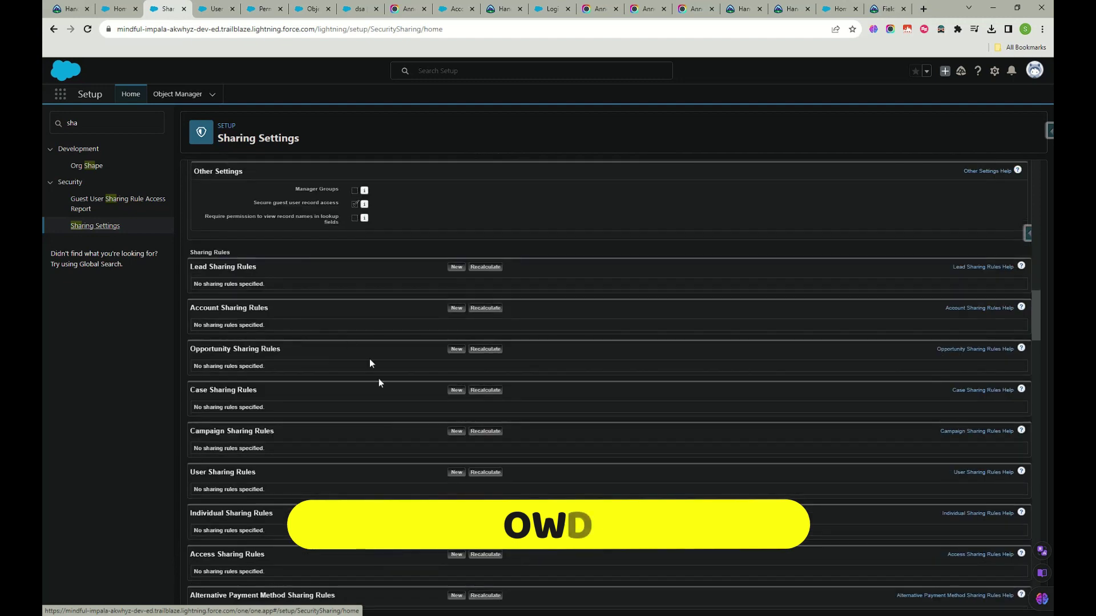
scroll(313, 423, "up", 10)
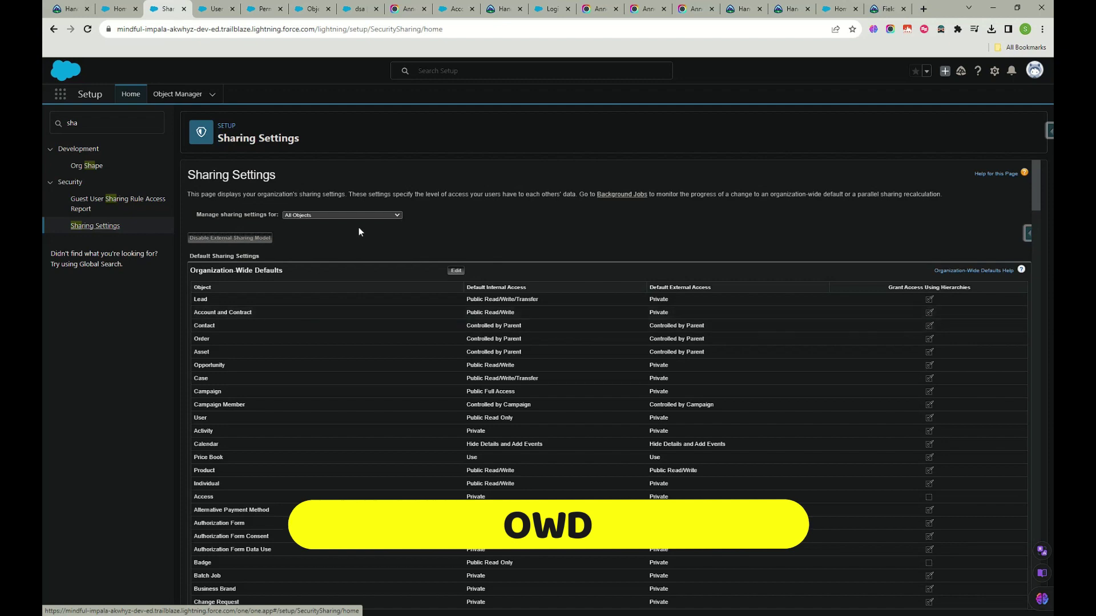
- Open the organization-wide sharing defaults for editing and look over the listed objects
left_click(456, 270)
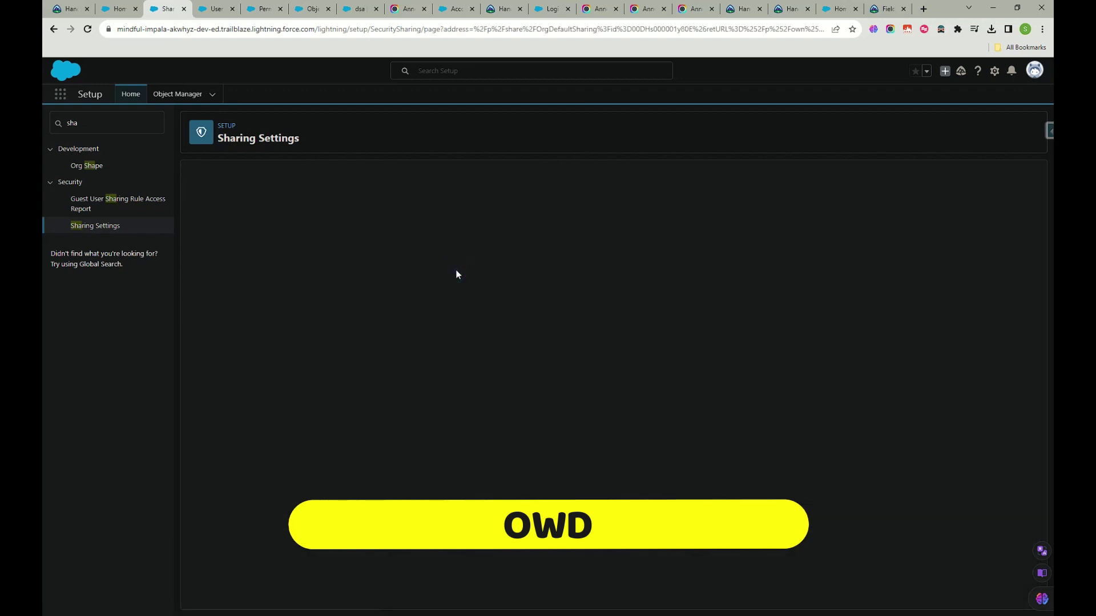
scroll(454, 317, "down", 5)
scroll(422, 354, "up", 5)
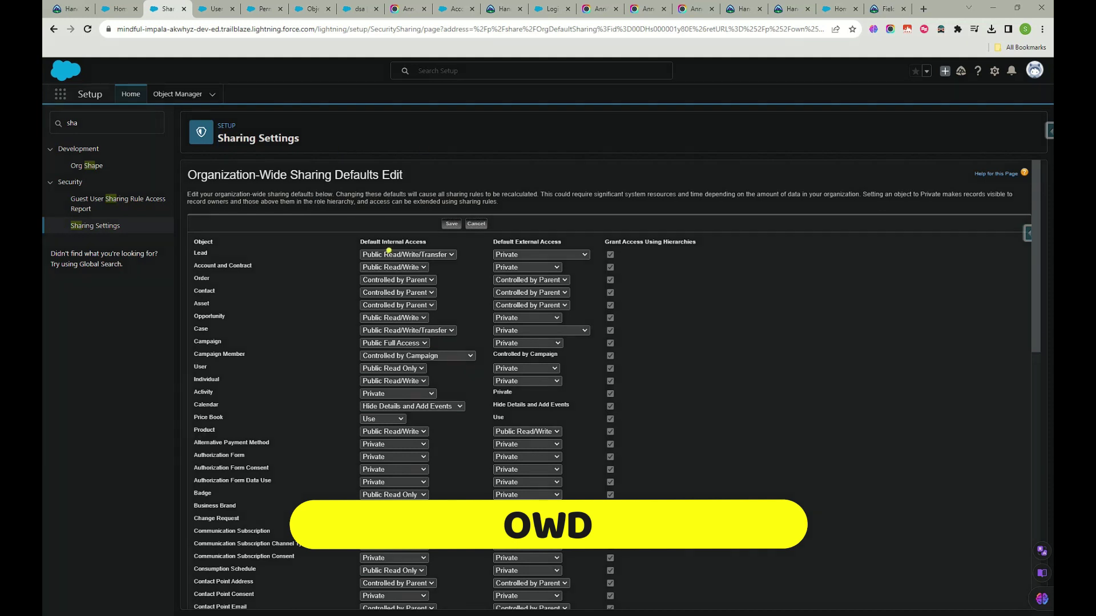
left_click_drag(386, 217, 437, 190)
left_click_drag(533, 219, 585, 195)
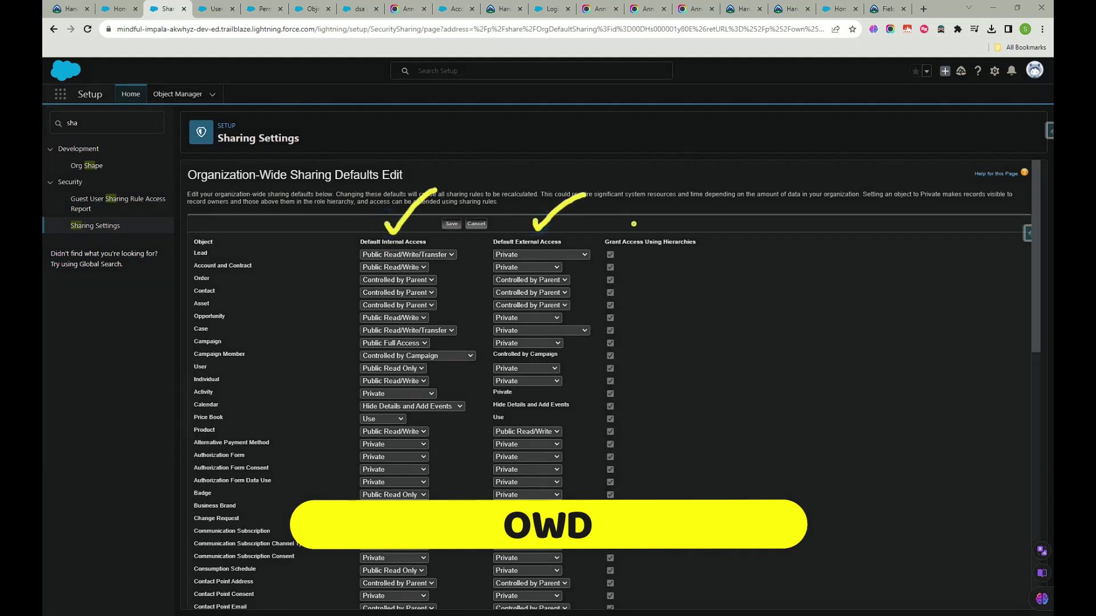
left_click_drag(632, 225, 704, 204)
mouse_move(718, 247)
left_mouse_down()
mouse_move(753, 319)
mouse_move(720, 404)
left_mouse_up()
mouse_move(637, 261)
left_mouse_down()
mouse_move(704, 257)
mouse_move(597, 220)
mouse_move(708, 261)
left_mouse_up()
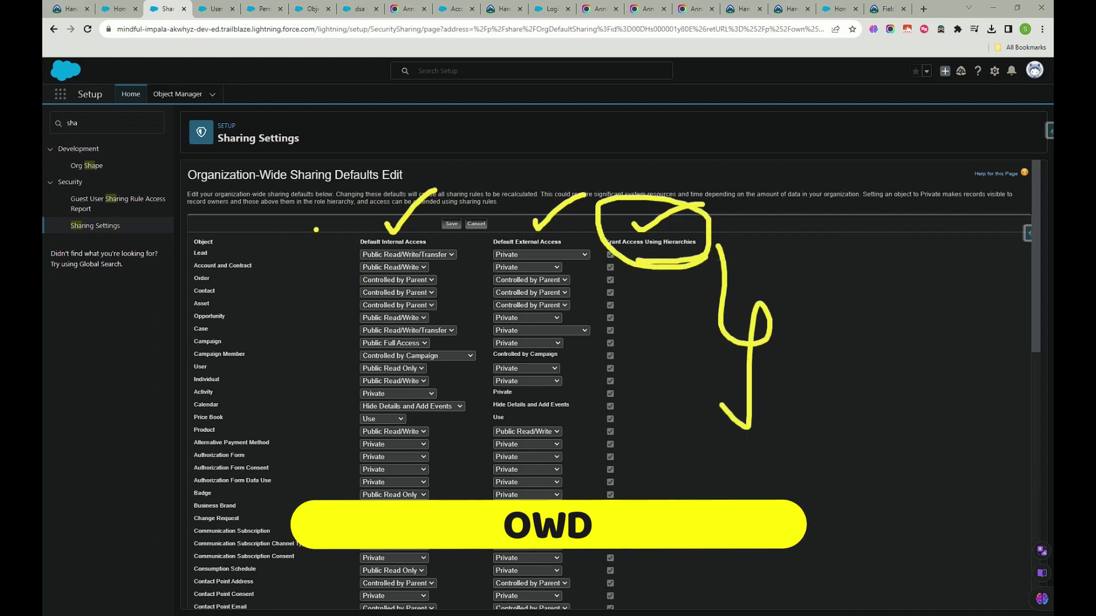
left_click_drag(344, 225, 379, 194)
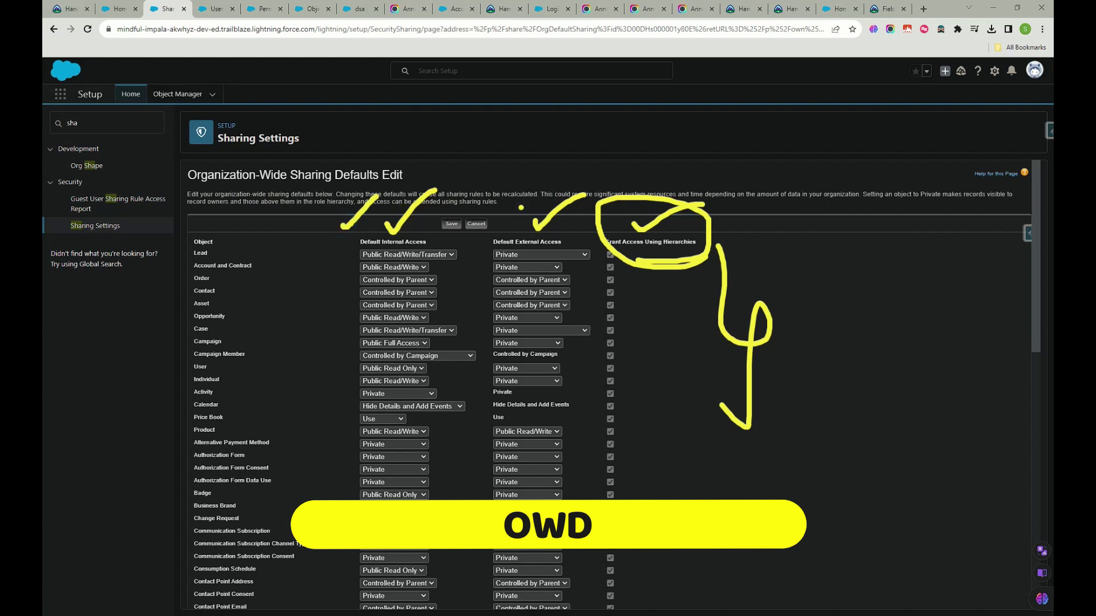
left_click_drag(509, 217, 535, 183)
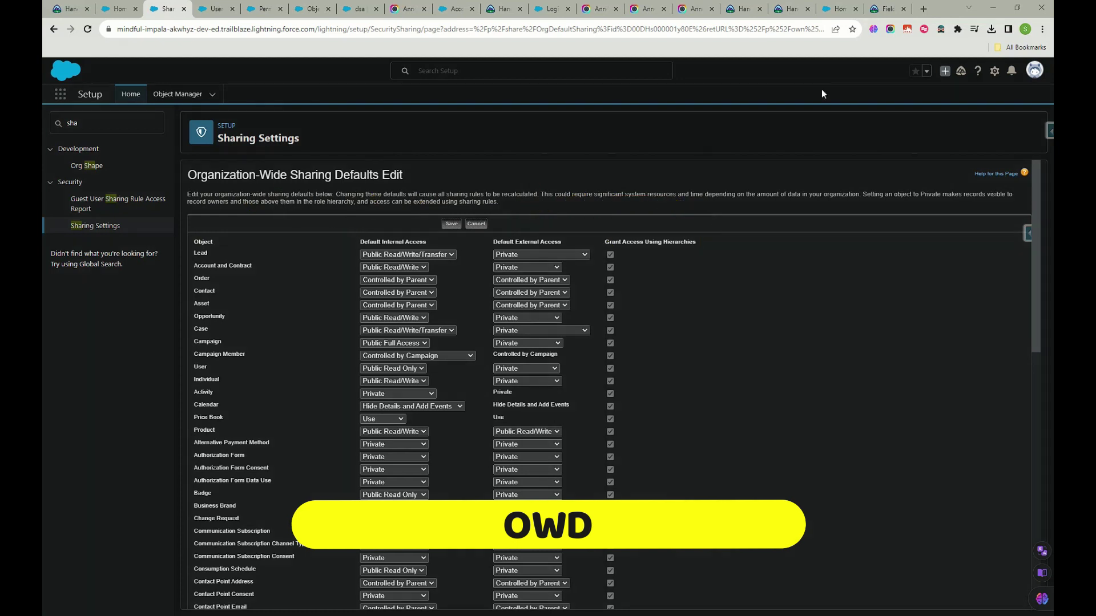
- Examine the default internal access options for Lead, leaving Public Read/Write/Transfer selected
left_click(449, 255)
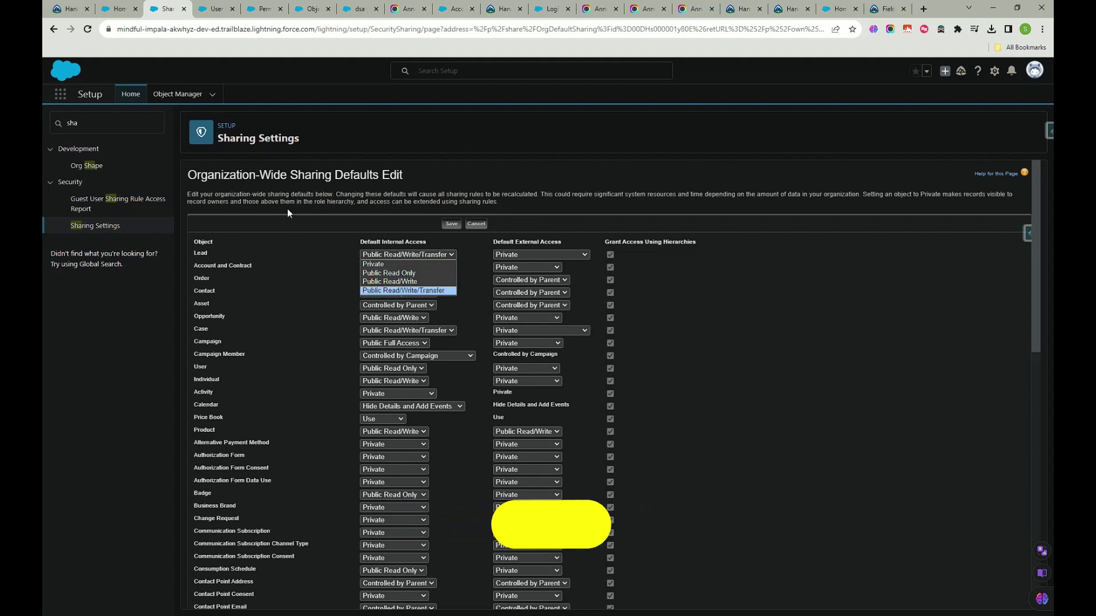
left_click(738, 313)
left_click(407, 255)
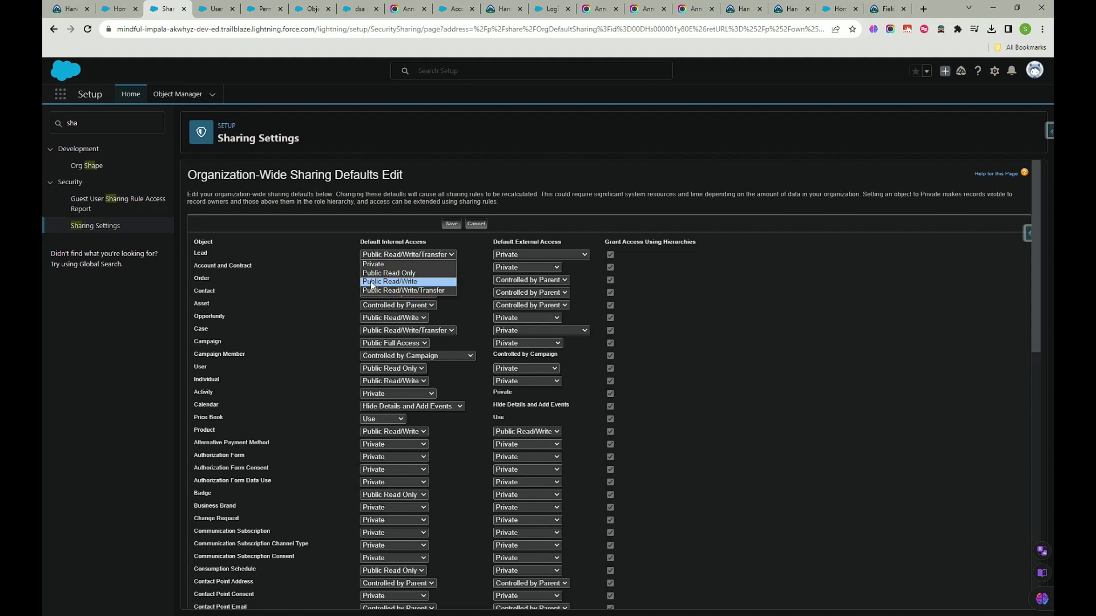
left_click(409, 291)
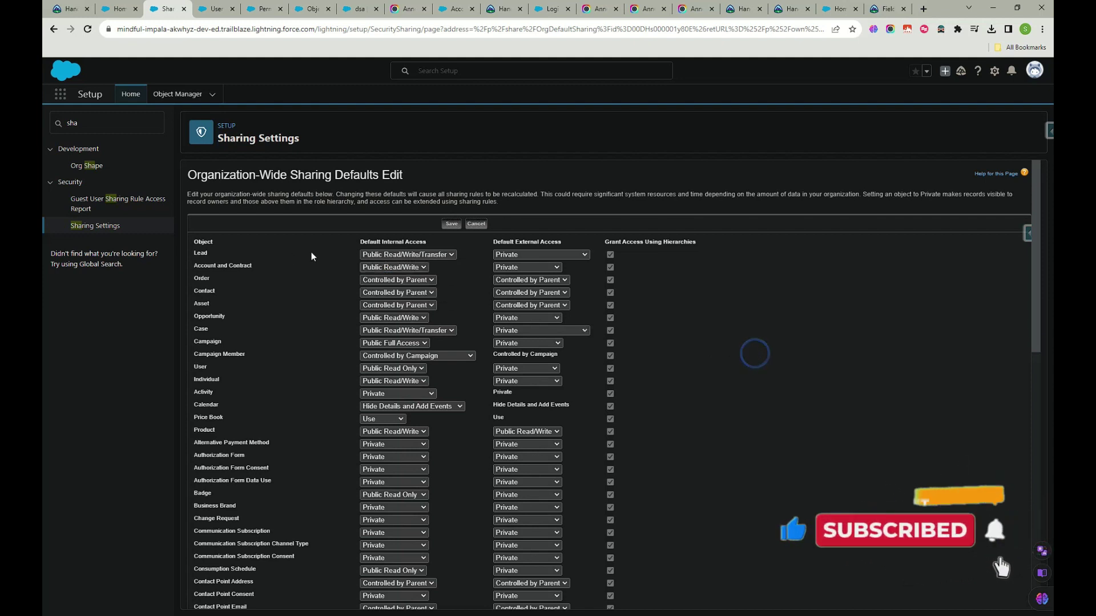
left_click(404, 254)
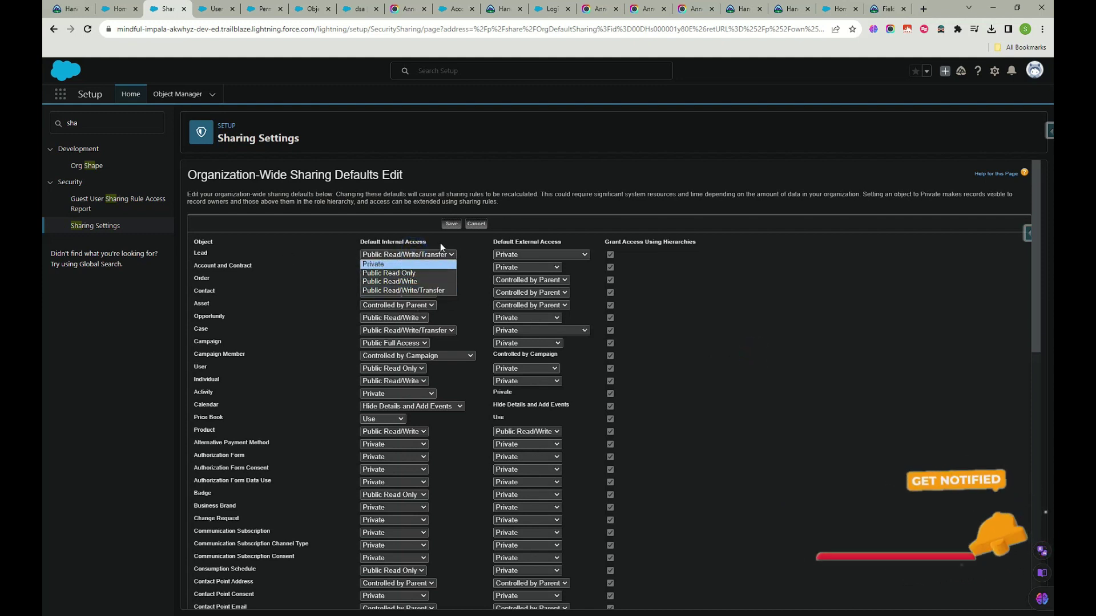
left_click(440, 256)
- Check the default internal access options for Price Book, leaving Use selected
scroll(385, 291, "down", 4)
scroll(394, 308, "up", 2)
left_click(394, 315)
left_click(382, 338)
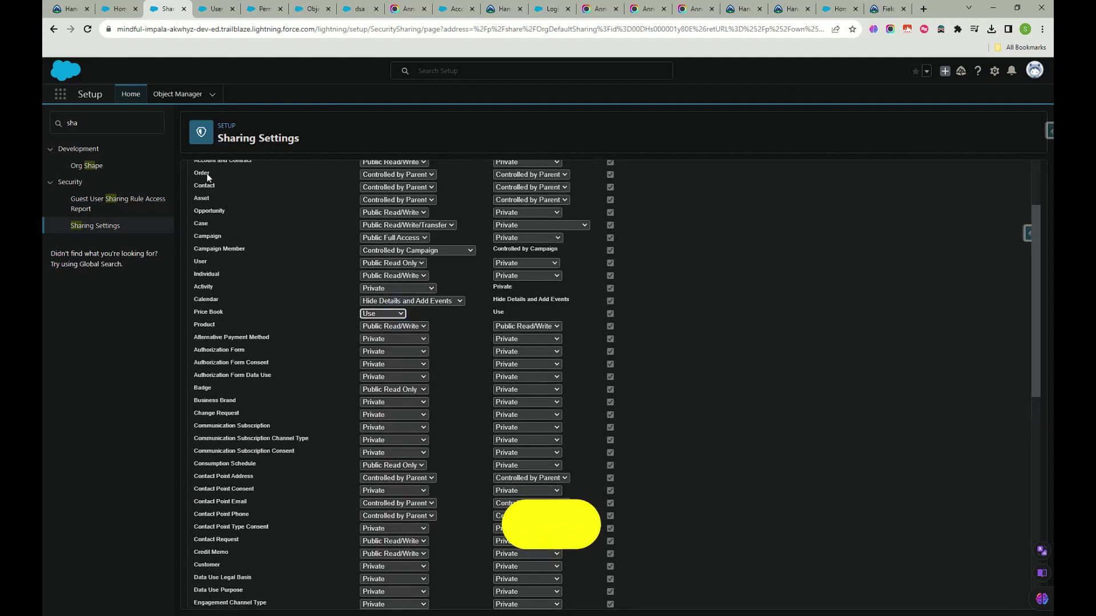
scroll(282, 322, "down", 3)
scroll(282, 322, "up", 5)
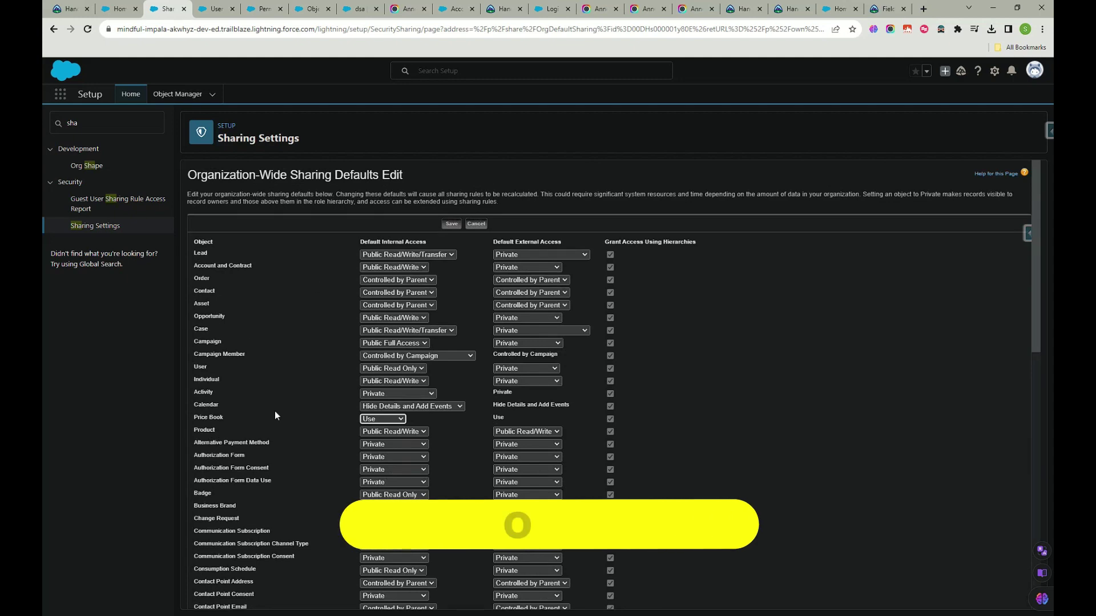
- Review the remaining objects' organization-wide defaults and save the sharing defaults
scroll(286, 430, "down", 10)
scroll(350, 358, "down", 5)
scroll(341, 378, "up", 15)
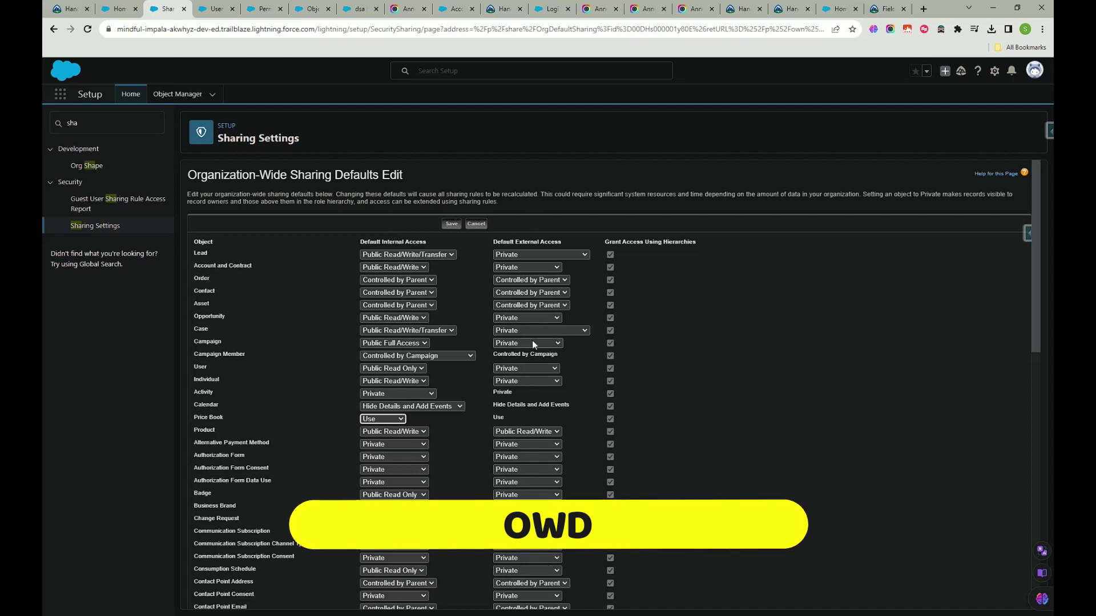
scroll(534, 343, "down", 15)
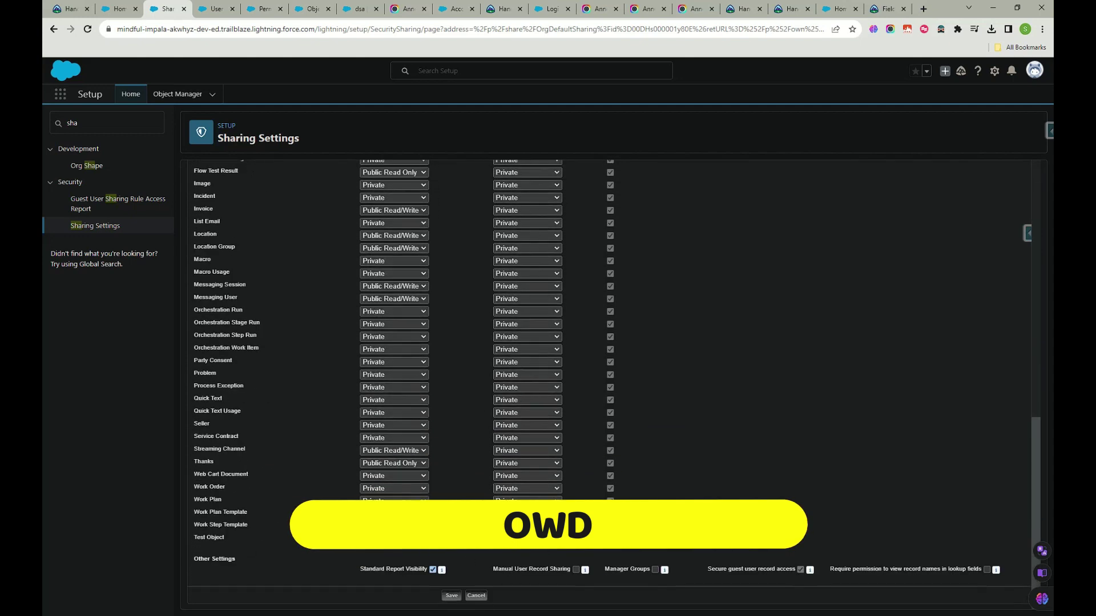
left_click(451, 597)
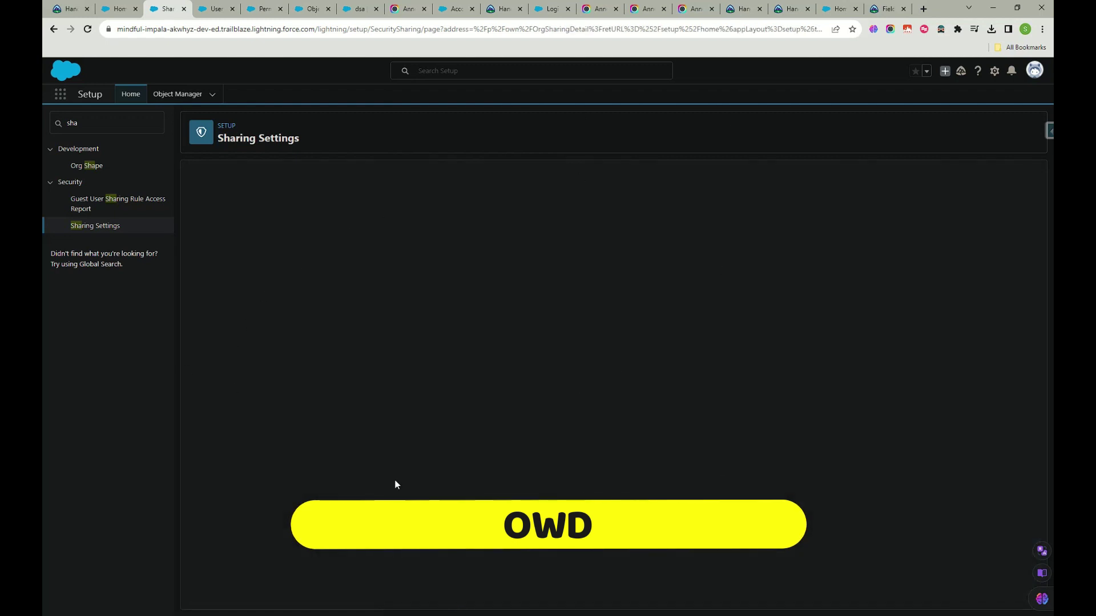